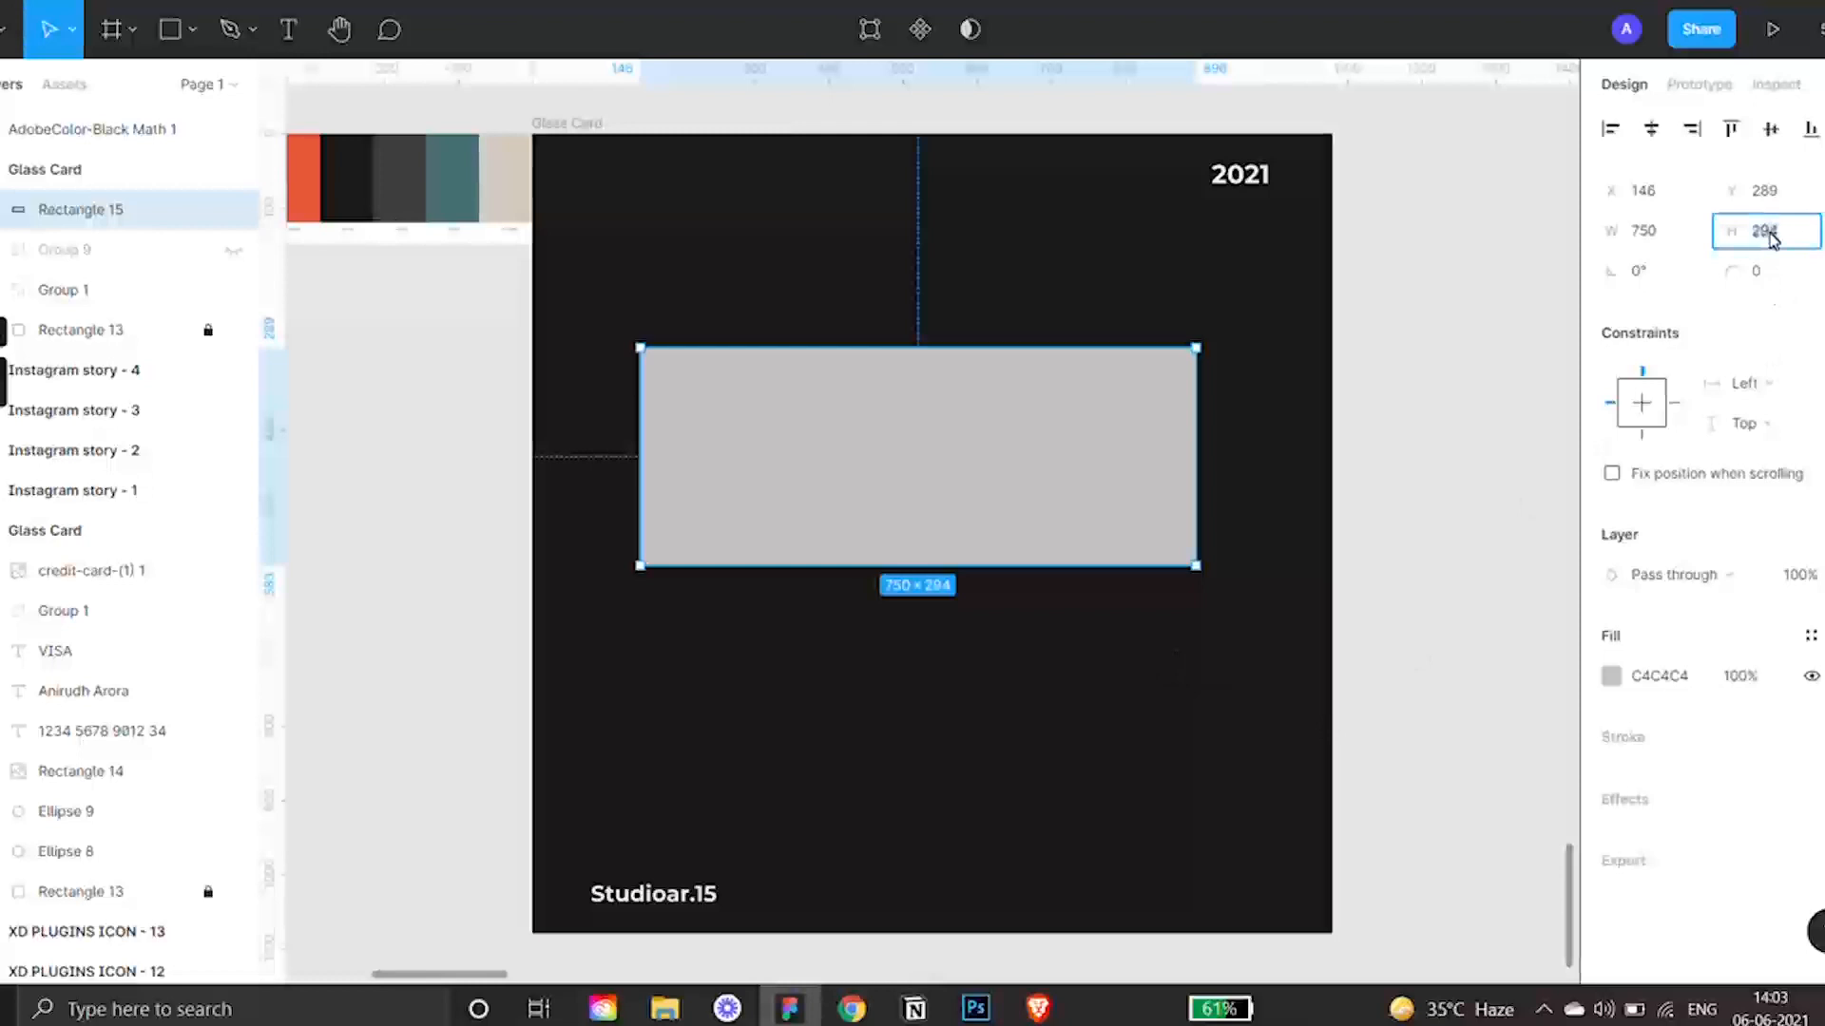
# Set the gray rectangle's height to 450 and centre it horizontally and vertically in the Glass Card frame.
pyautogui.write('450')
pyautogui.press('Return')
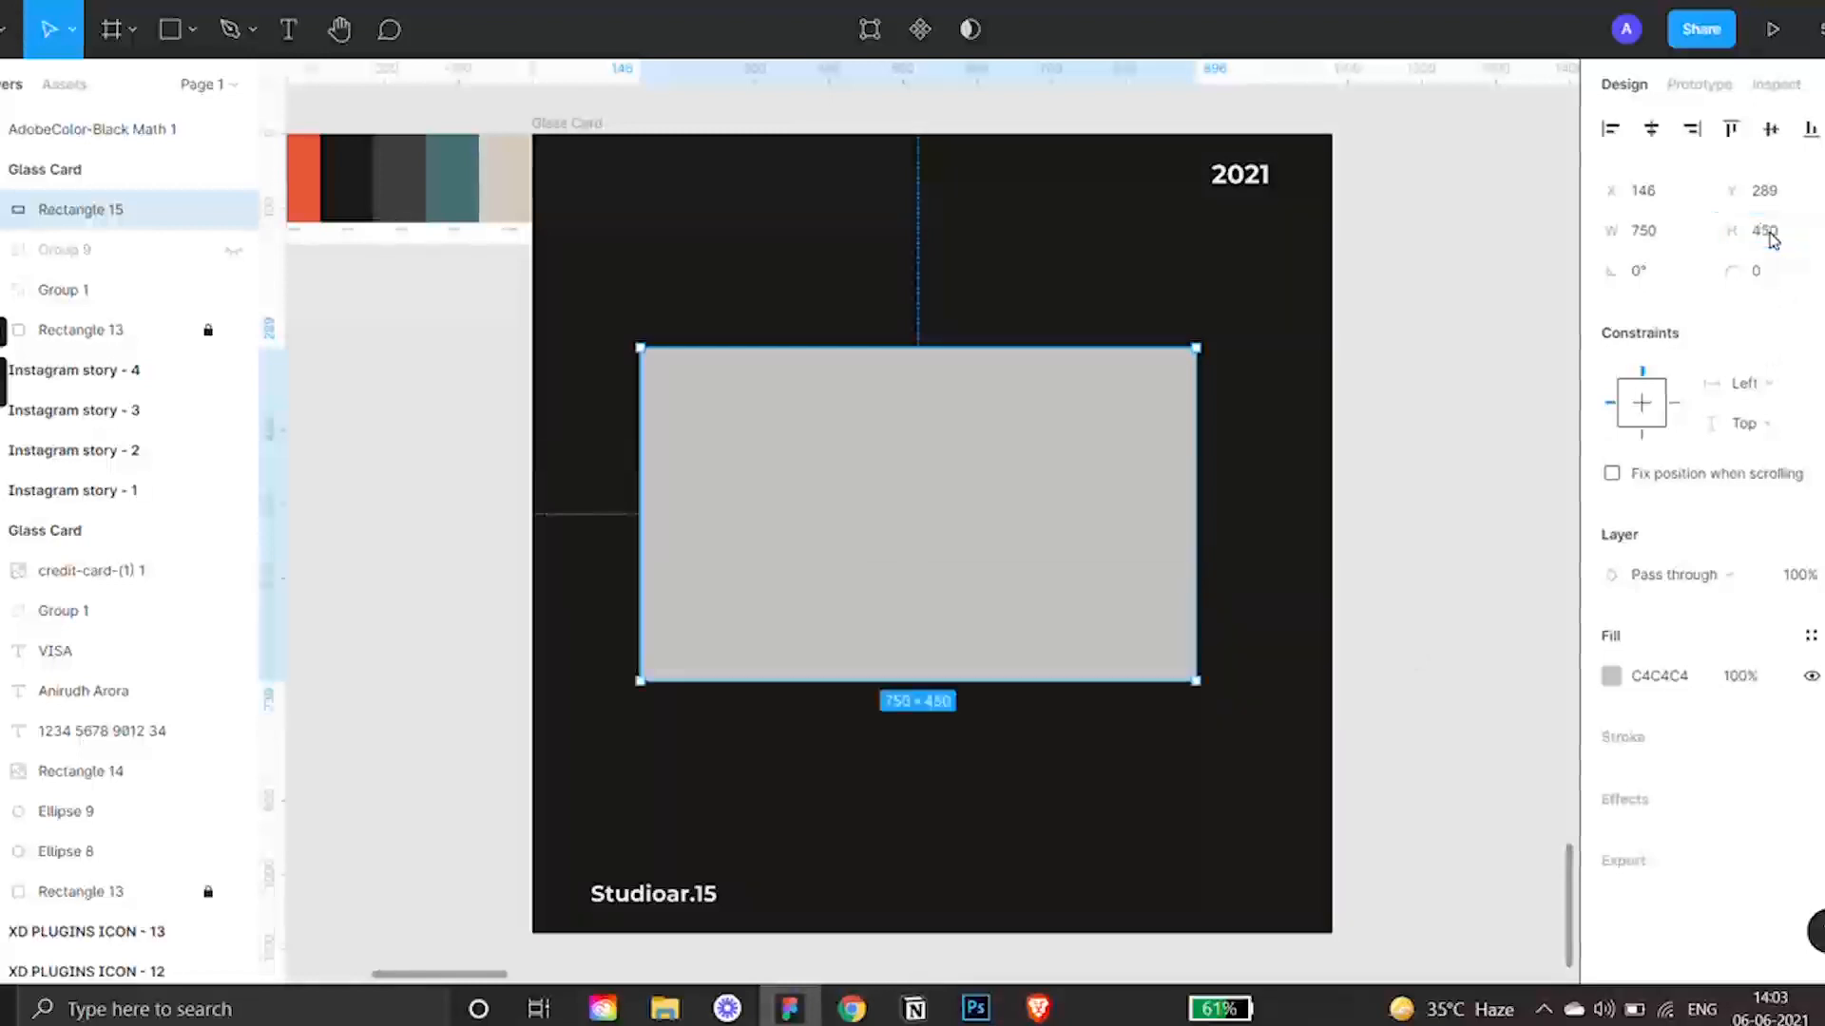
pyautogui.click(1651, 129)
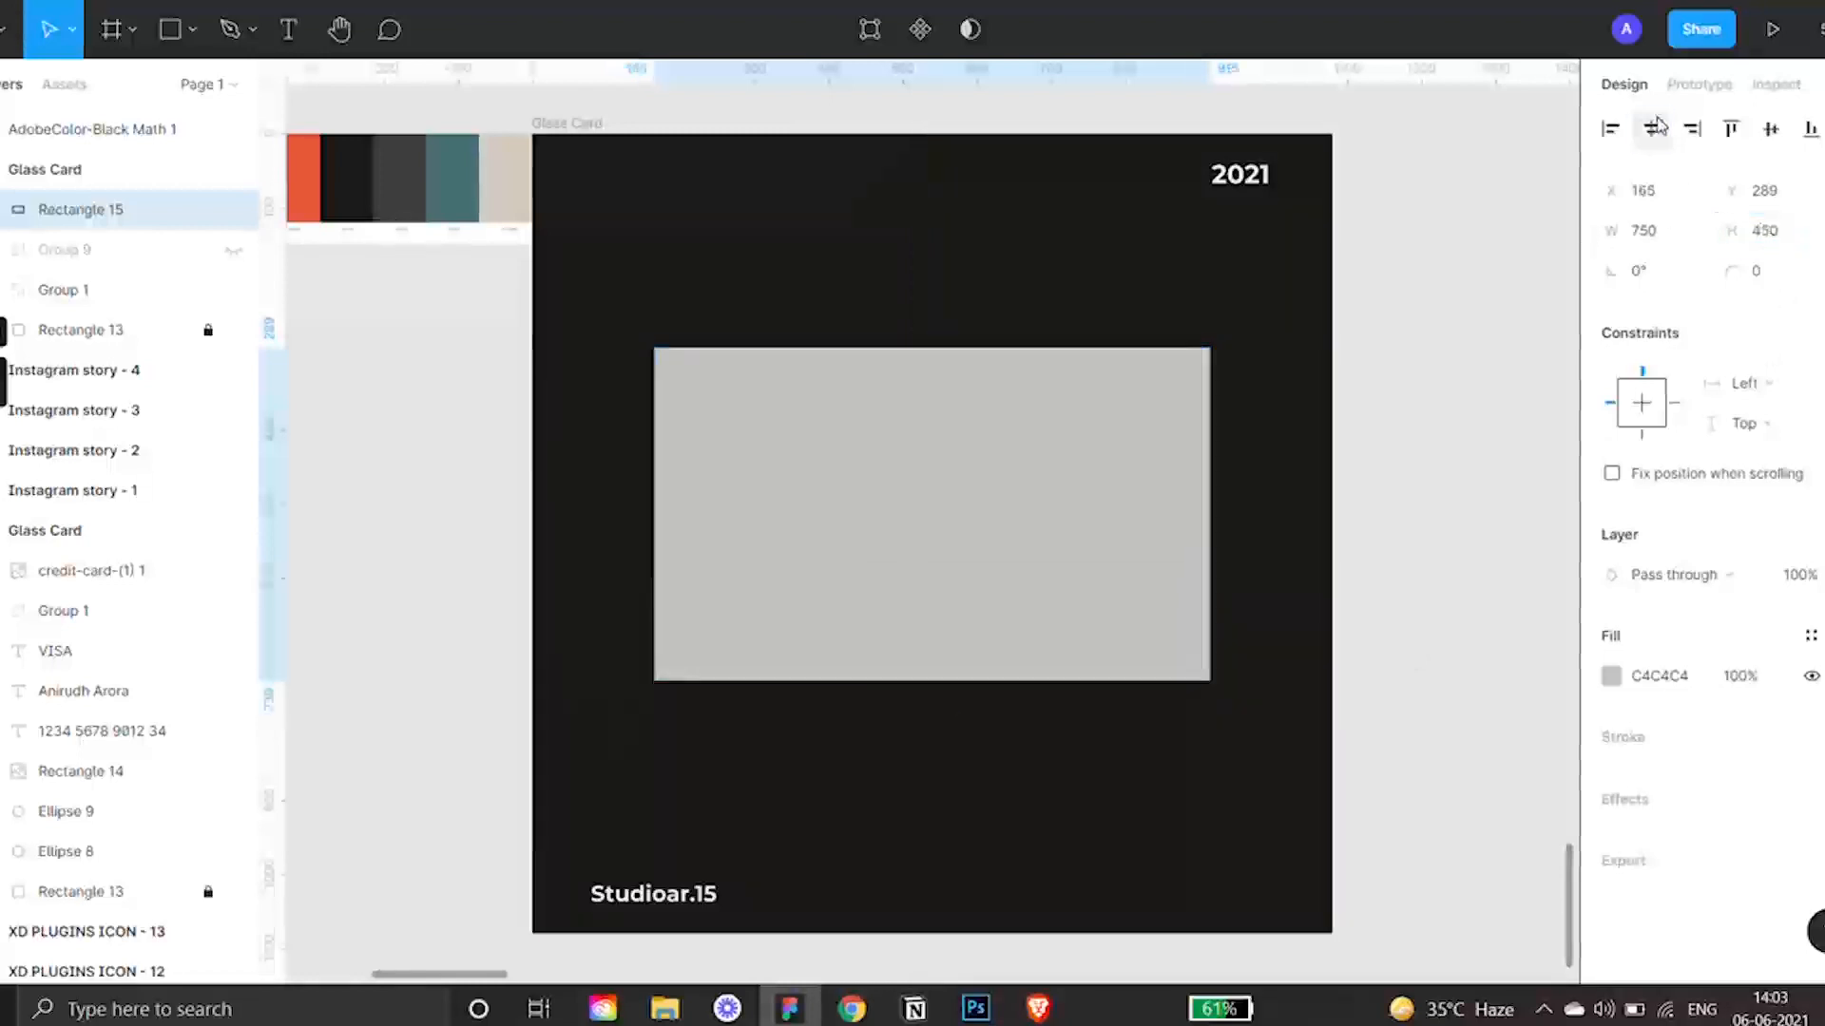
pyautogui.click(1772, 130)
pyautogui.click(1445, 497)
# Round the rectangle's corners with a radius of 25.
pyautogui.click(1141, 466)
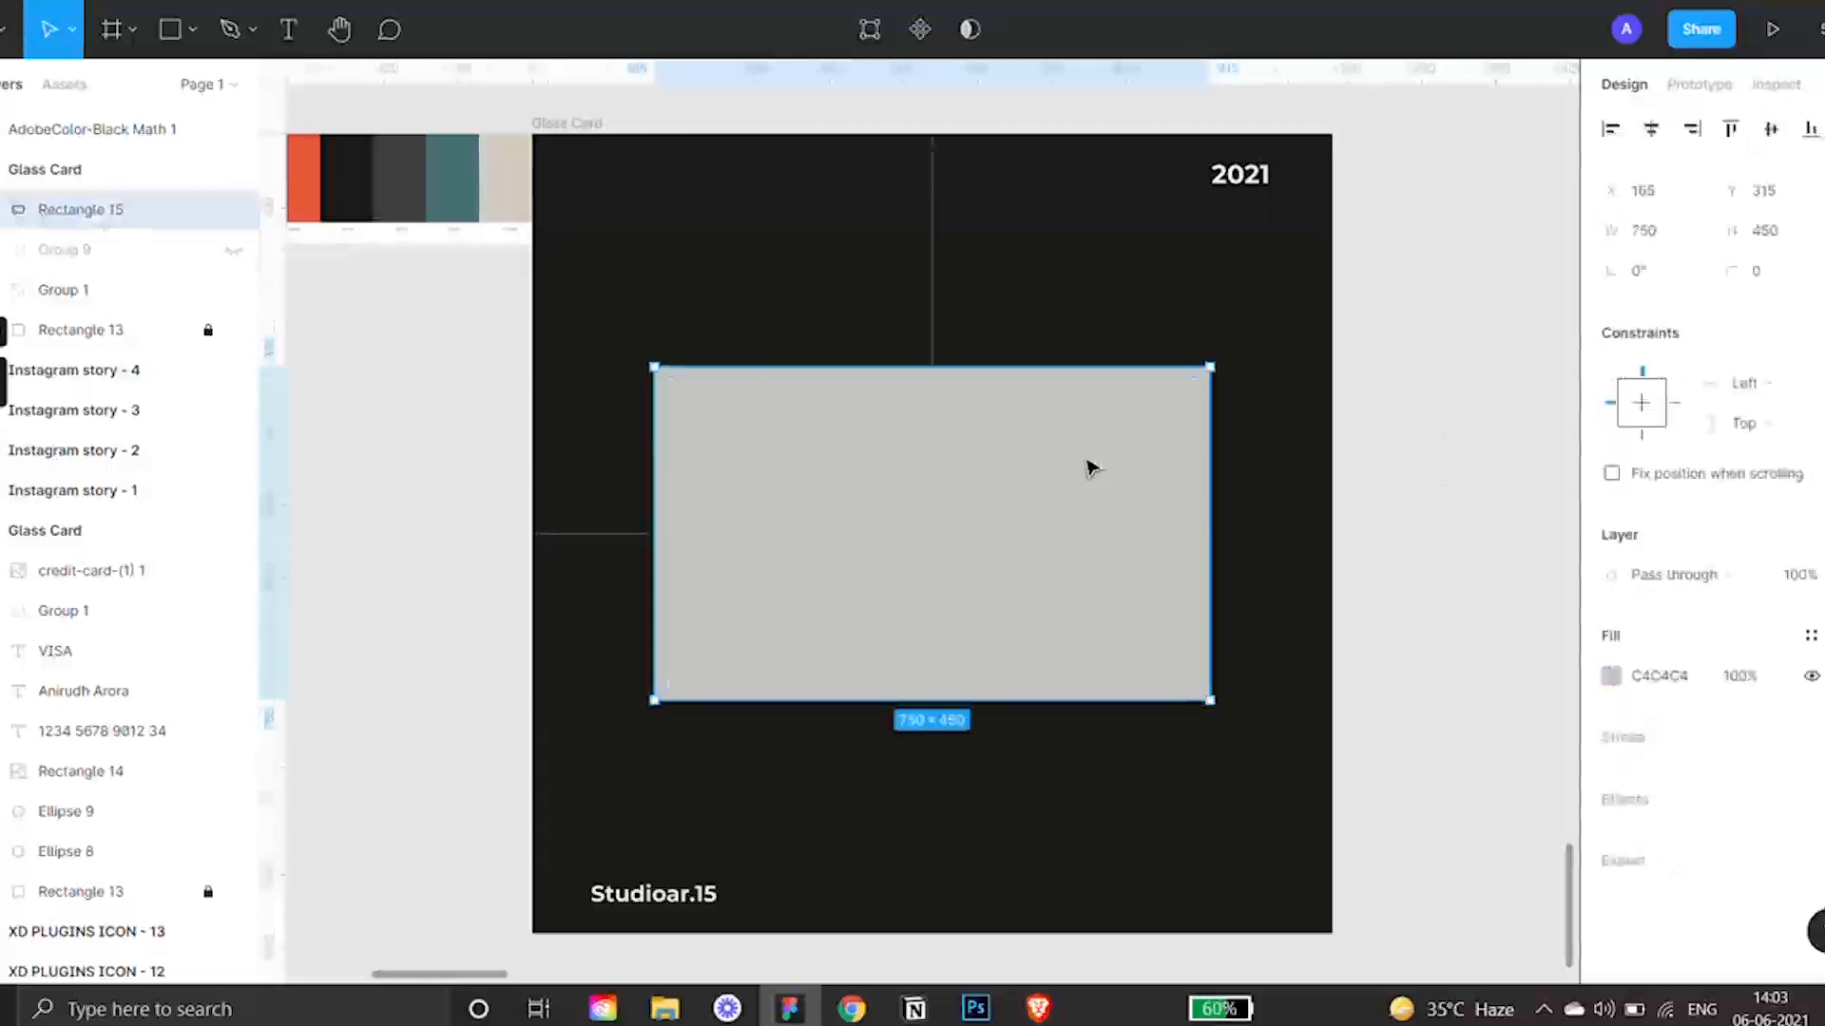
pyautogui.click(1765, 272)
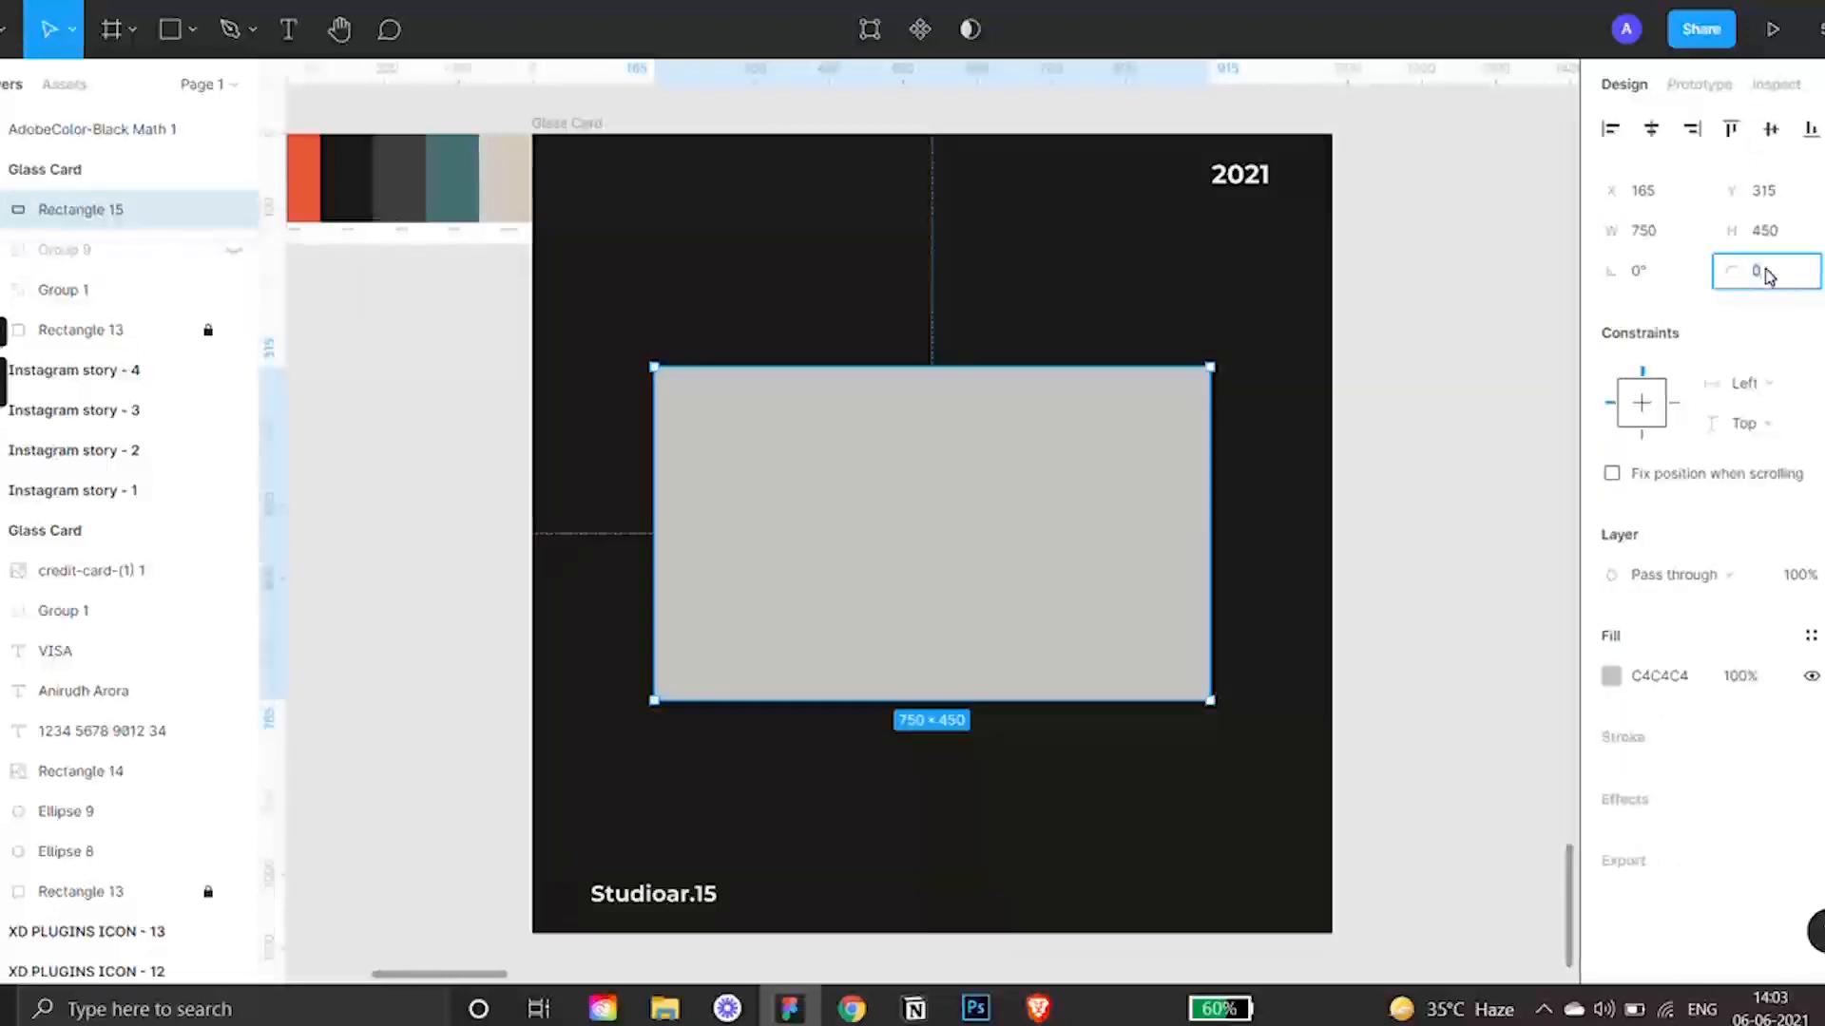
pyautogui.write('24')
pyautogui.press('Return')
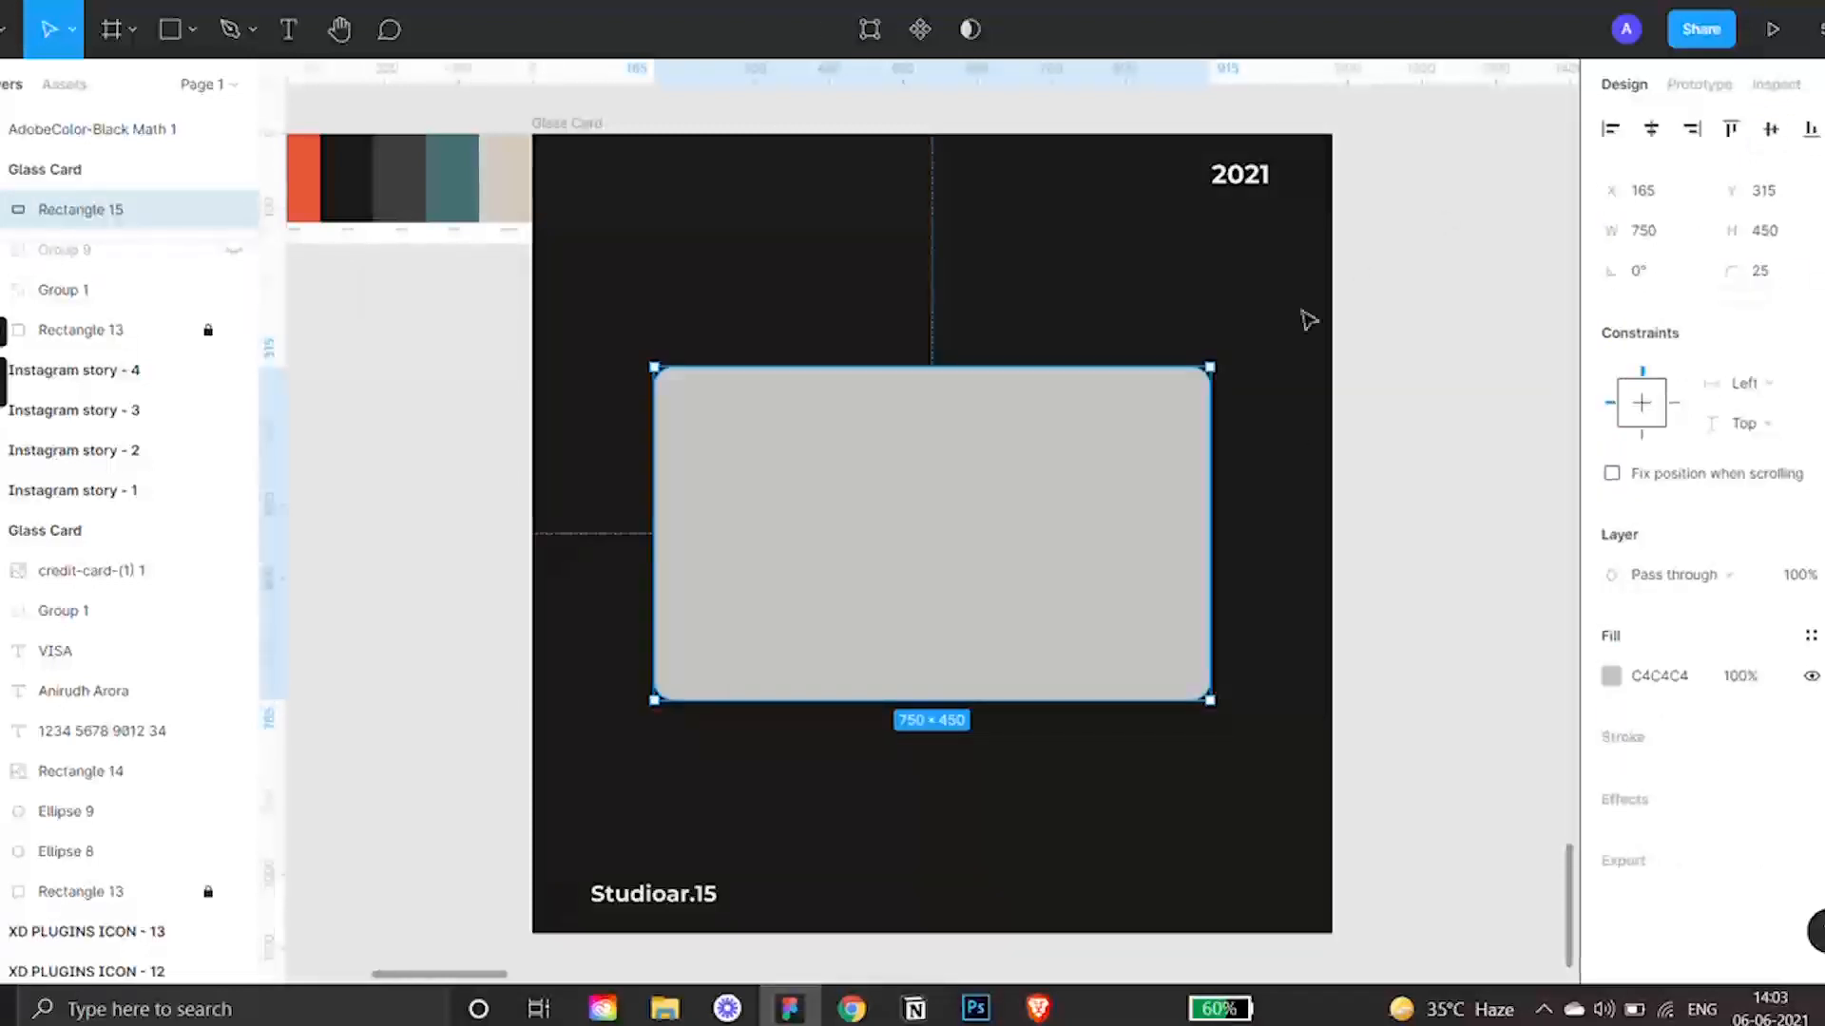
pyautogui.click(1439, 493)
# Change the rectangle's solid fill to an image fill using the blurred gray picture from the Documents folder.
pyautogui.click(1072, 530)
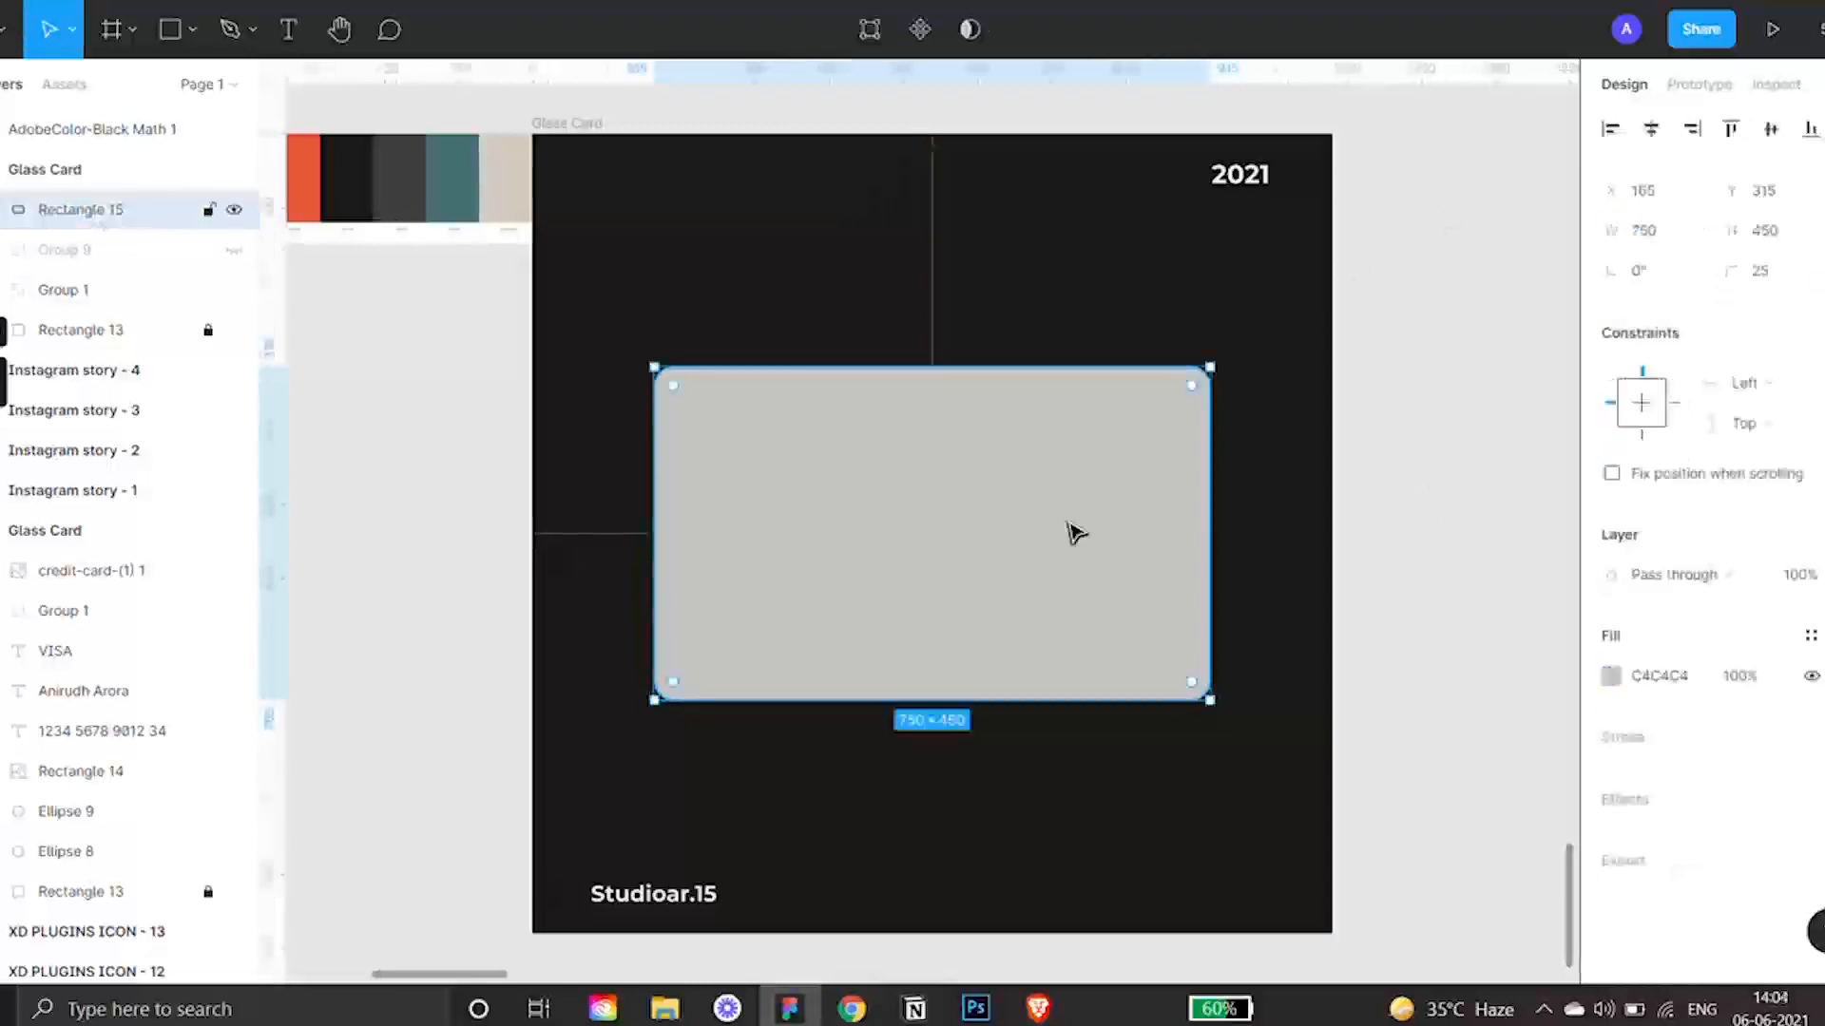
pyautogui.click(1621, 680)
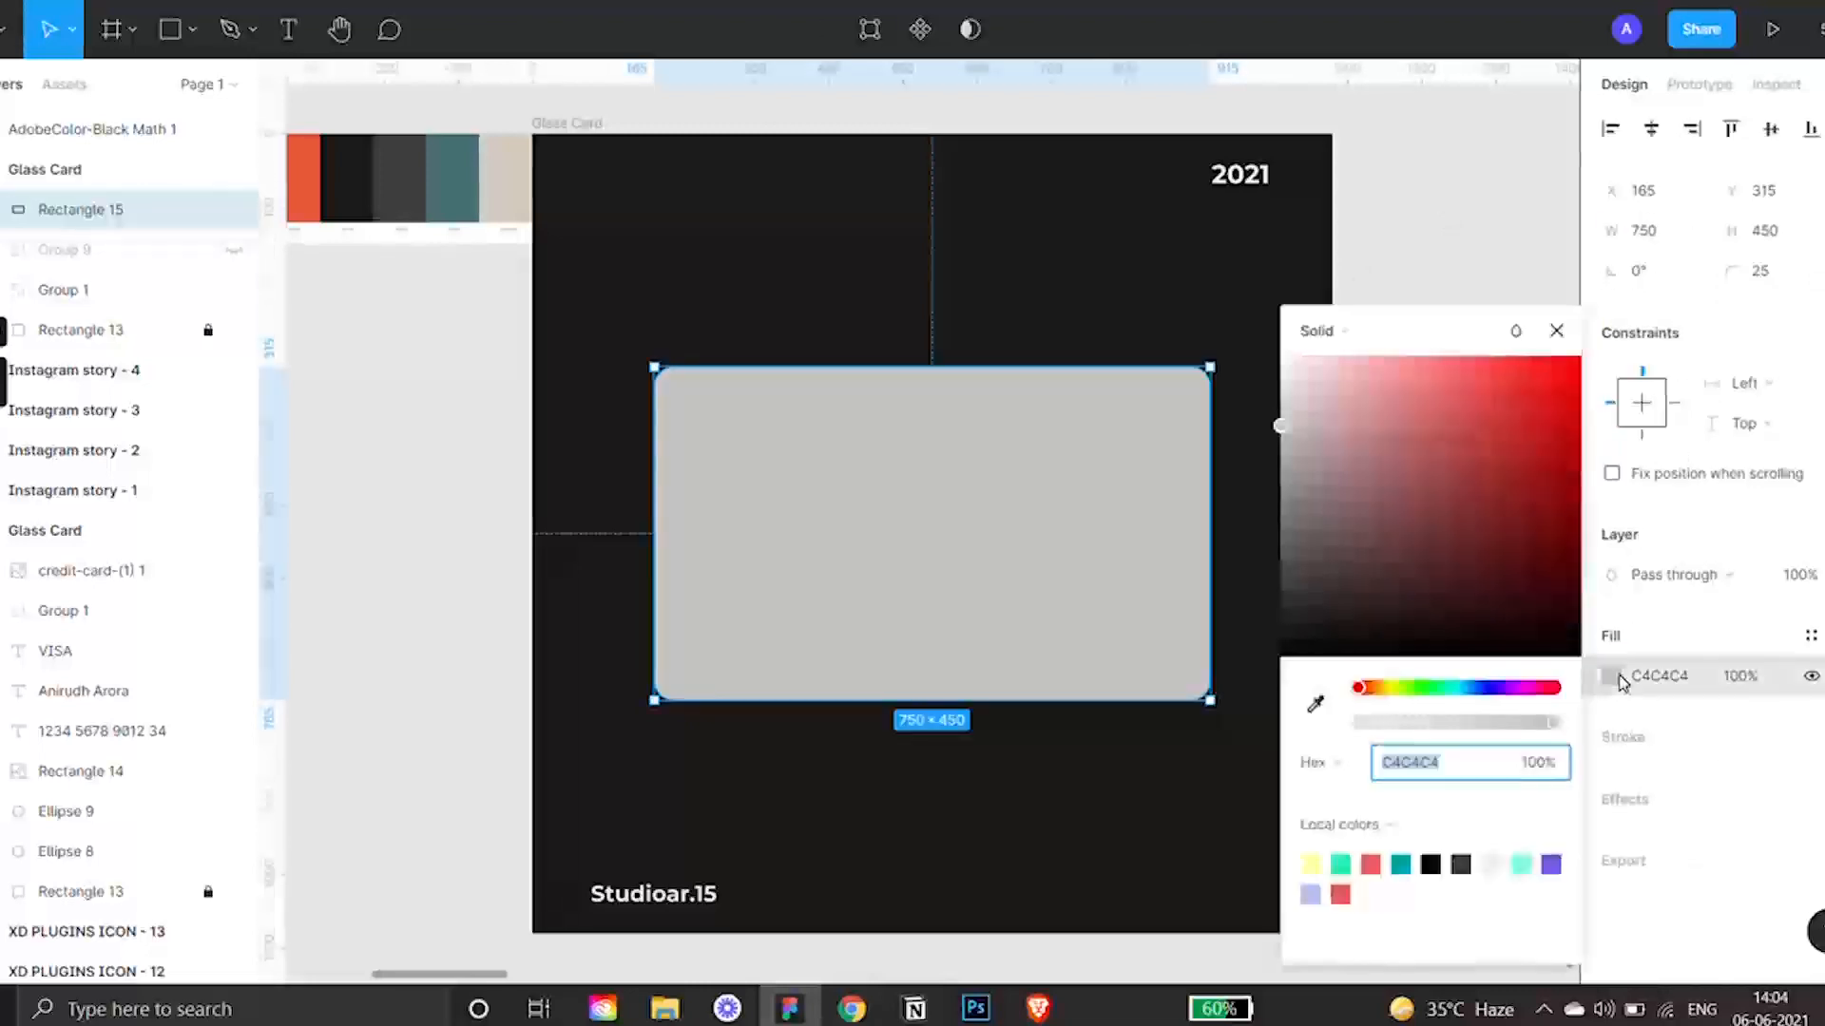
pyautogui.click(1340, 333)
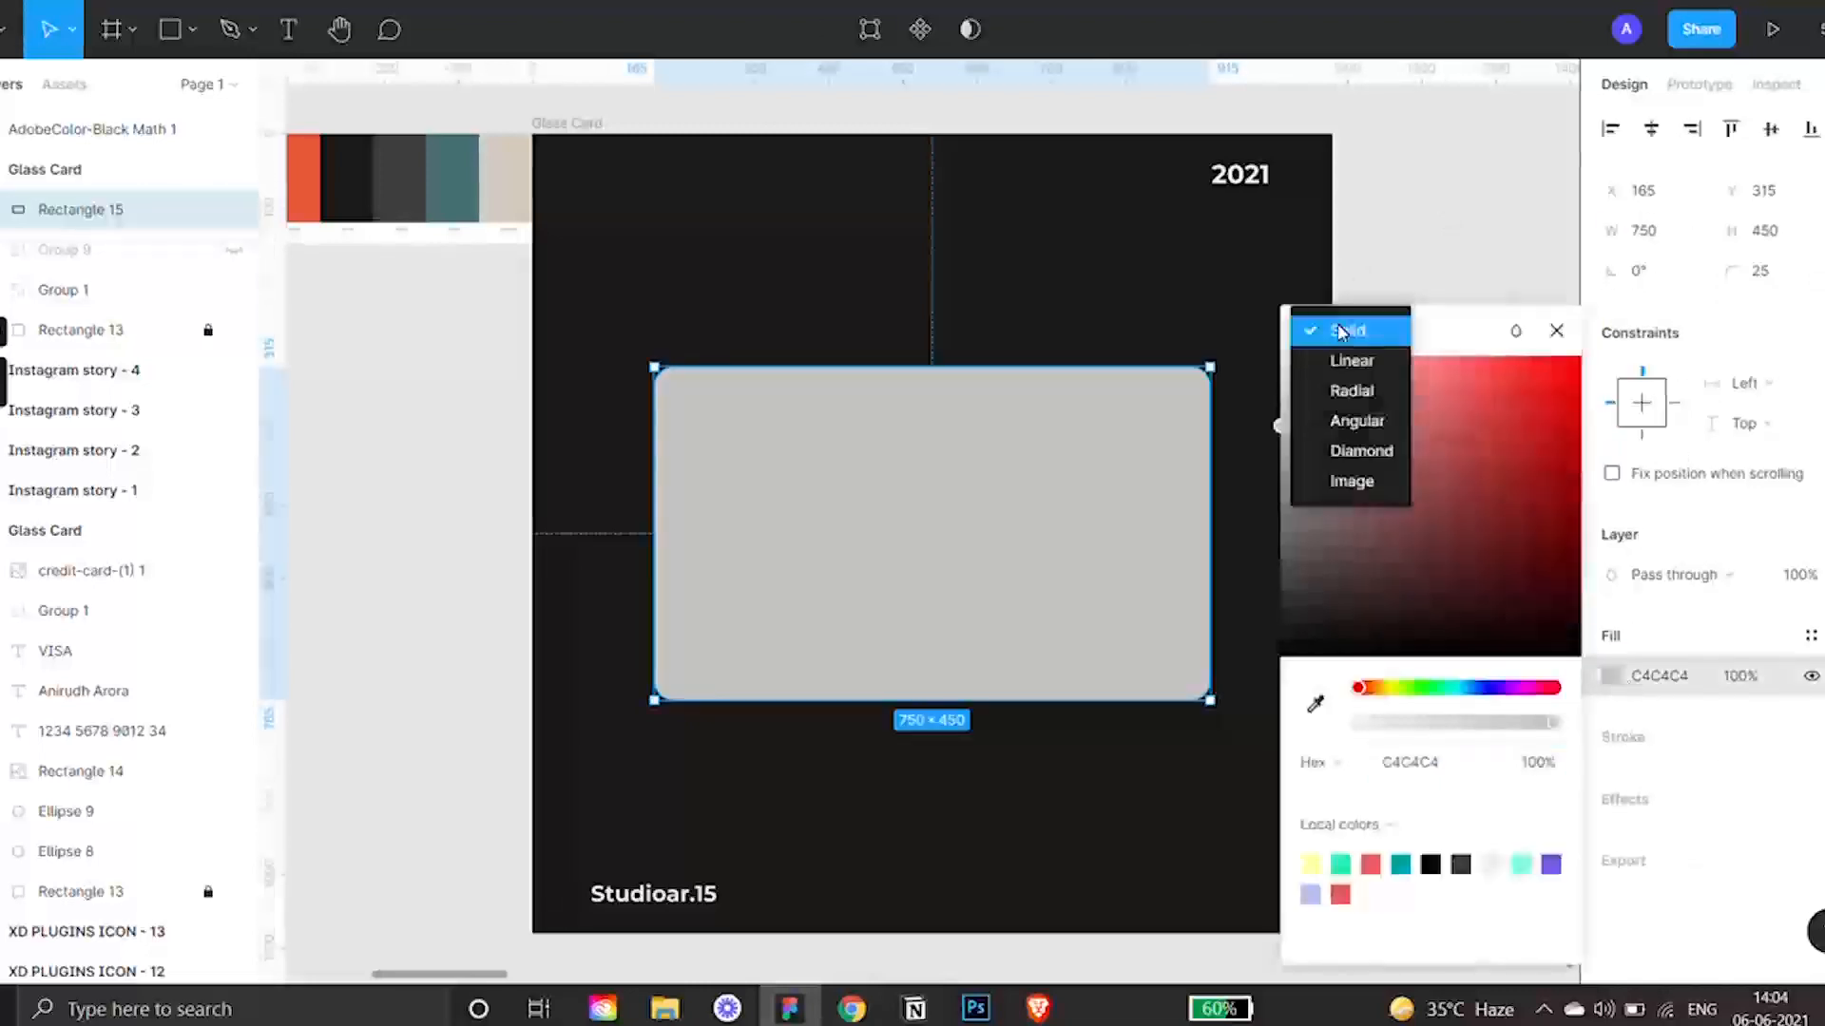
pyautogui.click(1350, 483)
pyautogui.click(1397, 521)
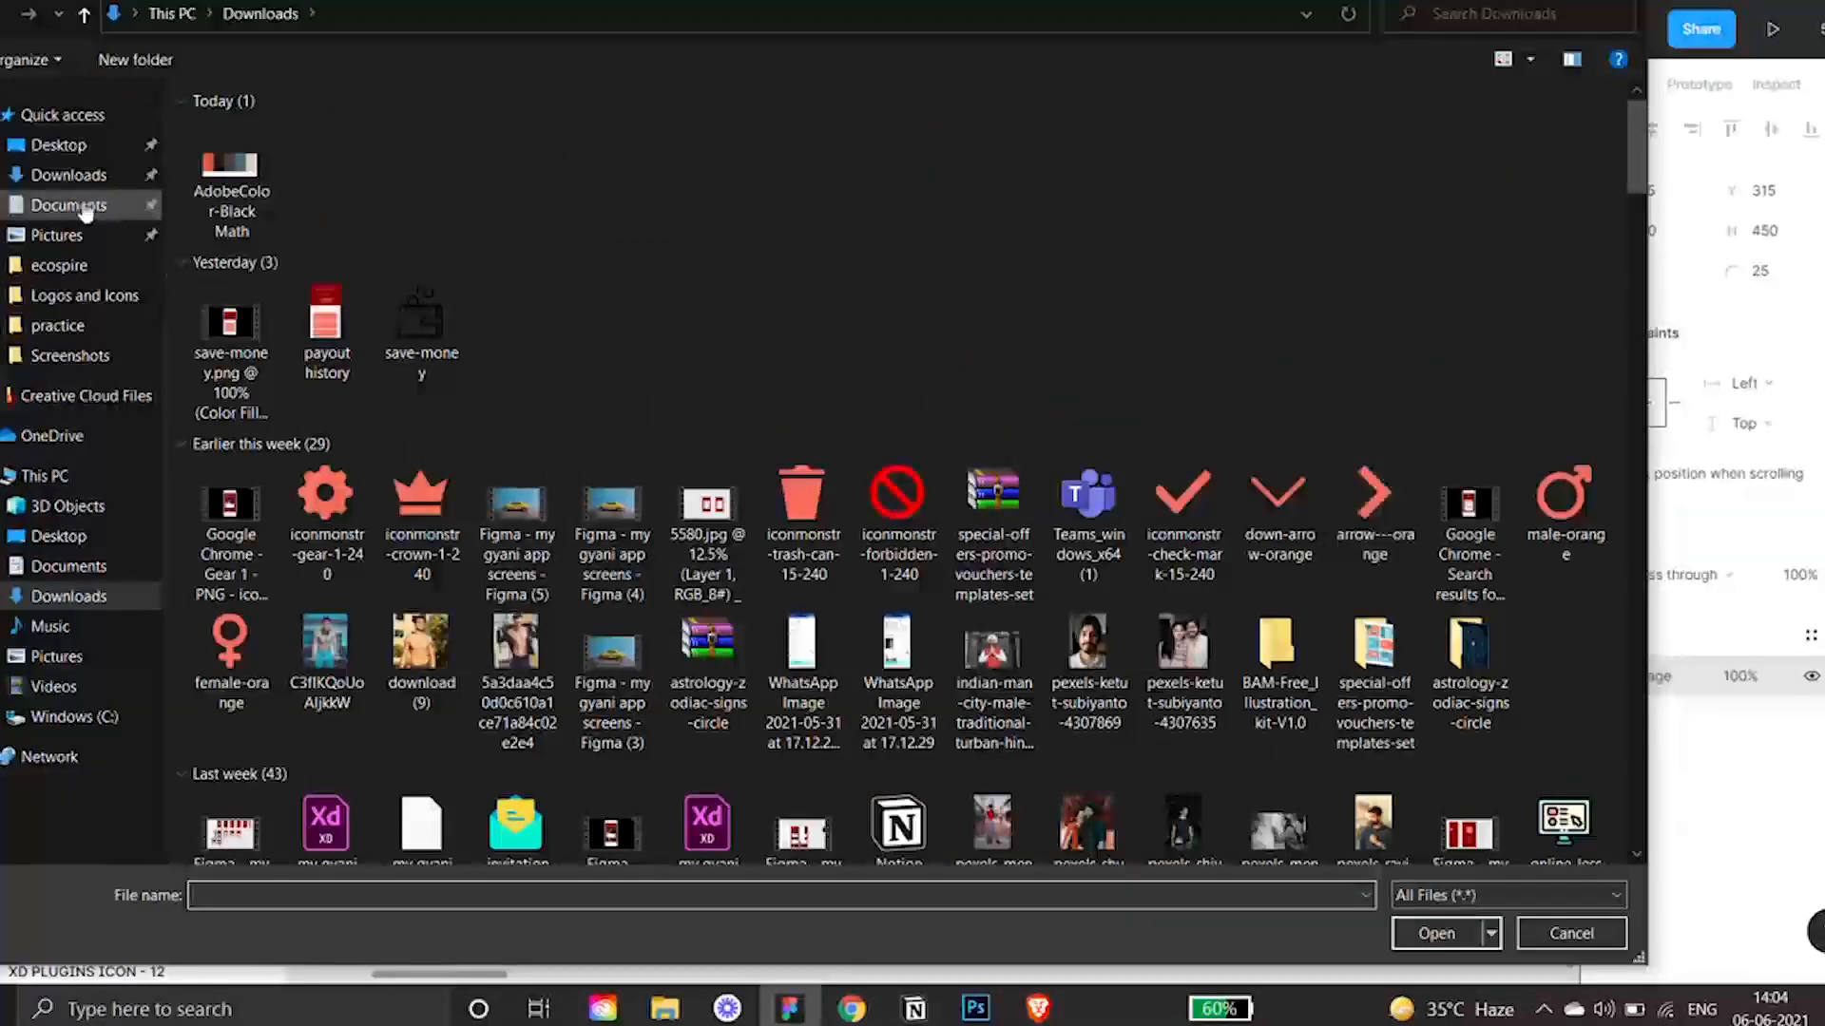
pyautogui.click(86, 208)
pyautogui.doubleClick(748, 530)
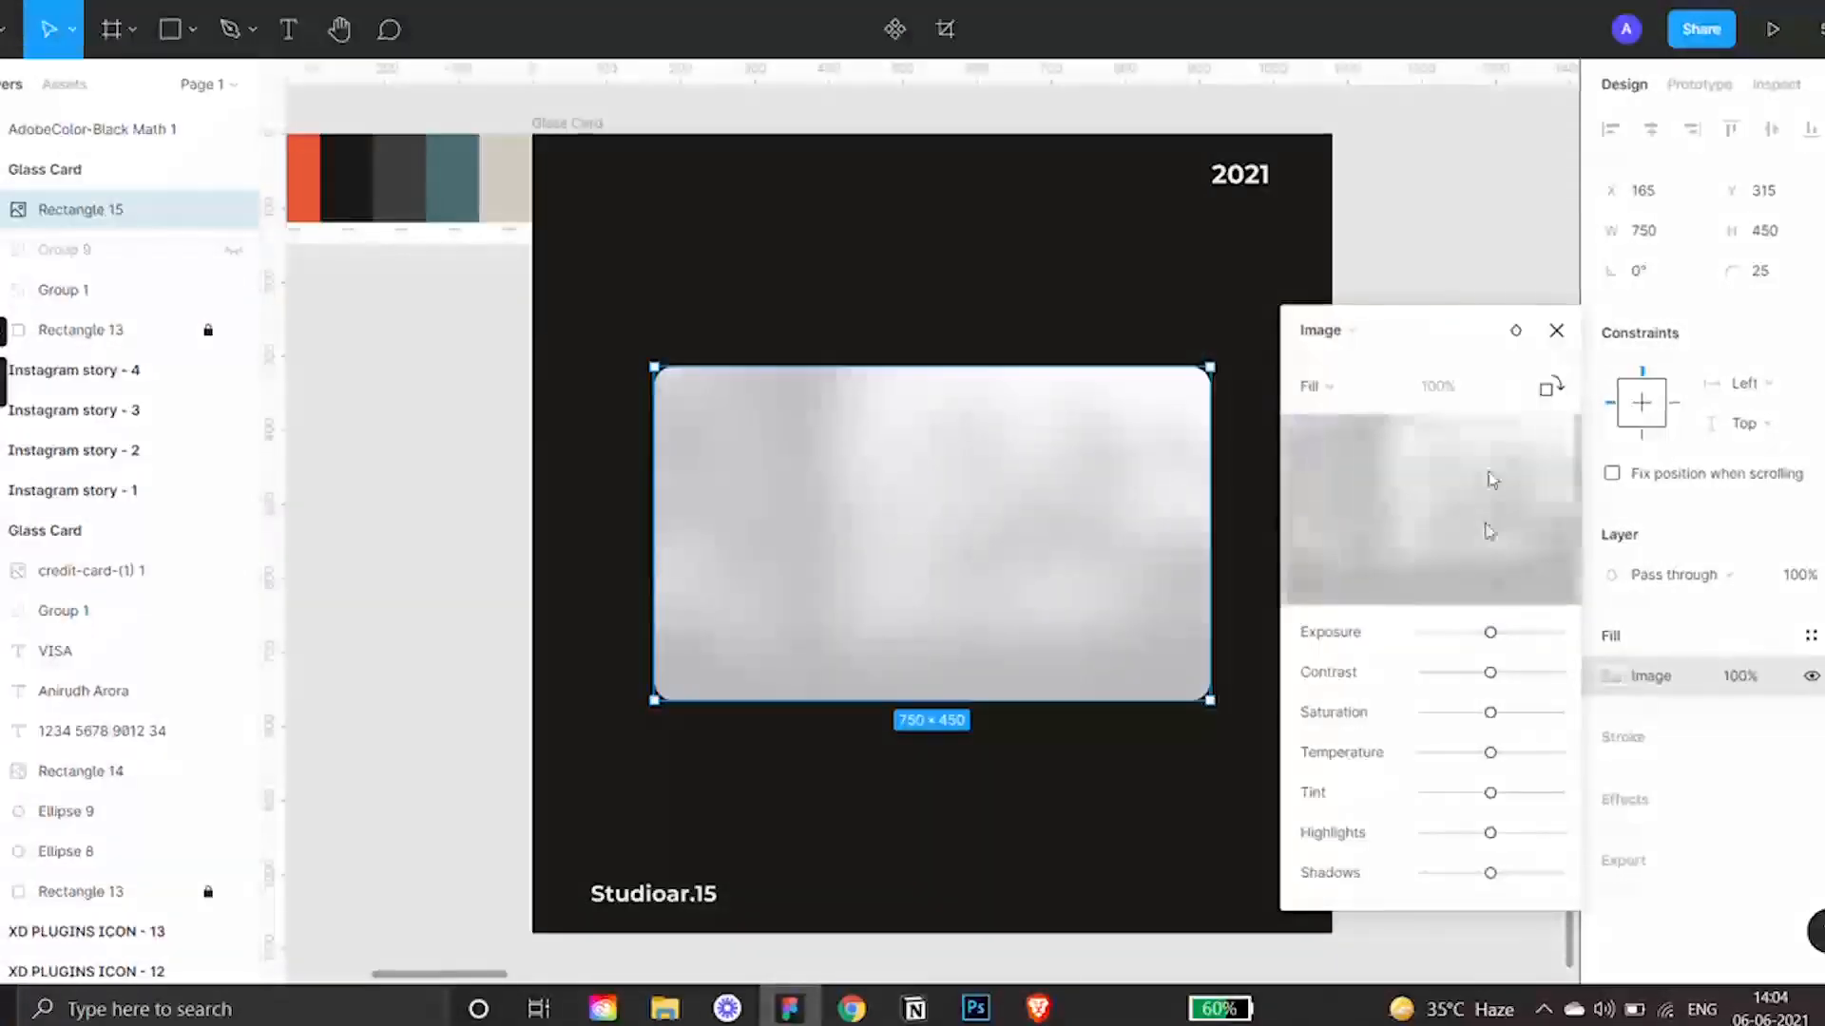
pyautogui.click(1555, 332)
# Reduce the rectangle's image fill opacity to 20%.
pyautogui.click(1740, 677)
pyautogui.press('Return')
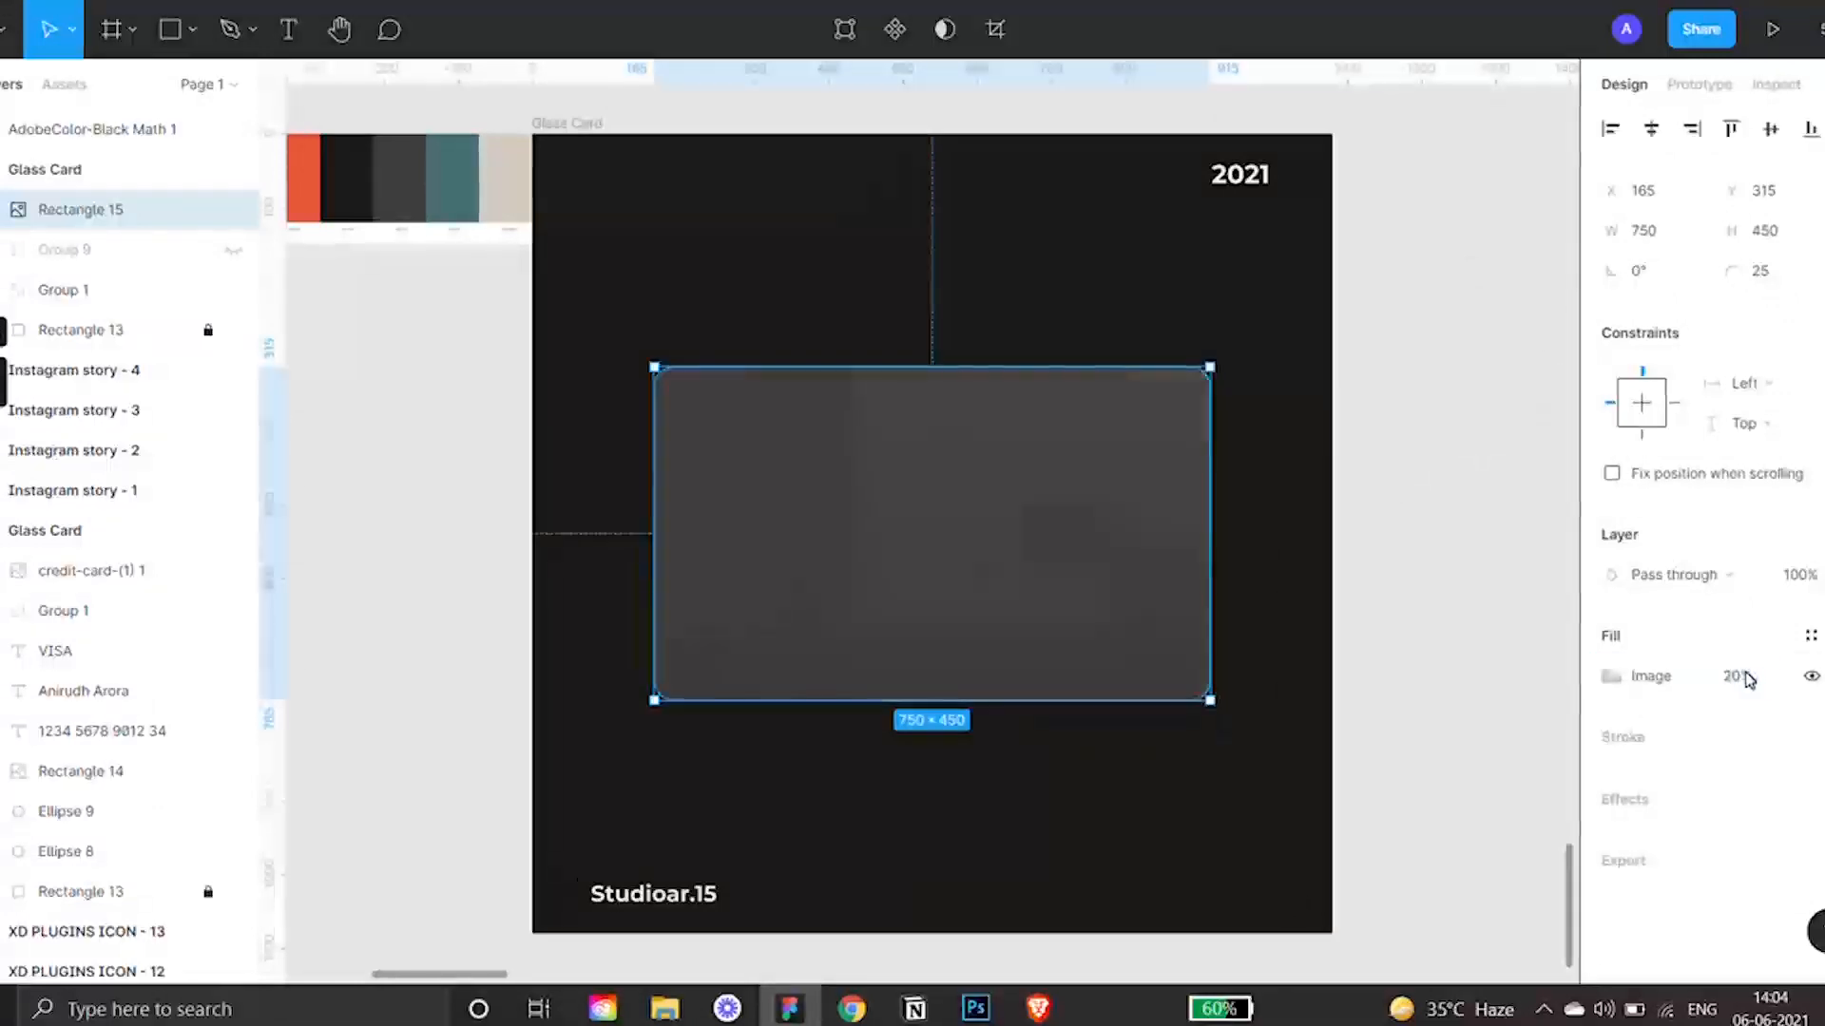
pyautogui.click(1409, 419)
# Add a white linear gradient fill above the image and run it from the card's upper-left corner to its lower-right corner.
pyautogui.click(1011, 485)
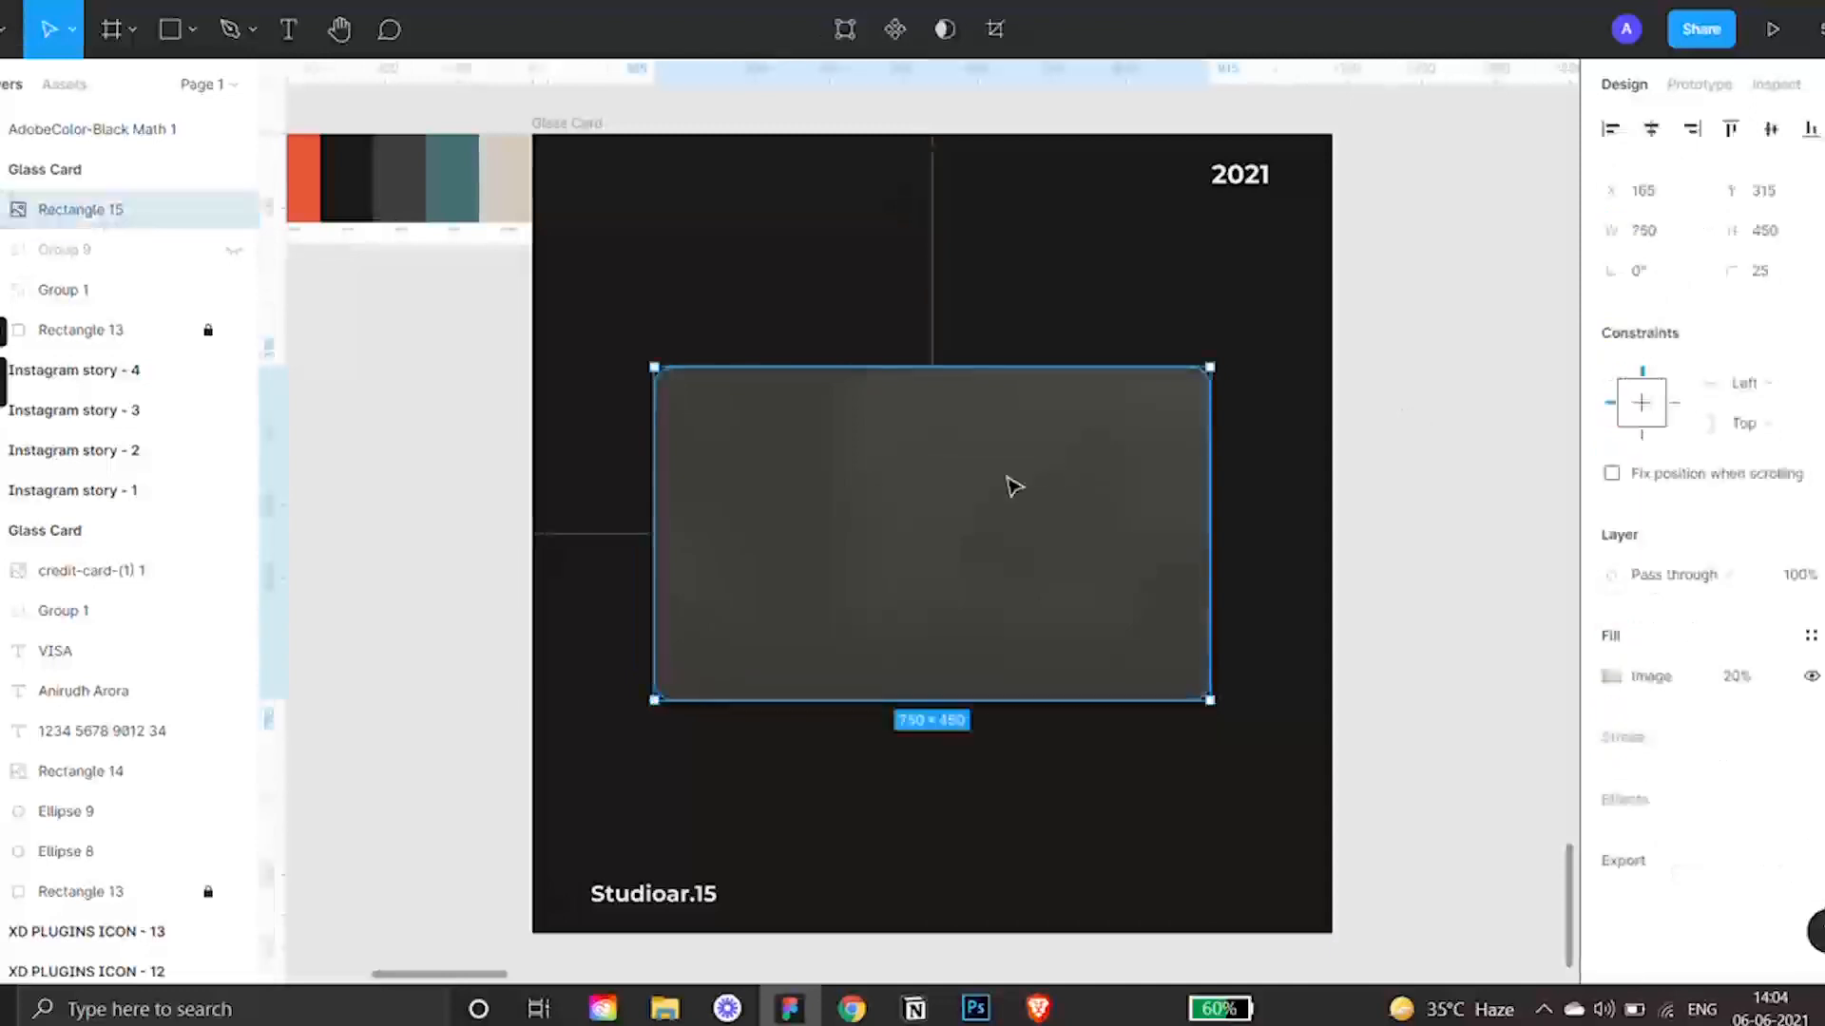
pyautogui.click(1823, 636)
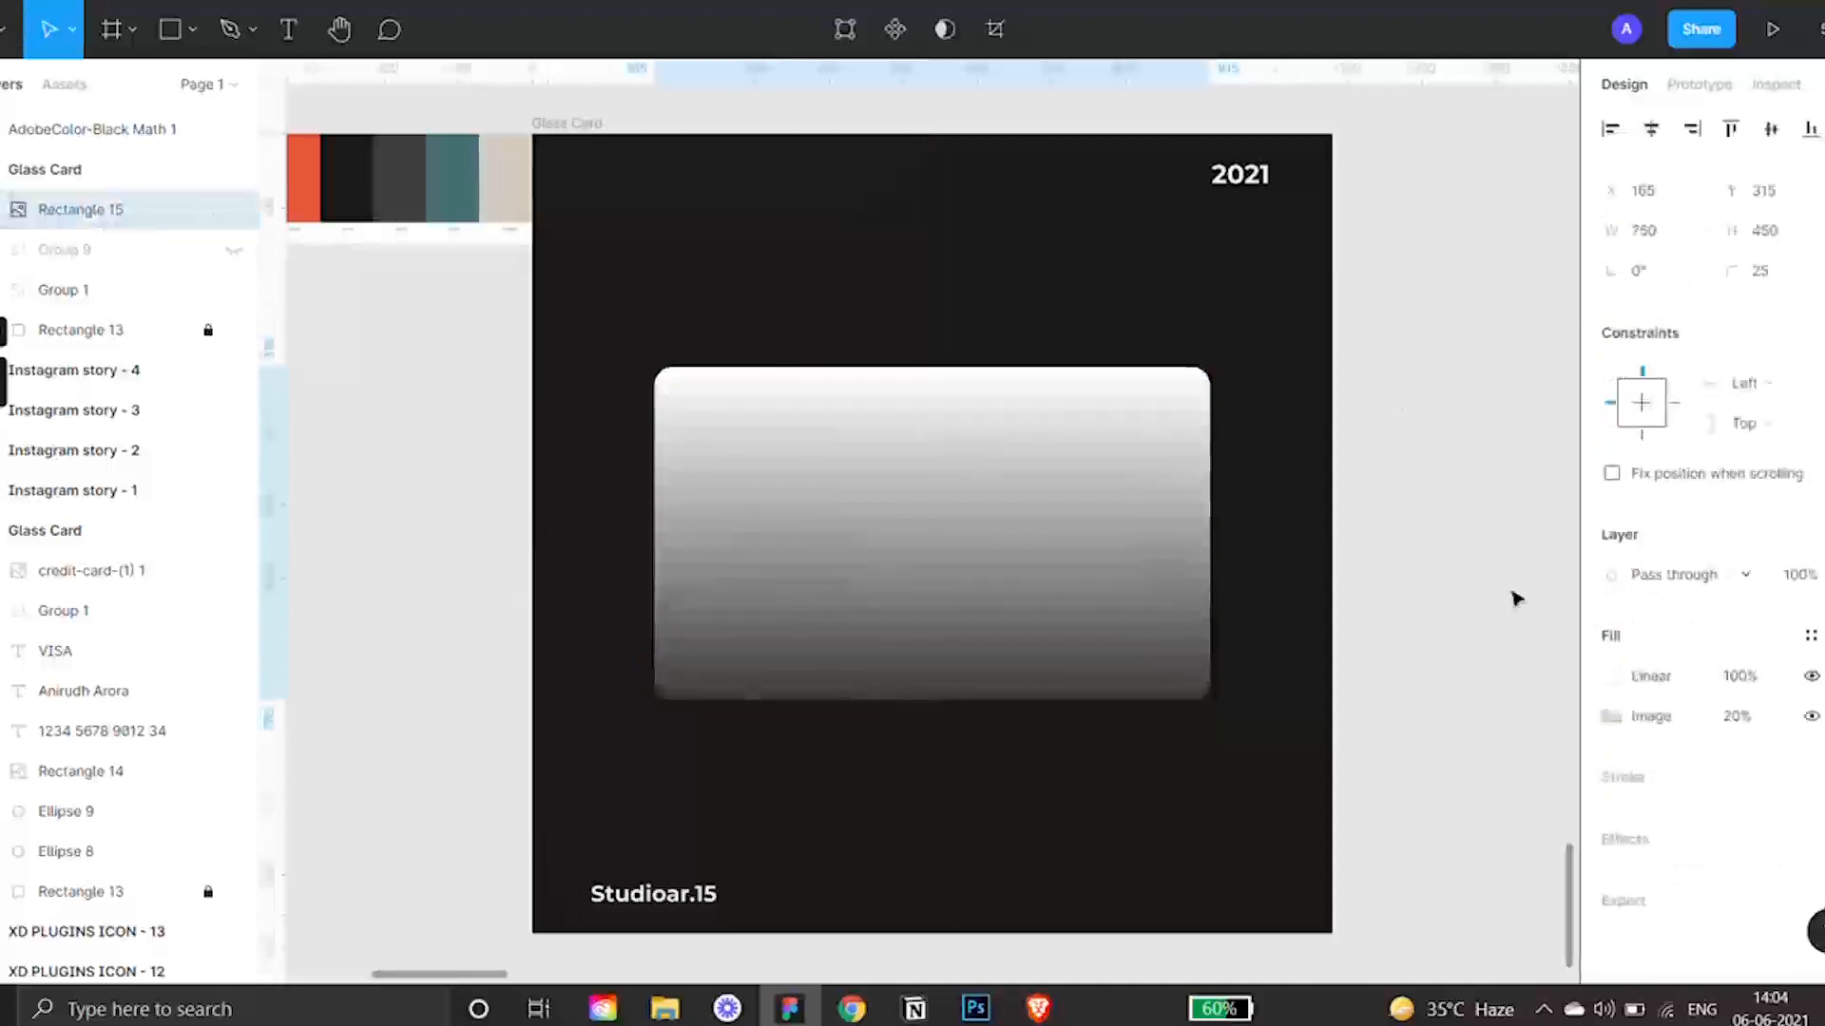
pyautogui.click(1634, 682)
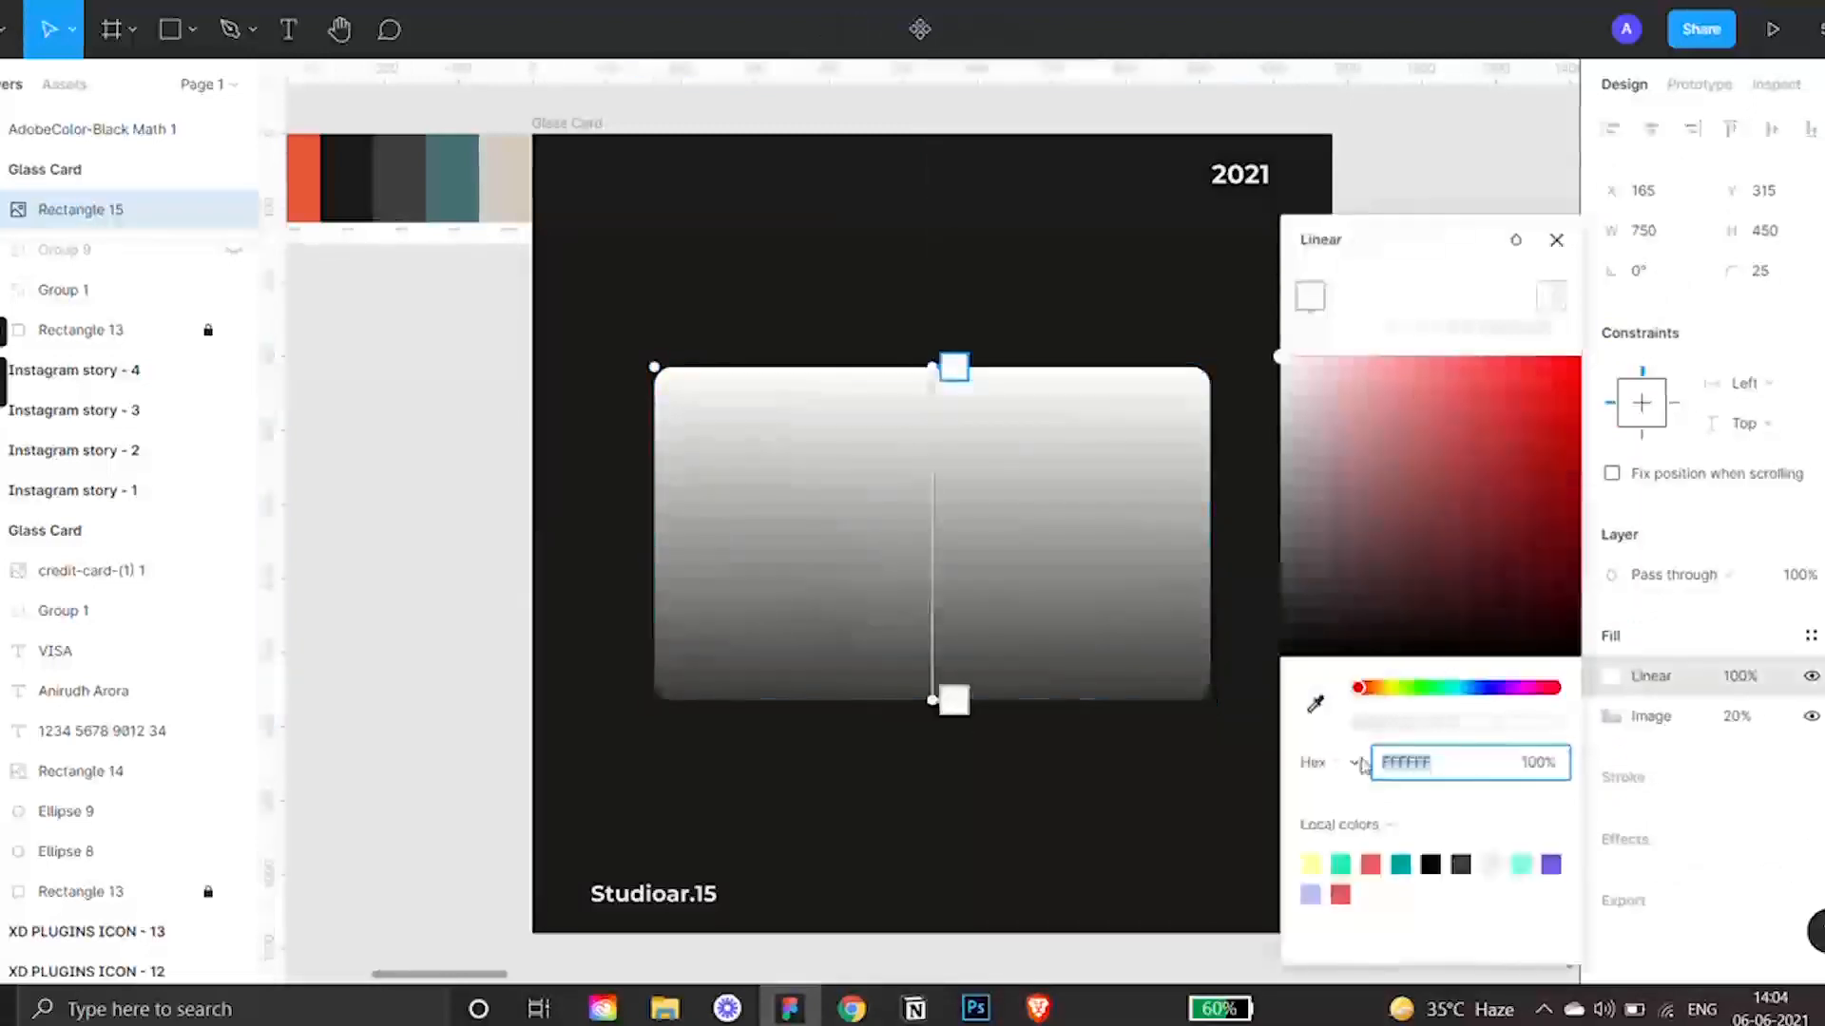
pyautogui.click(1559, 302)
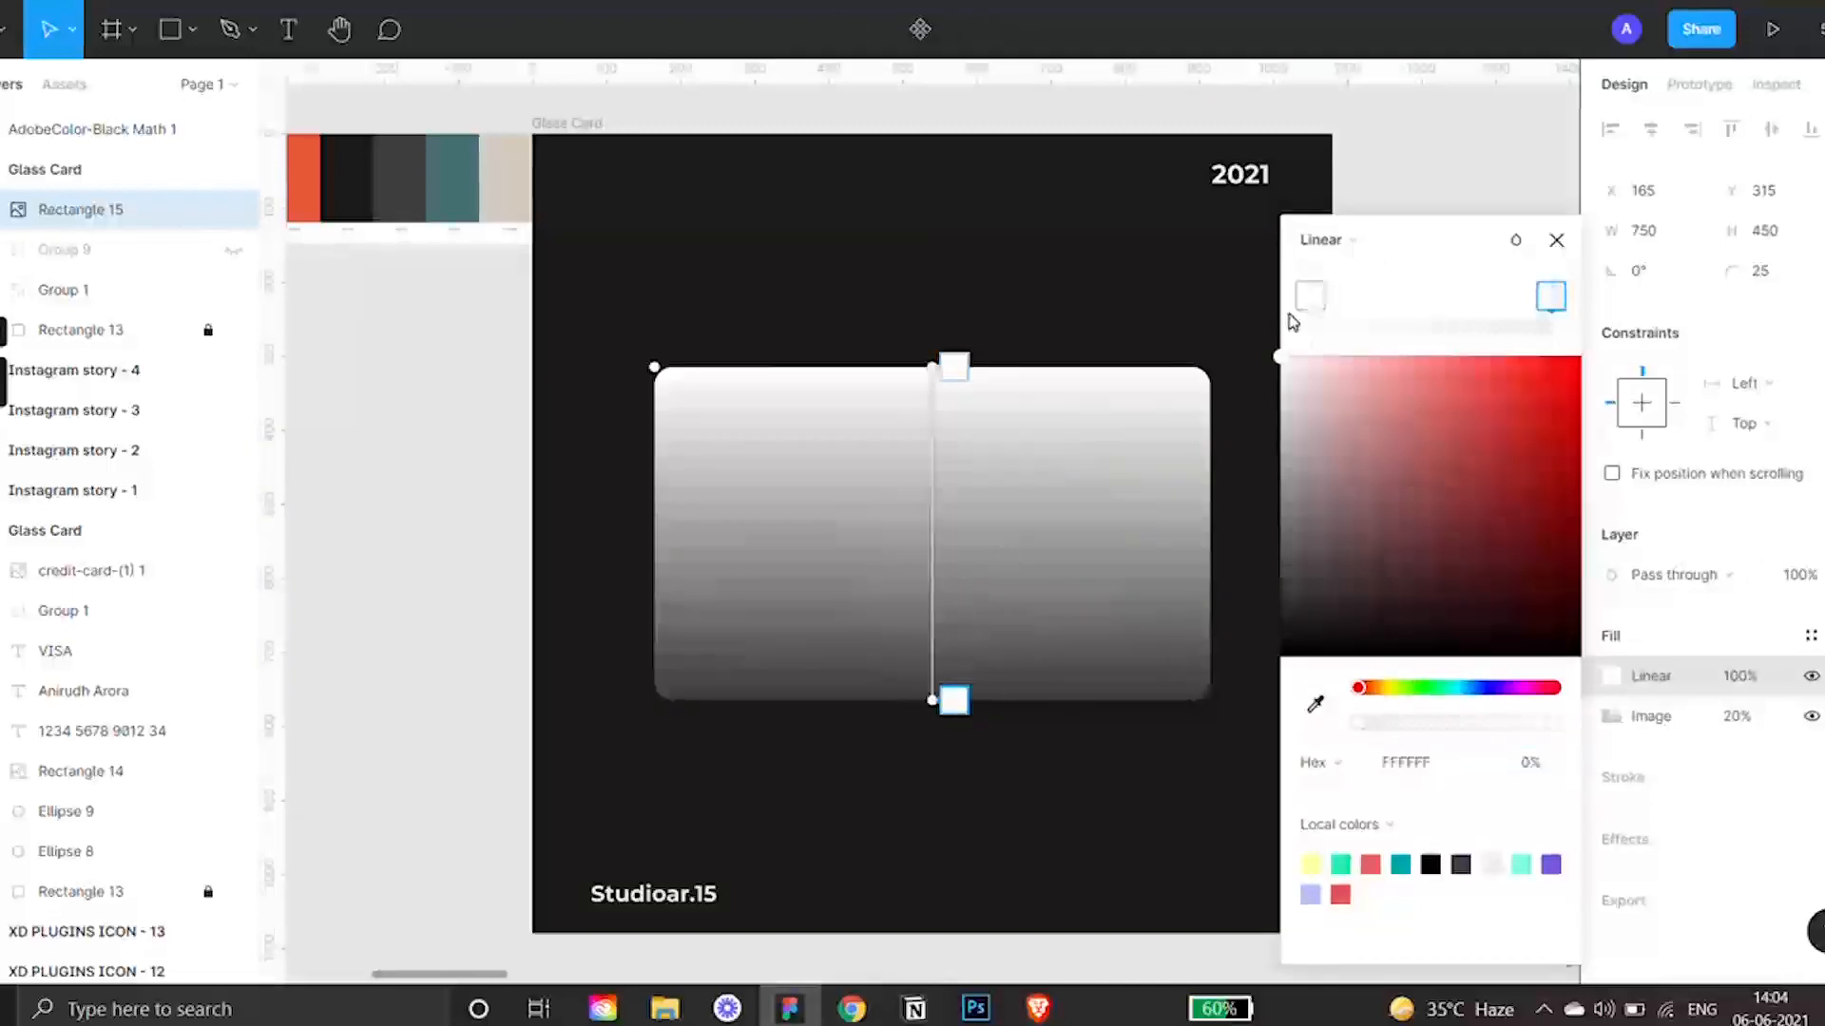
pyautogui.click(1355, 235)
pyautogui.click(1327, 242)
pyautogui.moveTo(932, 365); pyautogui.dragTo(658, 372)
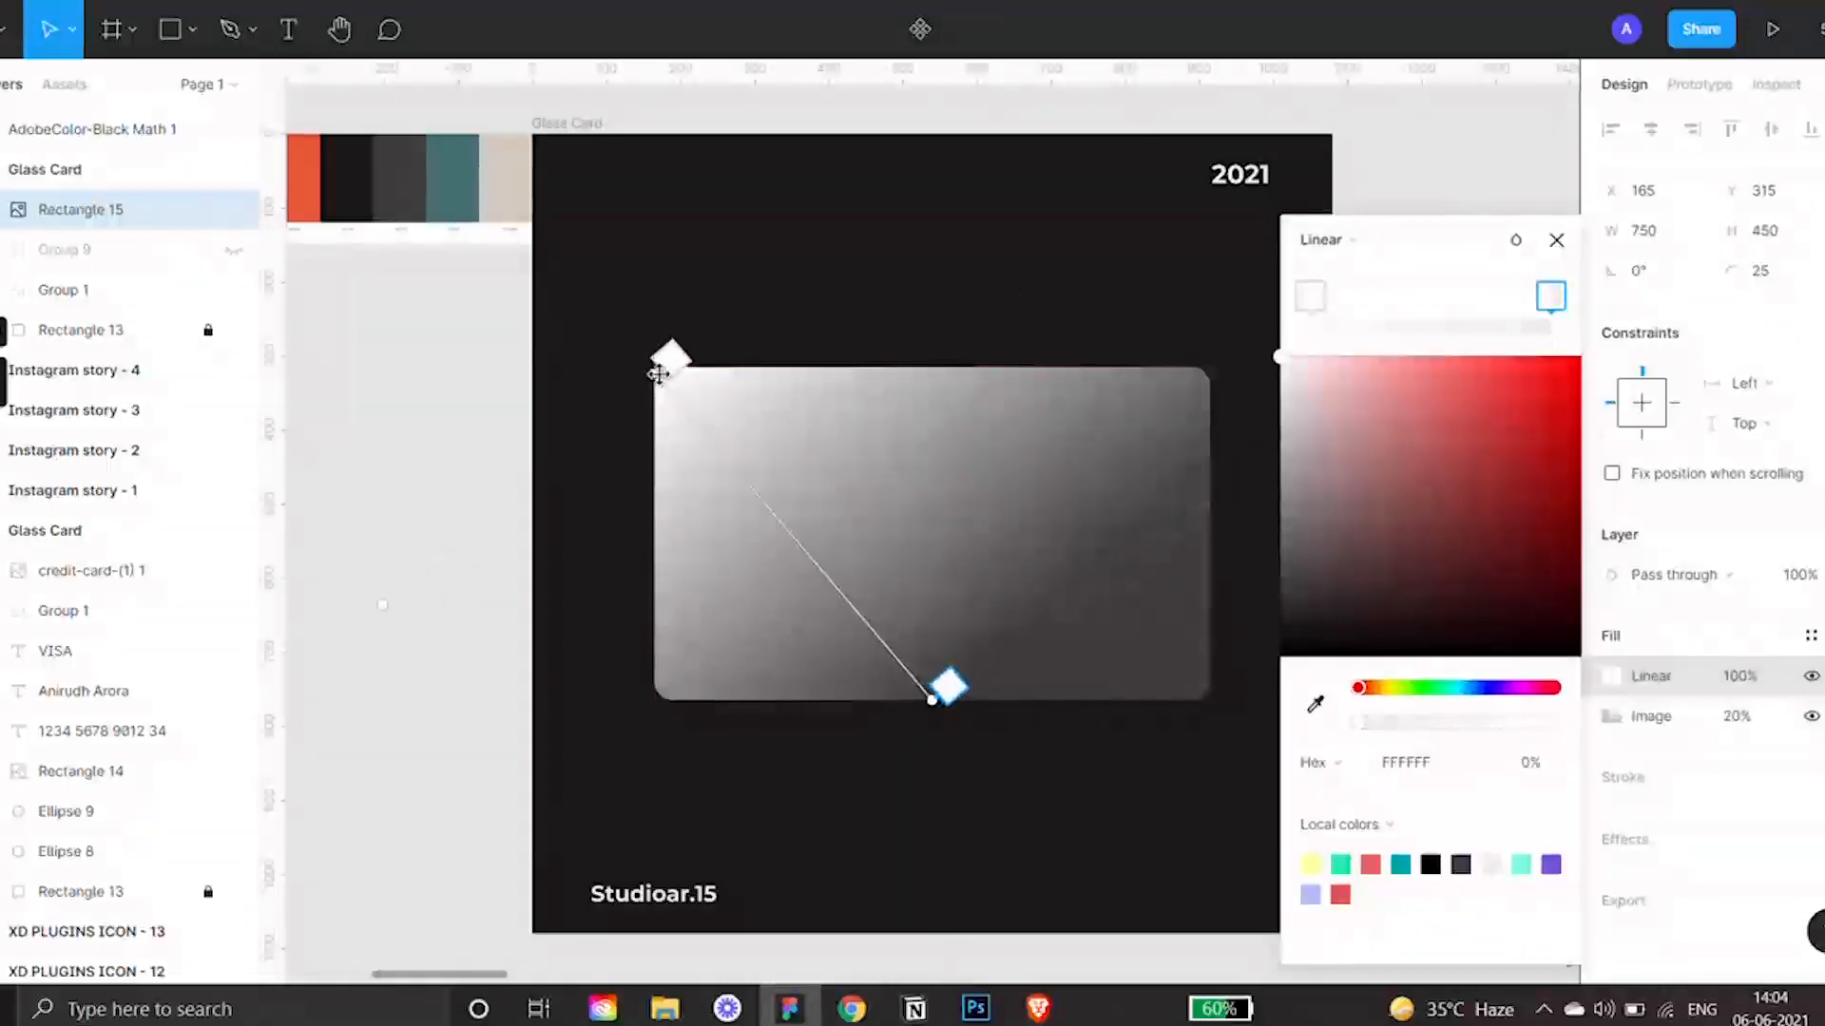
pyautogui.moveTo(930, 699); pyautogui.dragTo(1209, 701)
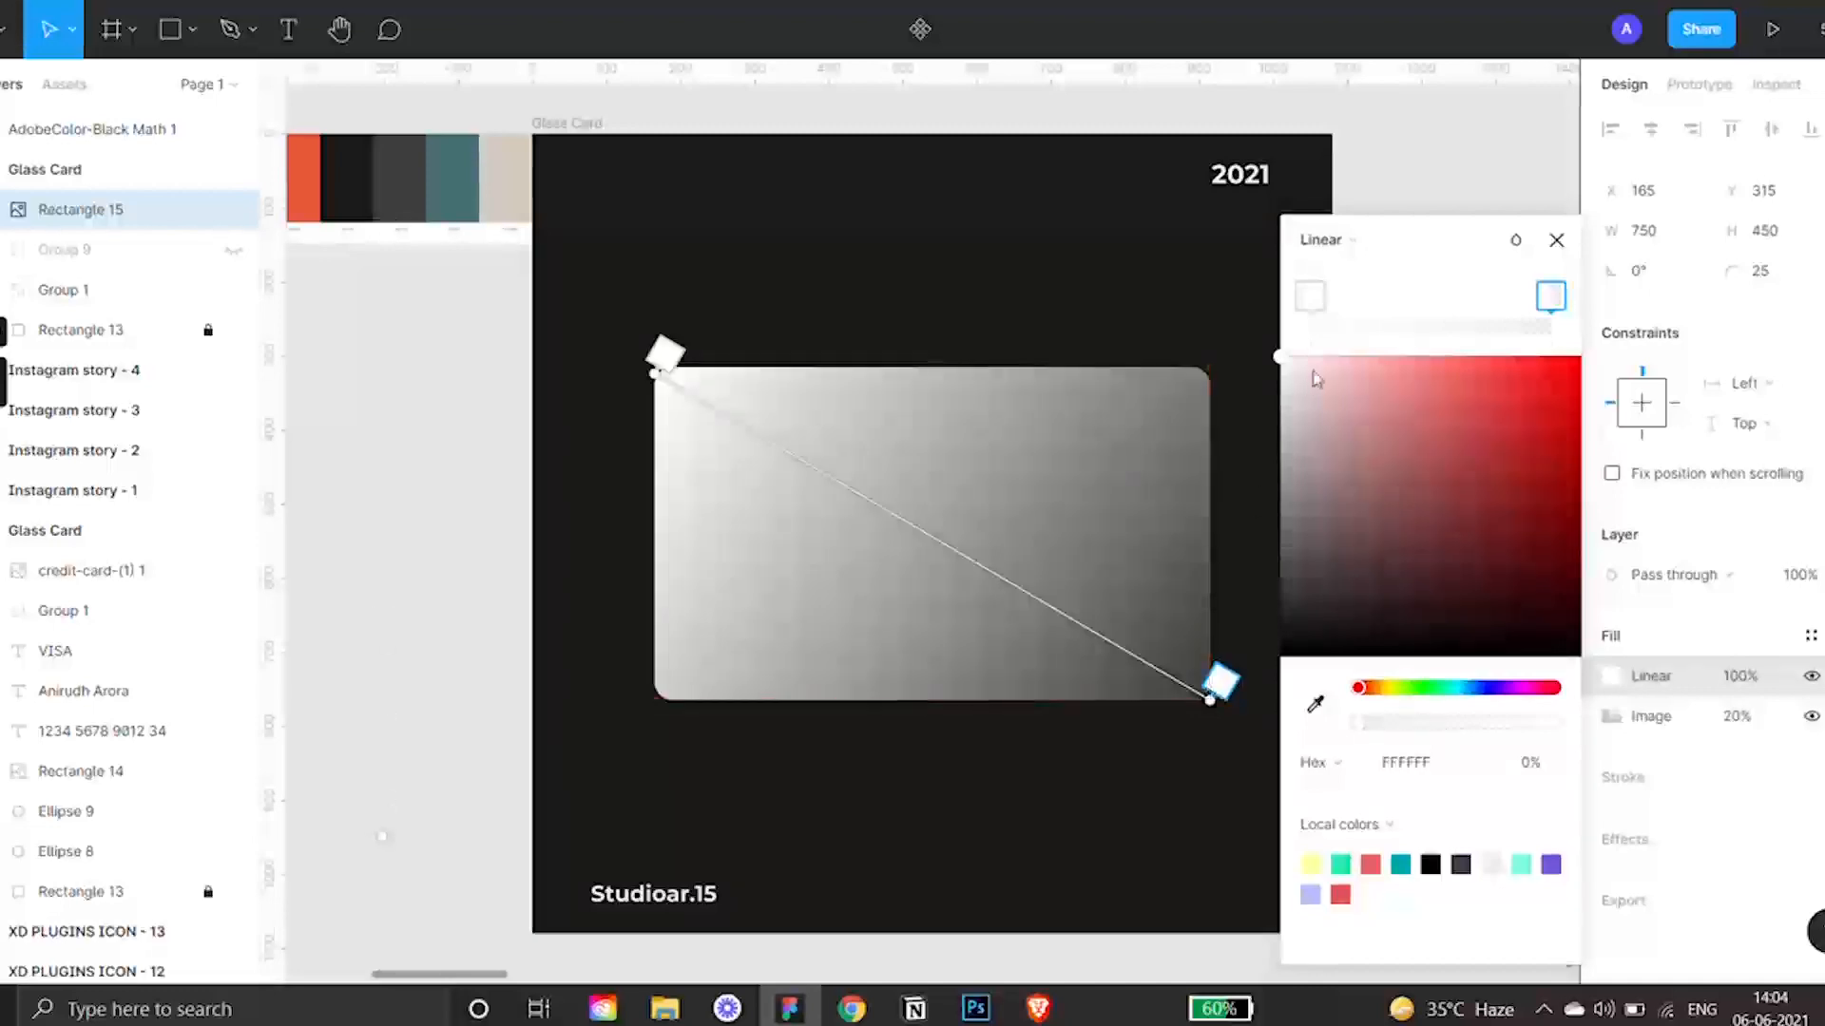
# Set the opacity of the linear gradient's upper-left stop to 25%.
pyautogui.click(1310, 298)
pyautogui.click(1549, 773)
pyautogui.write('25')
pyautogui.press('Return')
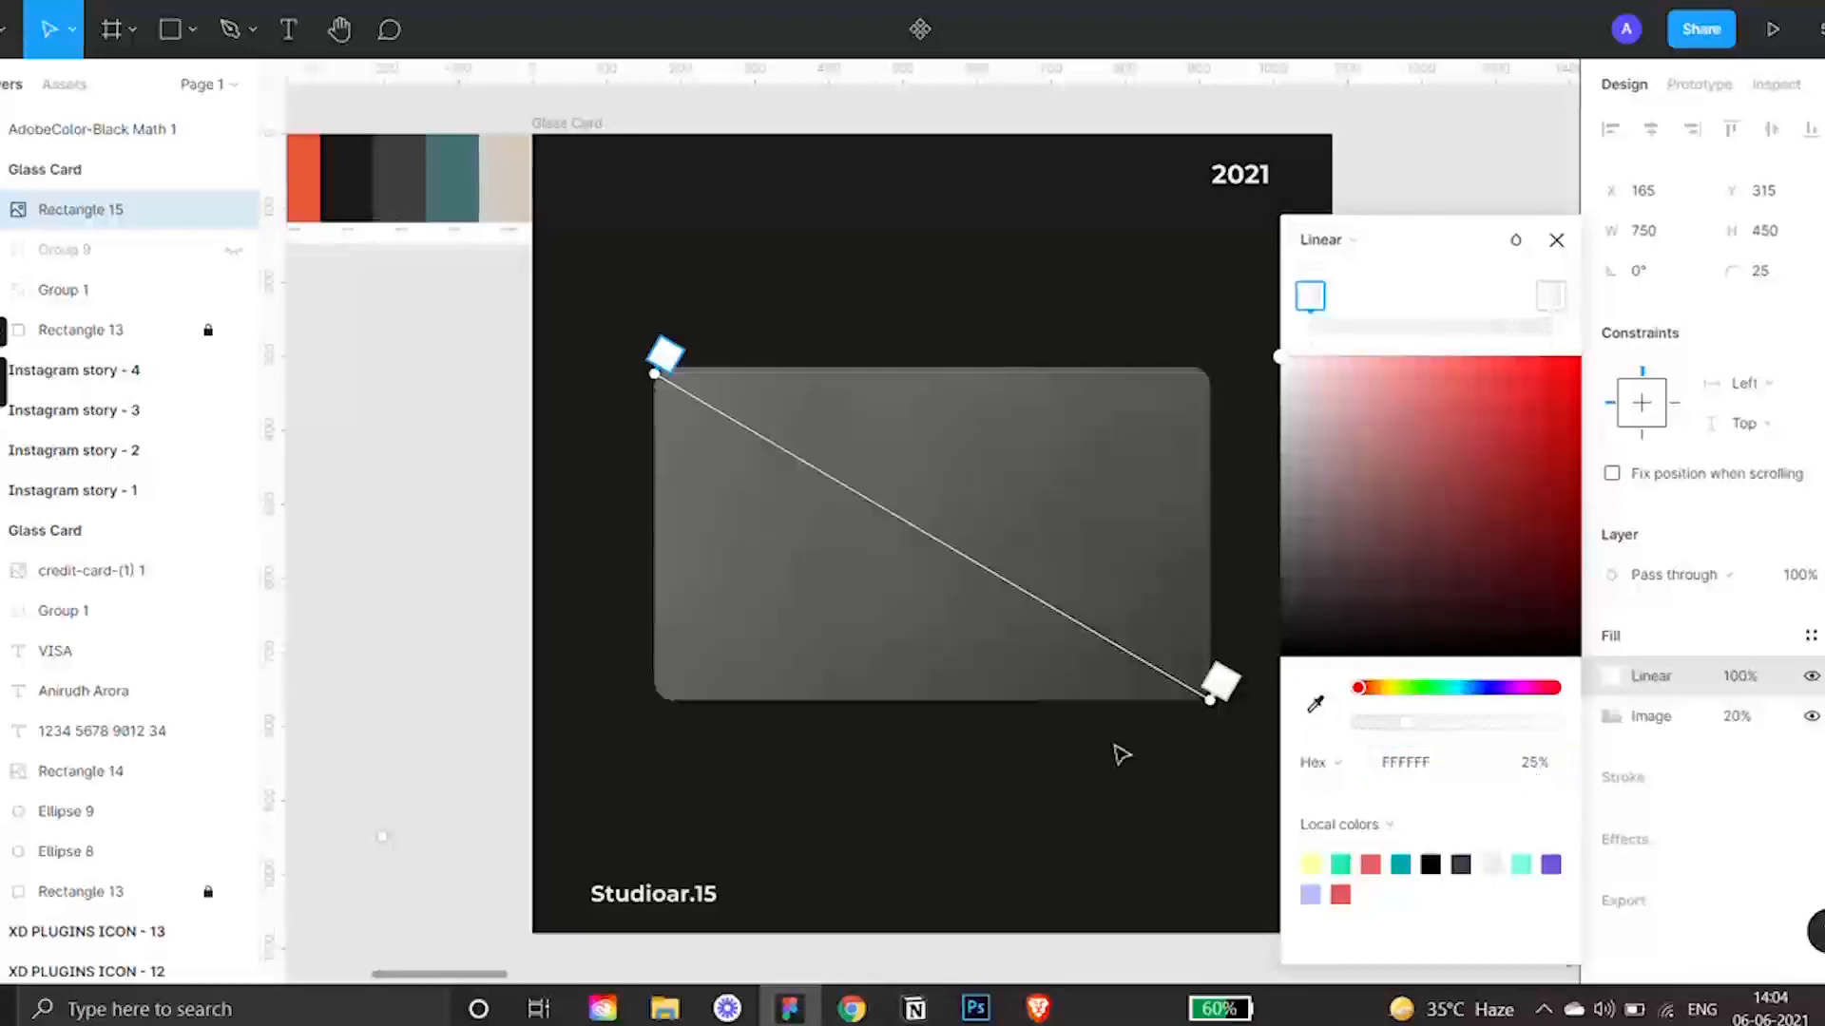
pyautogui.click(1550, 298)
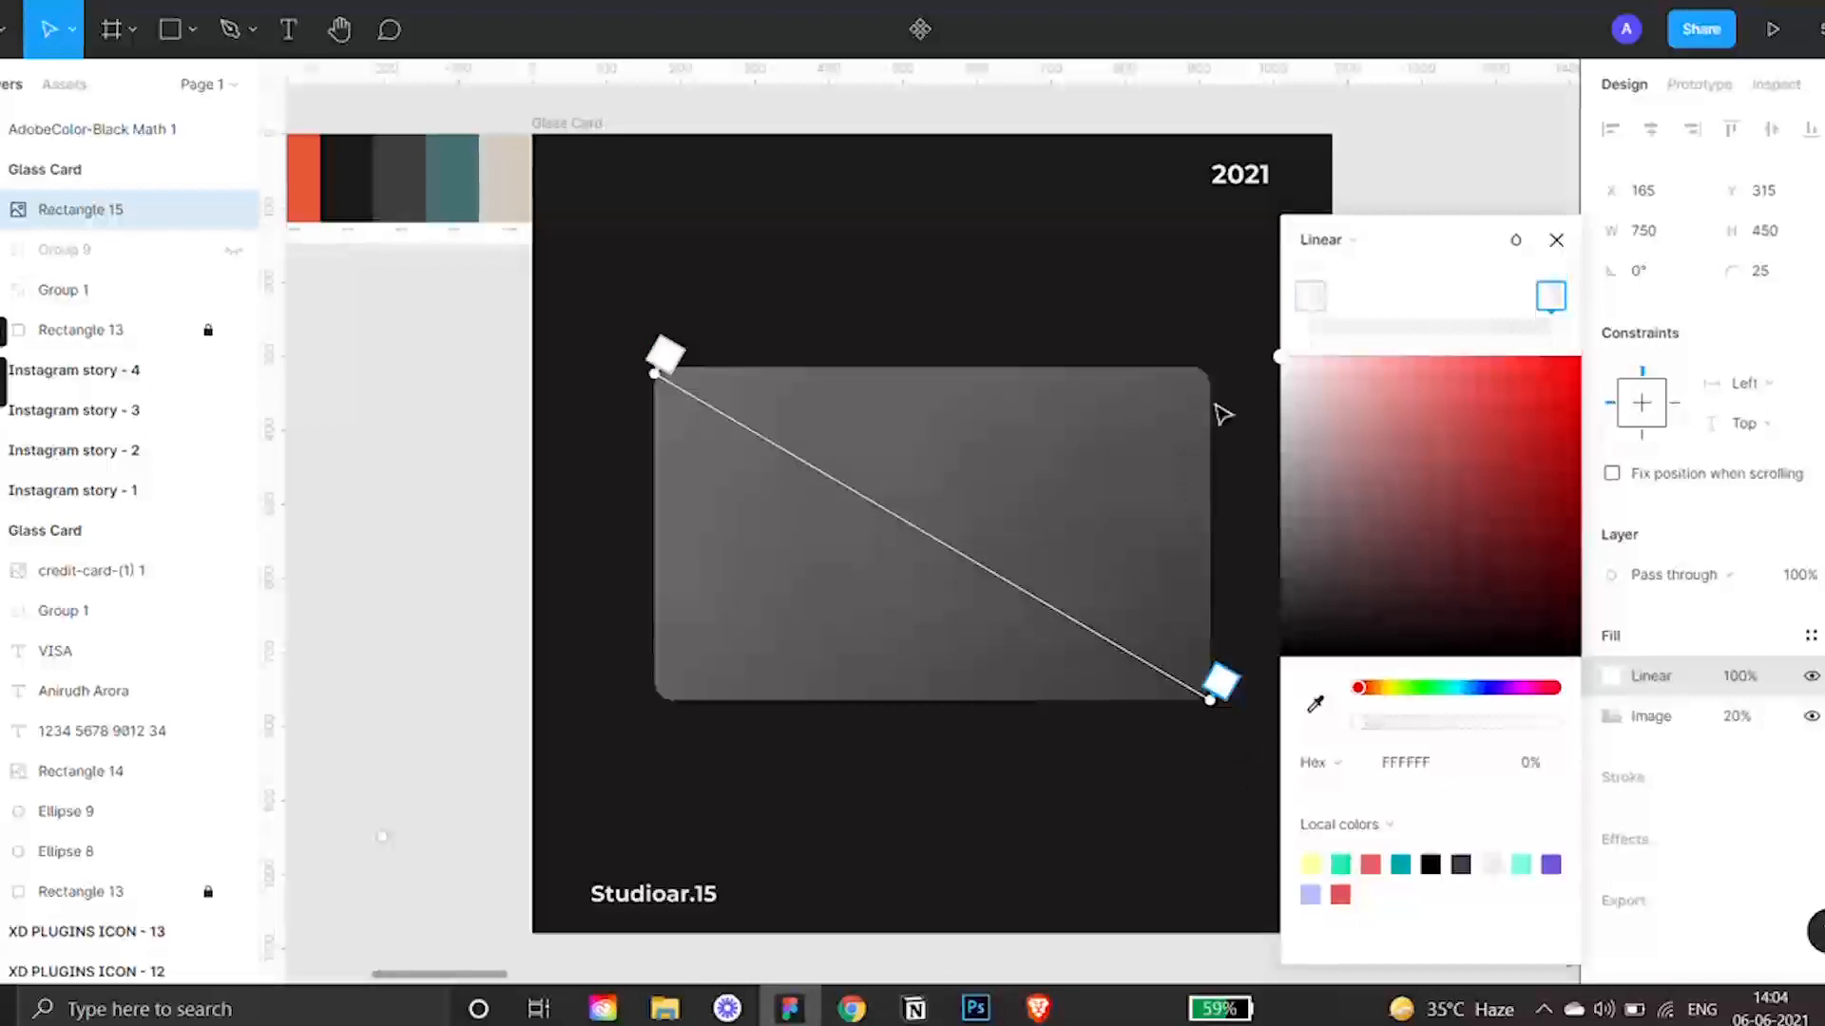
pyautogui.click(1556, 240)
pyautogui.press('Escape')
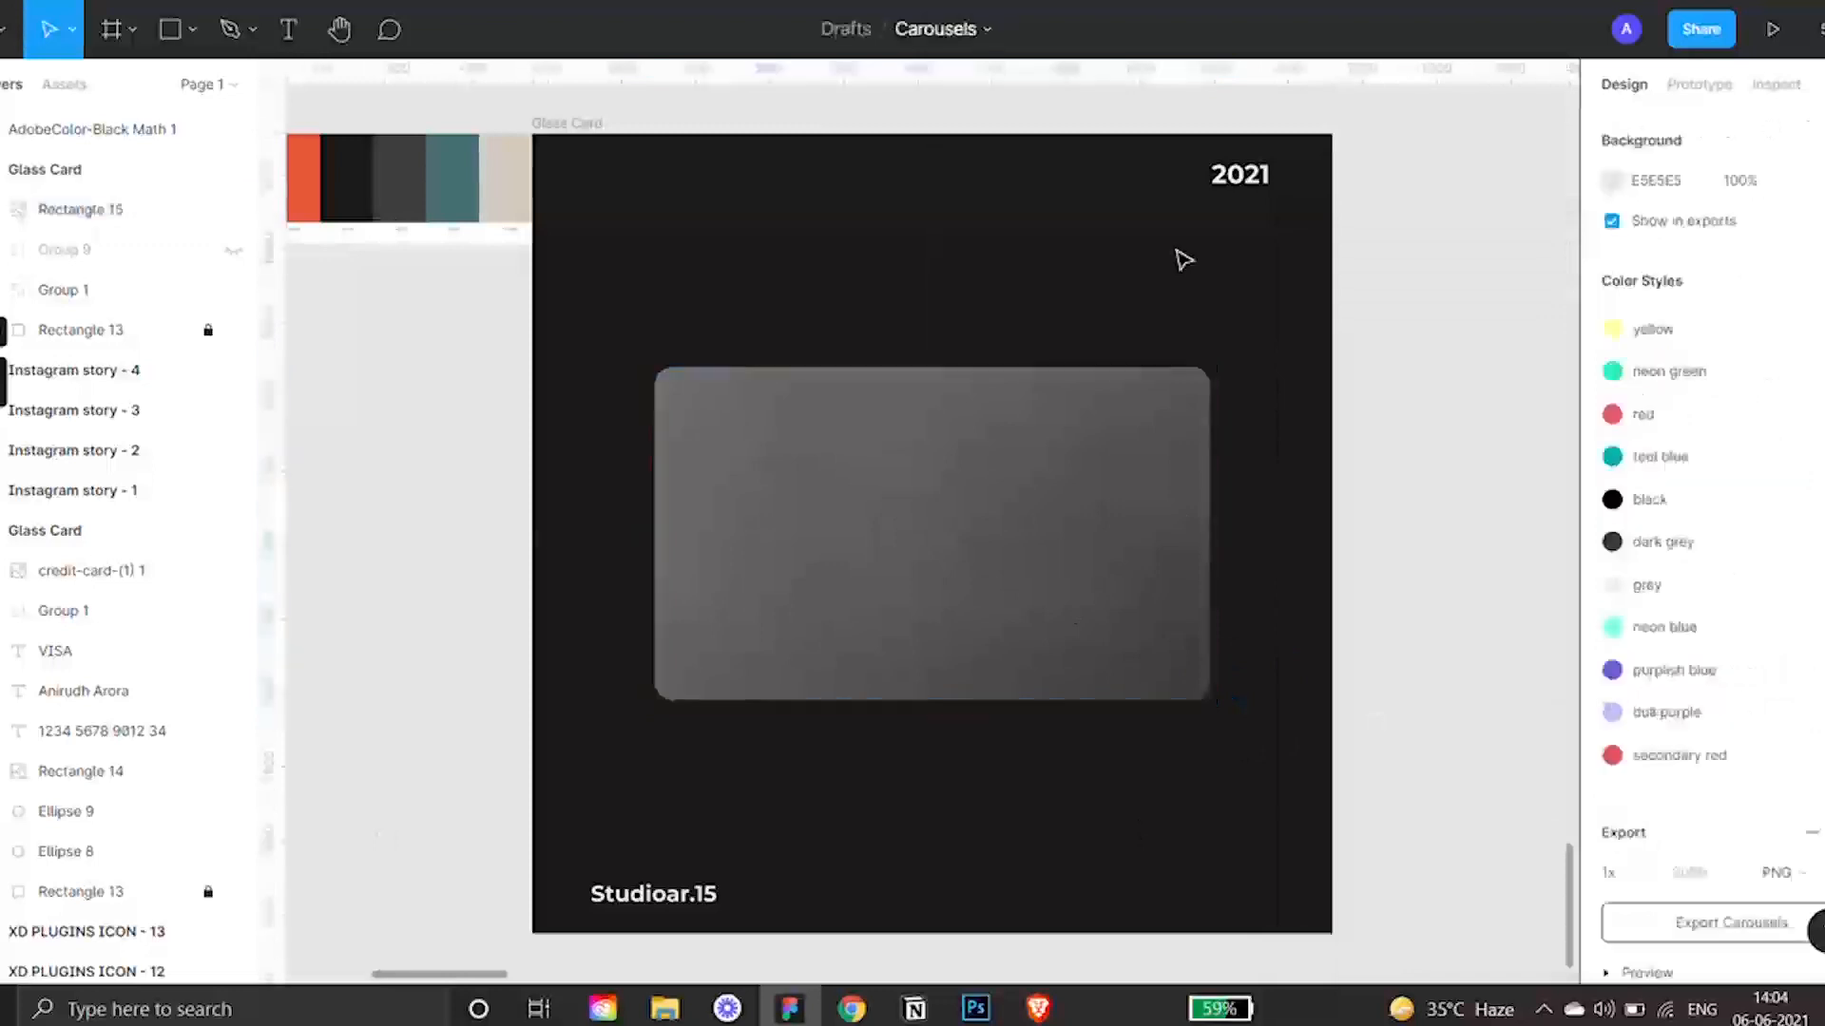
# Examine the radial fill and its colour stops on the finished VISA card in the neighbouring frame.
pyautogui.moveTo(493, 421); pyautogui.dragTo(19, 481)
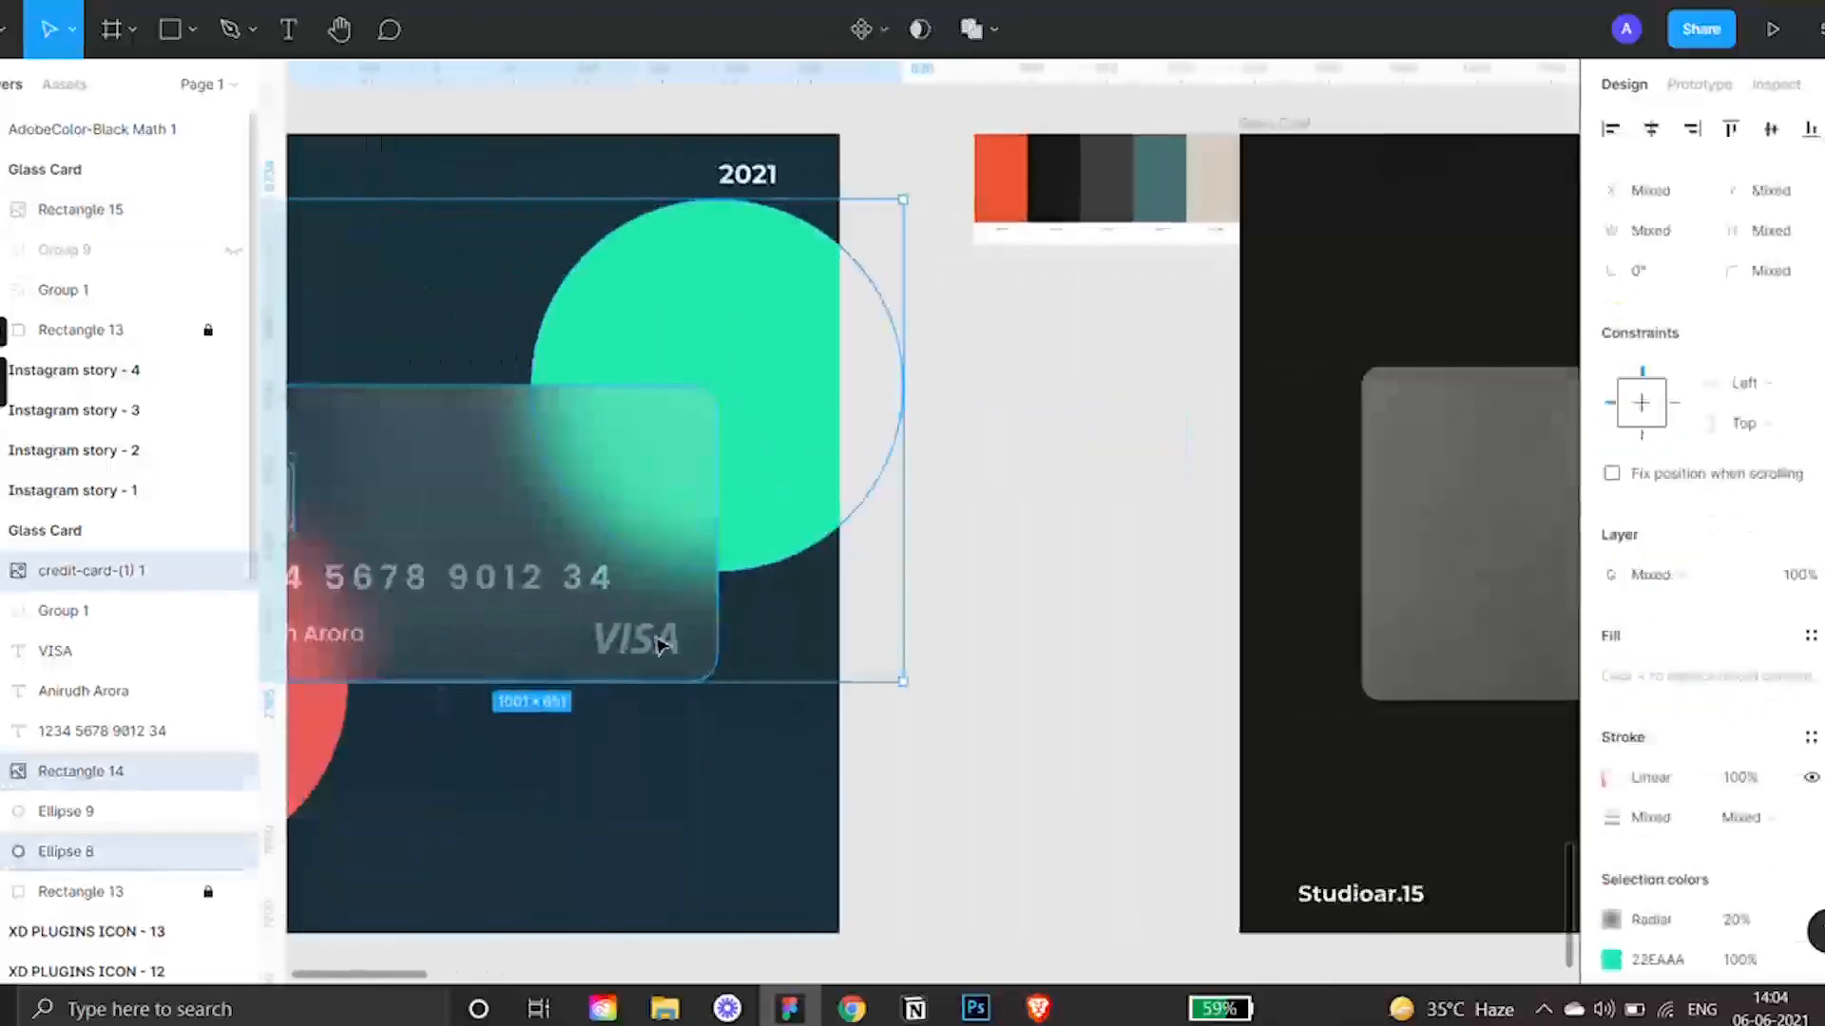
pyautogui.click(932, 644)
pyautogui.click(507, 520)
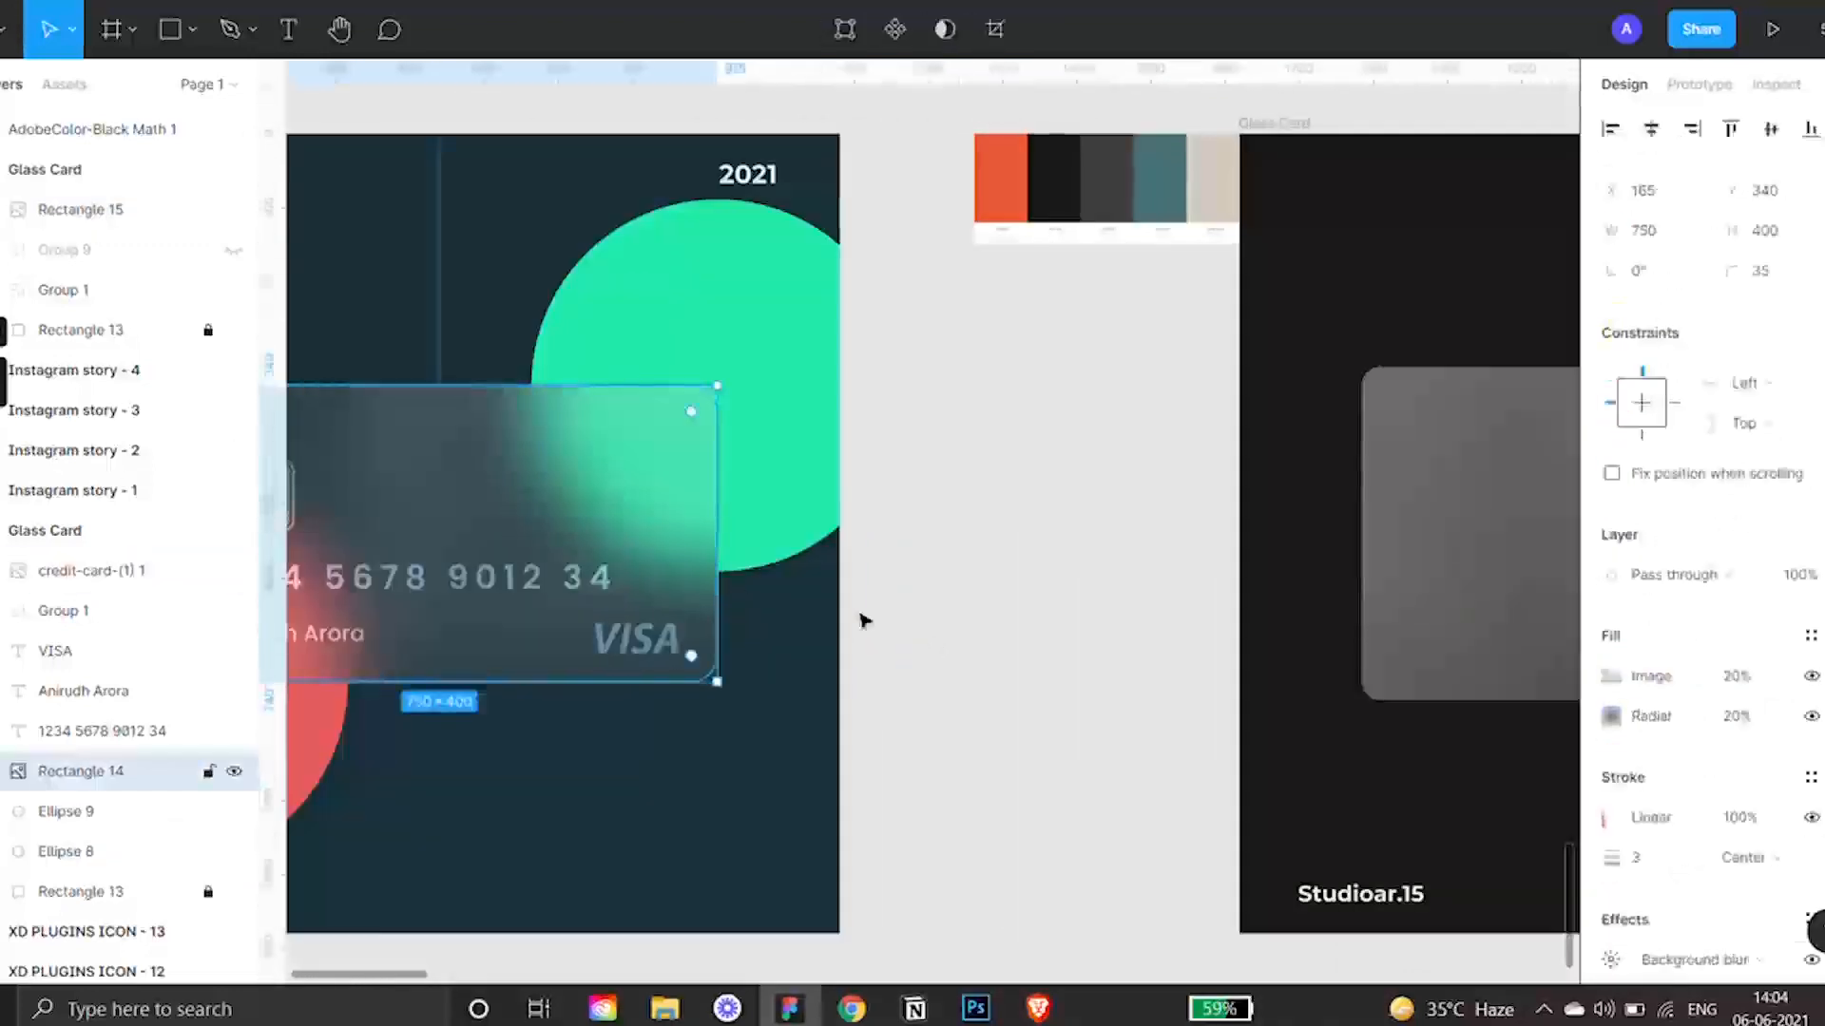
pyautogui.click(1612, 719)
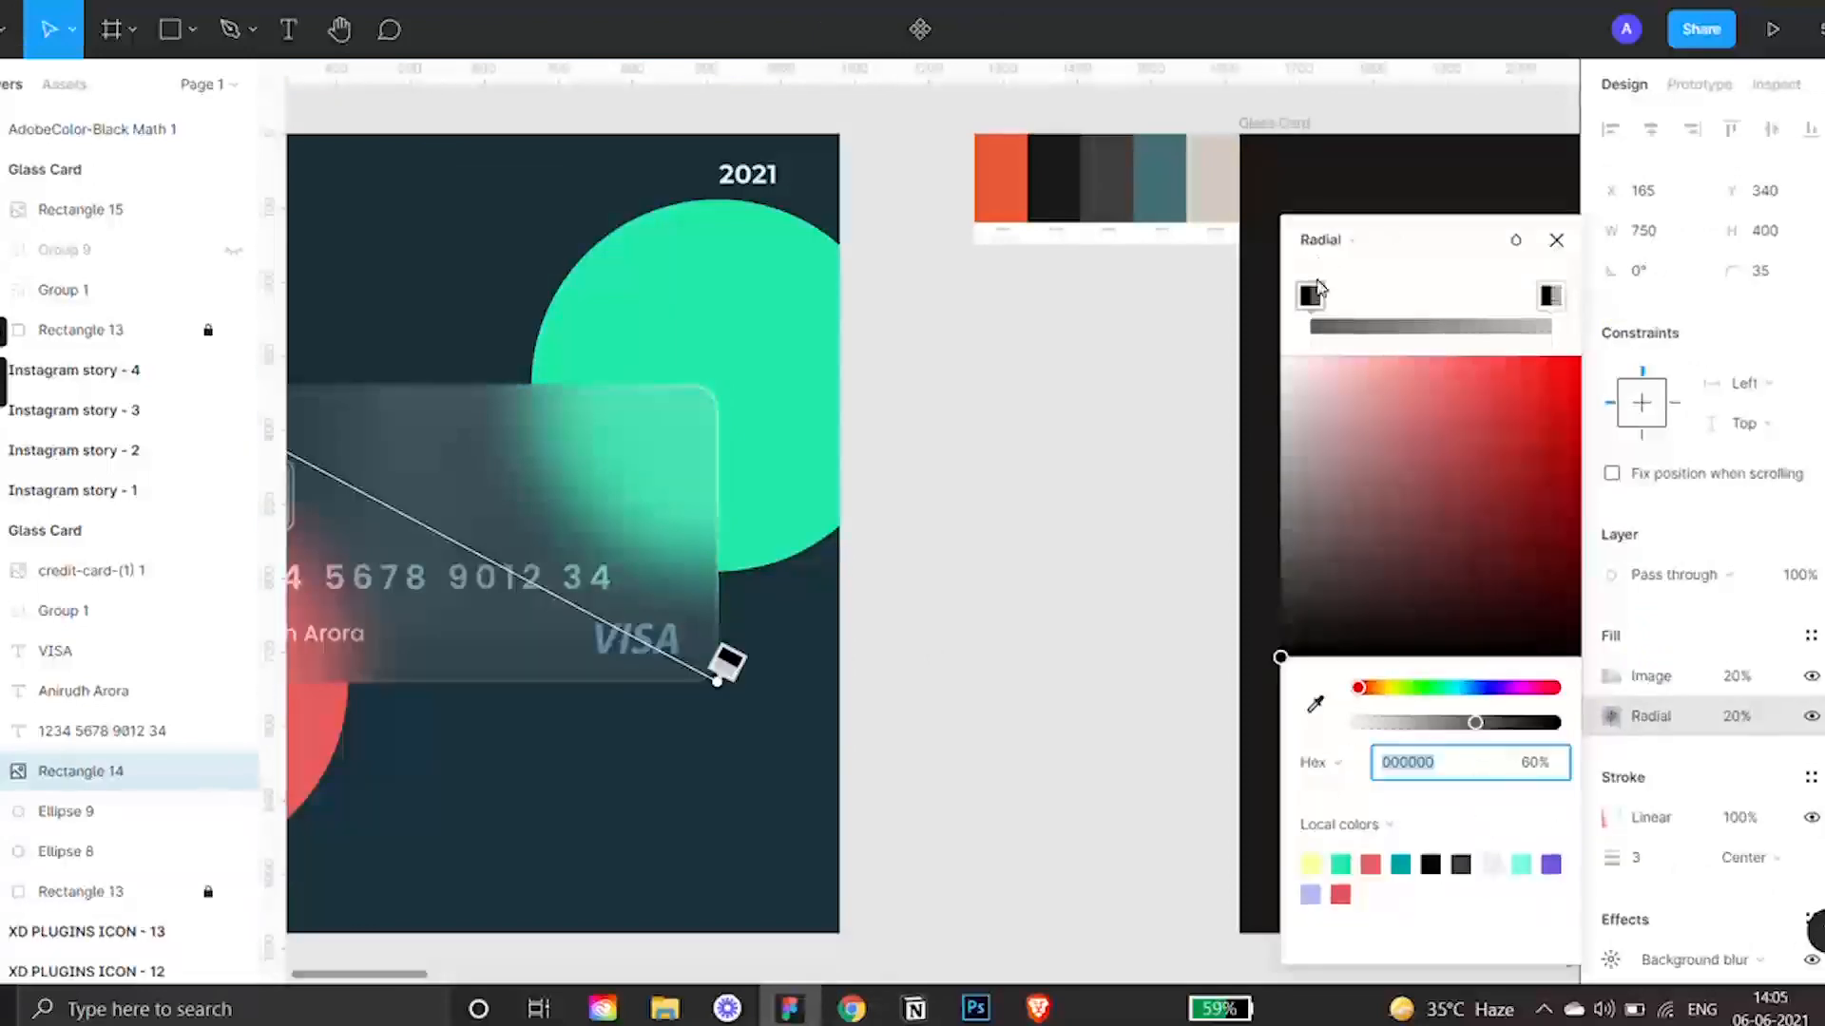
pyautogui.click(1310, 297)
pyautogui.click(1550, 296)
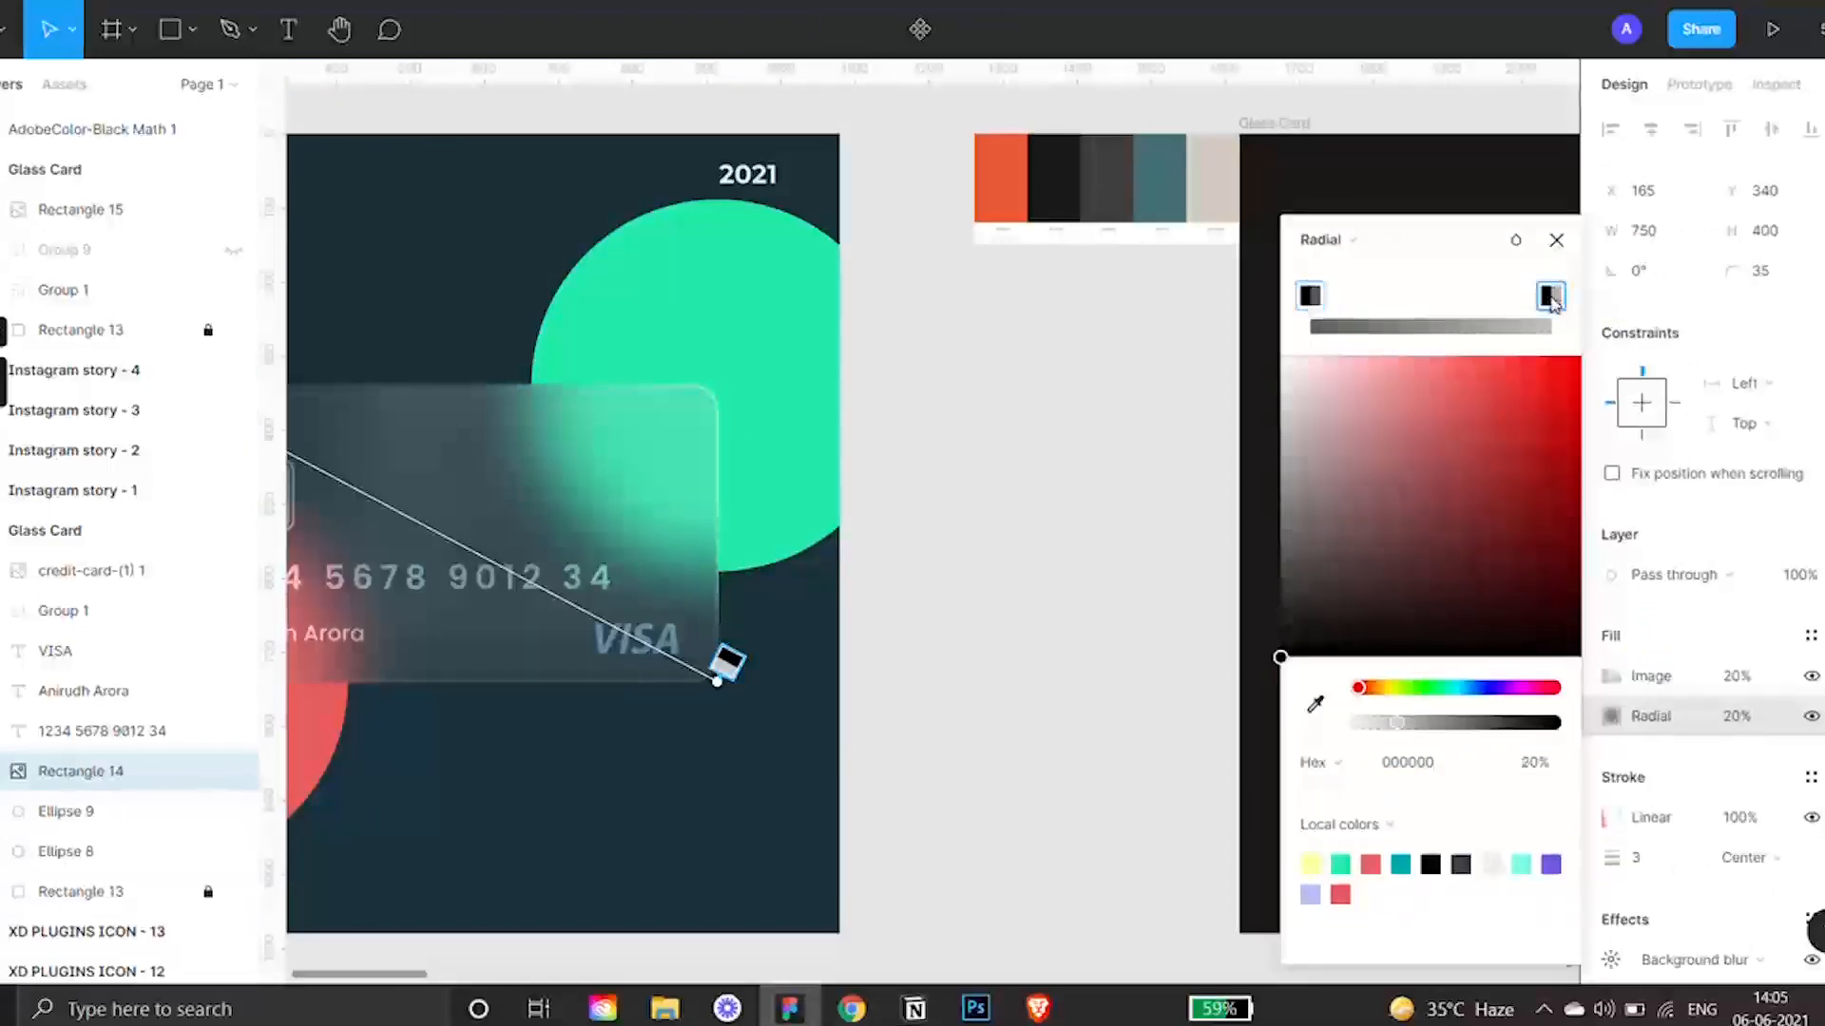
pyautogui.click(1555, 240)
pyautogui.click(1541, 107)
pyautogui.hscroll(8, 1541, 106)
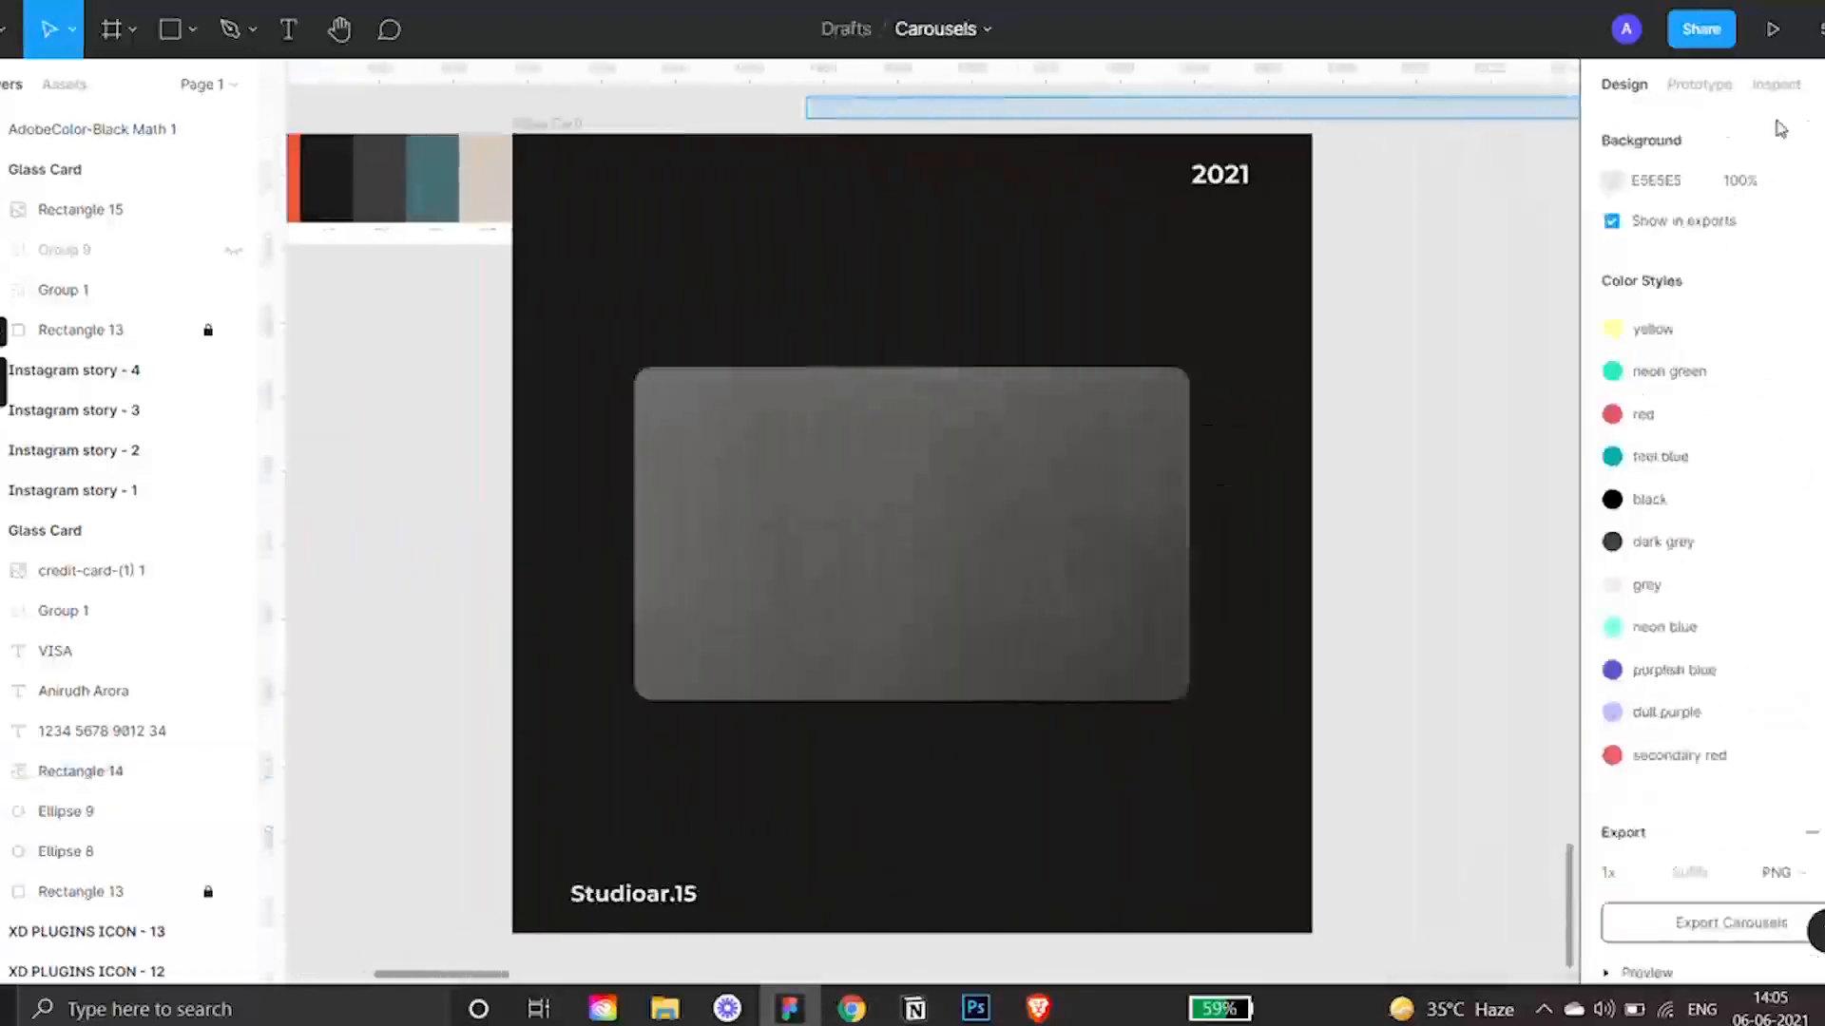
# Change the new card's gradient fill from linear to radial.
pyautogui.click(986, 577)
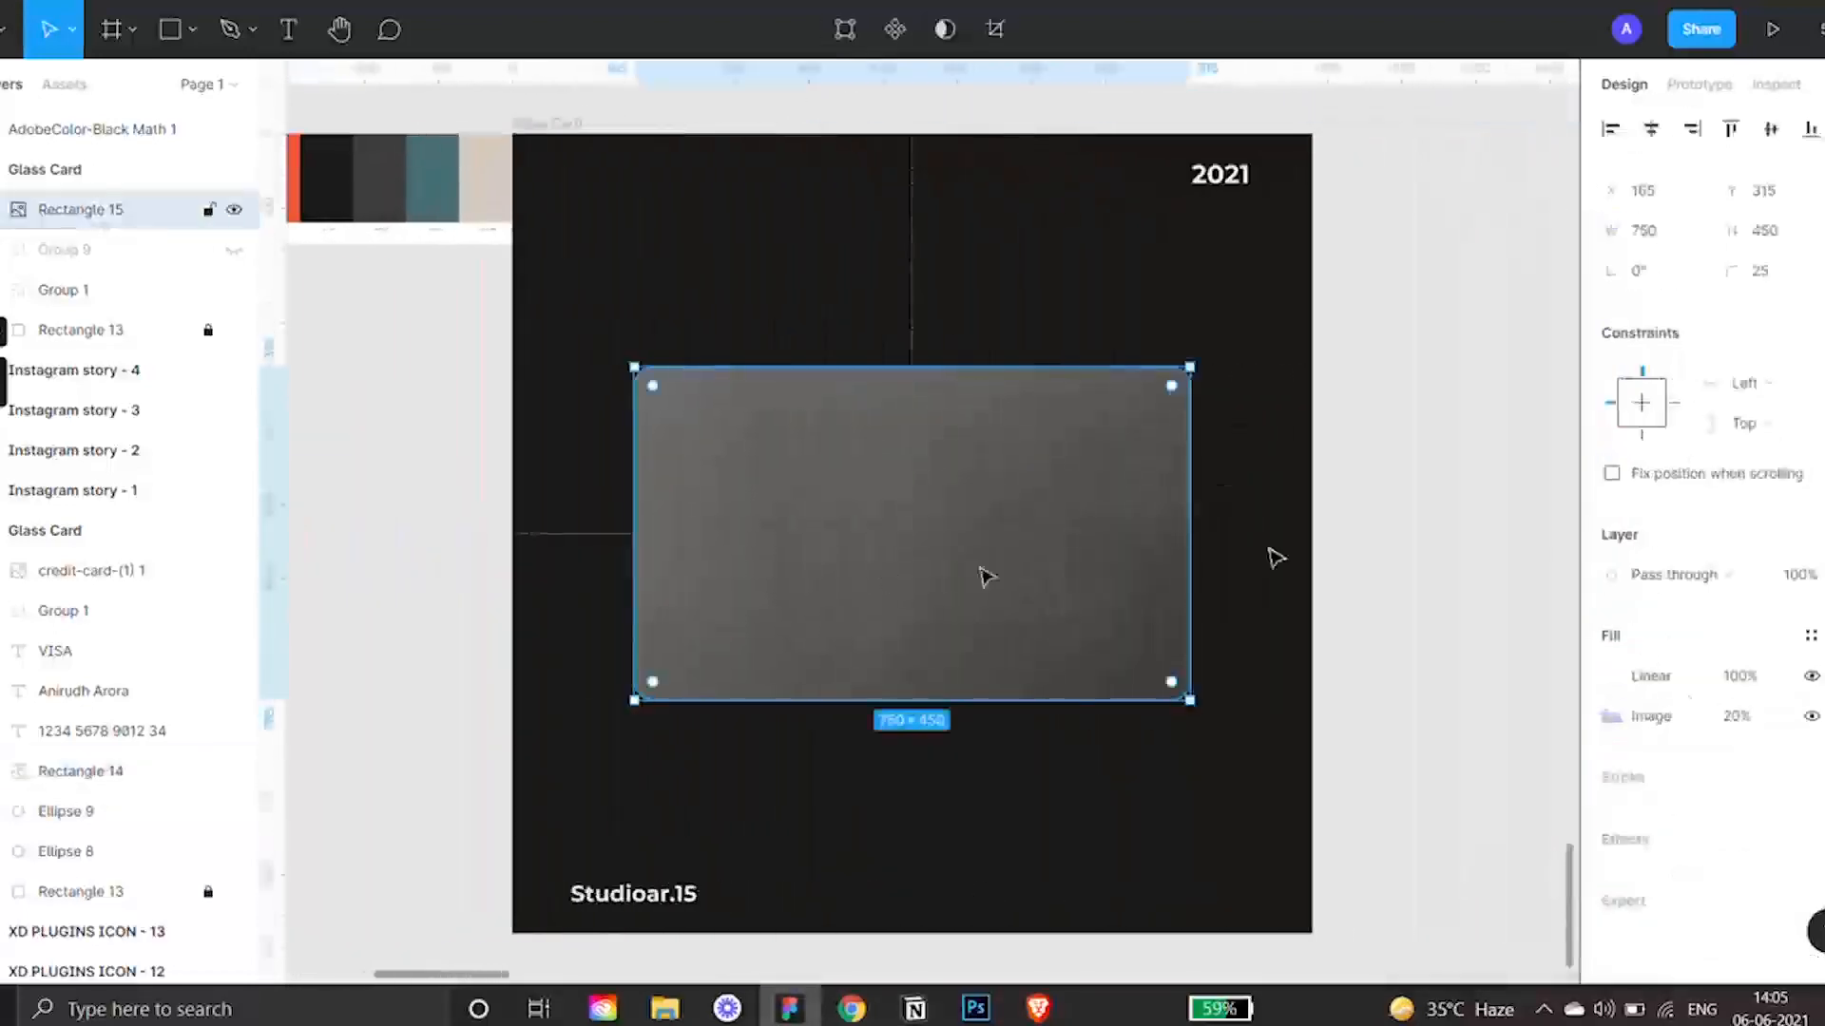
pyautogui.click(1613, 677)
pyautogui.click(1347, 245)
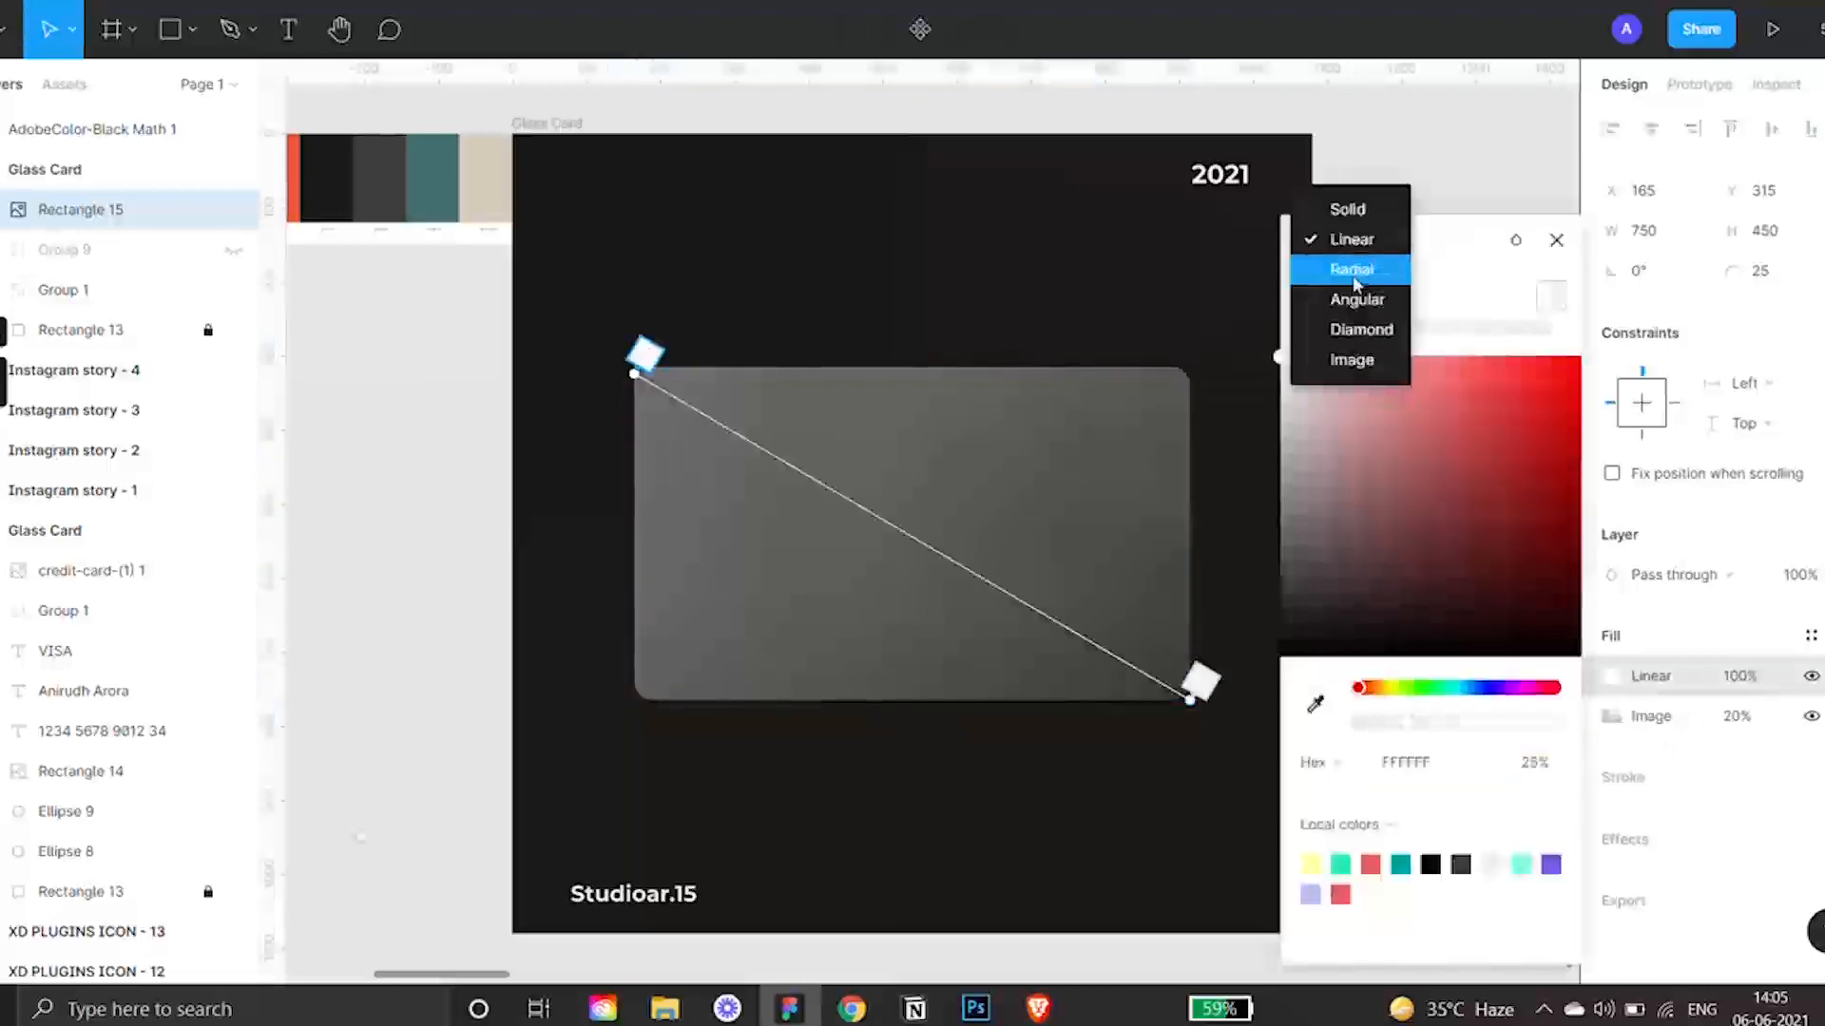
pyautogui.click(1349, 266)
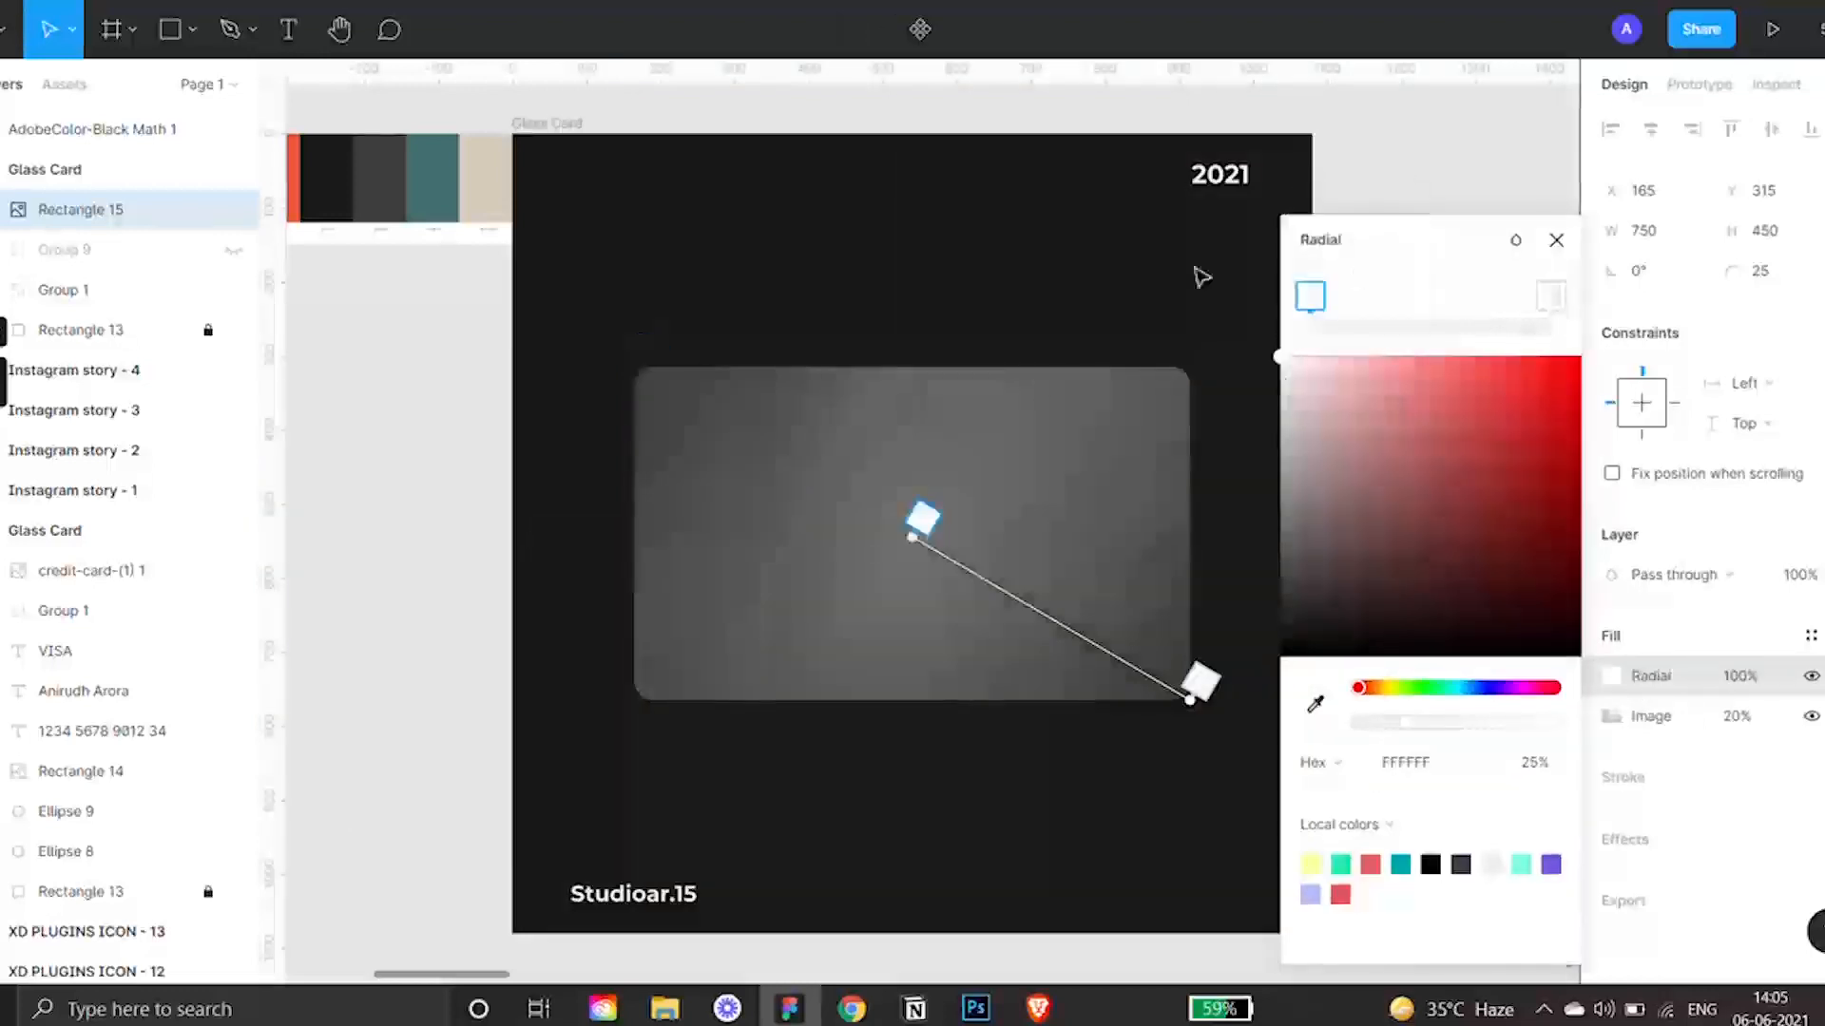
# Set the radial gradient's centre stop to 60% opacity and its outer stop to 0%.
pyautogui.click(1190, 674)
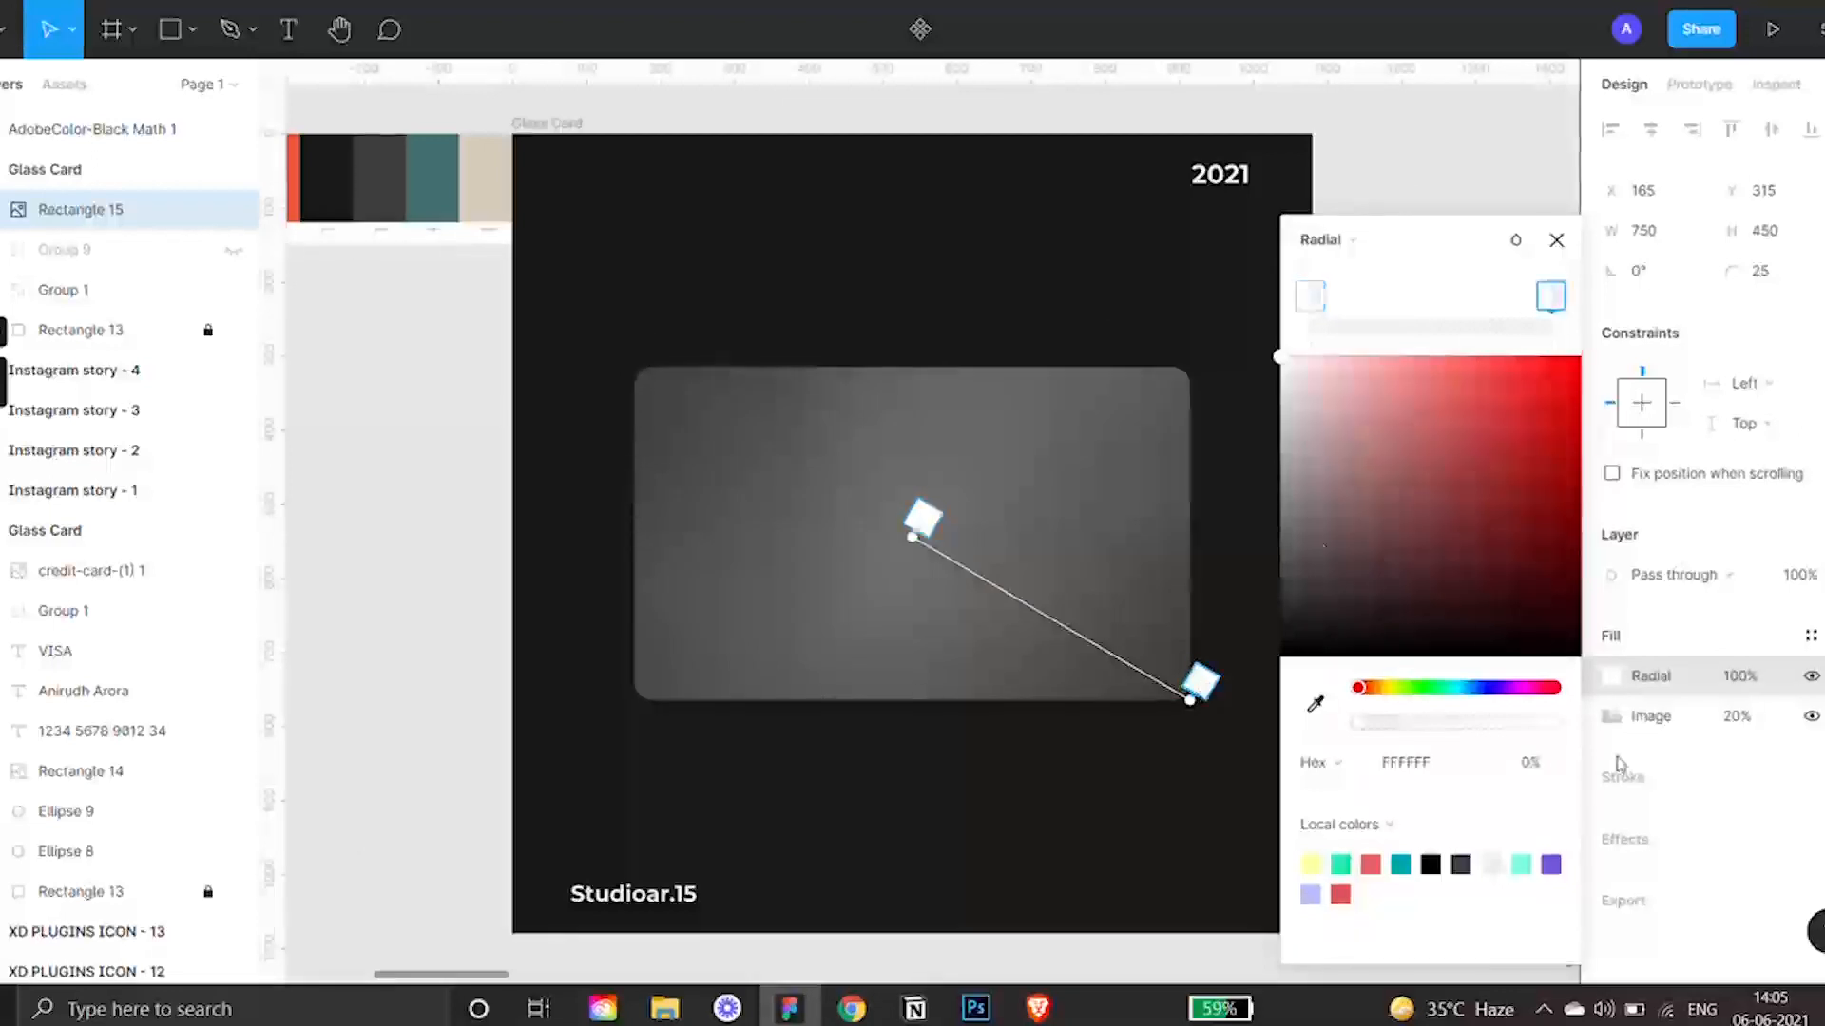
pyautogui.click(921, 517)
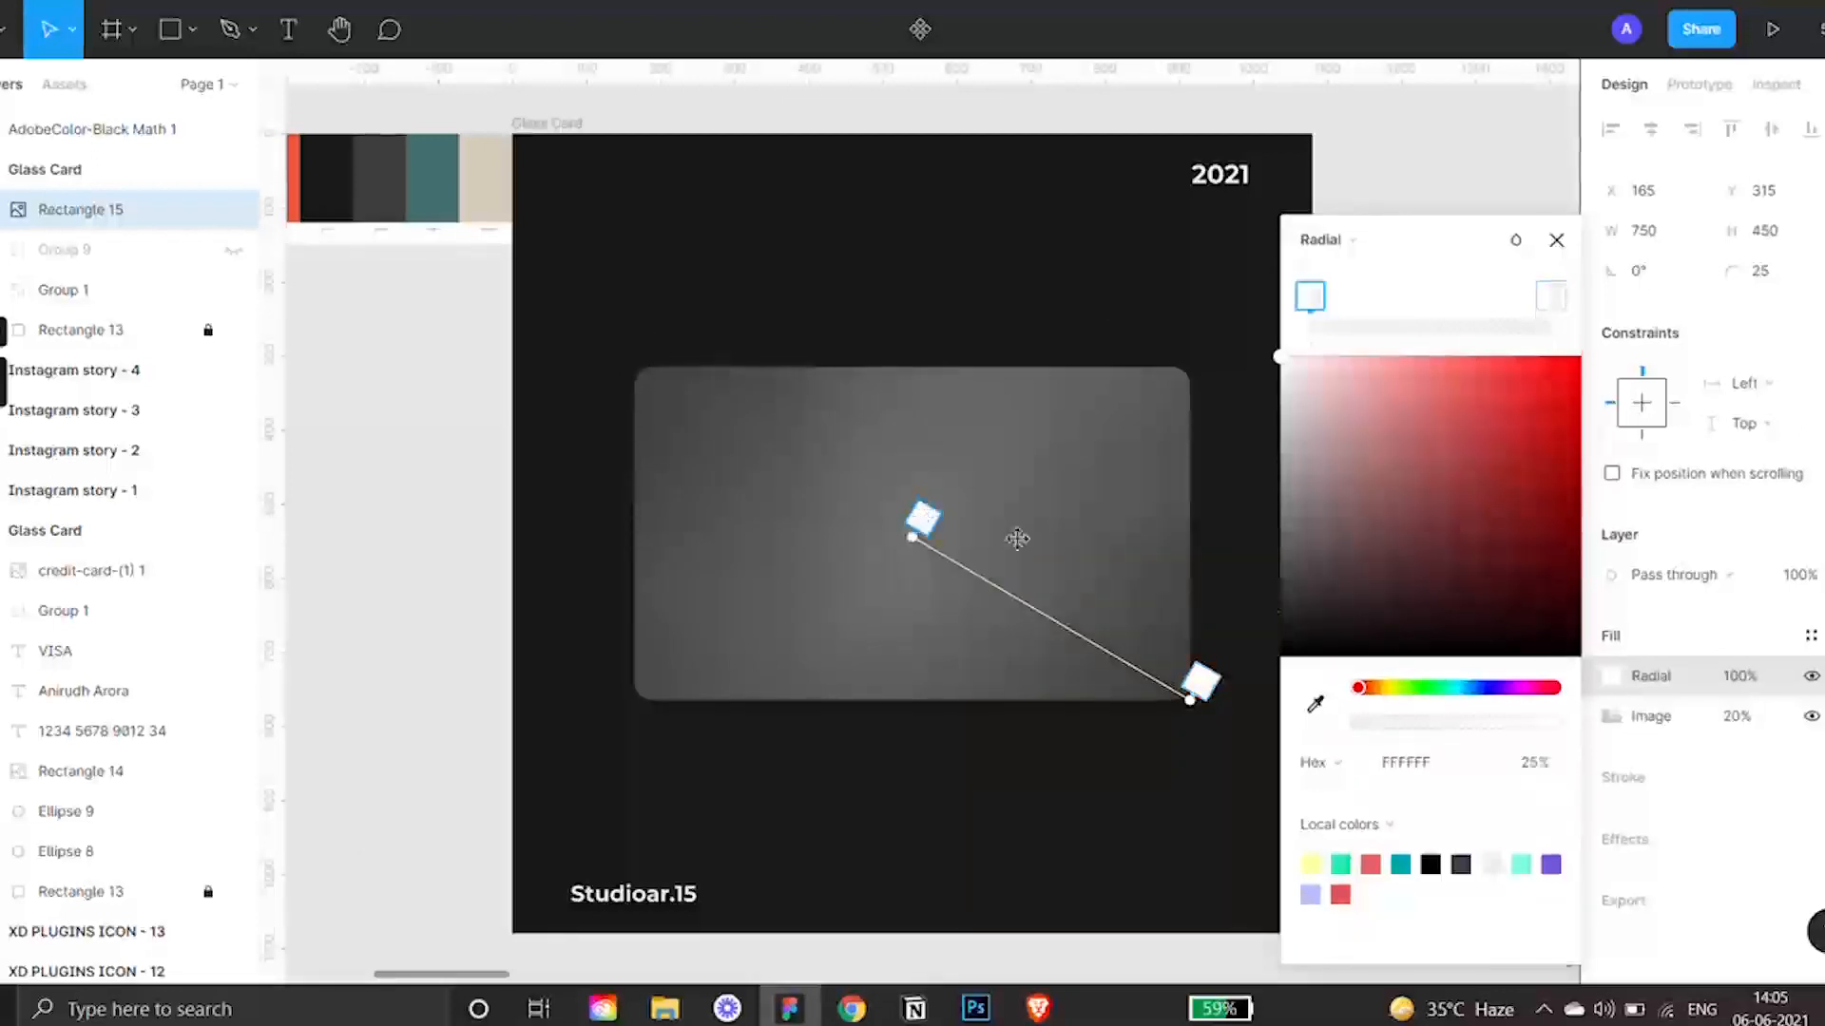
pyautogui.click(1536, 763)
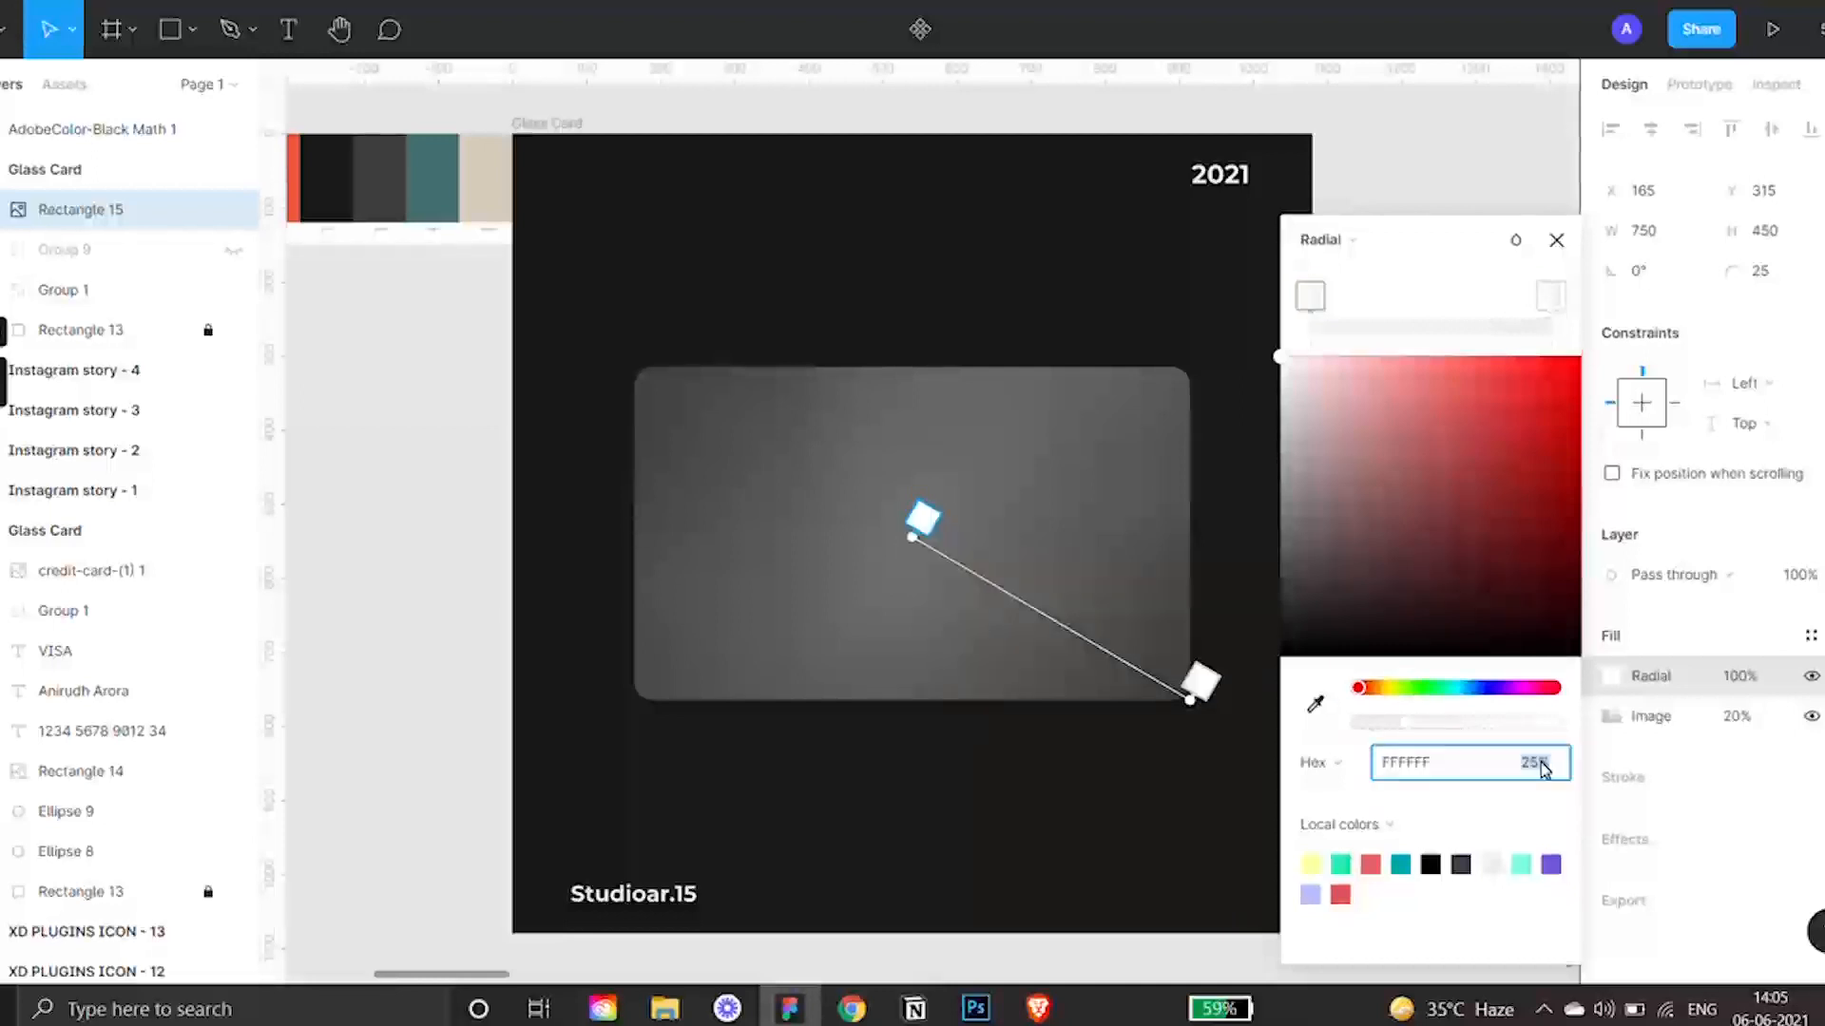
pyautogui.press('Return')
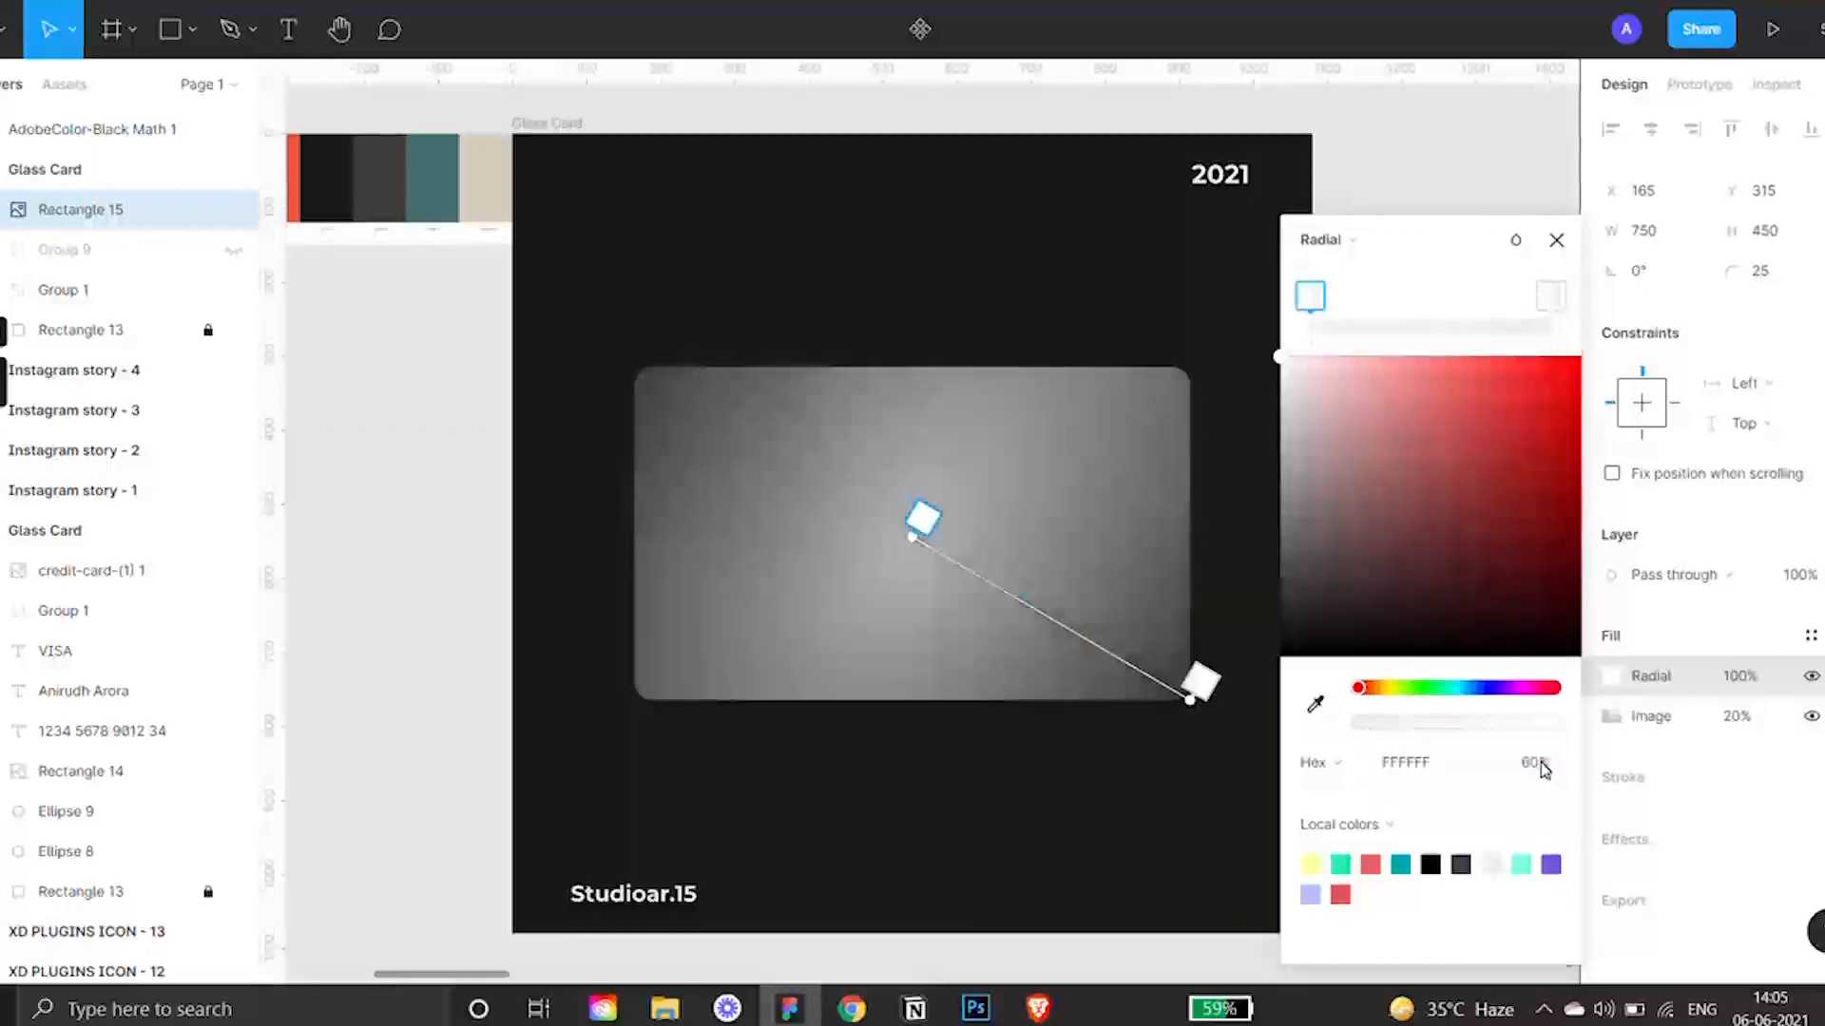
pyautogui.click(1550, 298)
pyautogui.click(1541, 763)
pyautogui.moveTo(1196, 679); pyautogui.dragTo(1354, 713)
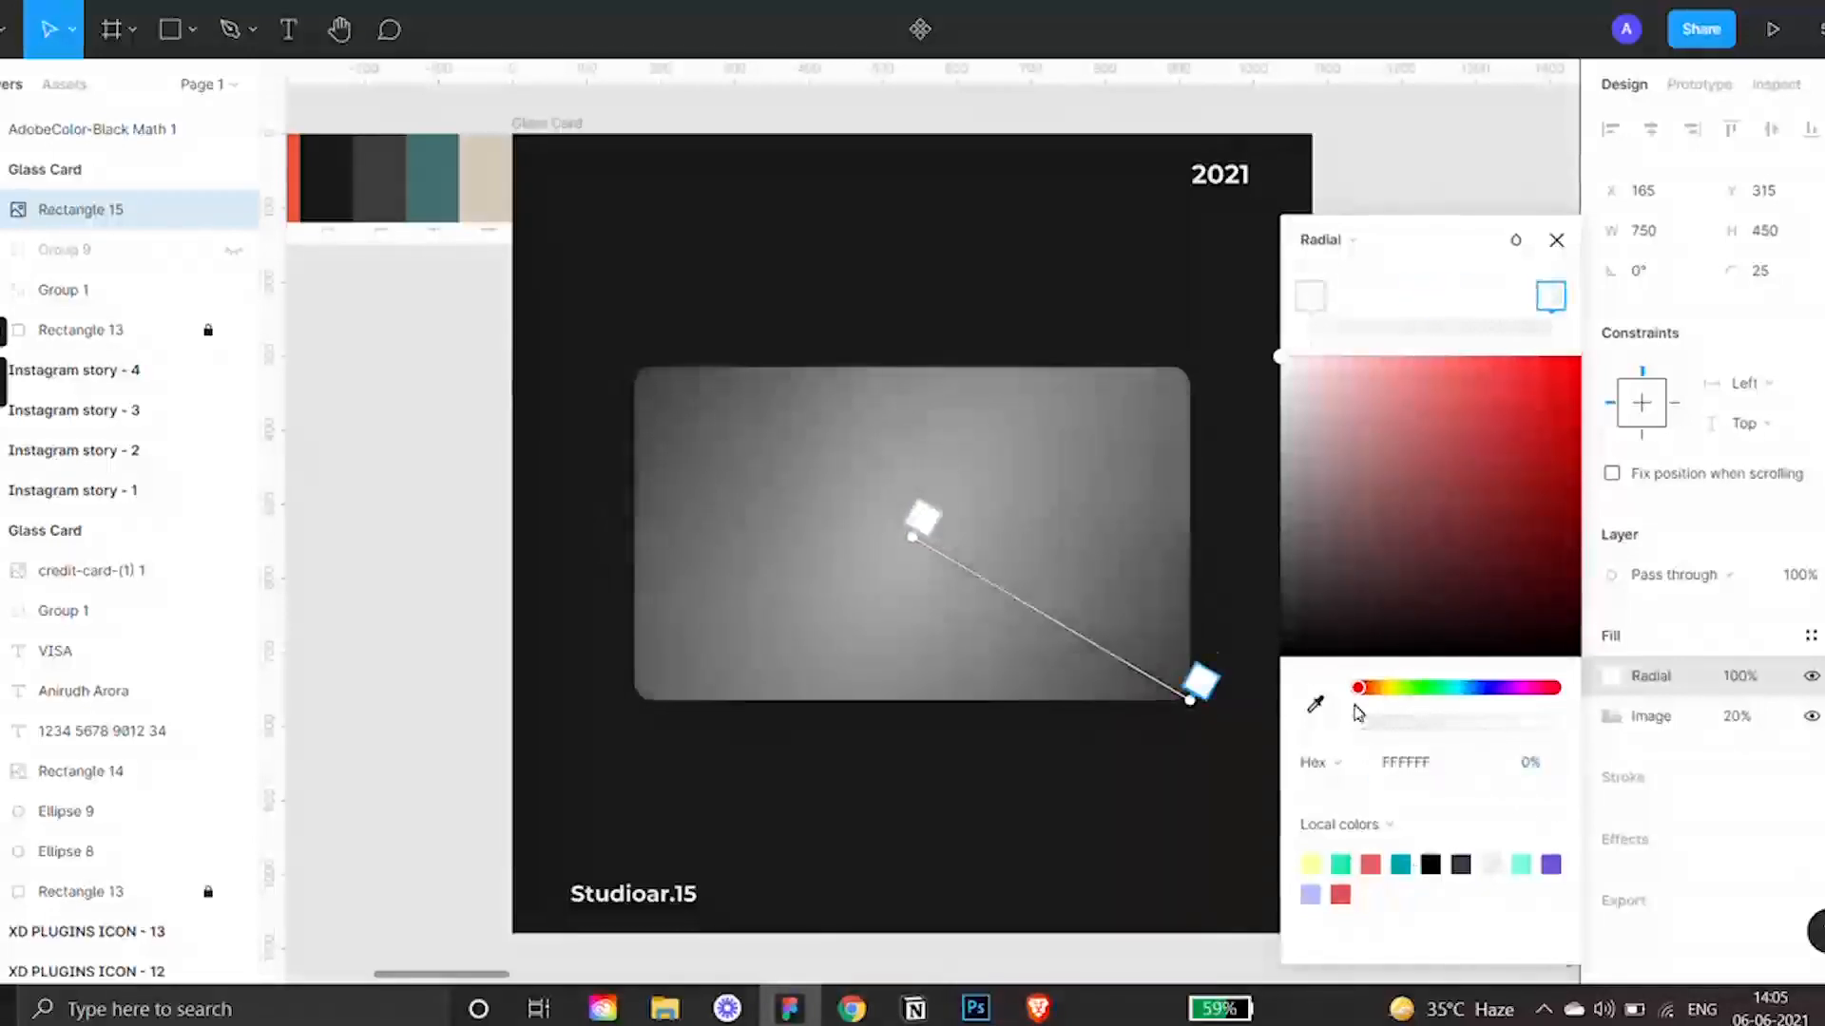
# Move the radial gradient's centre to the card's upper-left corner and its end just inside the lower-right corner.
pyautogui.moveTo(922, 518); pyautogui.dragTo(638, 369)
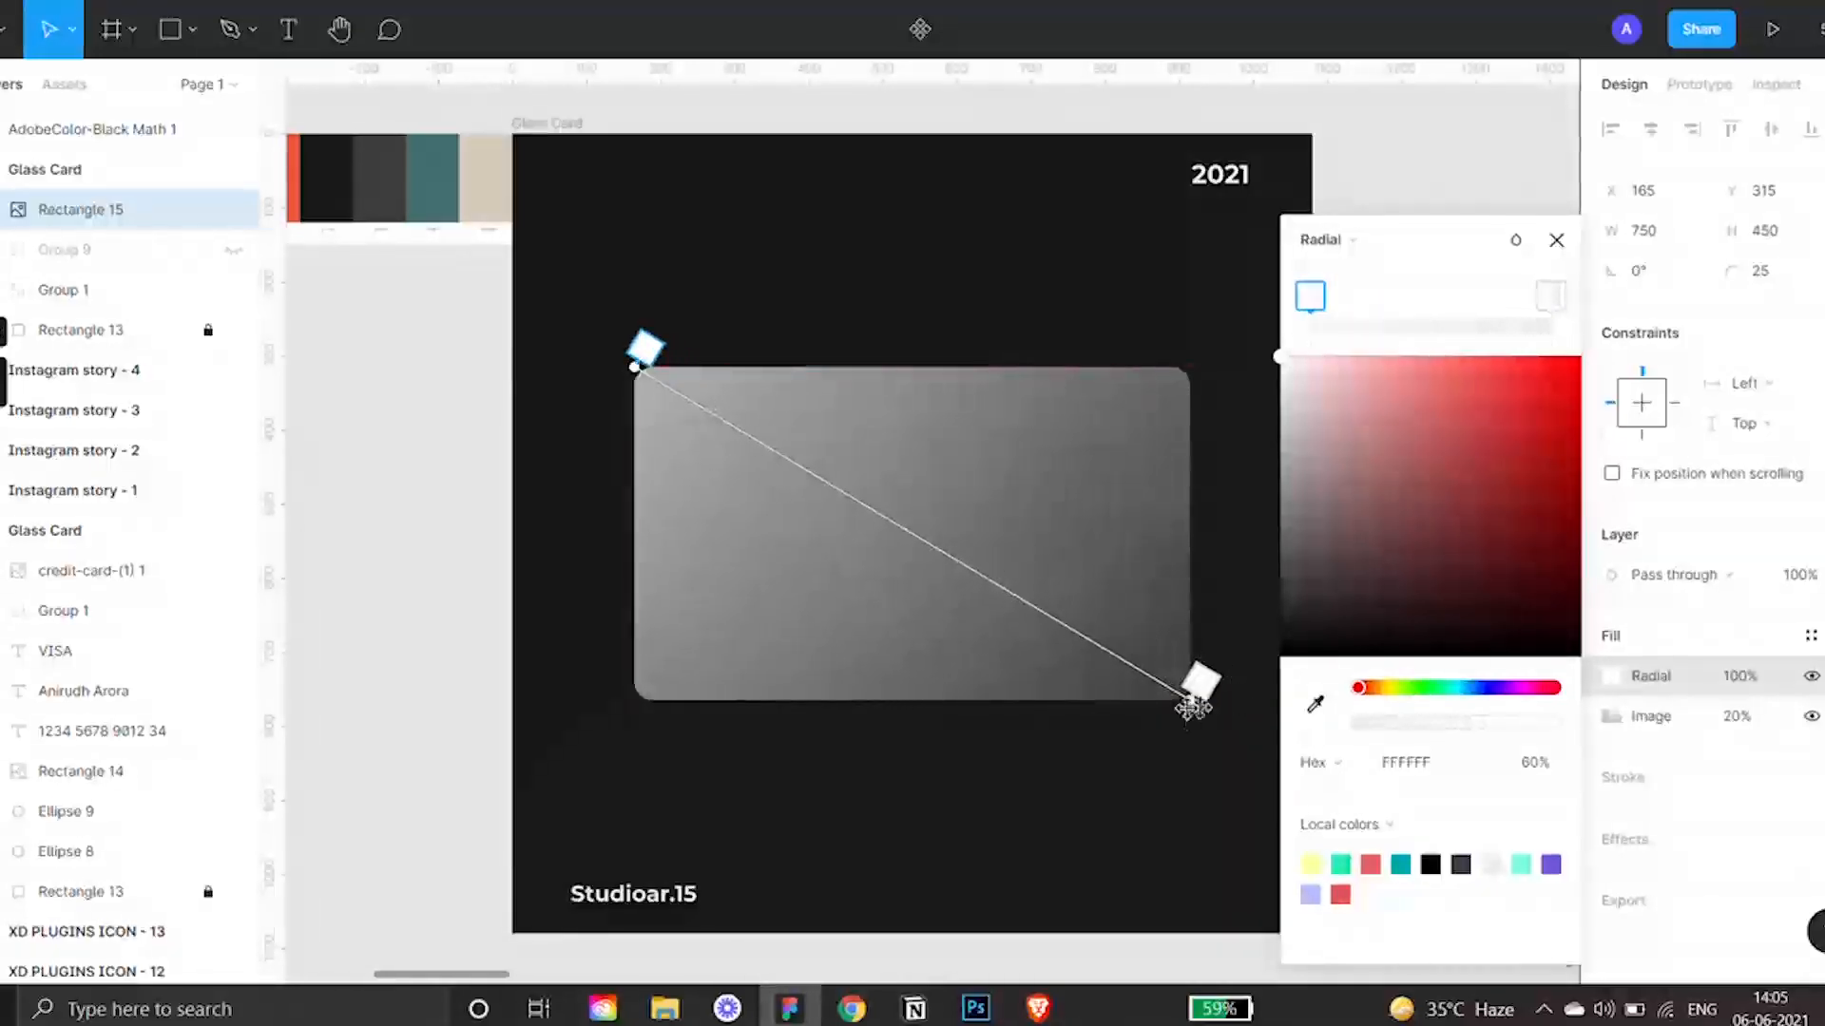
pyautogui.moveTo(1185, 699); pyautogui.dragTo(1181, 694)
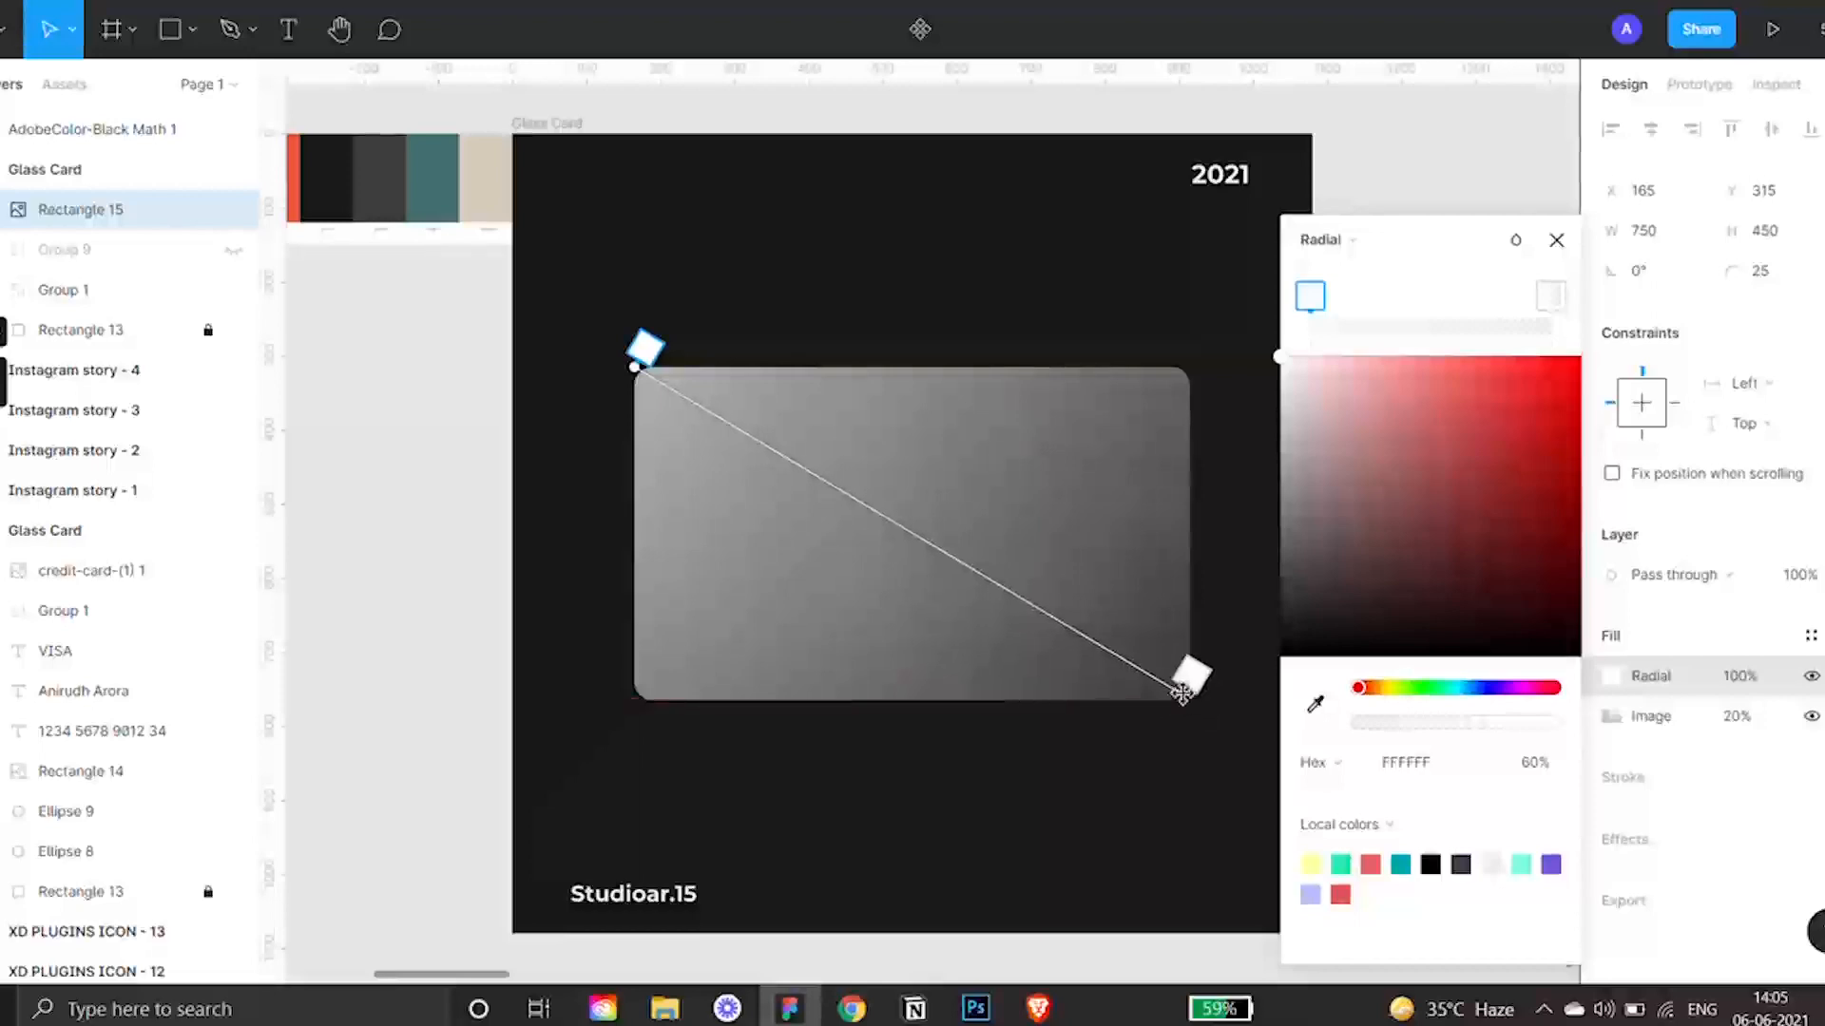
# Set the opacity of the radial gradient's outer stop to 20%.
pyautogui.click(1190, 678)
pyautogui.click(1534, 763)
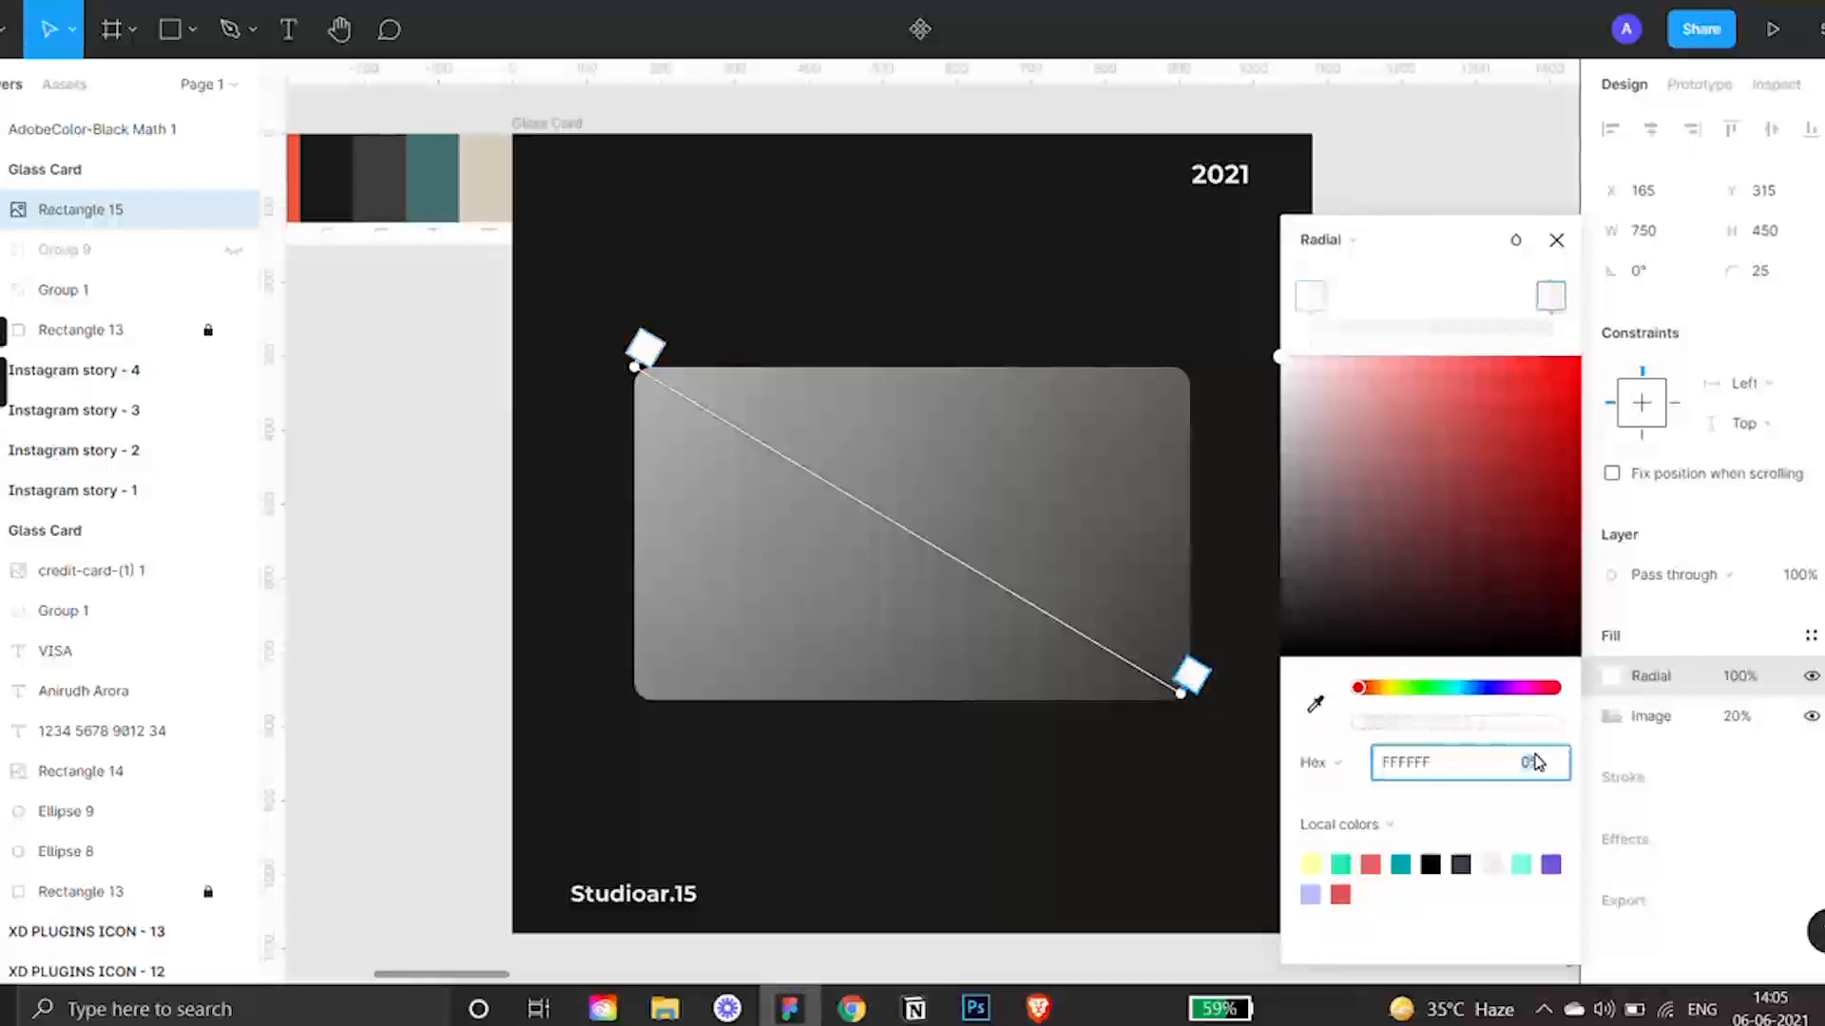
pyautogui.write('20')
pyautogui.press('Return')
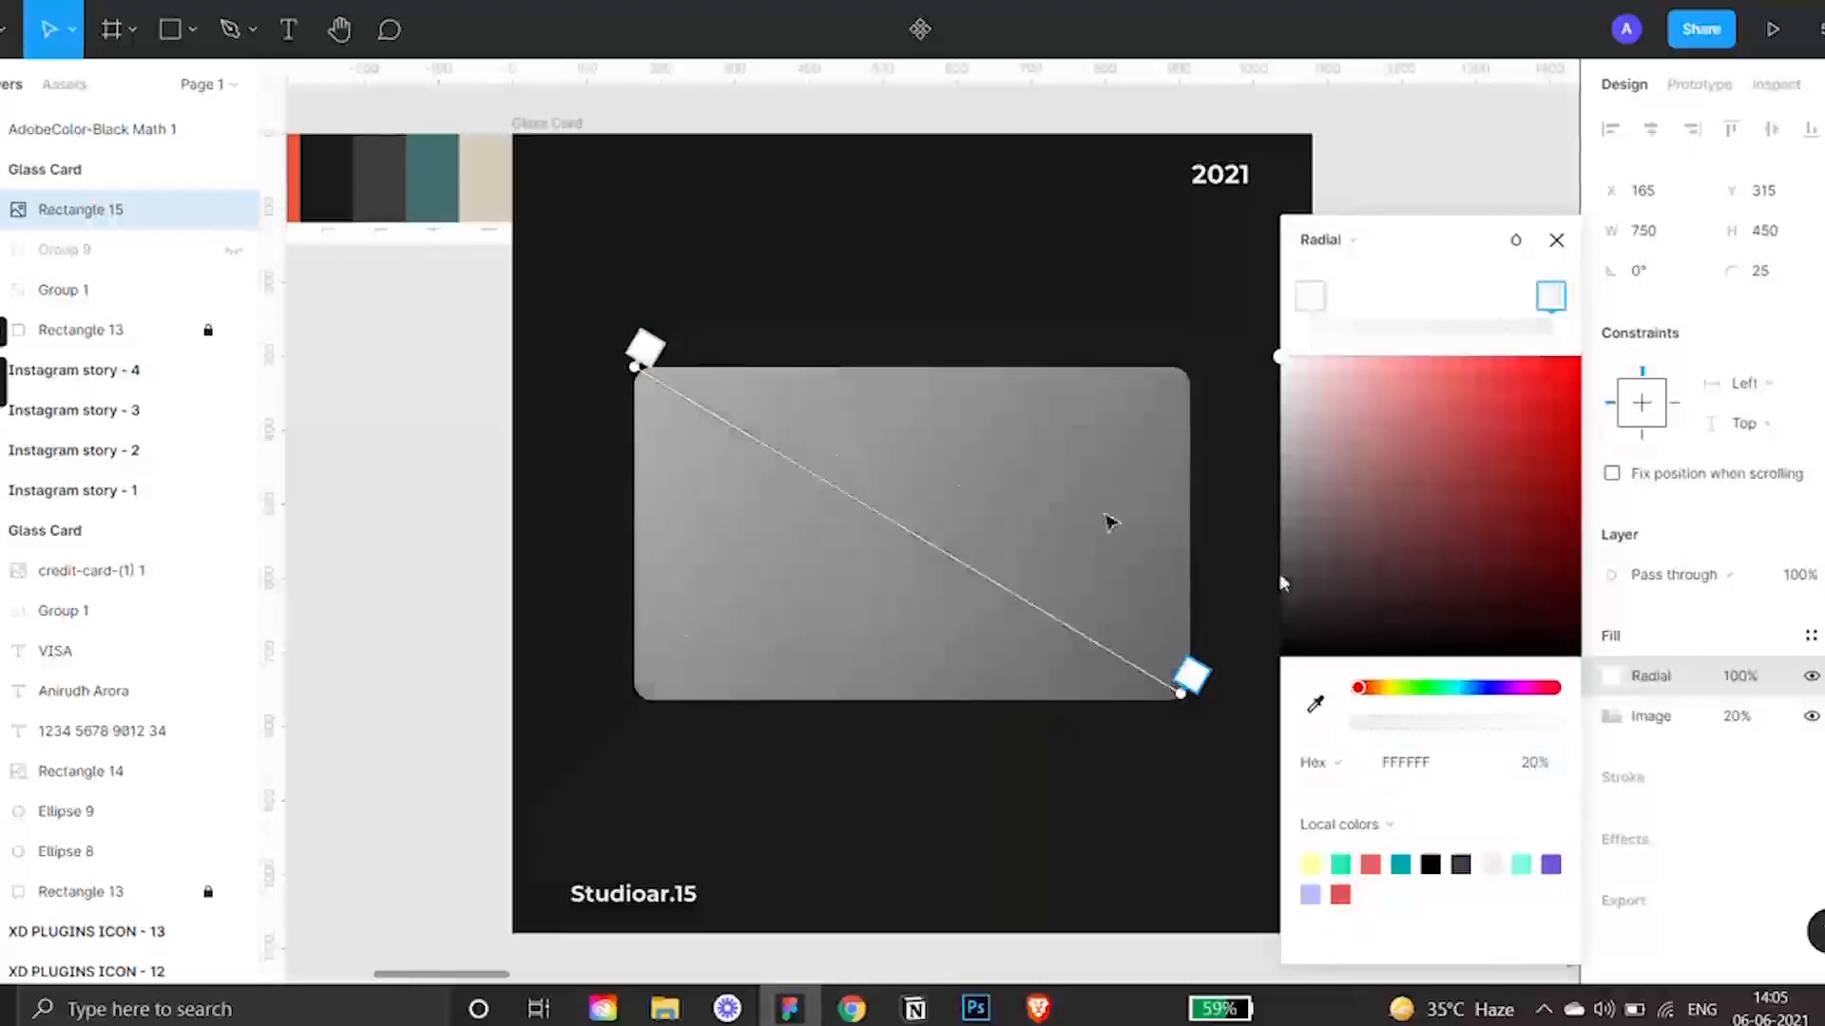
# Change the colour of the radial gradient's centre stop to black, 000000.
pyautogui.click(644, 349)
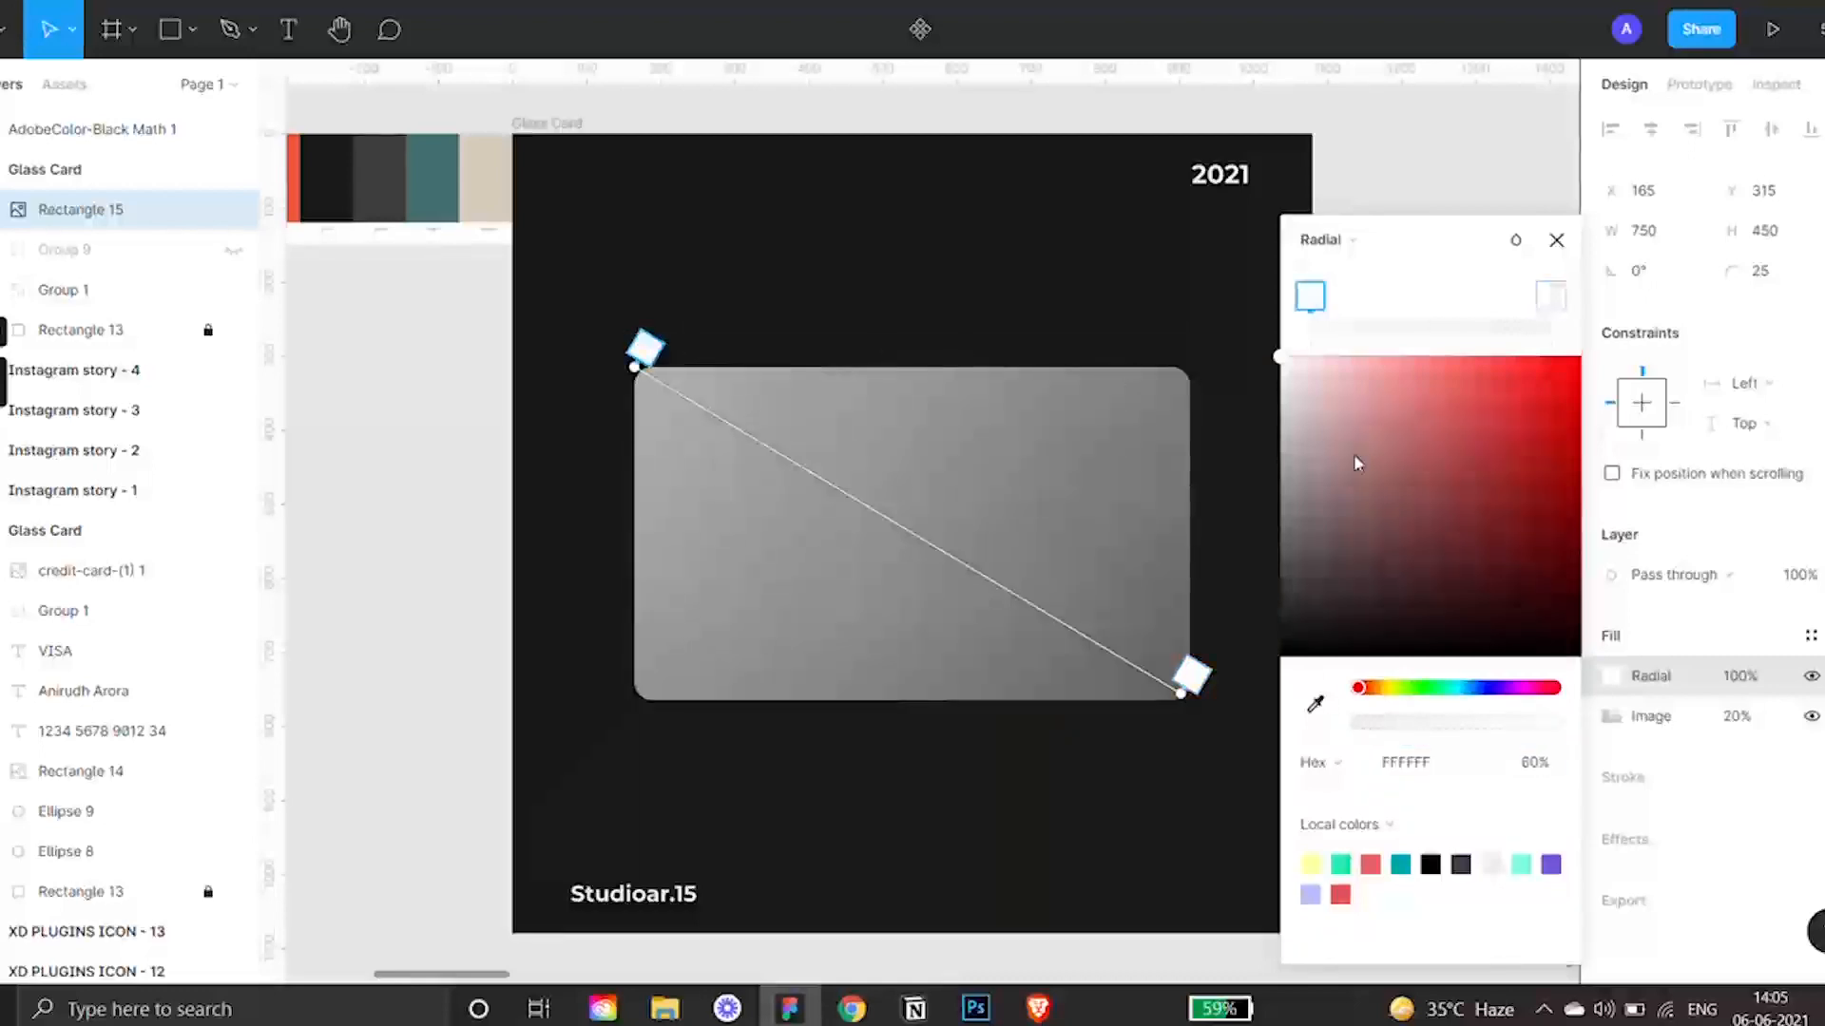
pyautogui.moveTo(1301, 423)
pyautogui.mouseDown()
pyautogui.moveTo(1251, 545)
pyautogui.moveTo(1223, 719)
pyautogui.moveTo(1178, 570)
pyautogui.moveTo(1194, 672)
pyautogui.moveTo(1178, 689)
pyautogui.mouseUp()
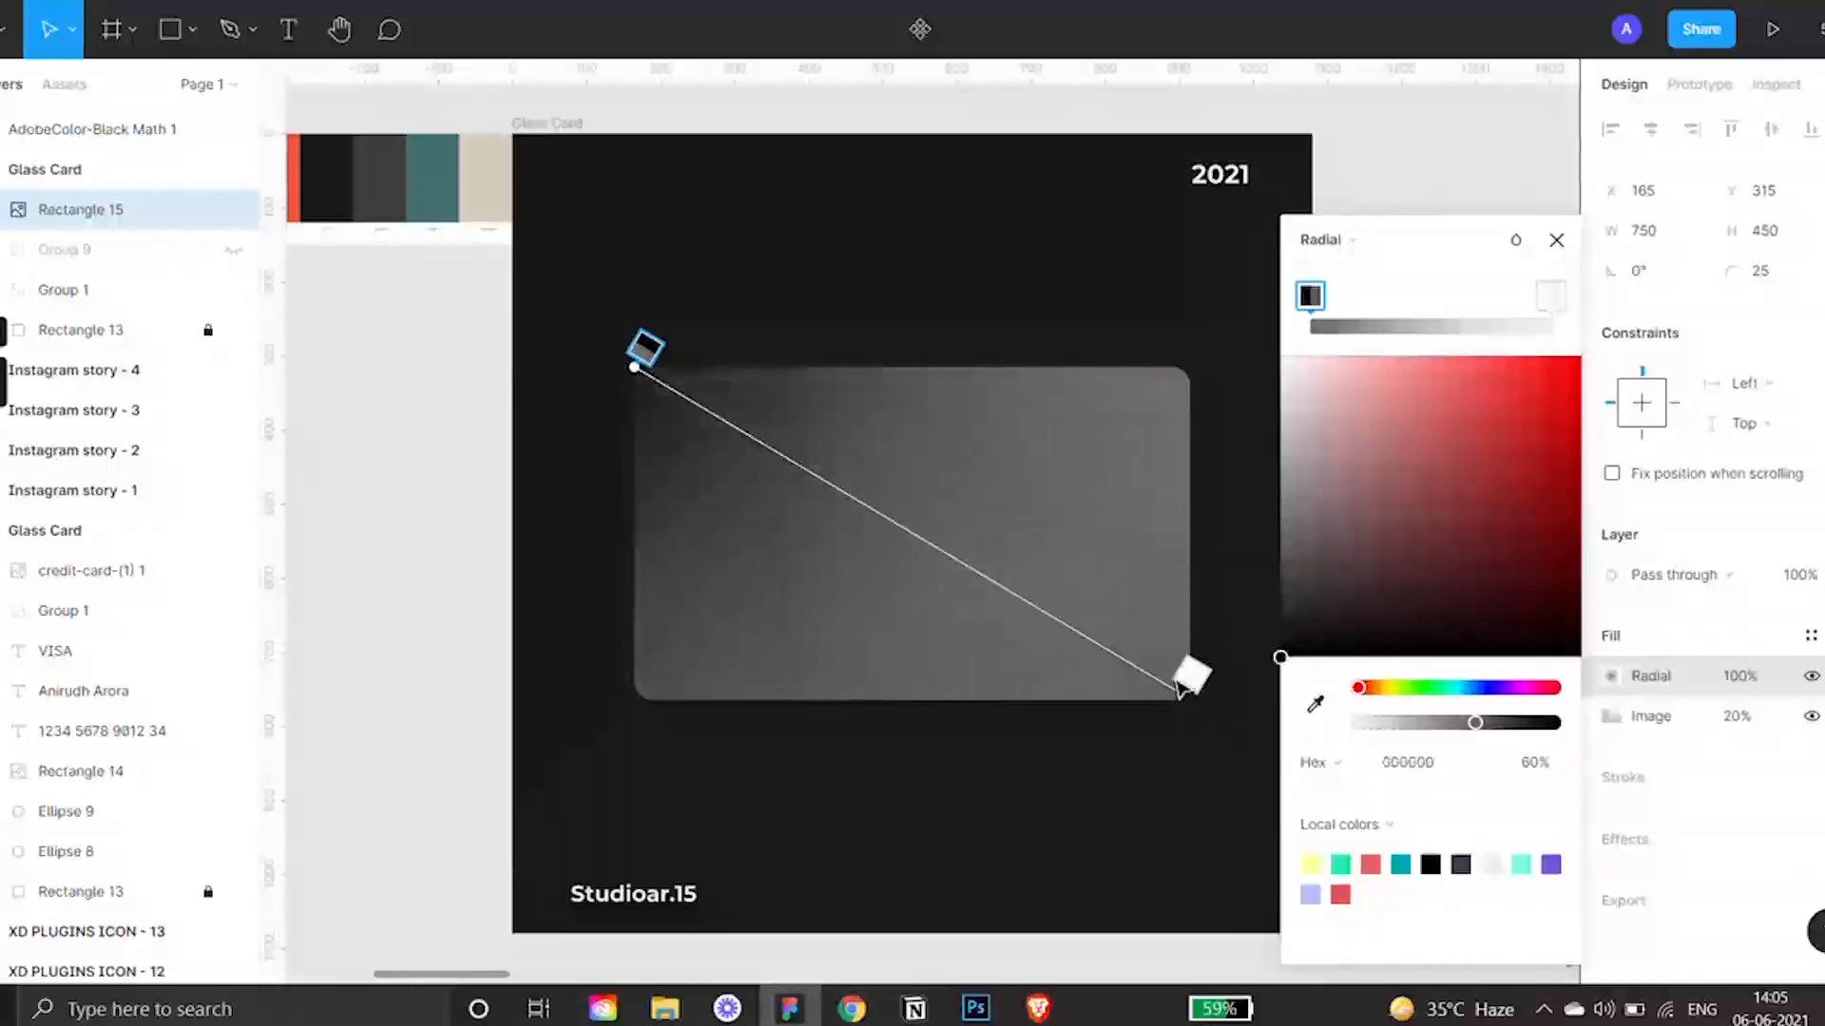
pyautogui.click(1535, 297)
pyautogui.moveTo(1539, 302); pyautogui.dragTo(1406, 184)
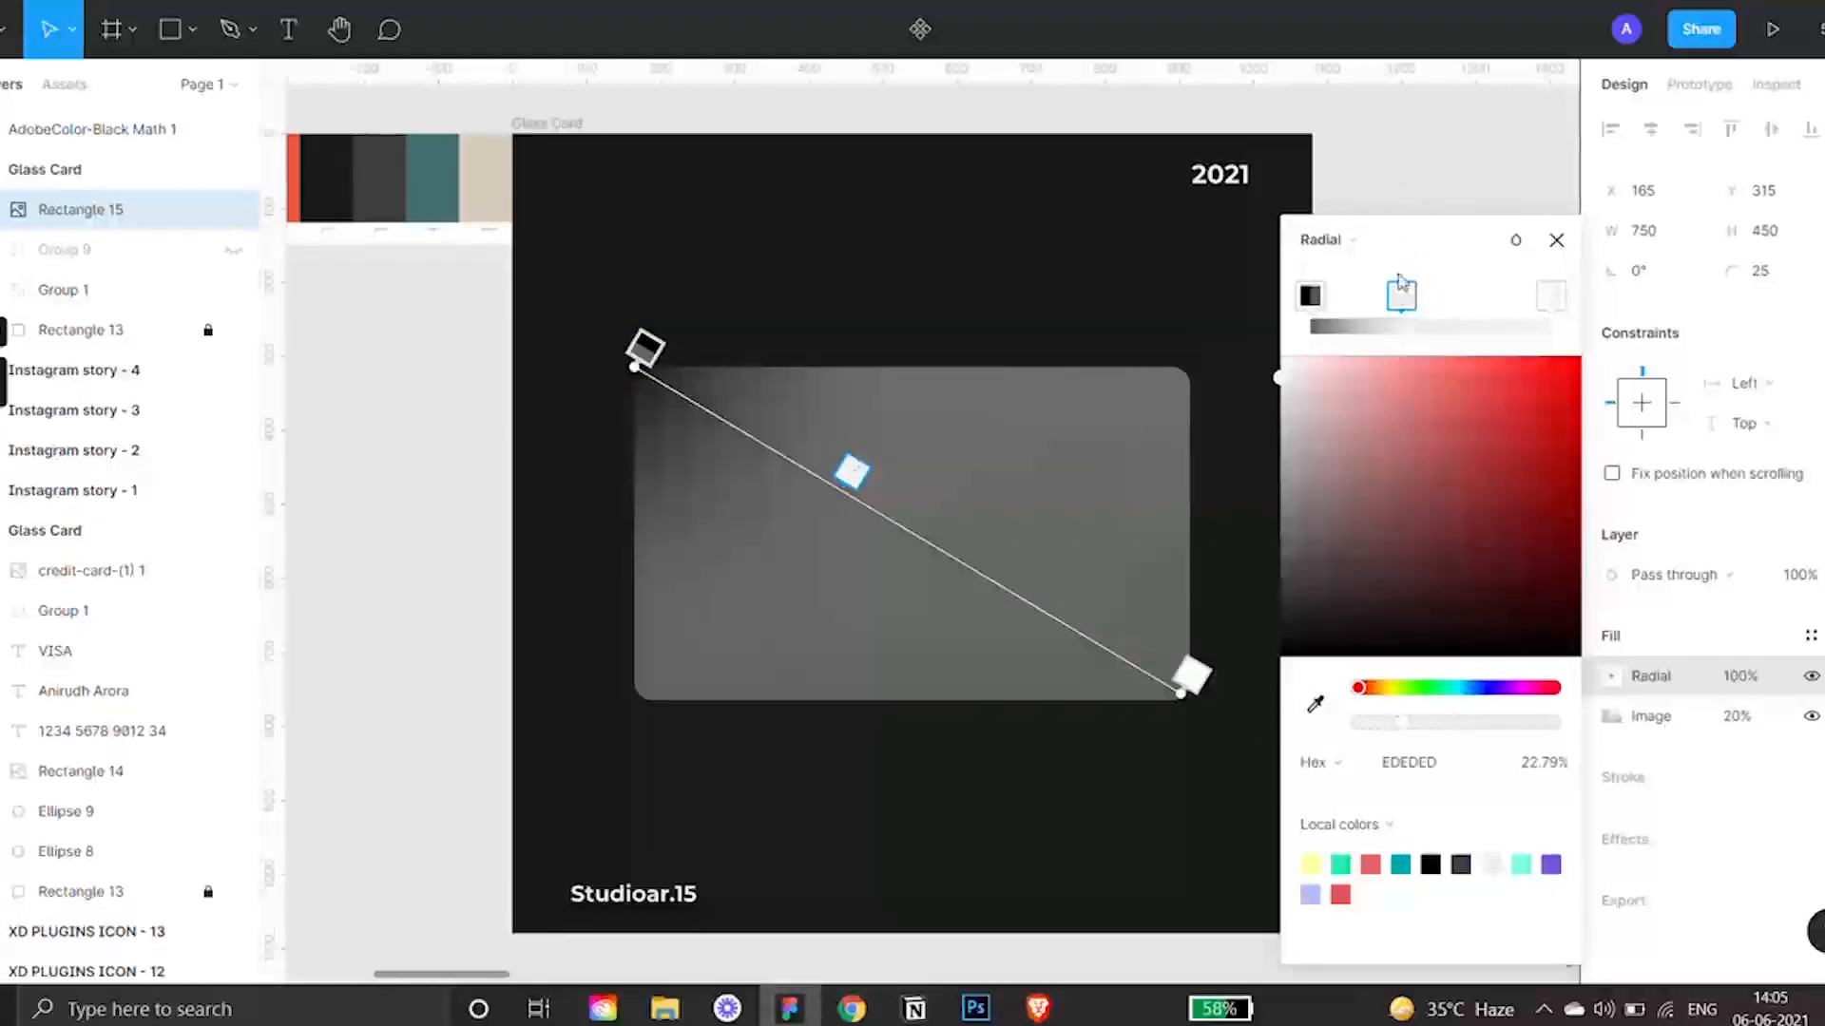
pyautogui.press('Delete')
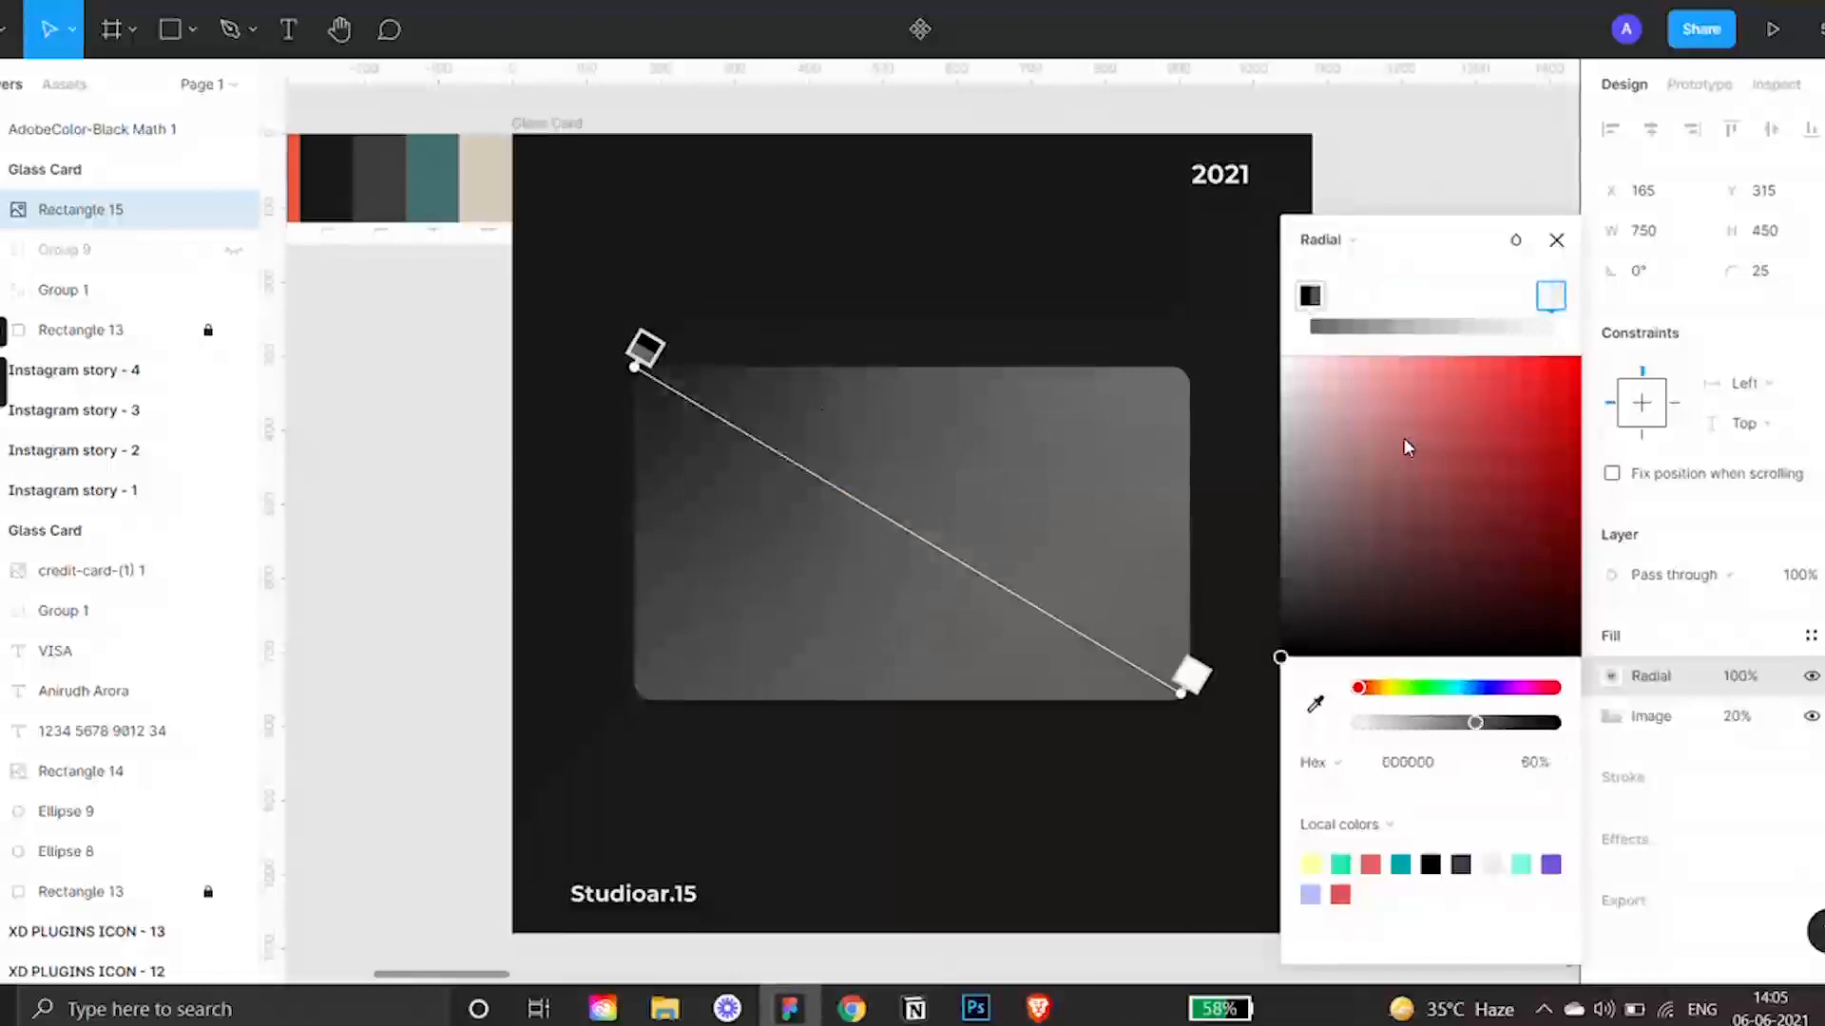
# Change the radial gradient's outer stop to black, 000000, and finish editing the card's fill.
pyautogui.click(1551, 296)
pyautogui.moveTo(1329, 434); pyautogui.dragTo(1226, 733)
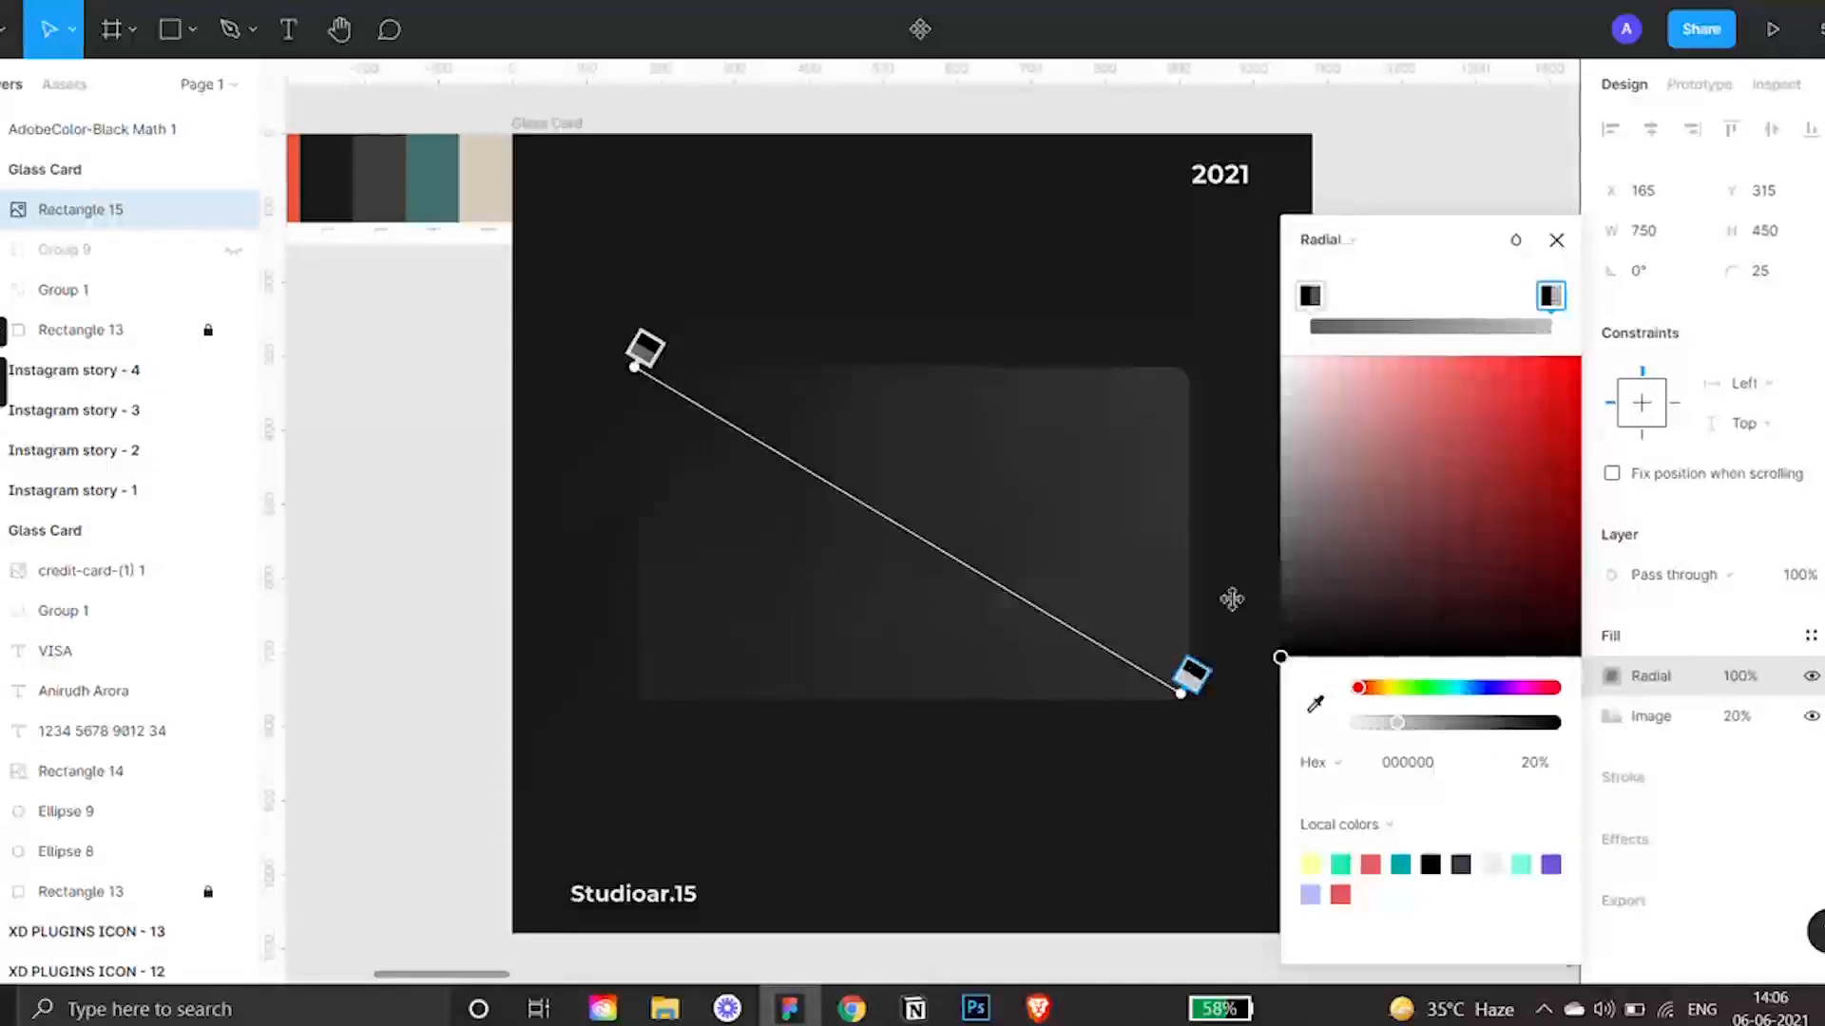
pyautogui.click(1310, 296)
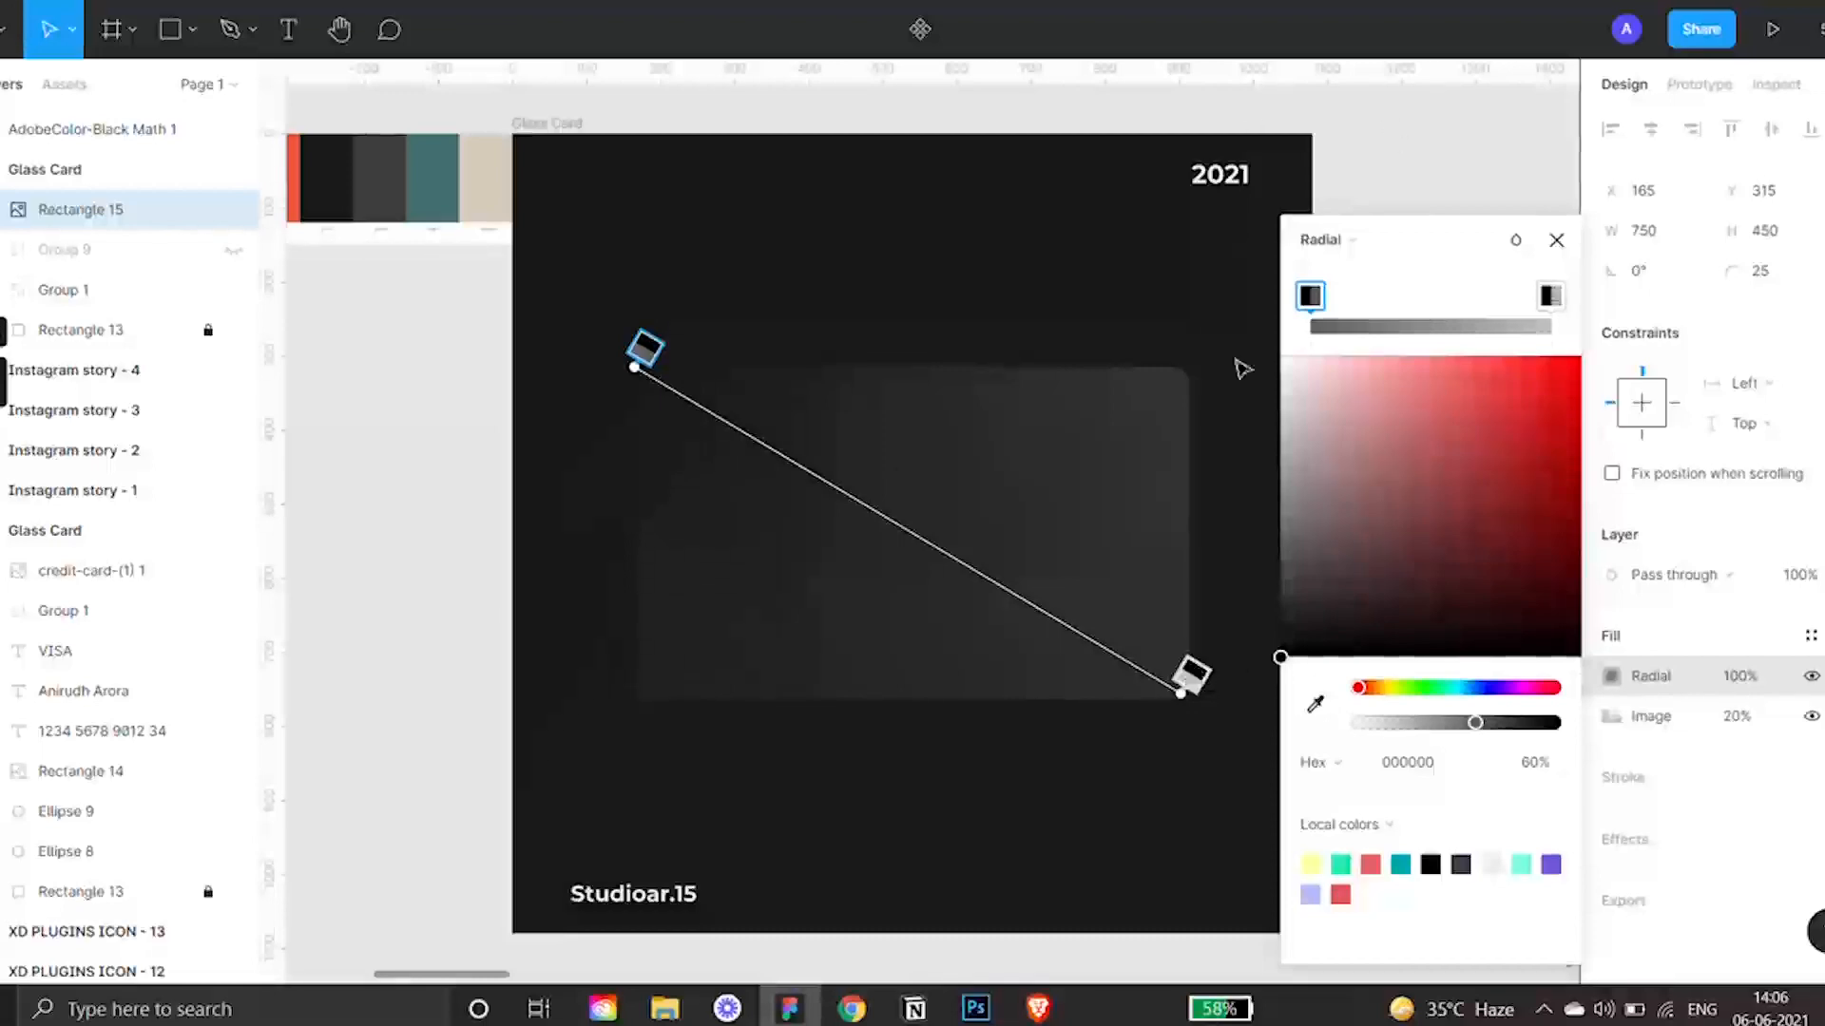
pyautogui.click(1558, 240)
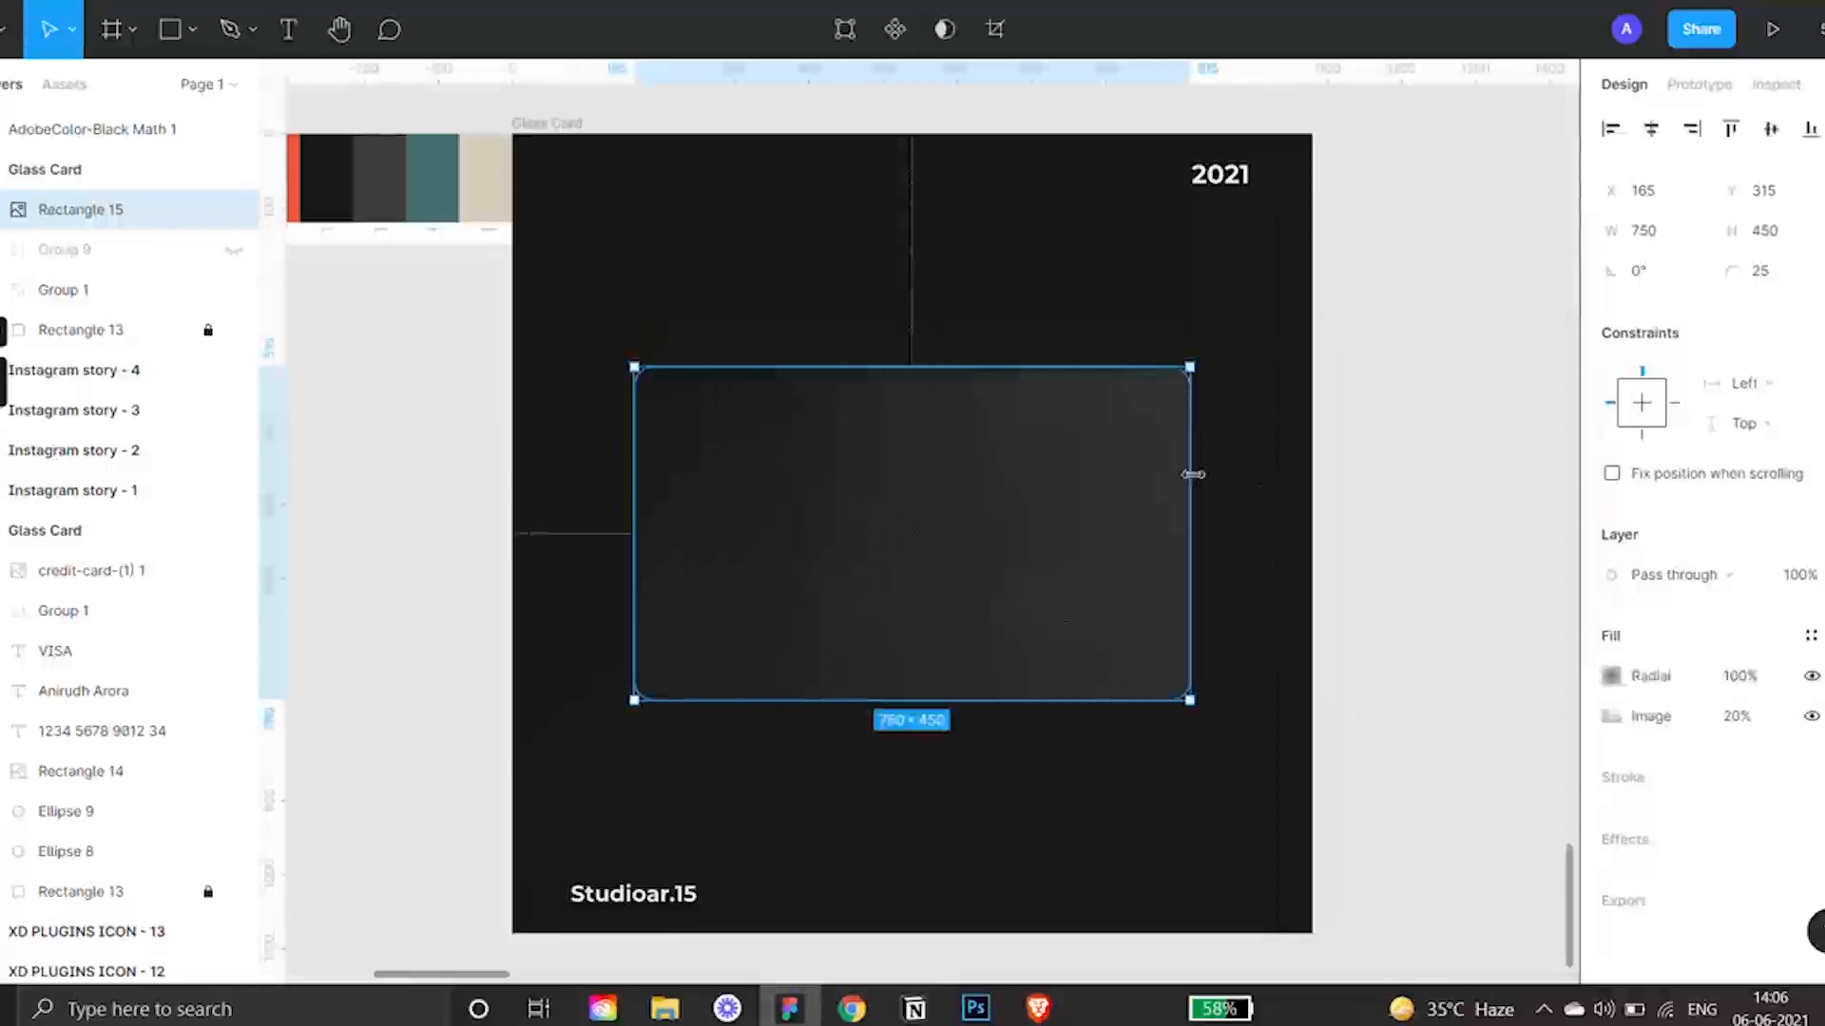
# Add a stroke to the card rectangle and change its paint from solid to a linear gradient.
pyautogui.click(1471, 497)
pyautogui.click(1130, 518)
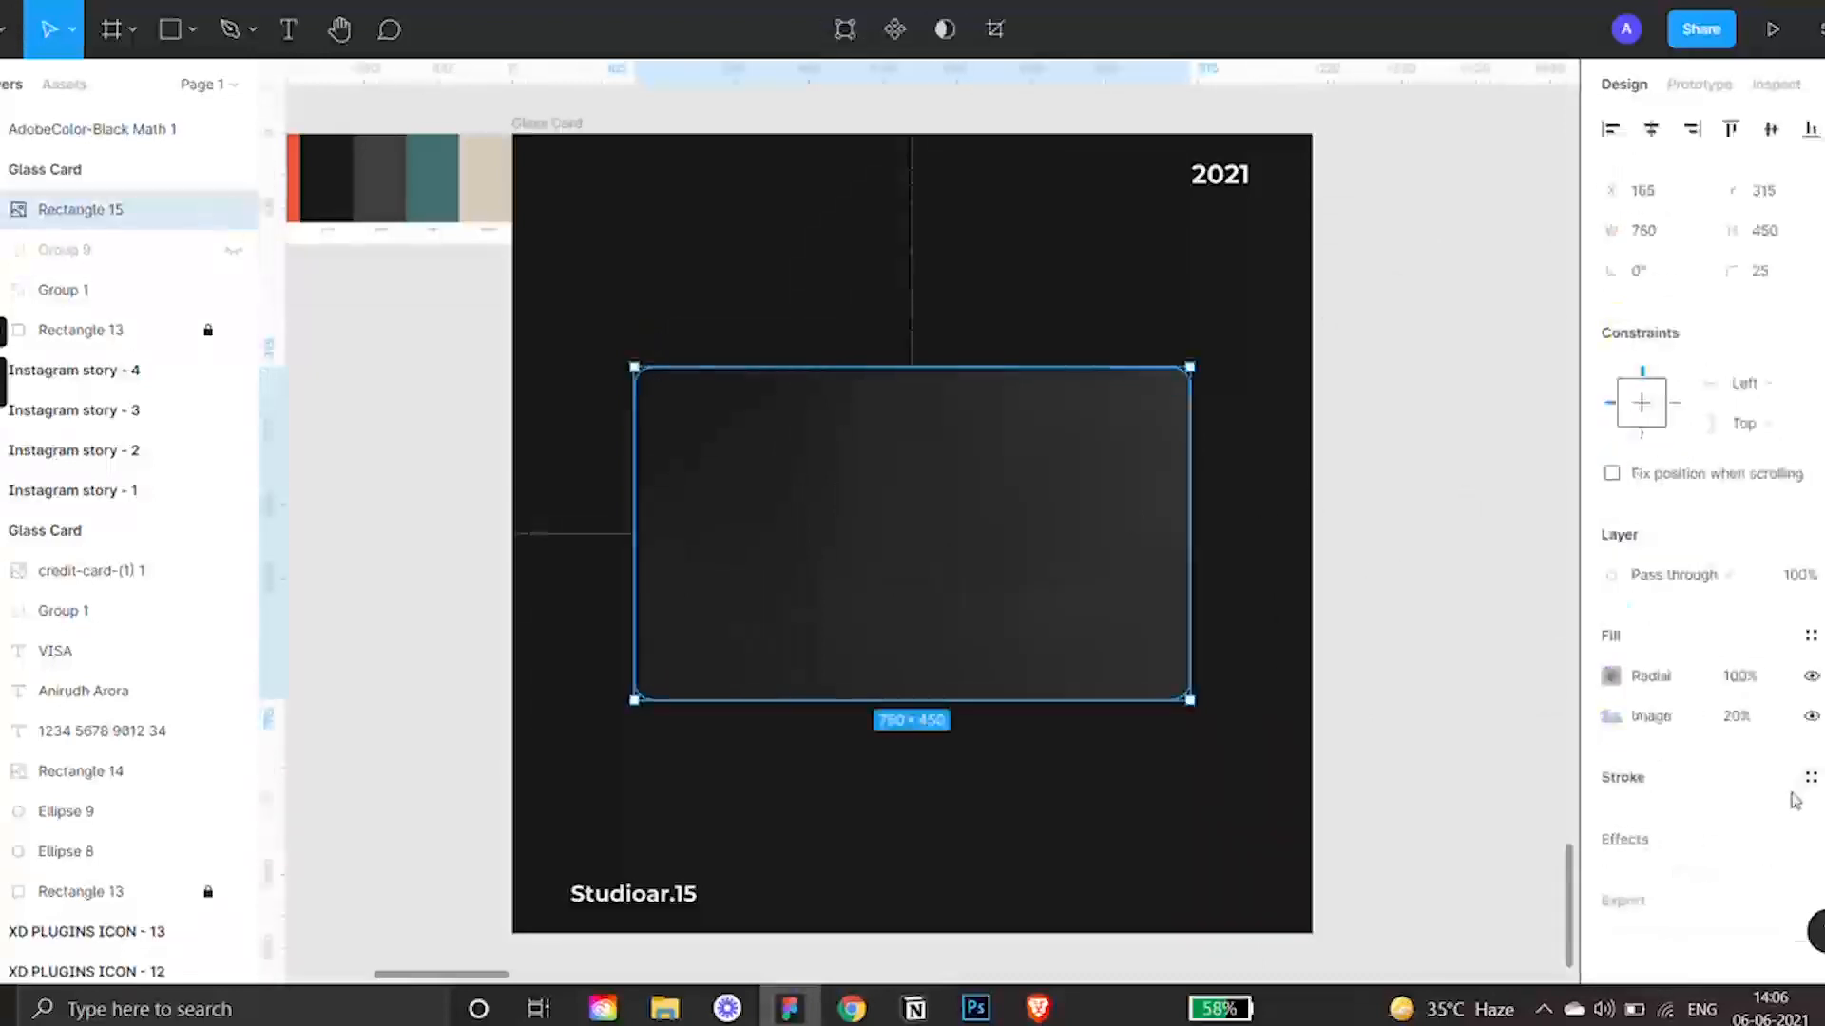
pyautogui.click(1811, 776)
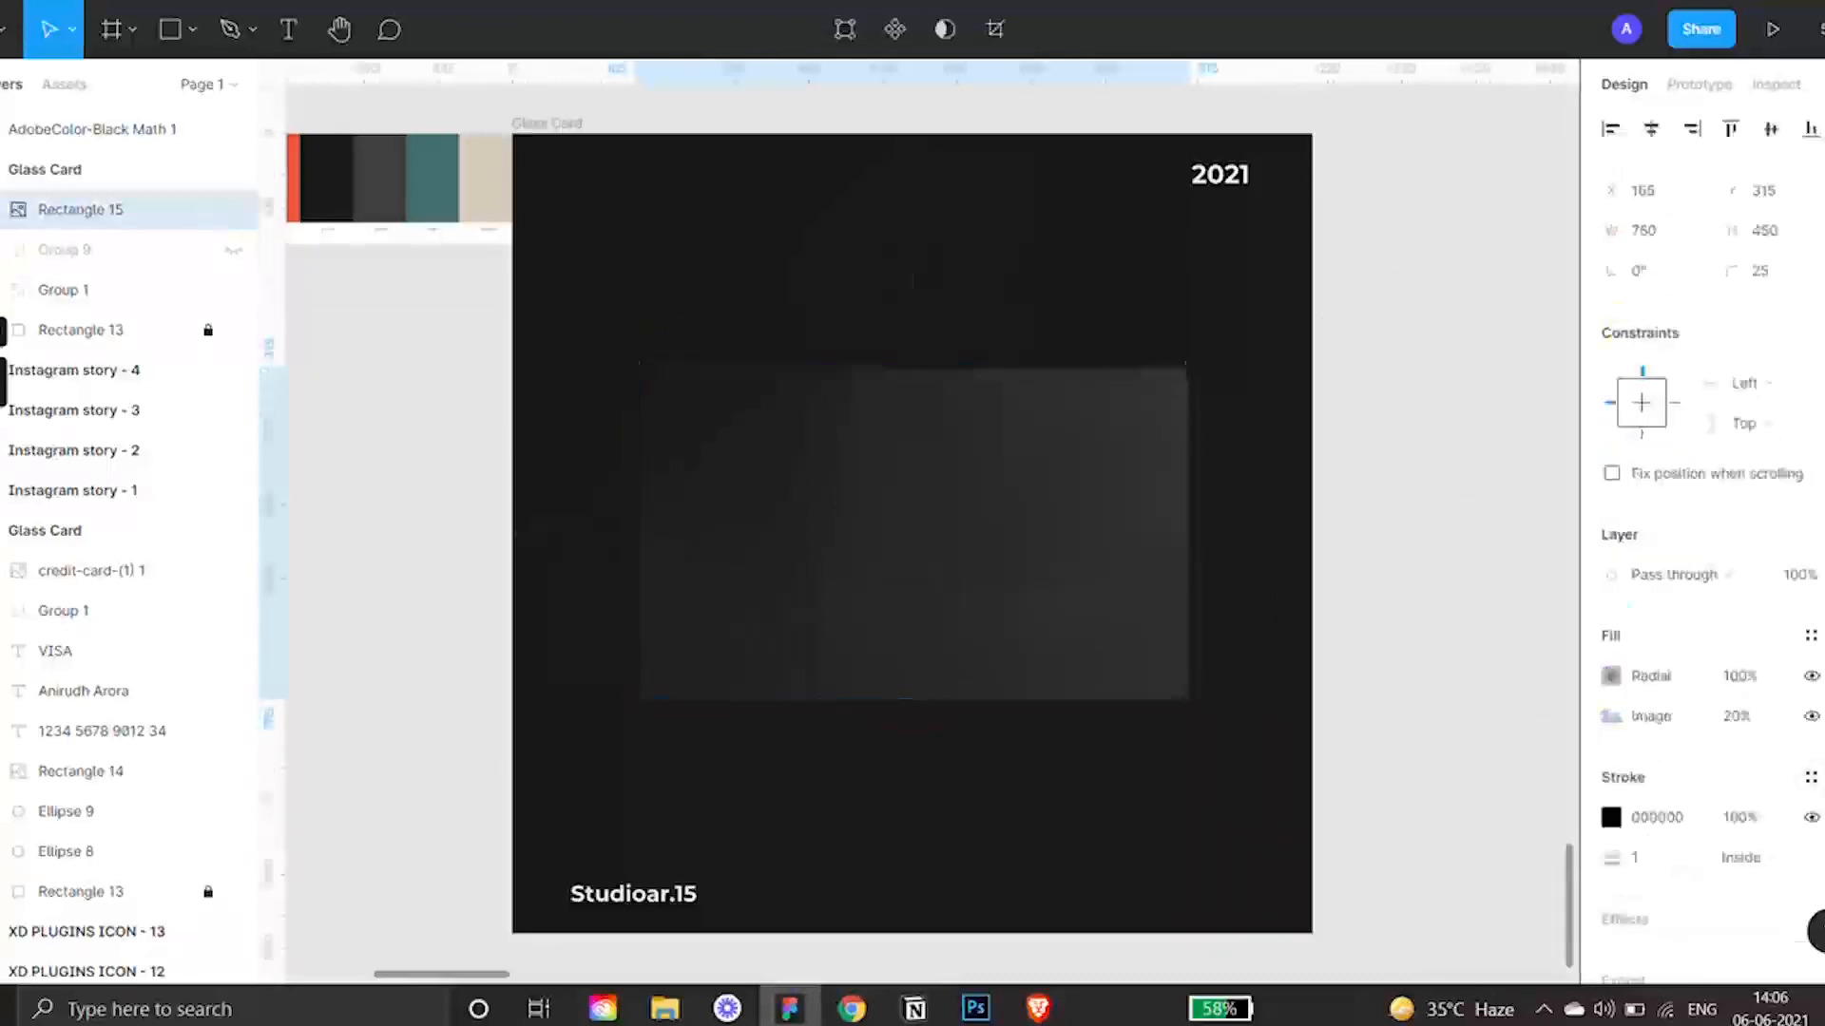
pyautogui.click(1610, 817)
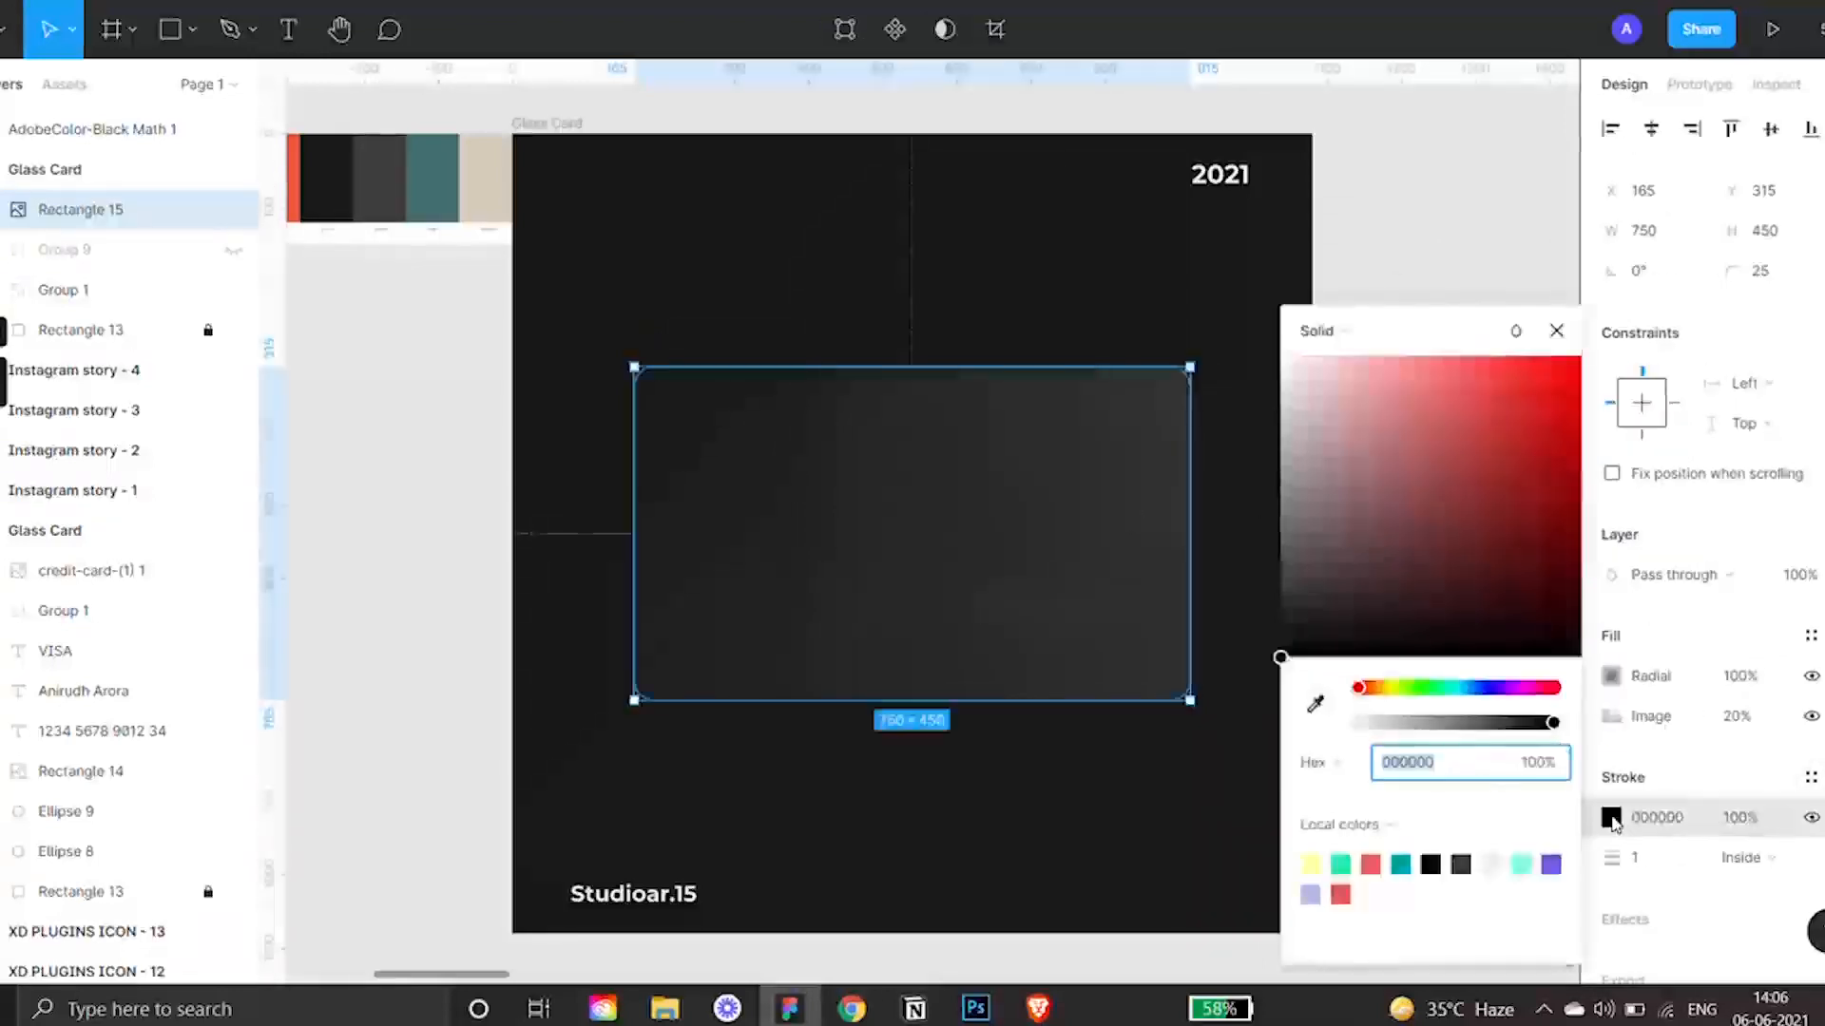
pyautogui.click(1359, 341)
pyautogui.click(1344, 359)
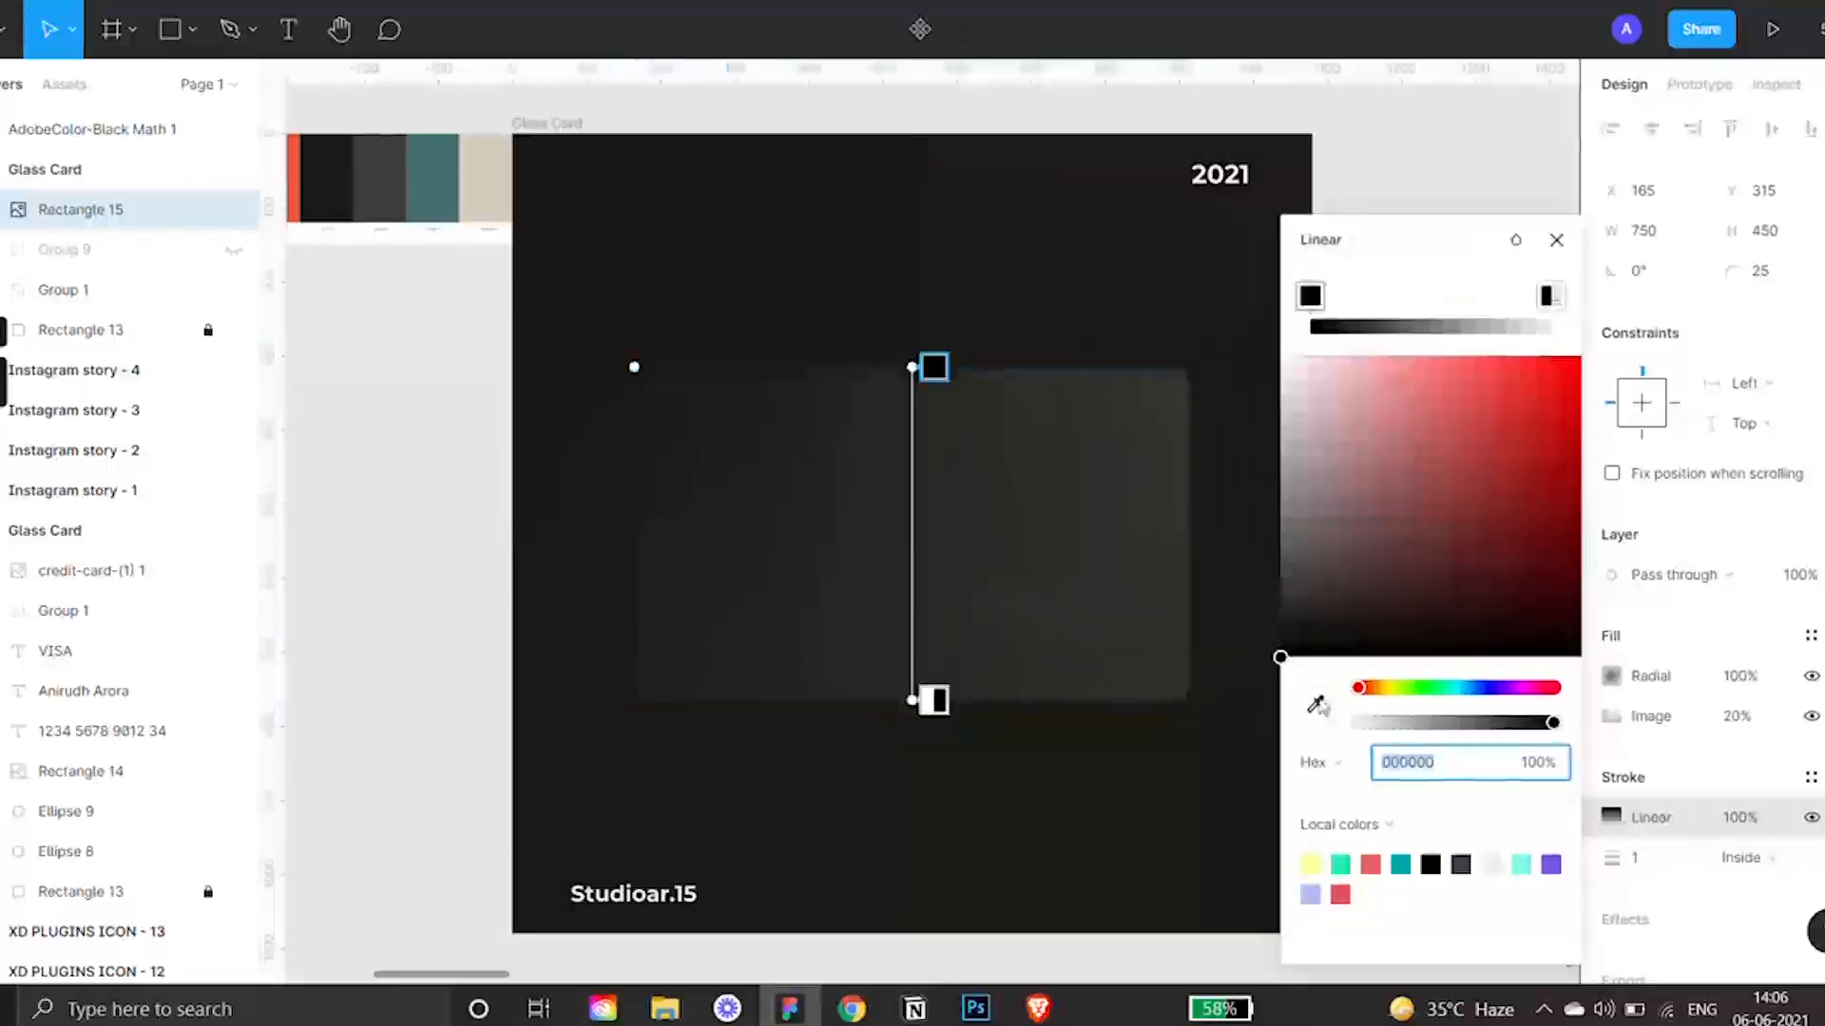
# Run the stroke gradient from the card's upper-left corner to just beyond the lower-right corner and make its start stop white, FFFFFF.
pyautogui.moveTo(915, 366); pyautogui.dragTo(643, 362)
pyautogui.moveTo(925, 693); pyautogui.dragTo(1216, 719)
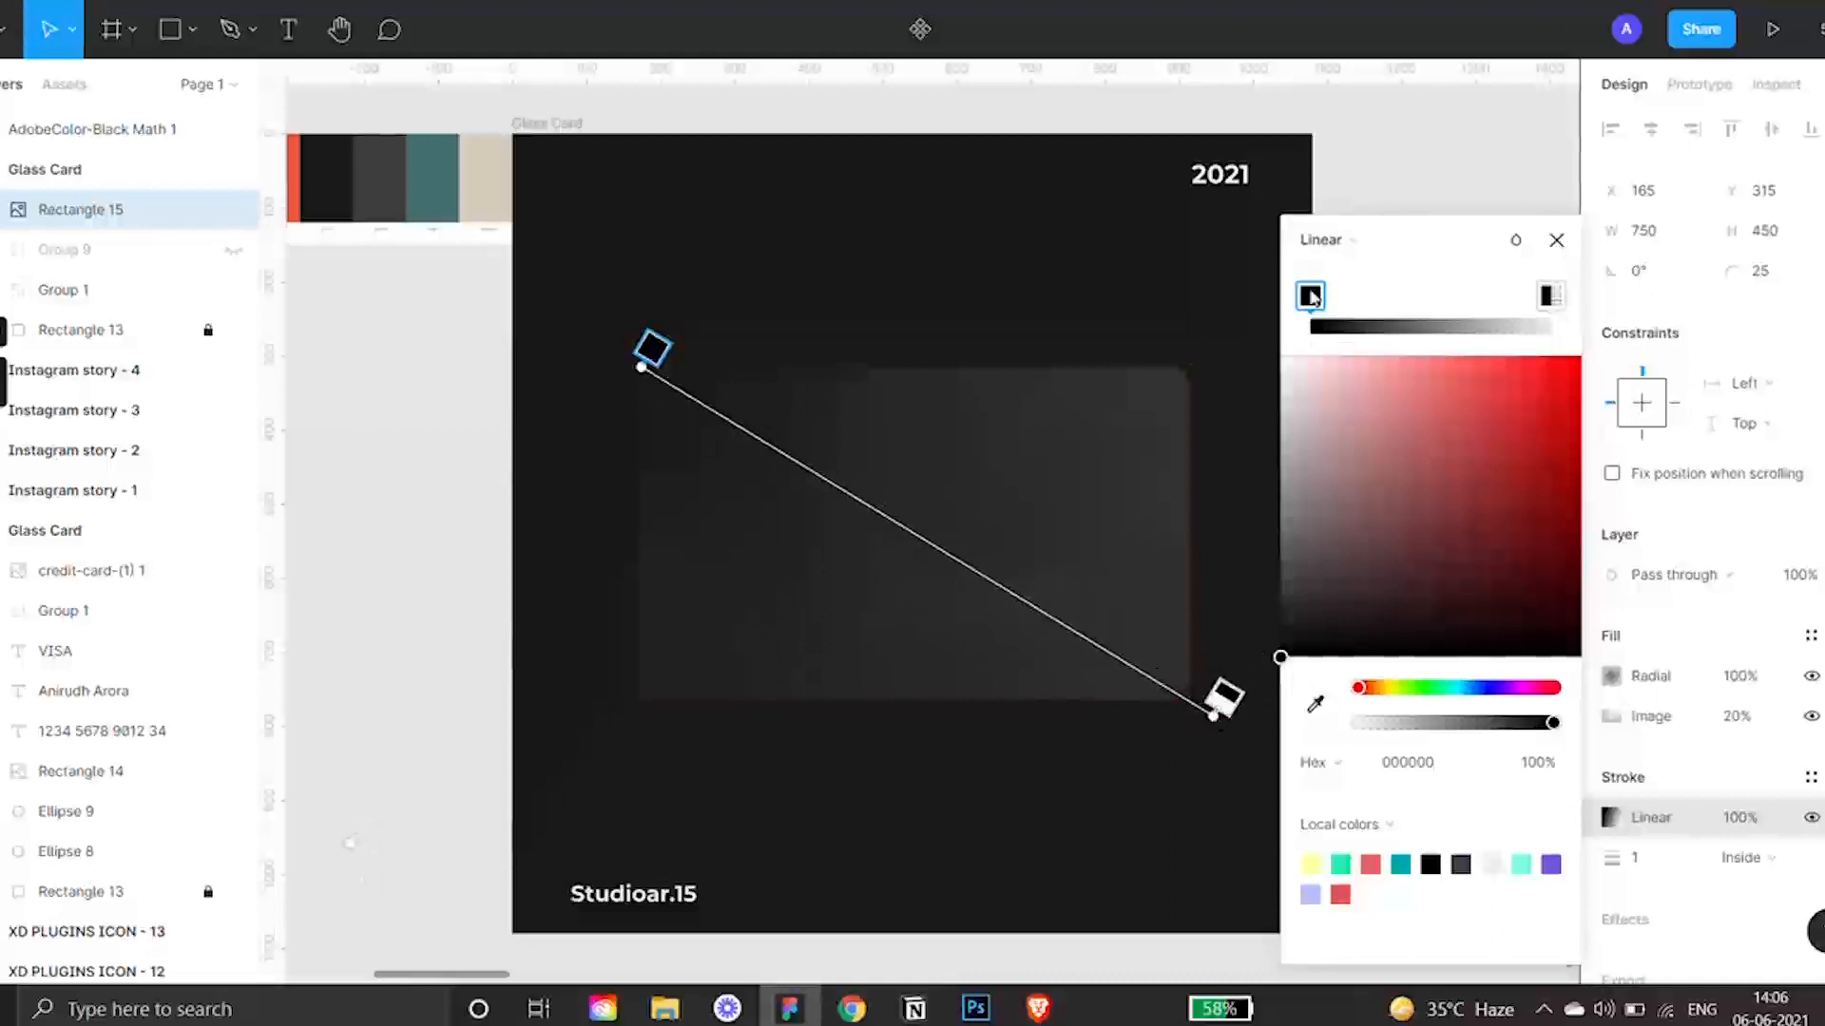
pyautogui.moveTo(1295, 534); pyautogui.dragTo(1205, 326)
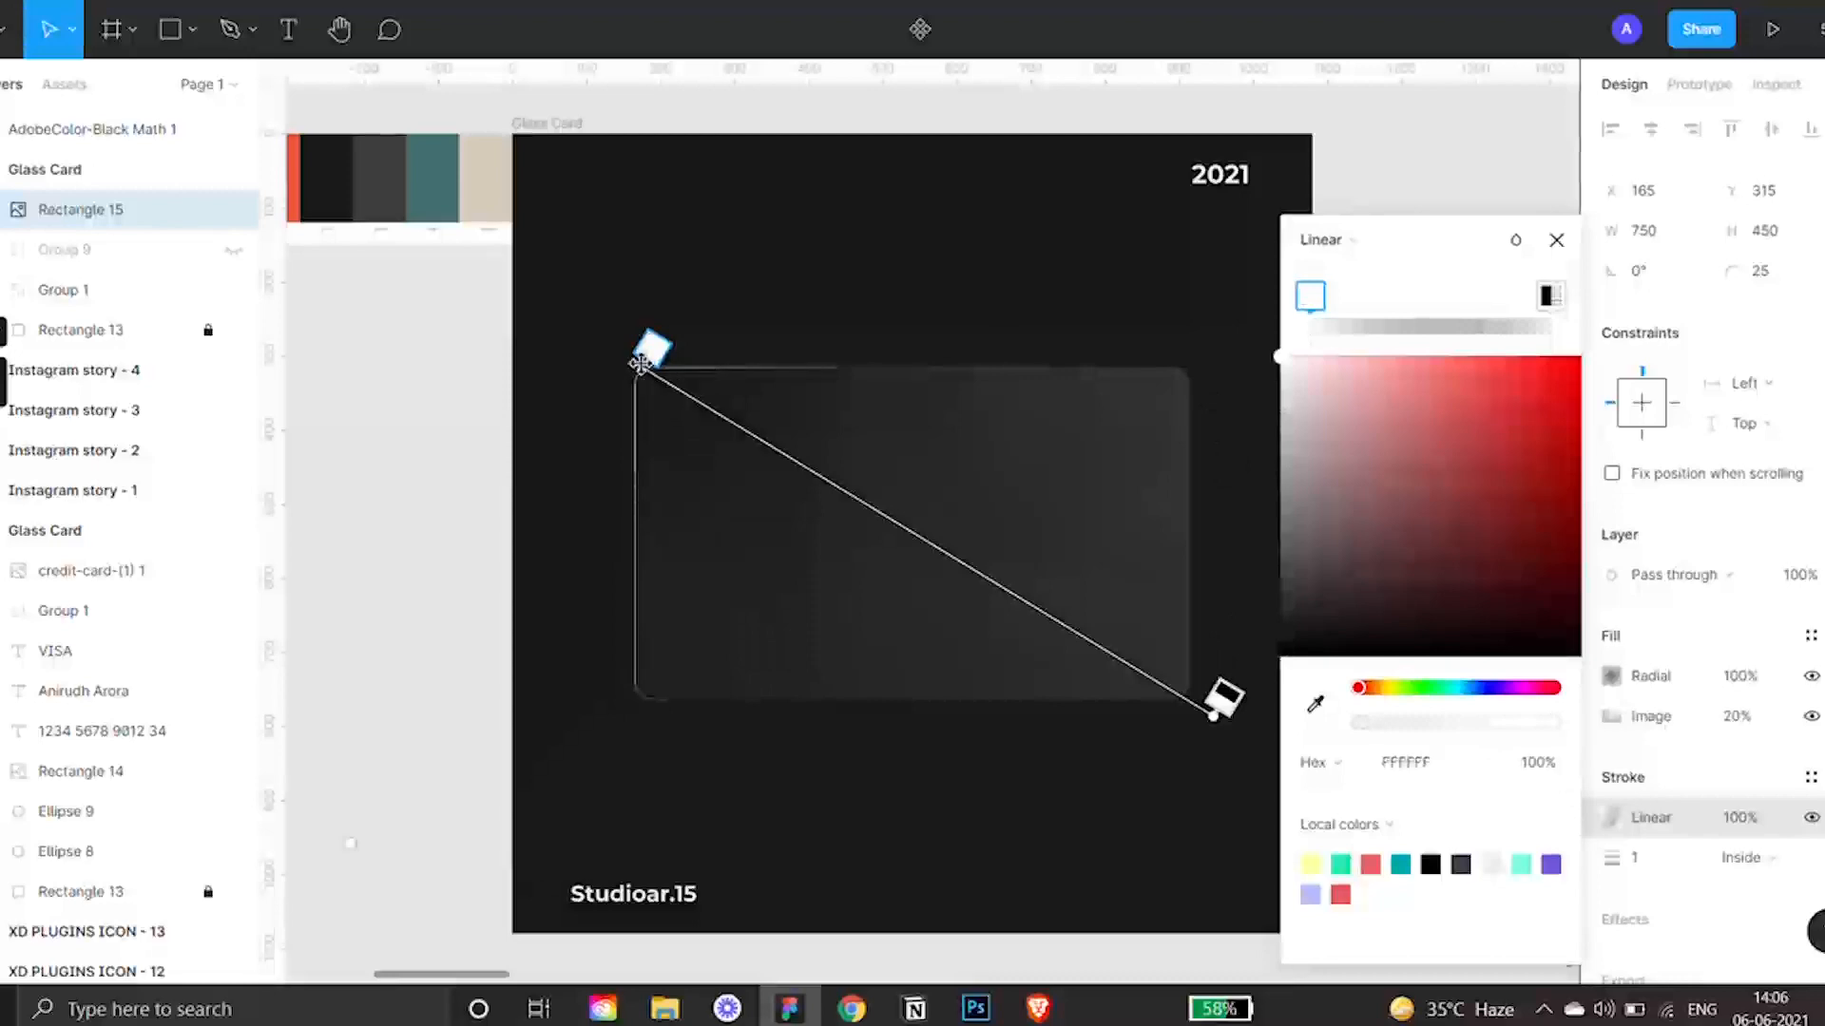
# Reposition the stroke gradient from the card's lower-left corner to its upper-right corner and make its end stop white, FFFFFF.
pyautogui.moveTo(652, 350); pyautogui.dragTo(634, 701)
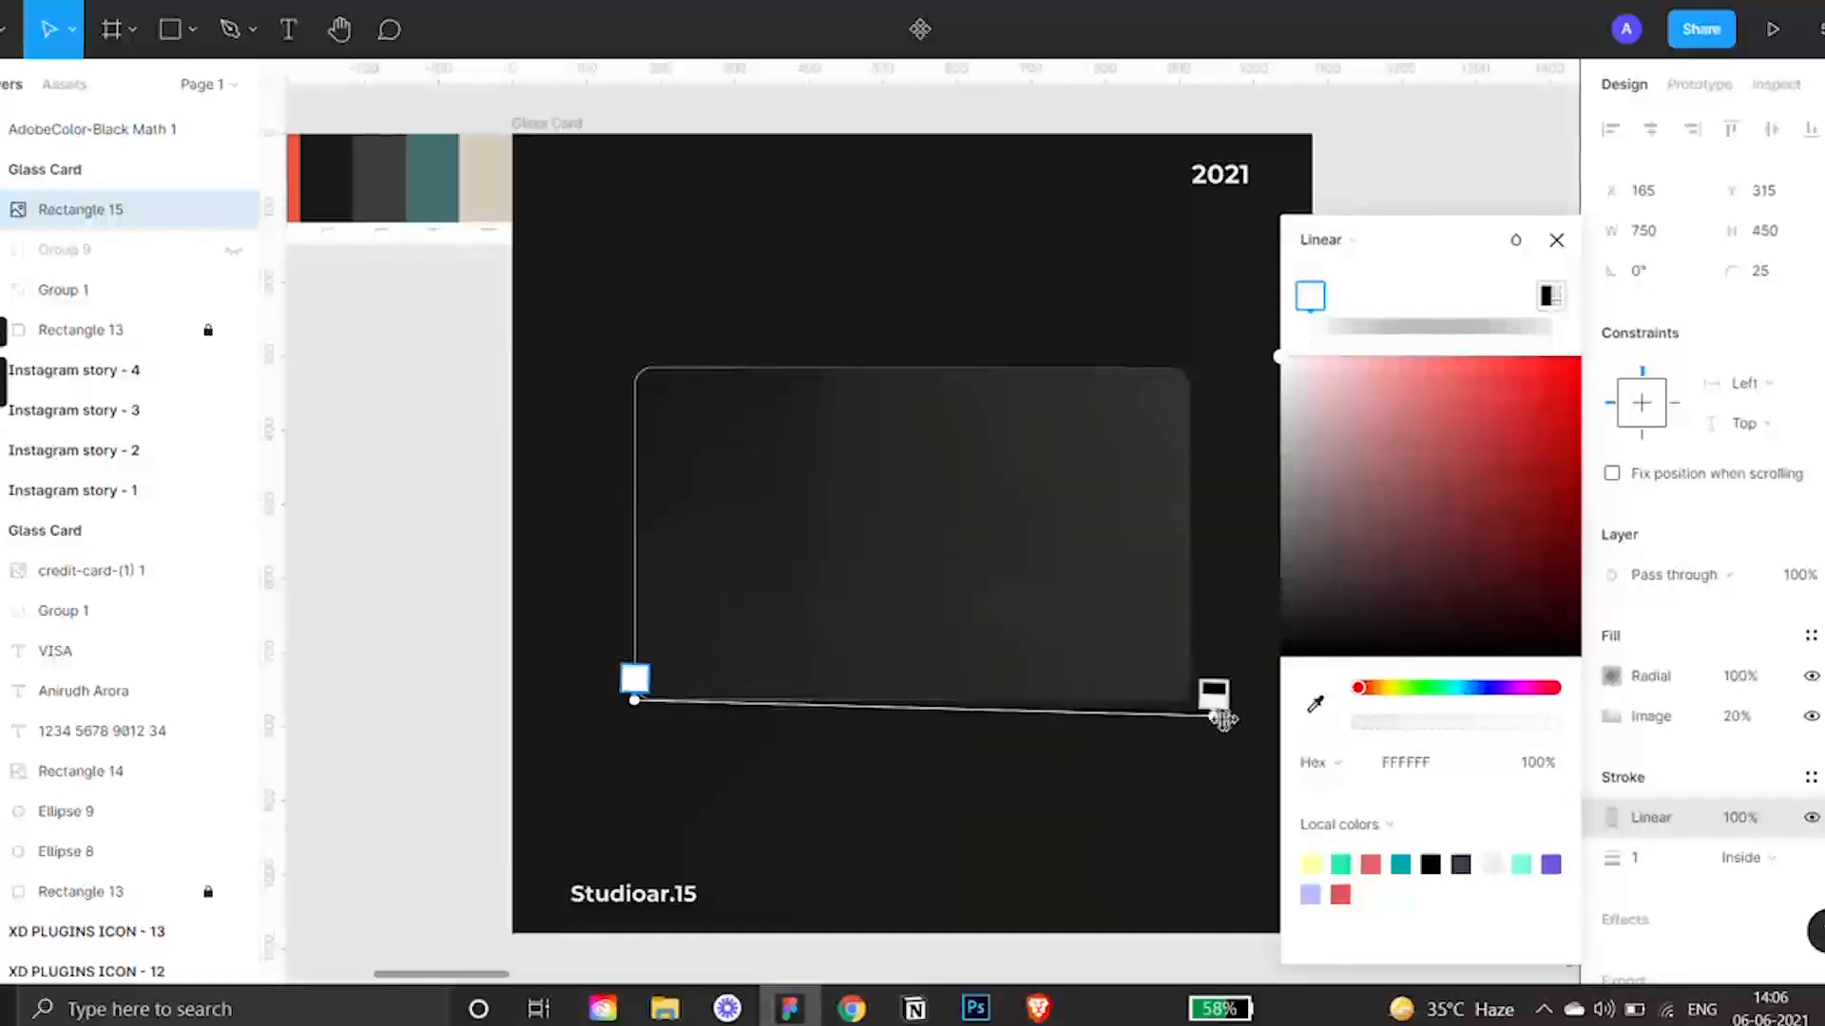
pyautogui.moveTo(1210, 715); pyautogui.dragTo(1192, 367)
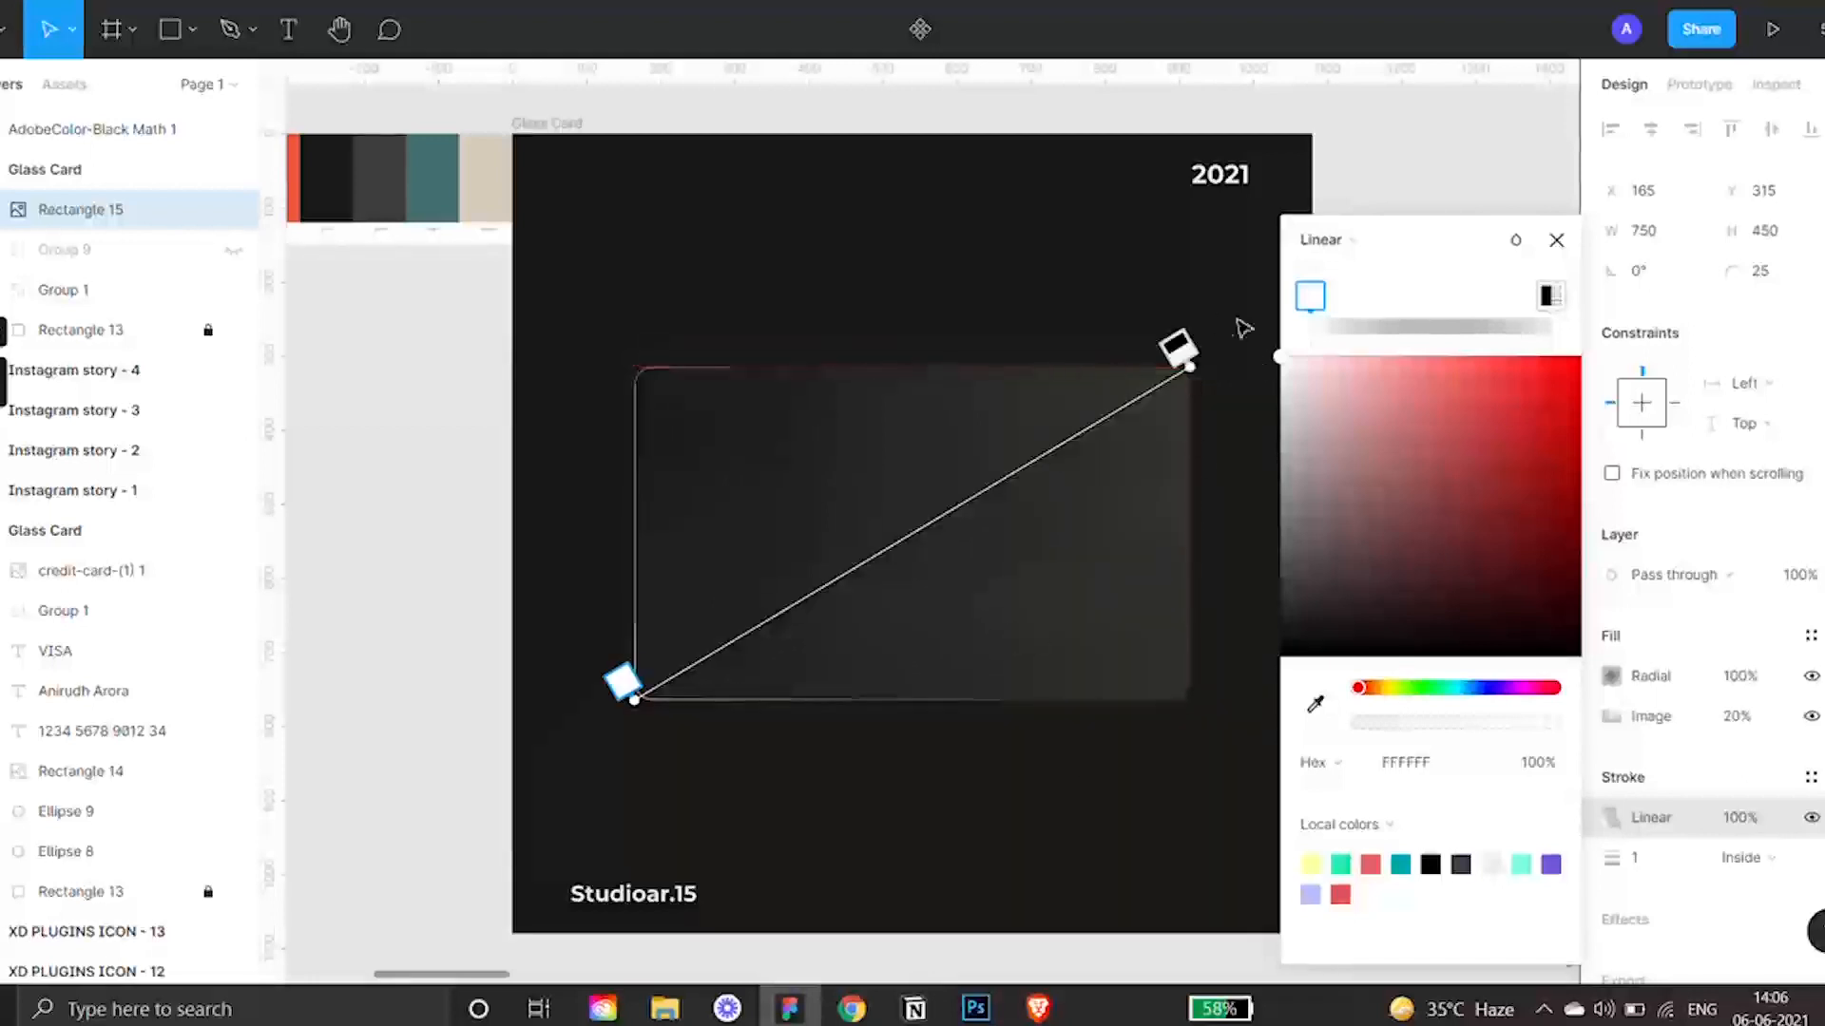
pyautogui.click(1549, 296)
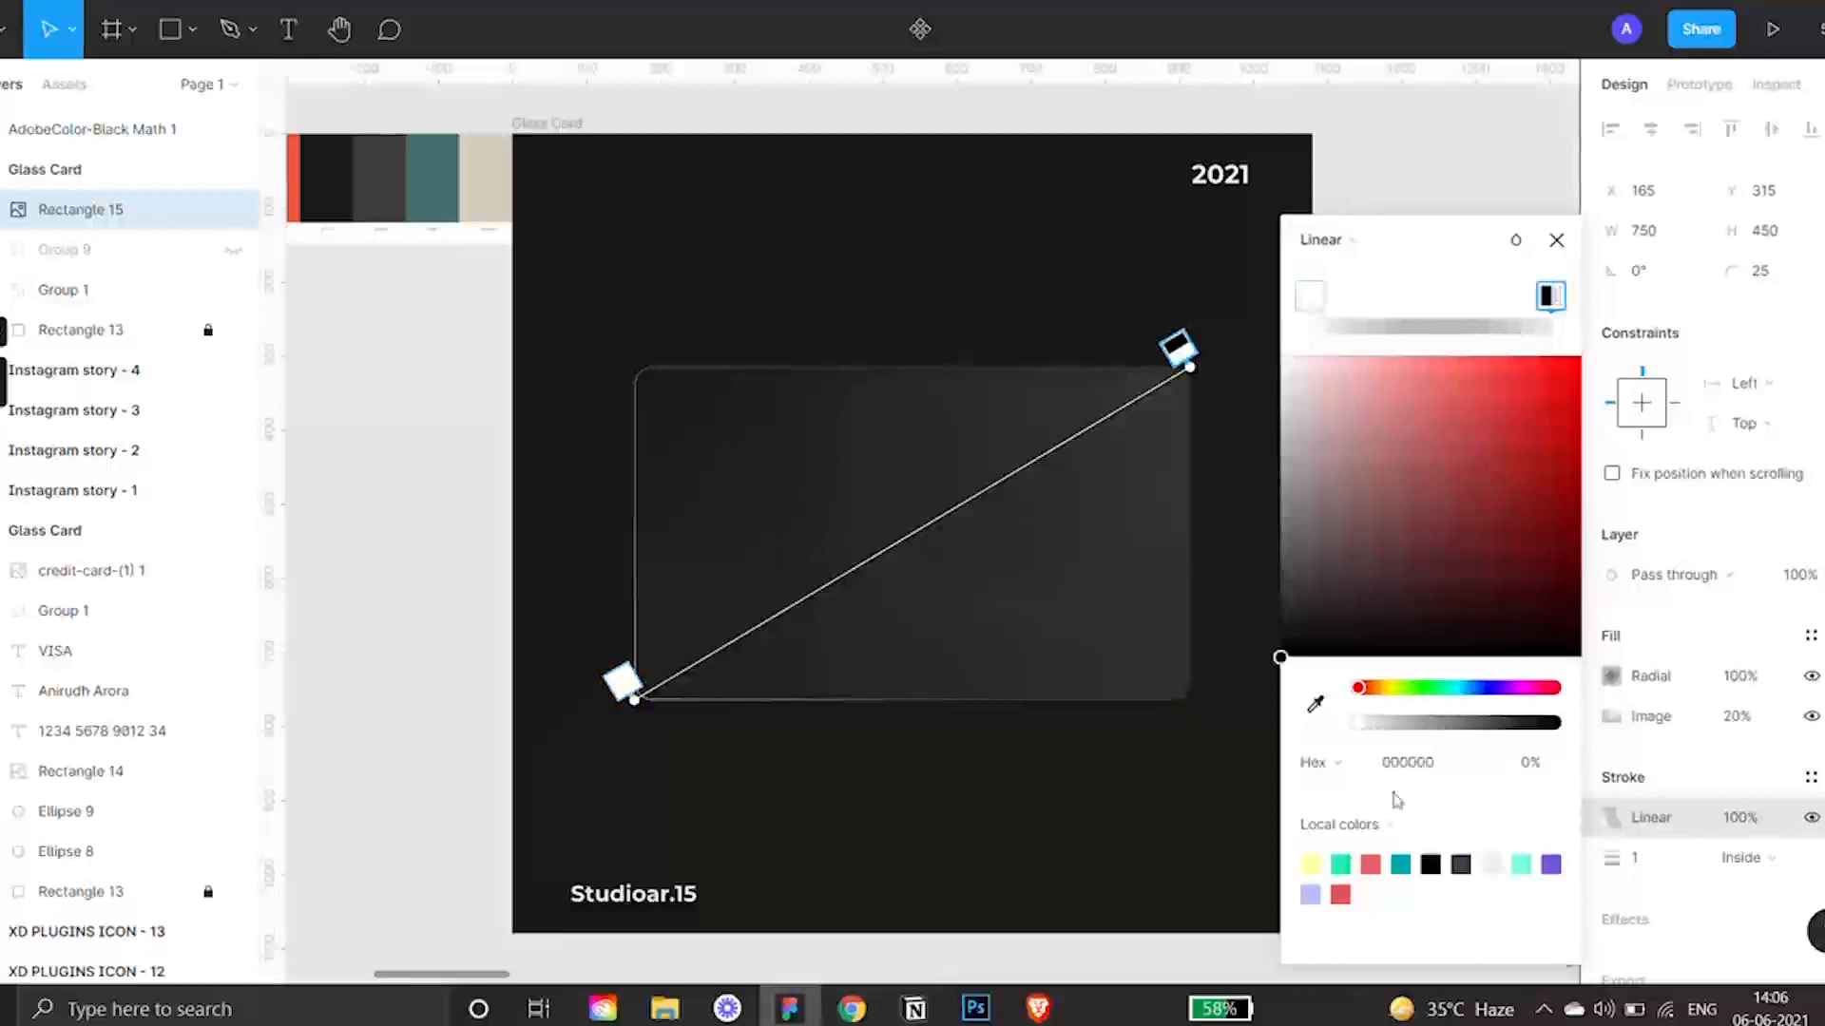
pyautogui.moveTo(1283, 654); pyautogui.dragTo(1276, 351)
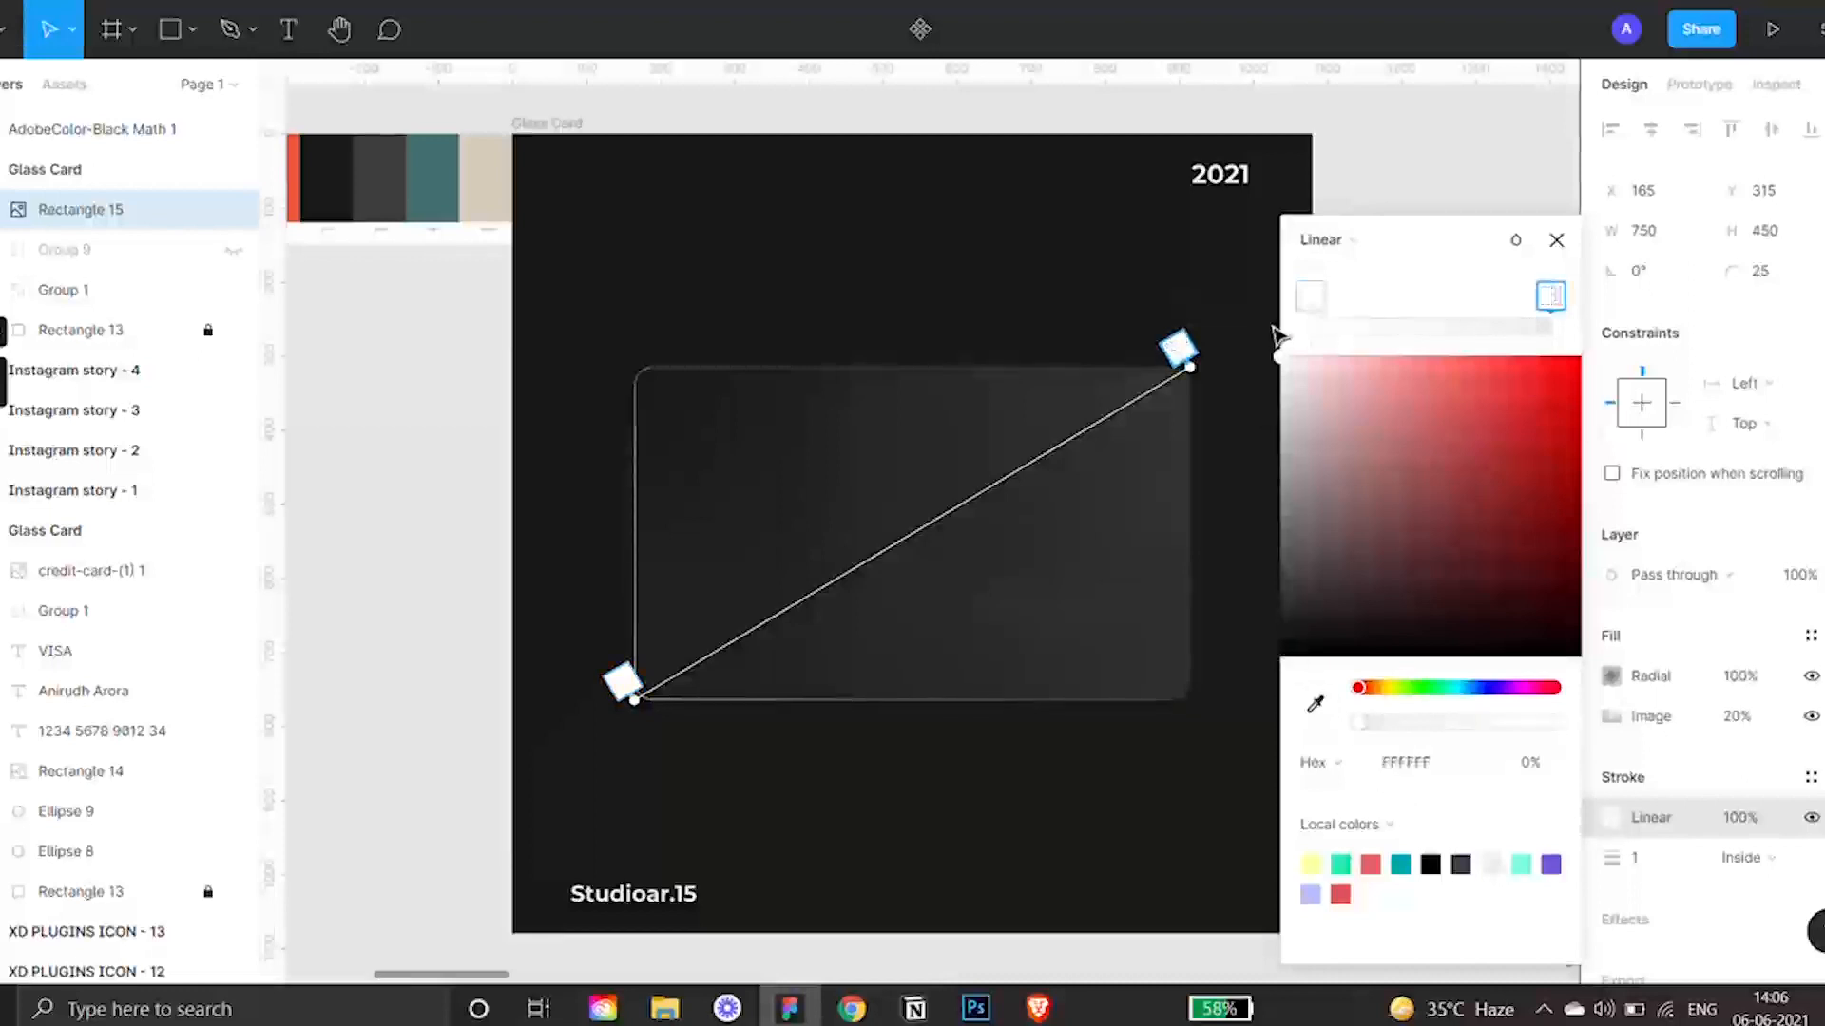
pyautogui.moveTo(1182, 347); pyautogui.dragTo(1254, 334)
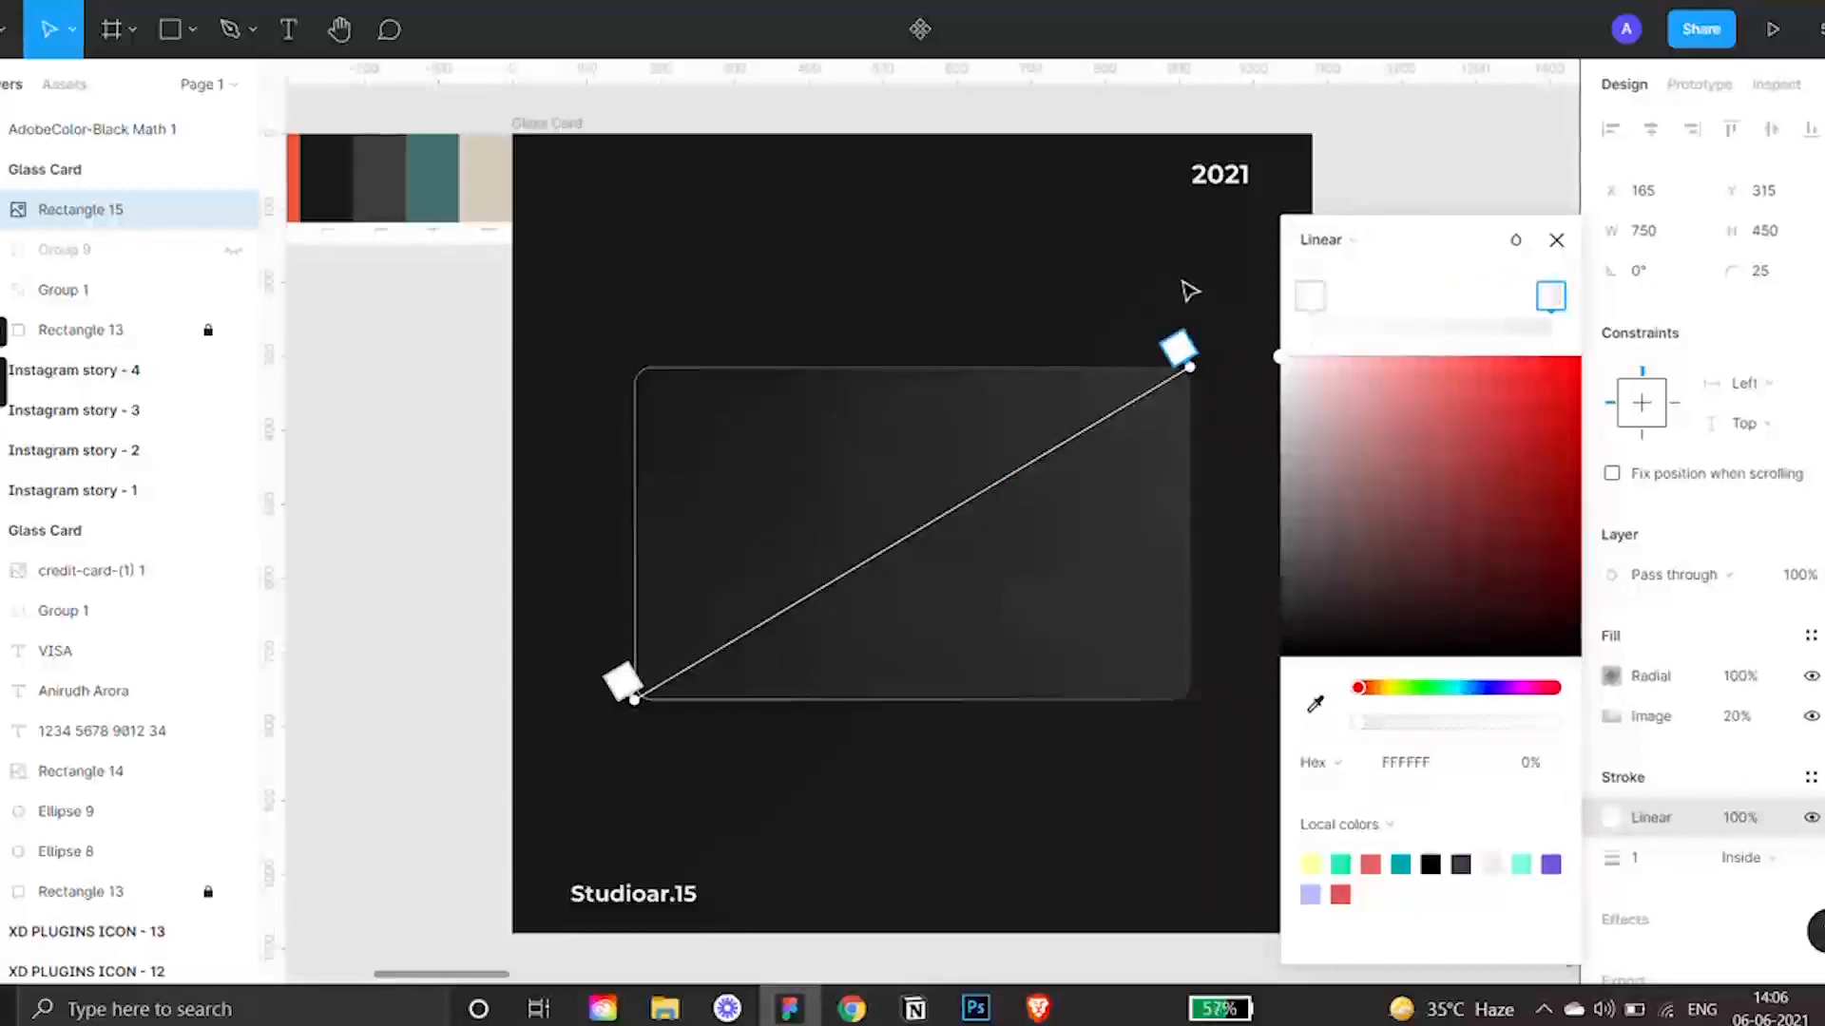
pyautogui.click(1556, 243)
pyautogui.click(1389, 345)
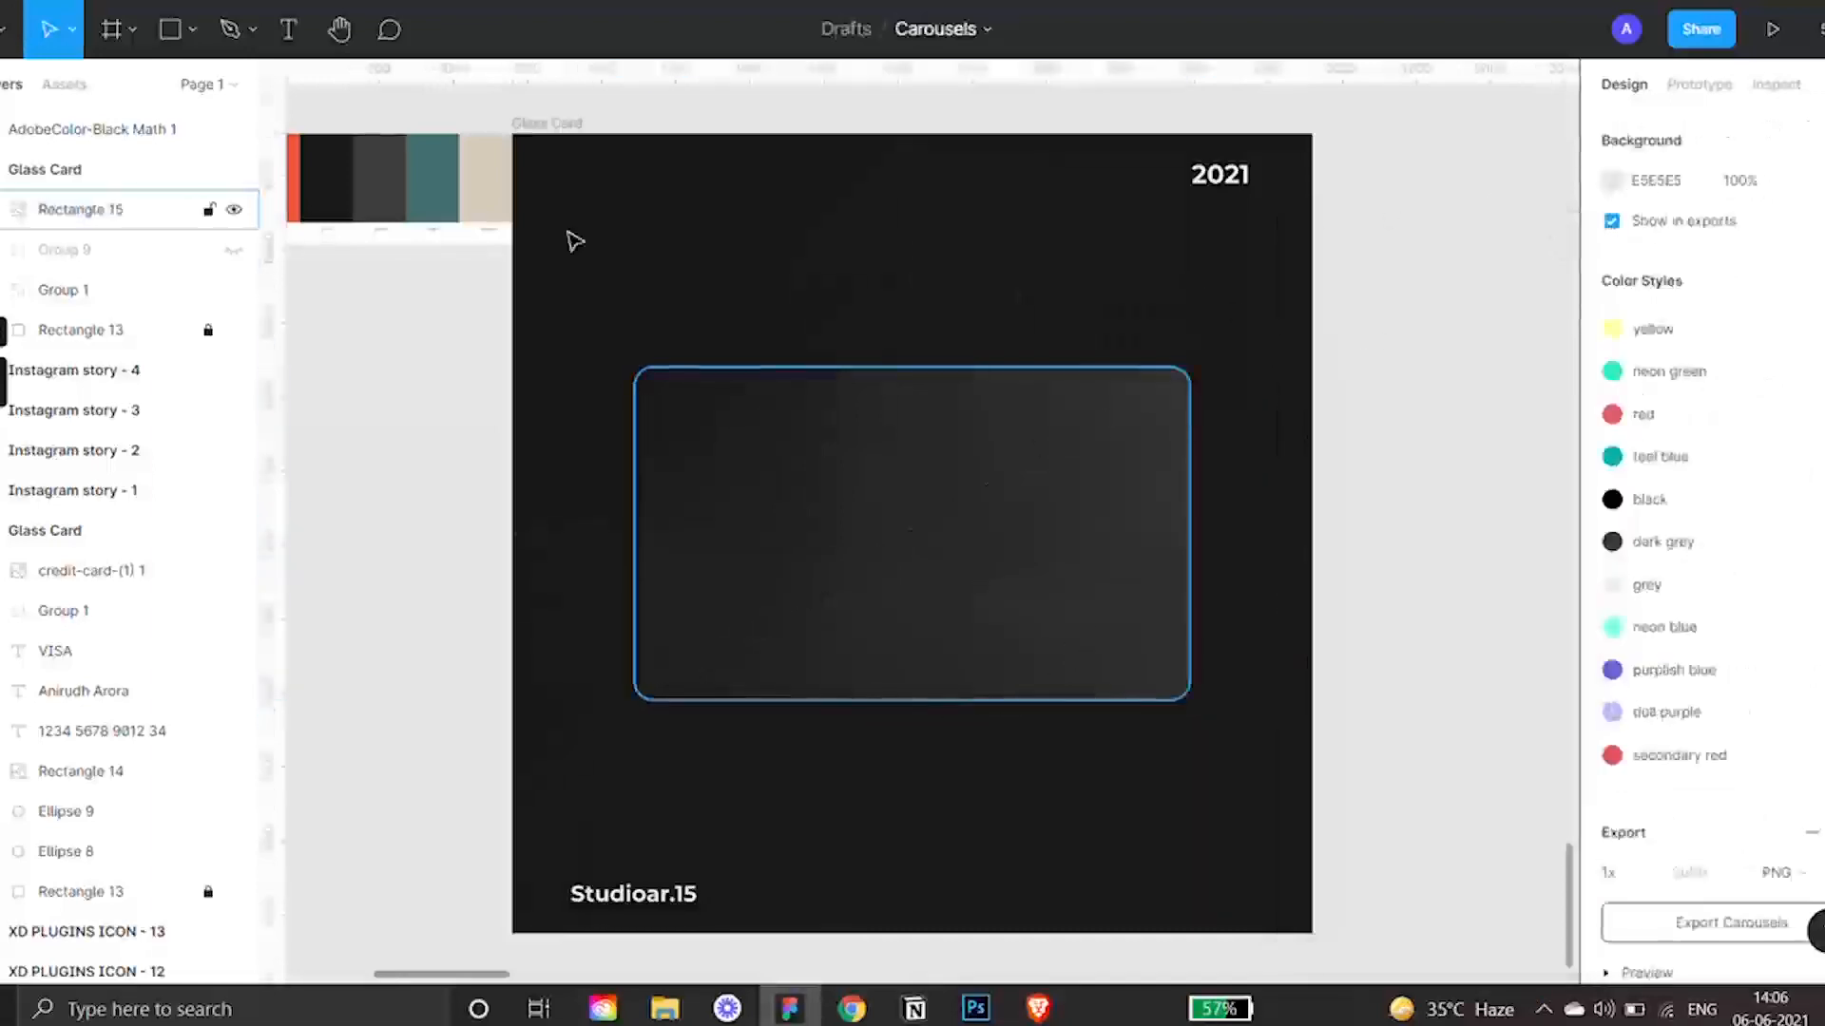
# Draw a circle about 492 × 492 and duplicate it, placing one over the card's lower-left corner and one over its upper-right corner.
pyautogui.click(195, 34)
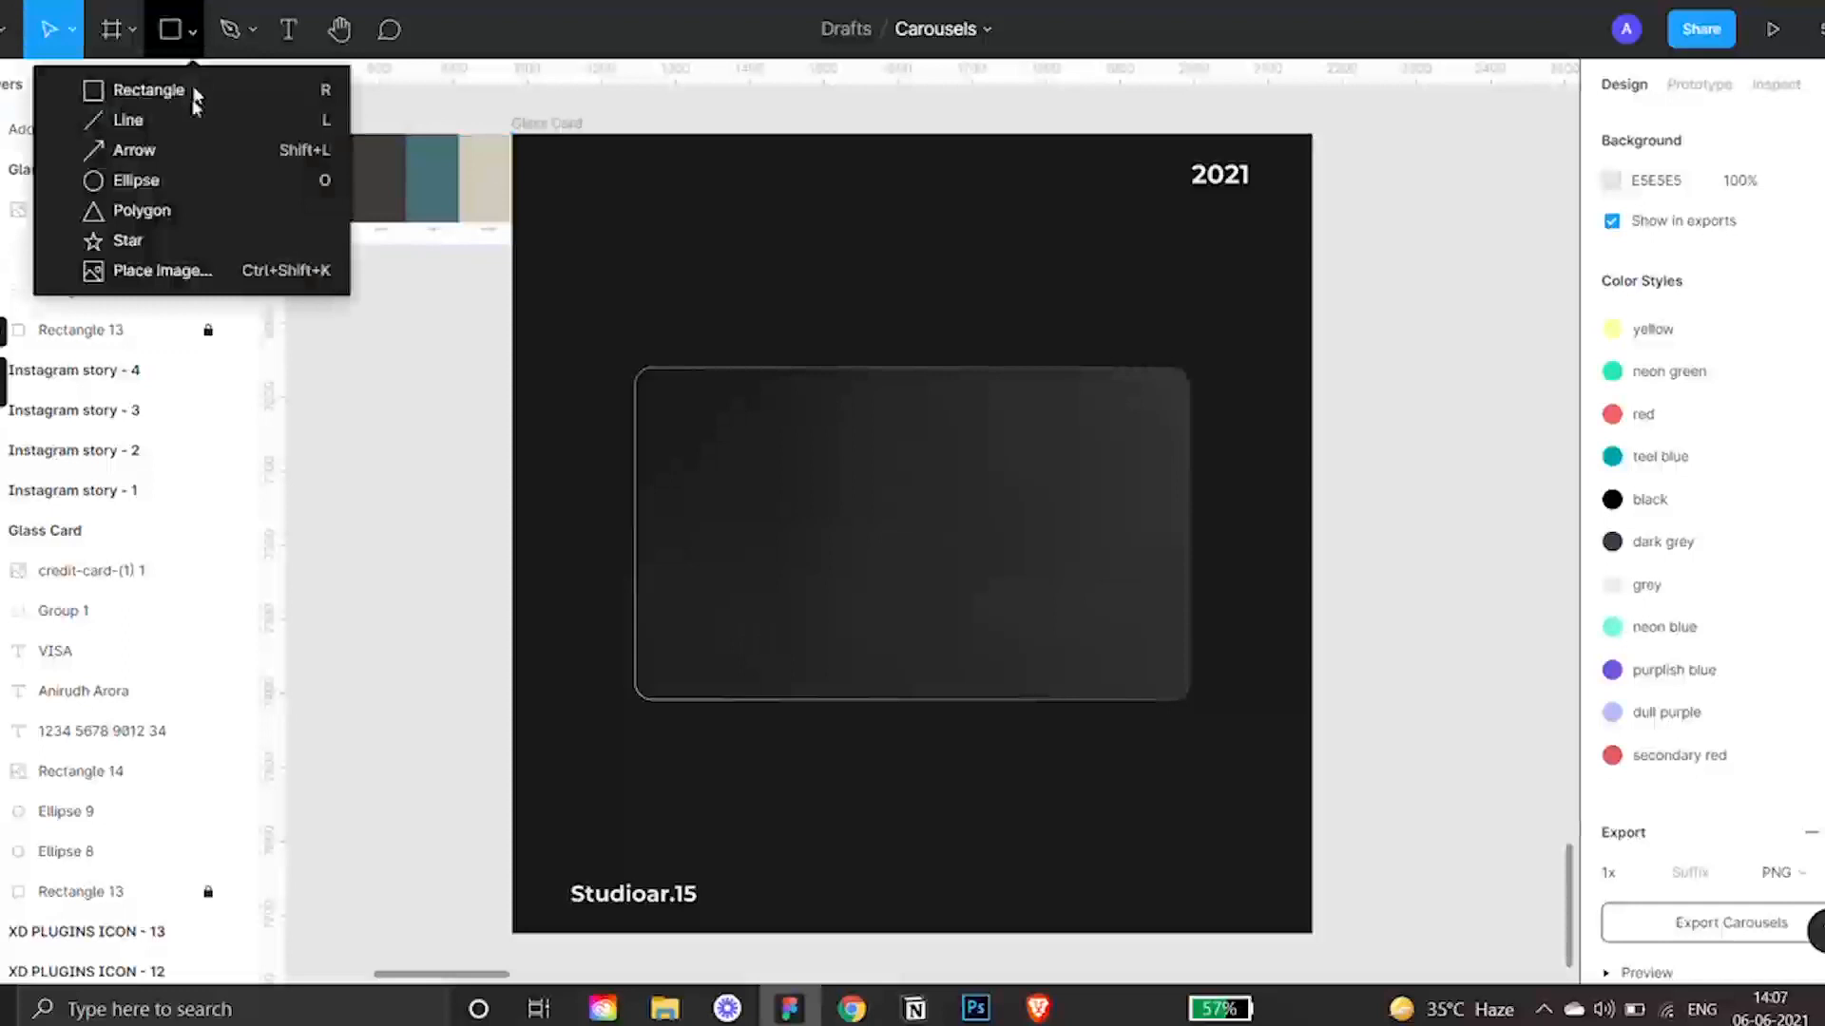
pyautogui.click(191, 179)
pyautogui.moveTo(1003, 250); pyautogui.dragTo(1369, 611)
pyautogui.moveTo(1222, 355)
pyautogui.mouseDown()
pyautogui.moveTo(1173, 269)
pyautogui.moveTo(1206, 298)
pyautogui.moveTo(1105, 292)
pyautogui.mouseUp()
pyautogui.moveTo(1107, 290)
pyautogui.mouseDown()
pyautogui.moveTo(754, 627)
pyautogui.moveTo(1145, 342)
pyautogui.moveTo(1100, 302)
pyautogui.mouseUp()
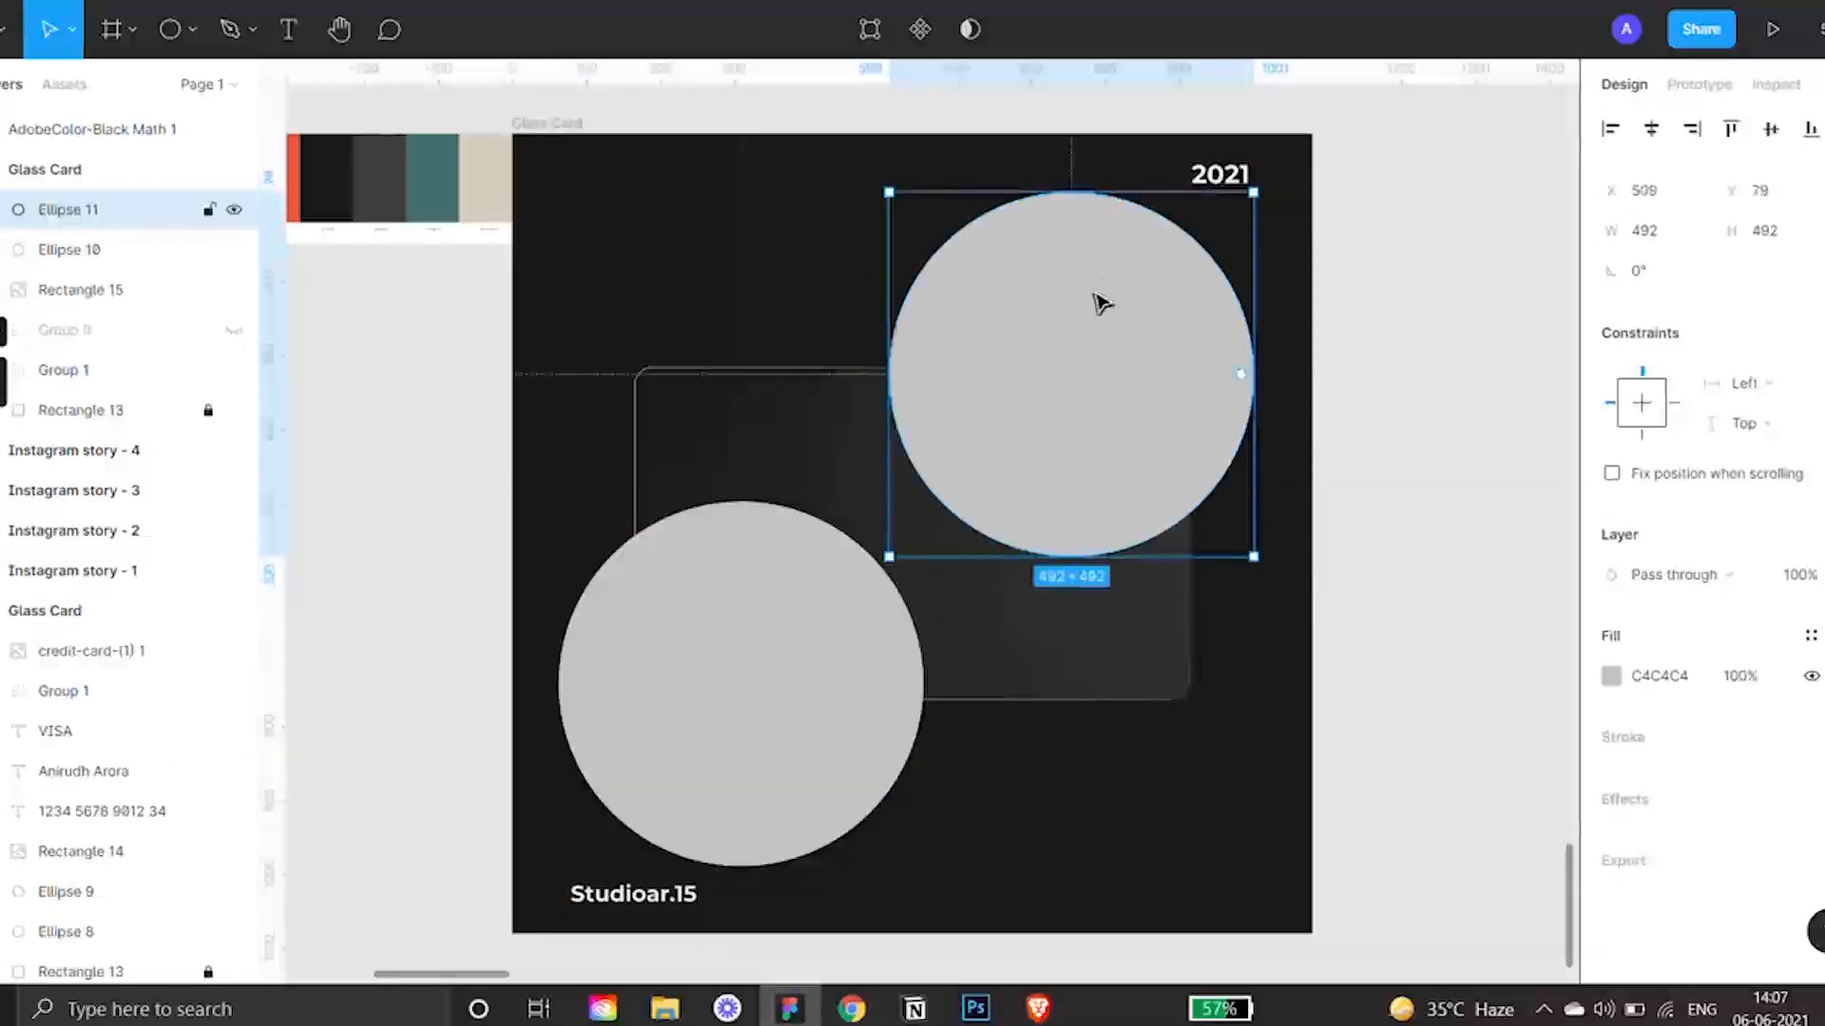
# Move both circles behind the card in the layer order, directly above the locked background rectangle.
pyautogui.keyDown('shift'); pyautogui.click(750, 612); pyautogui.keyUp('shift')
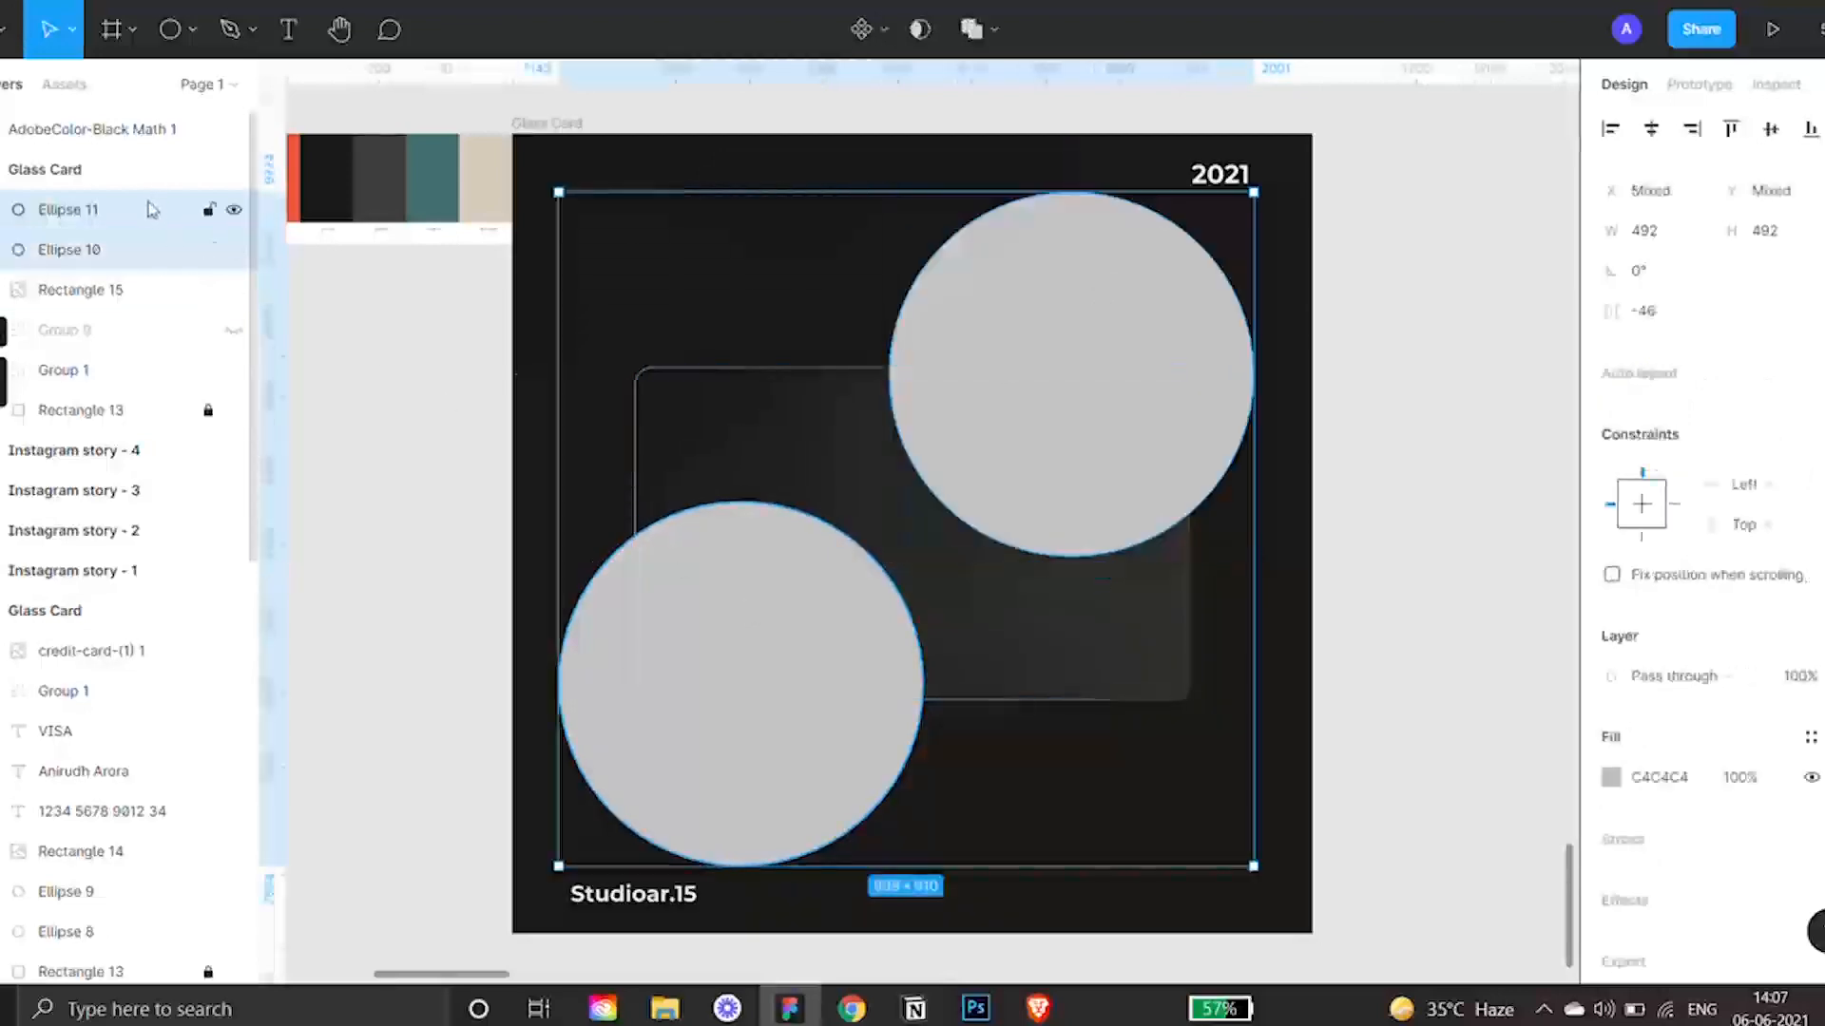
pyautogui.moveTo(147, 216); pyautogui.dragTo(131, 394)
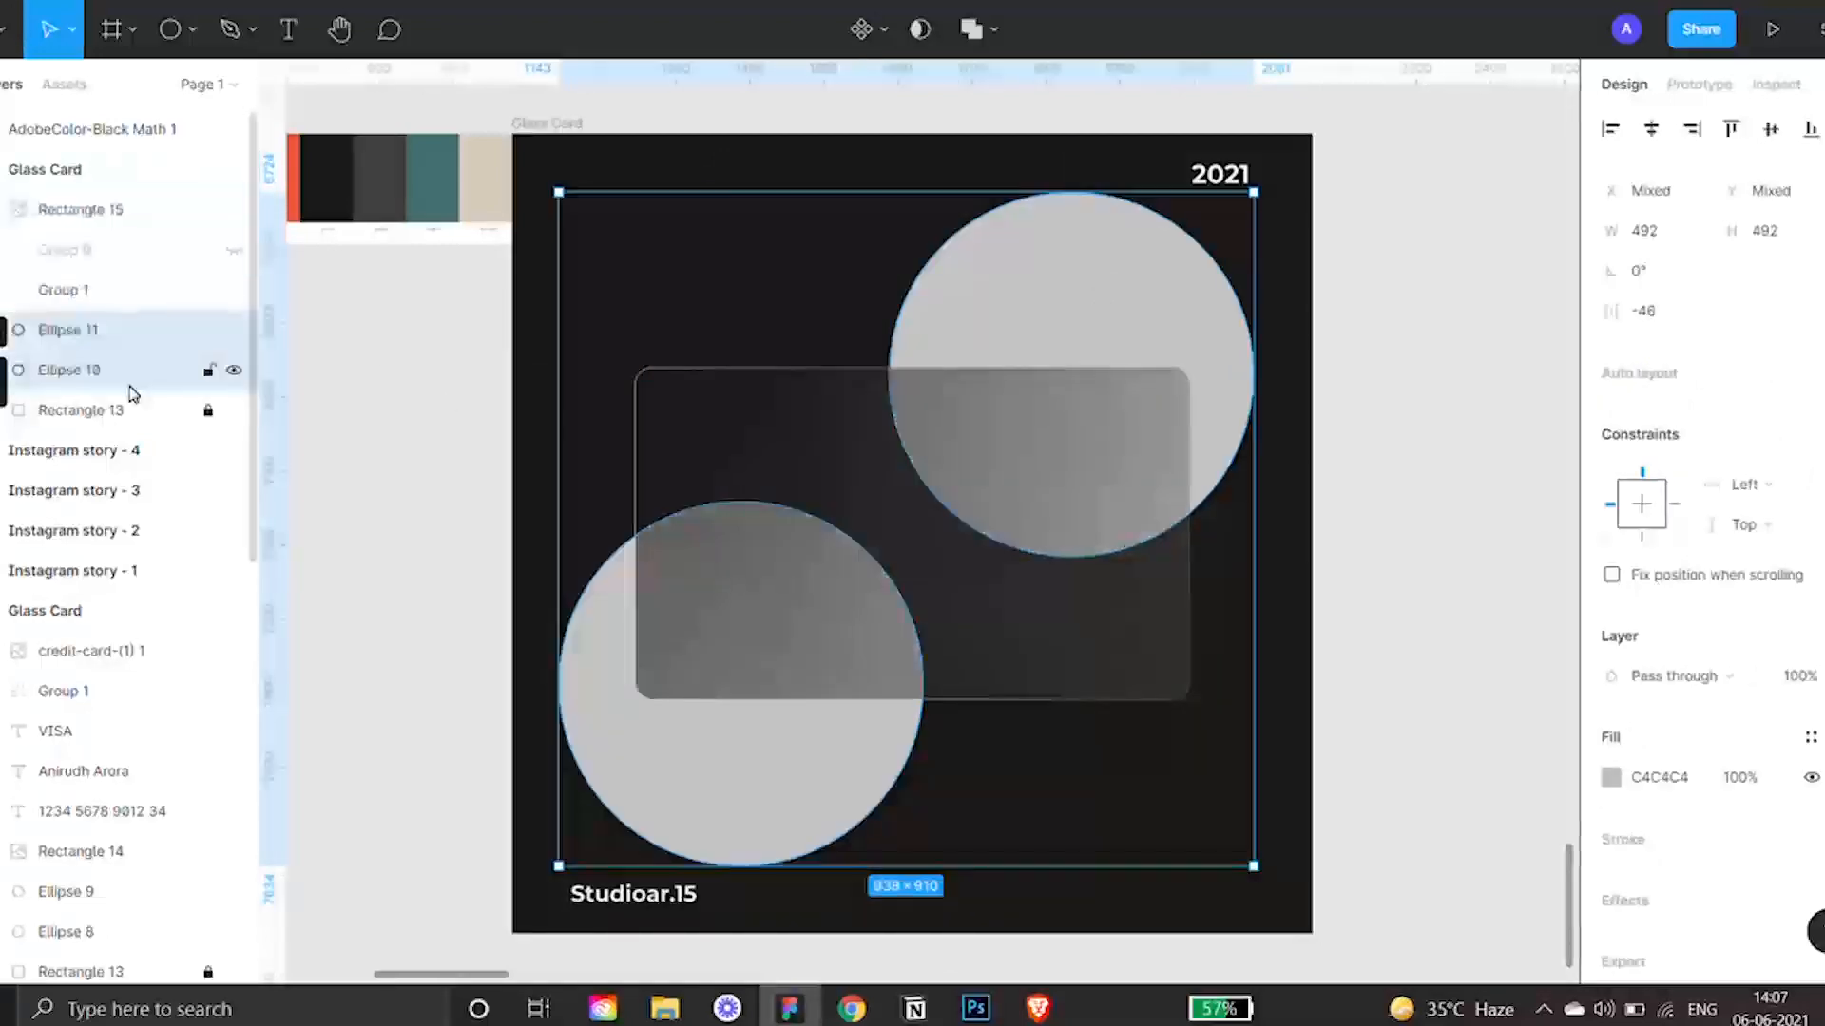
pyautogui.click(364, 423)
# Fill the lower-left circle with the orange-red EC5937 sampled from the colour palette image.
pyautogui.click(705, 778)
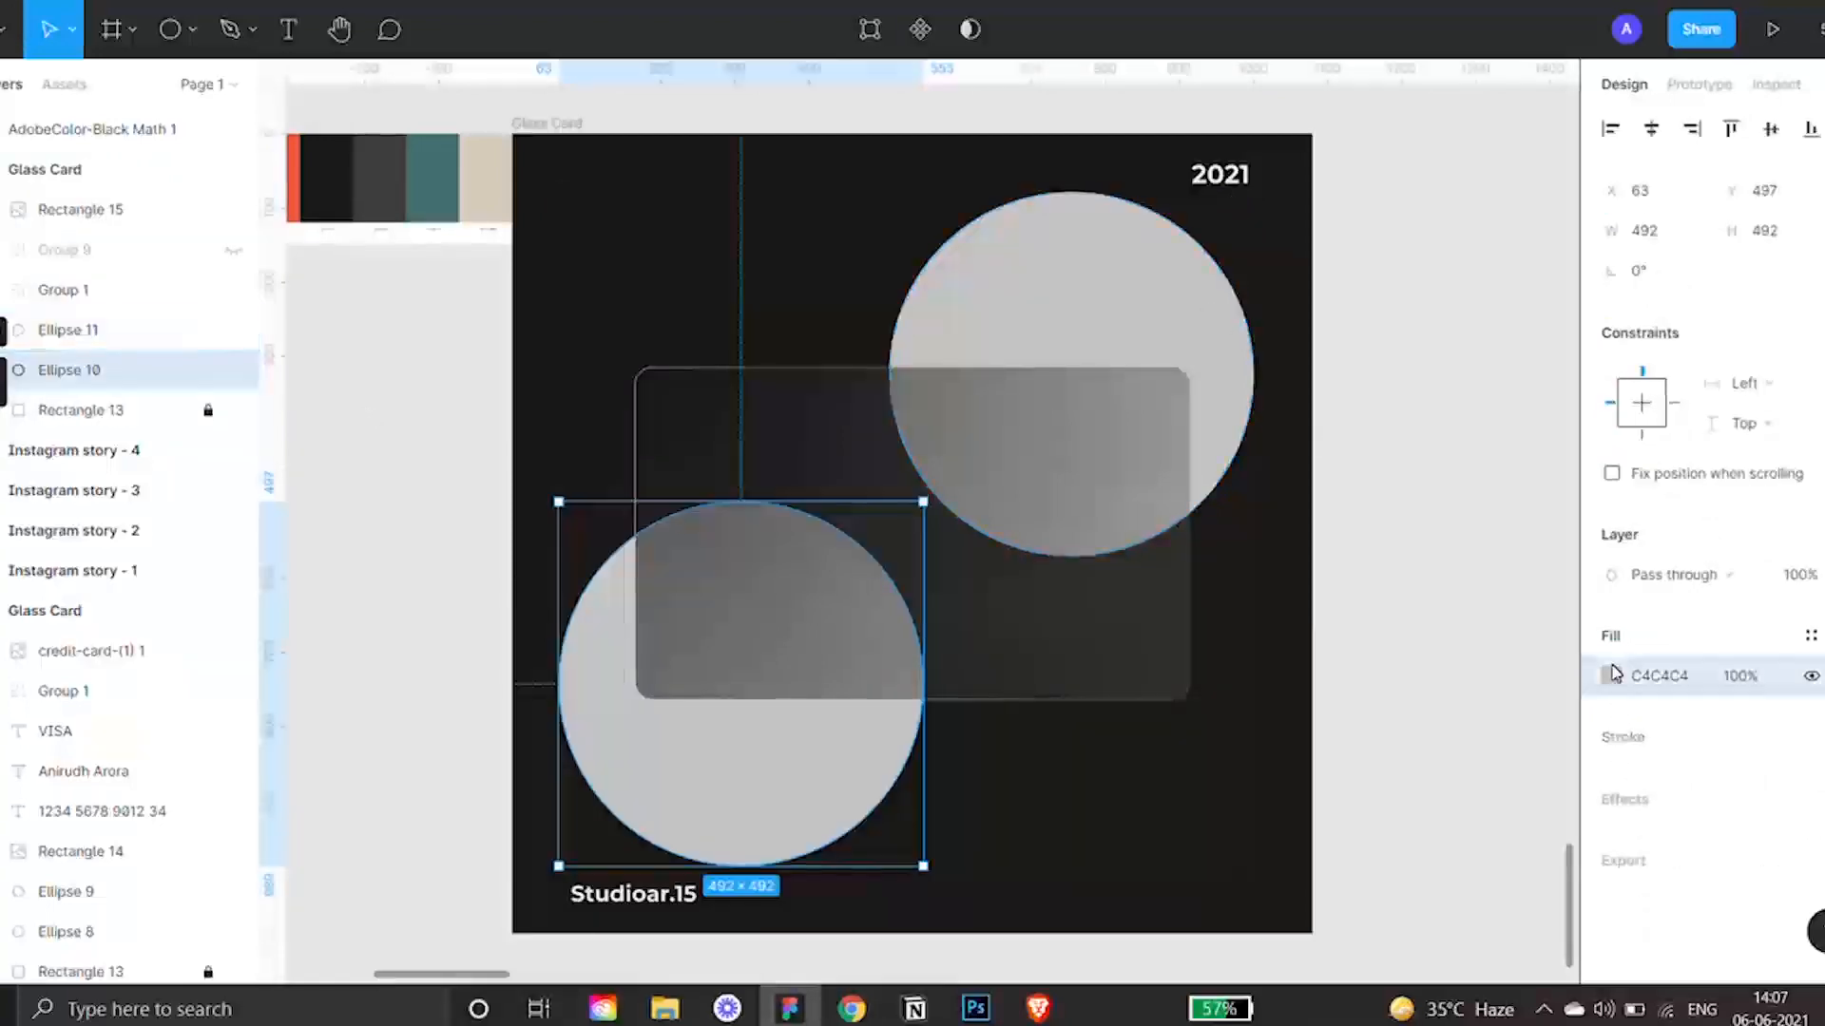
pyautogui.click(1610, 675)
pyautogui.click(1316, 704)
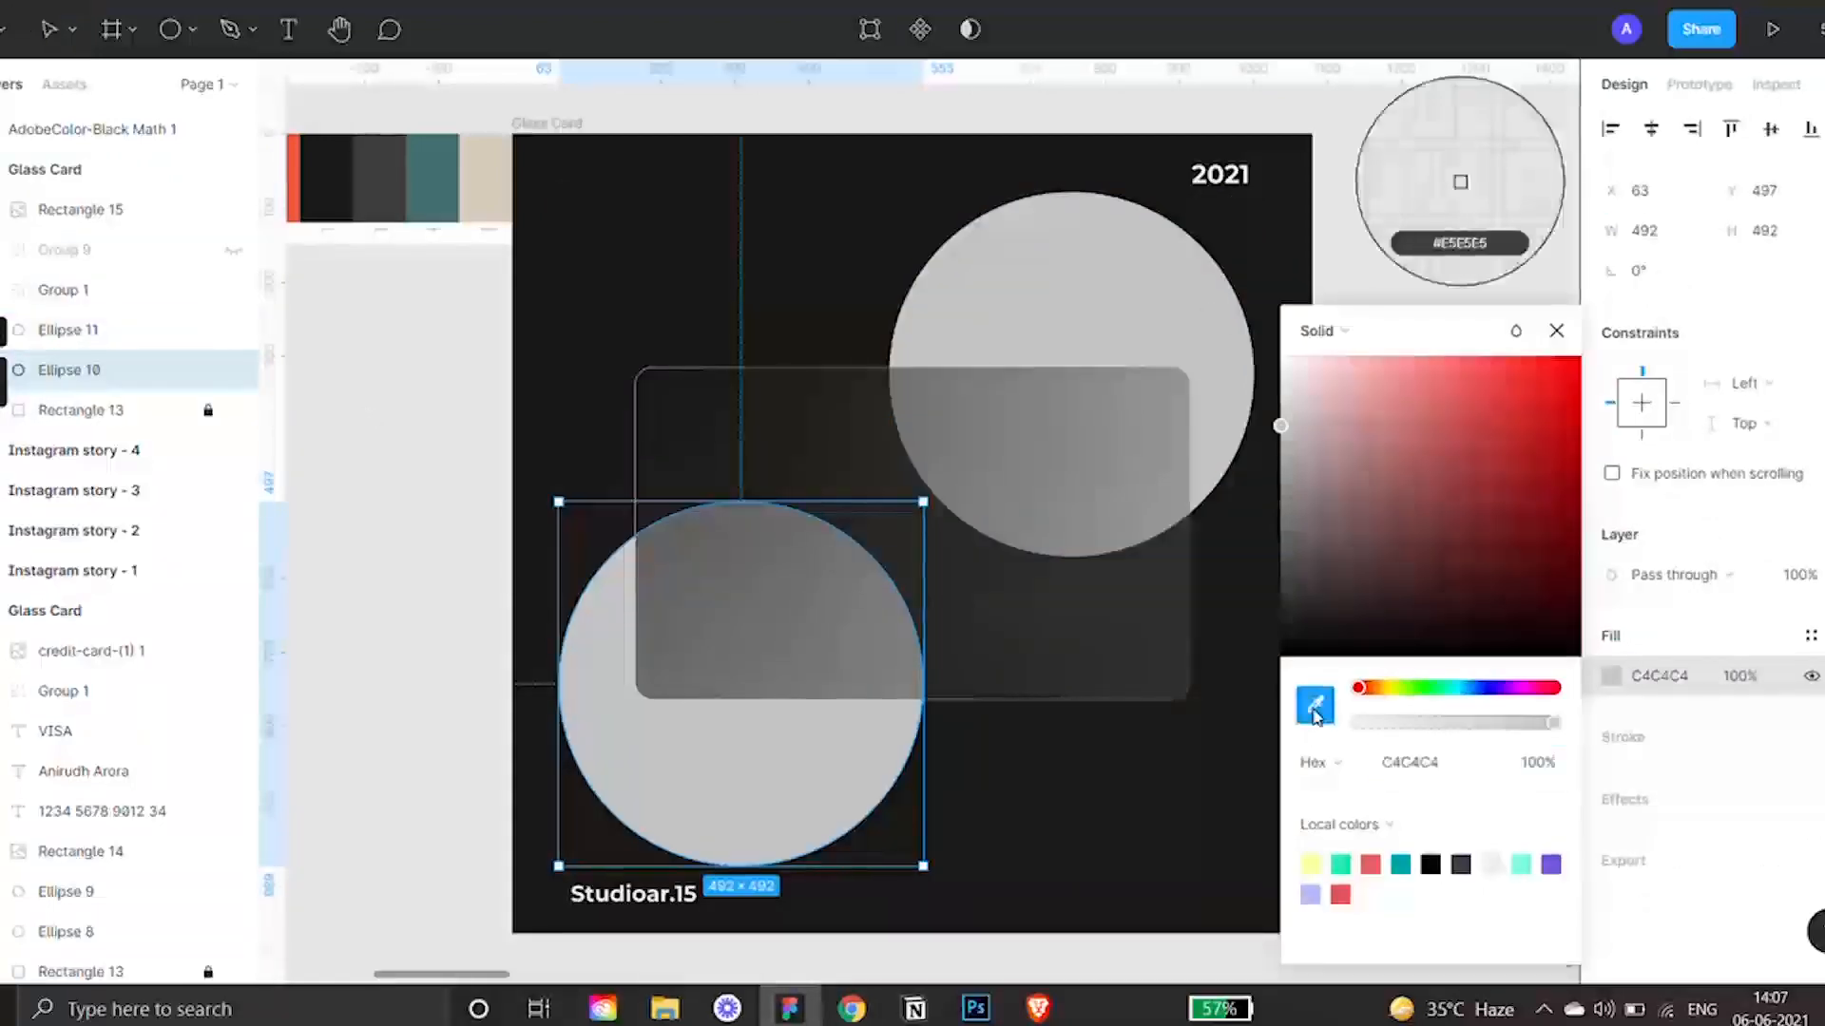
pyautogui.click(297, 172)
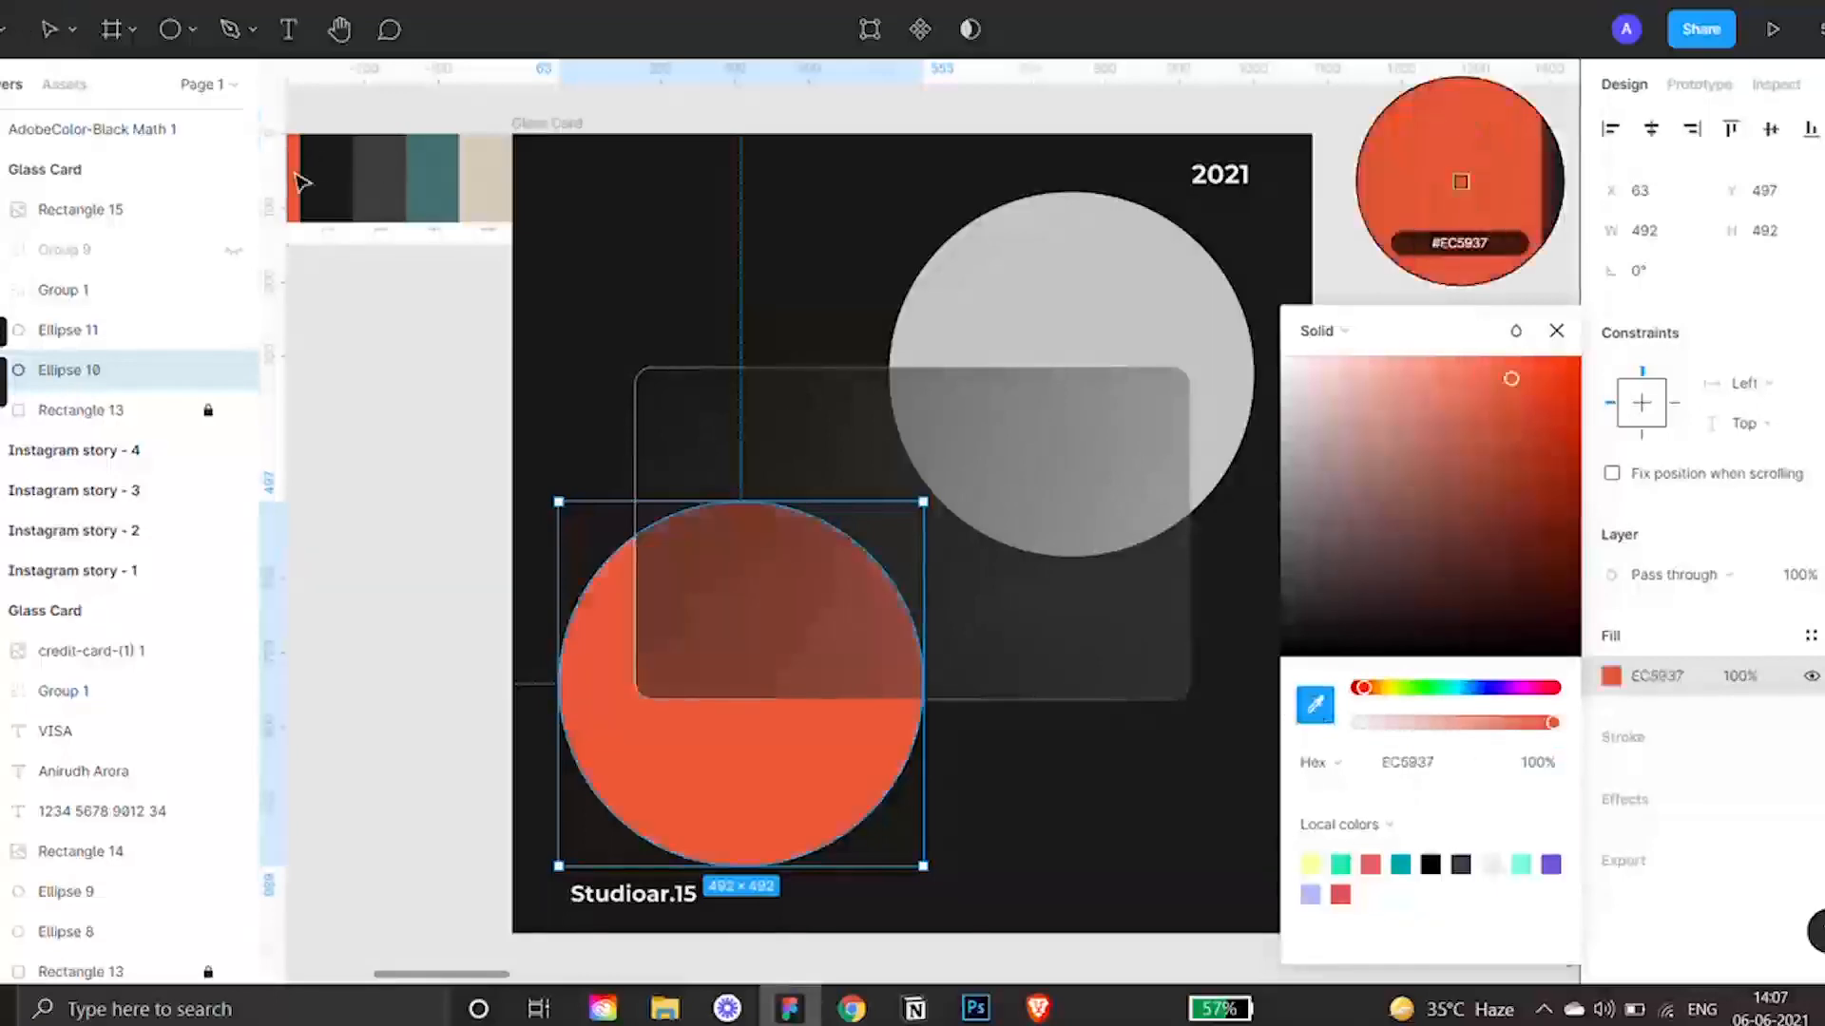
# Fill the upper-right circle with the beige D3CBBE sampled from the colour palette image.
pyautogui.click(1145, 269)
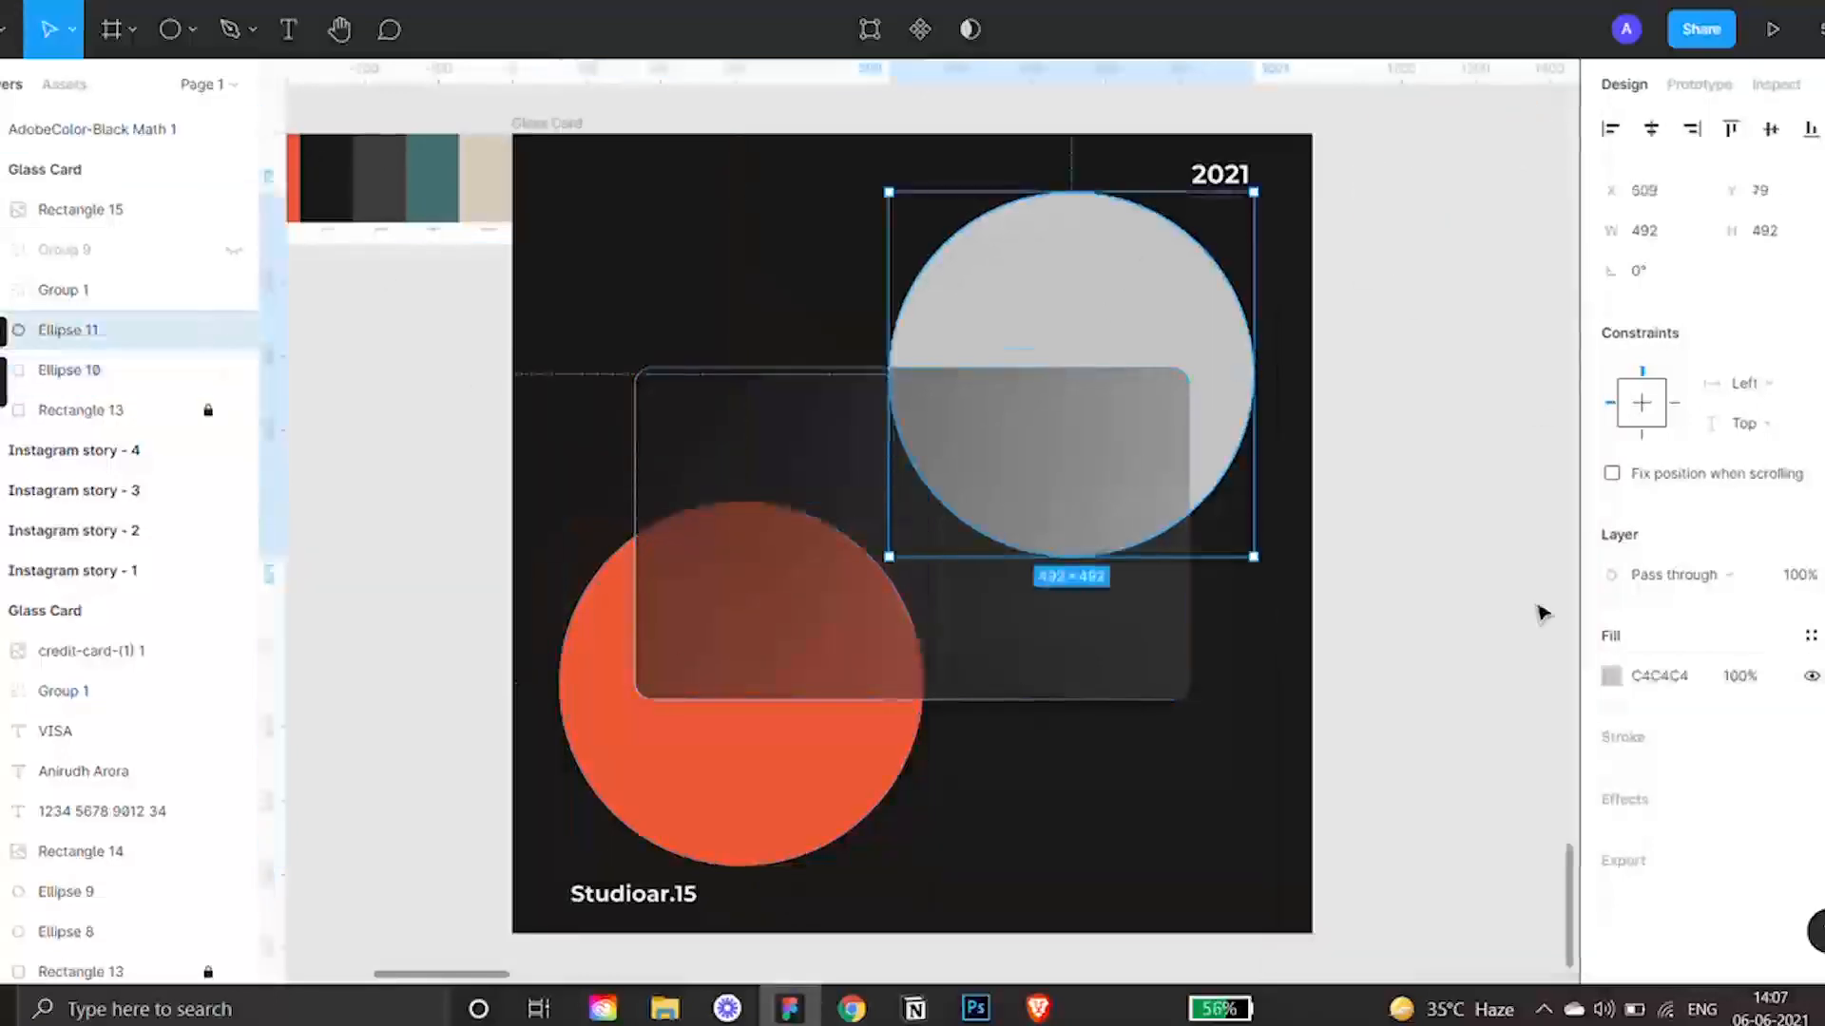
pyautogui.click(1611, 676)
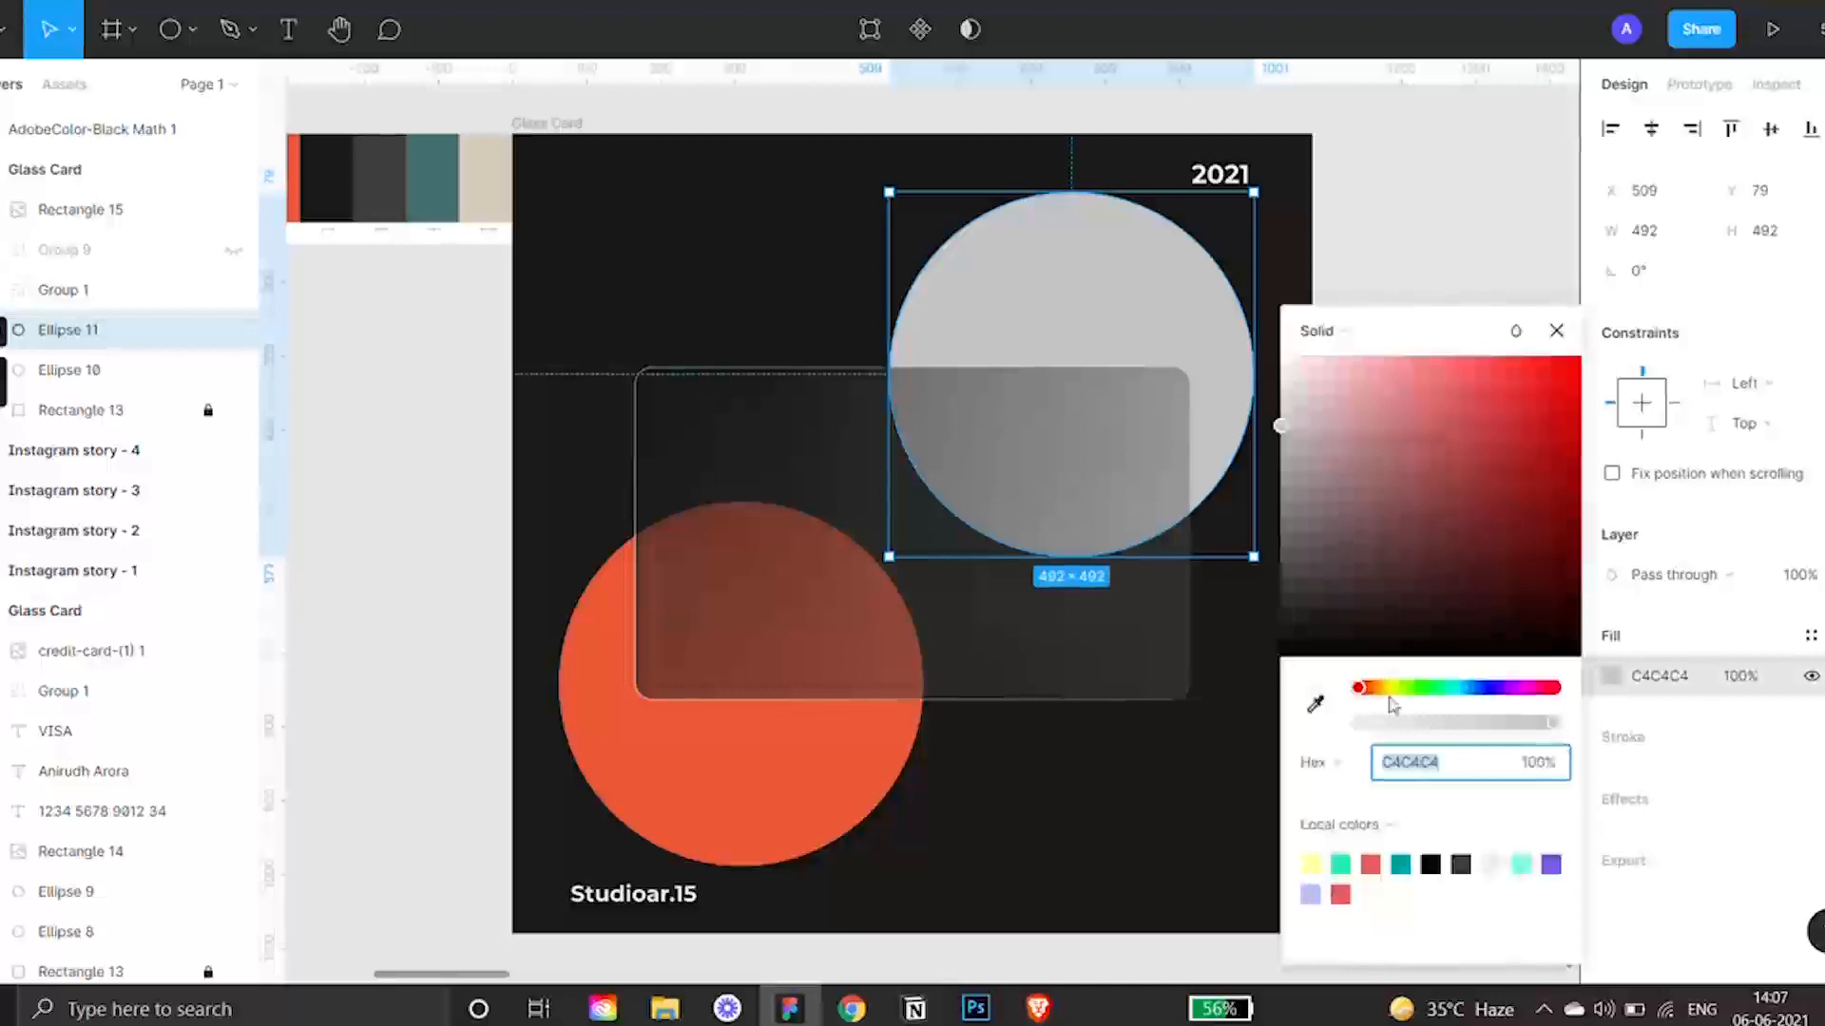
pyautogui.click(1316, 704)
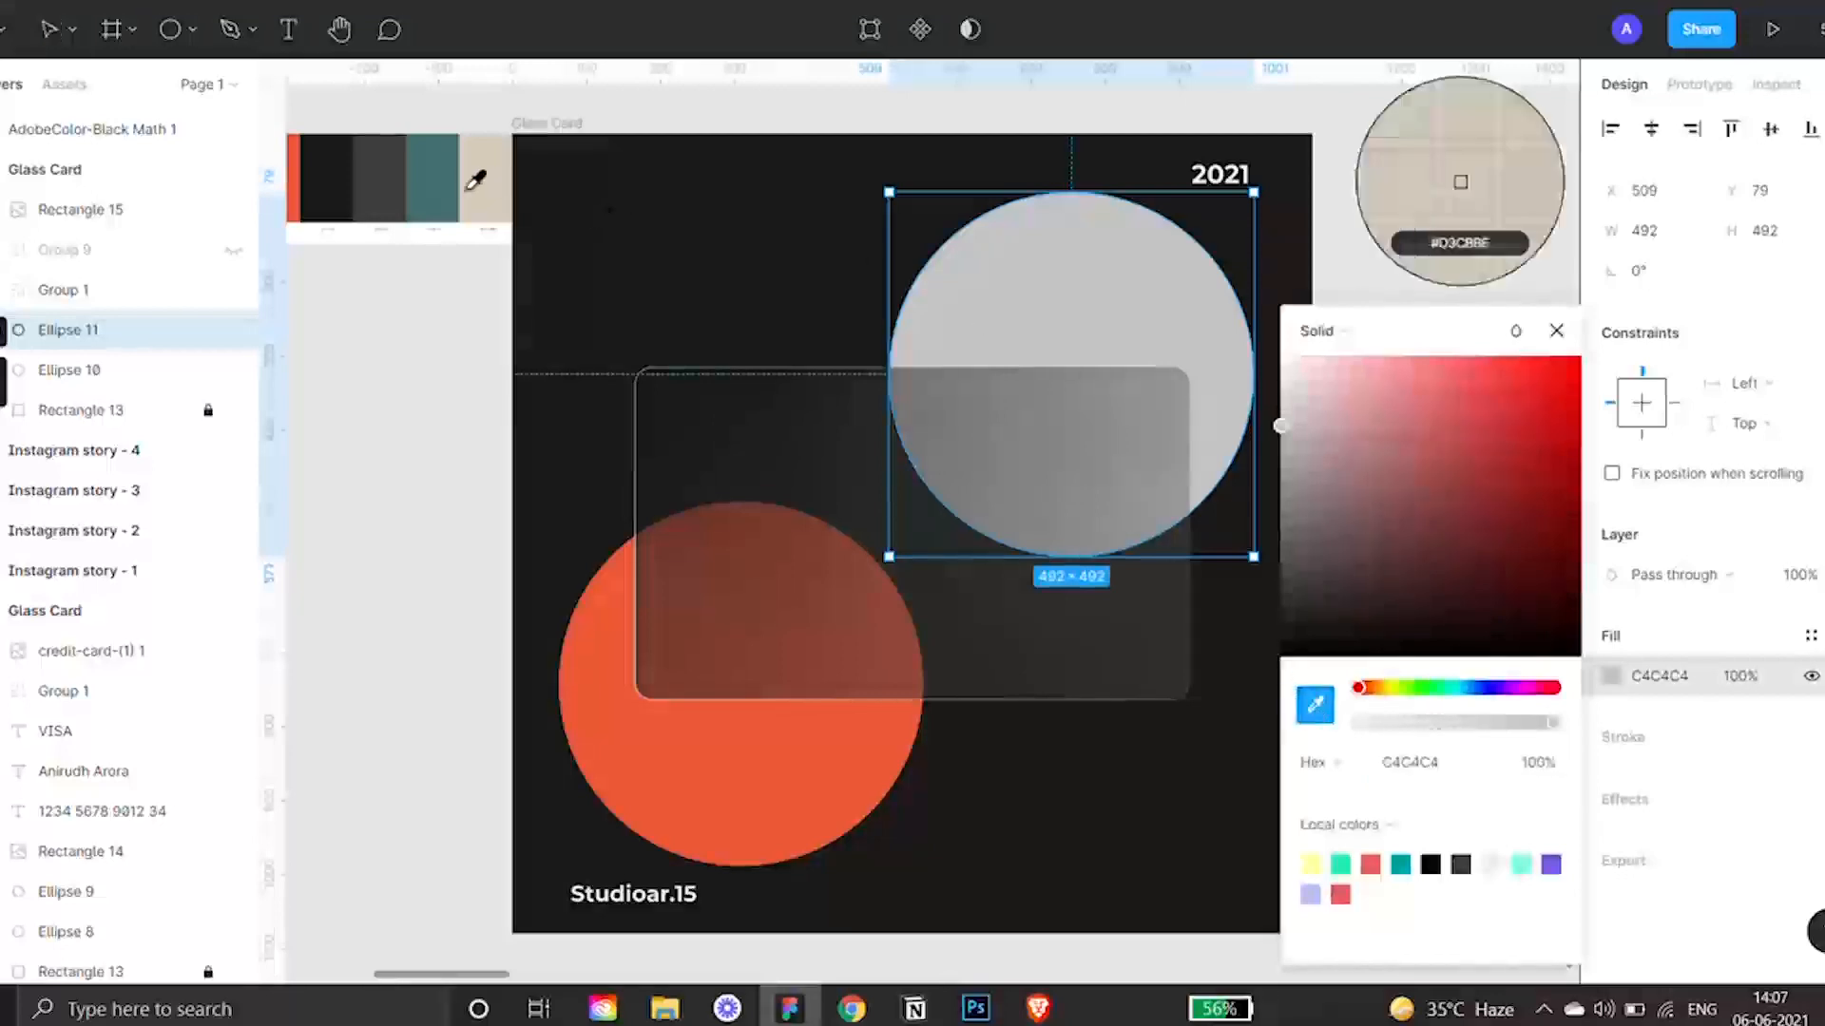
pyautogui.click(501, 159)
pyautogui.click(442, 546)
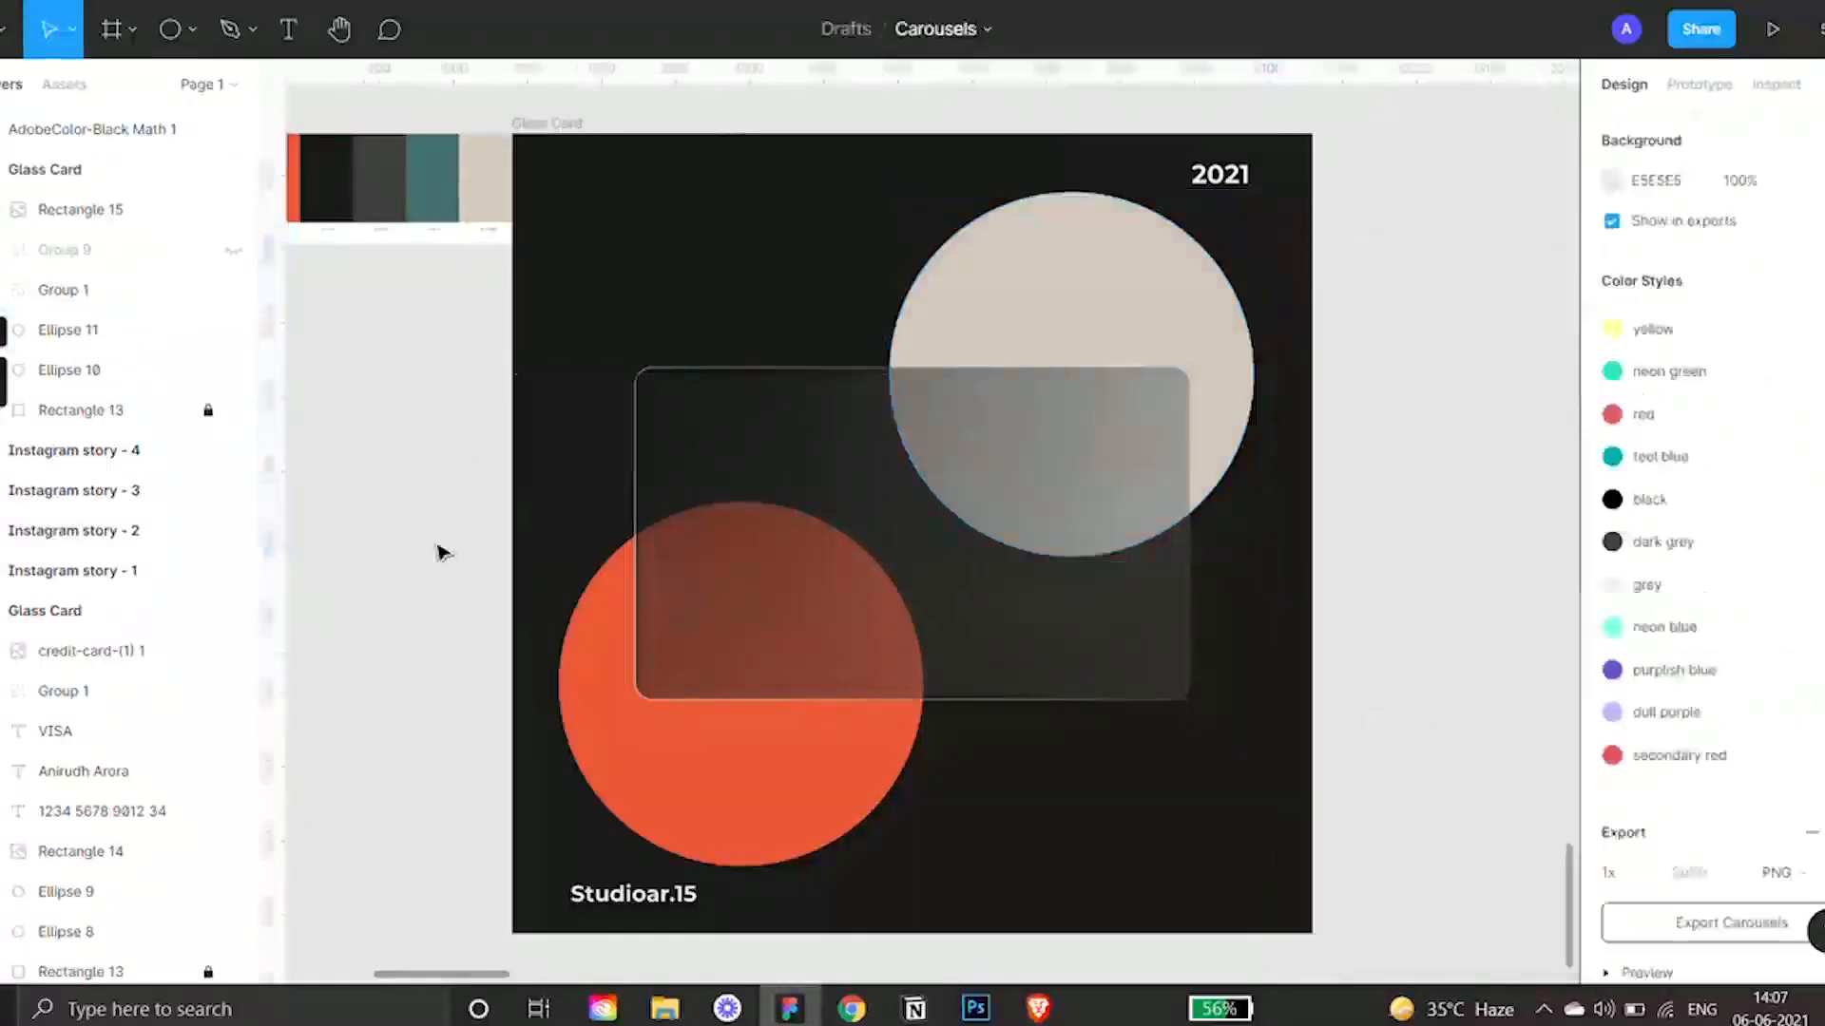
pyautogui.click(718, 770)
pyautogui.keyDown('shift'); pyautogui.click(1226, 327); pyautogui.keyUp('shift')
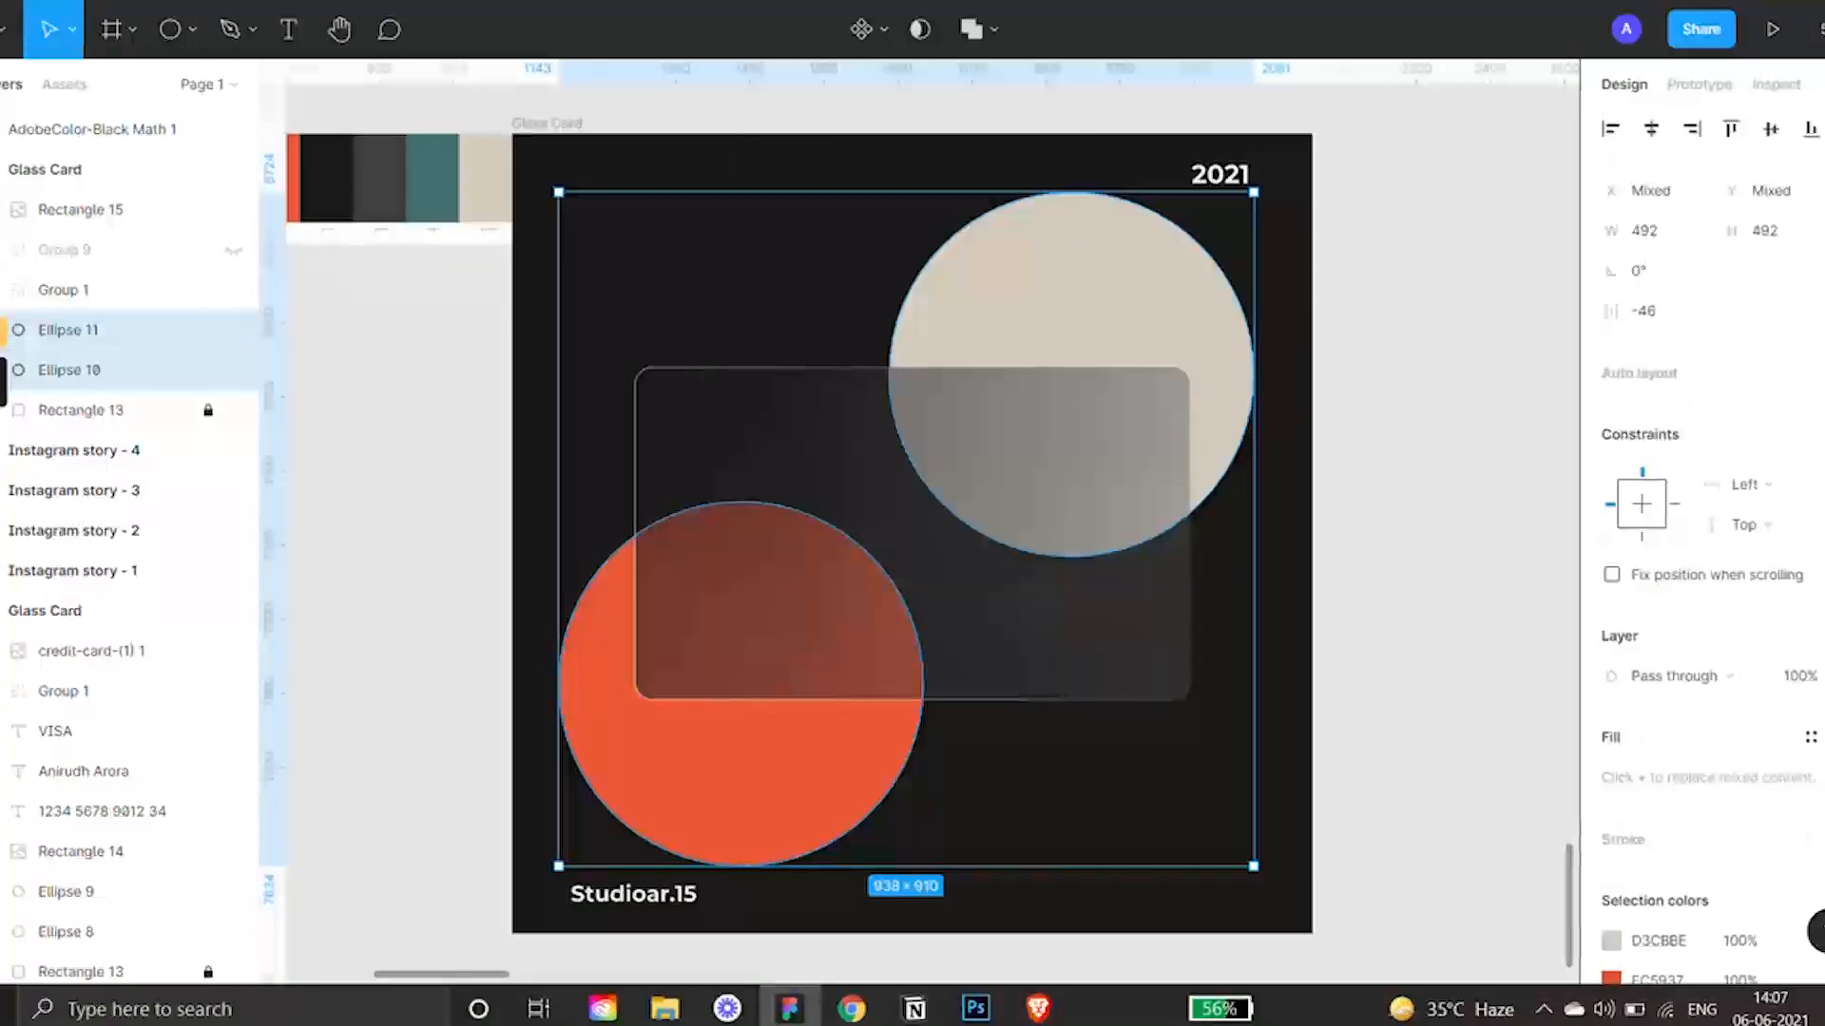
pyautogui.scroll(-3, 1702, 533)
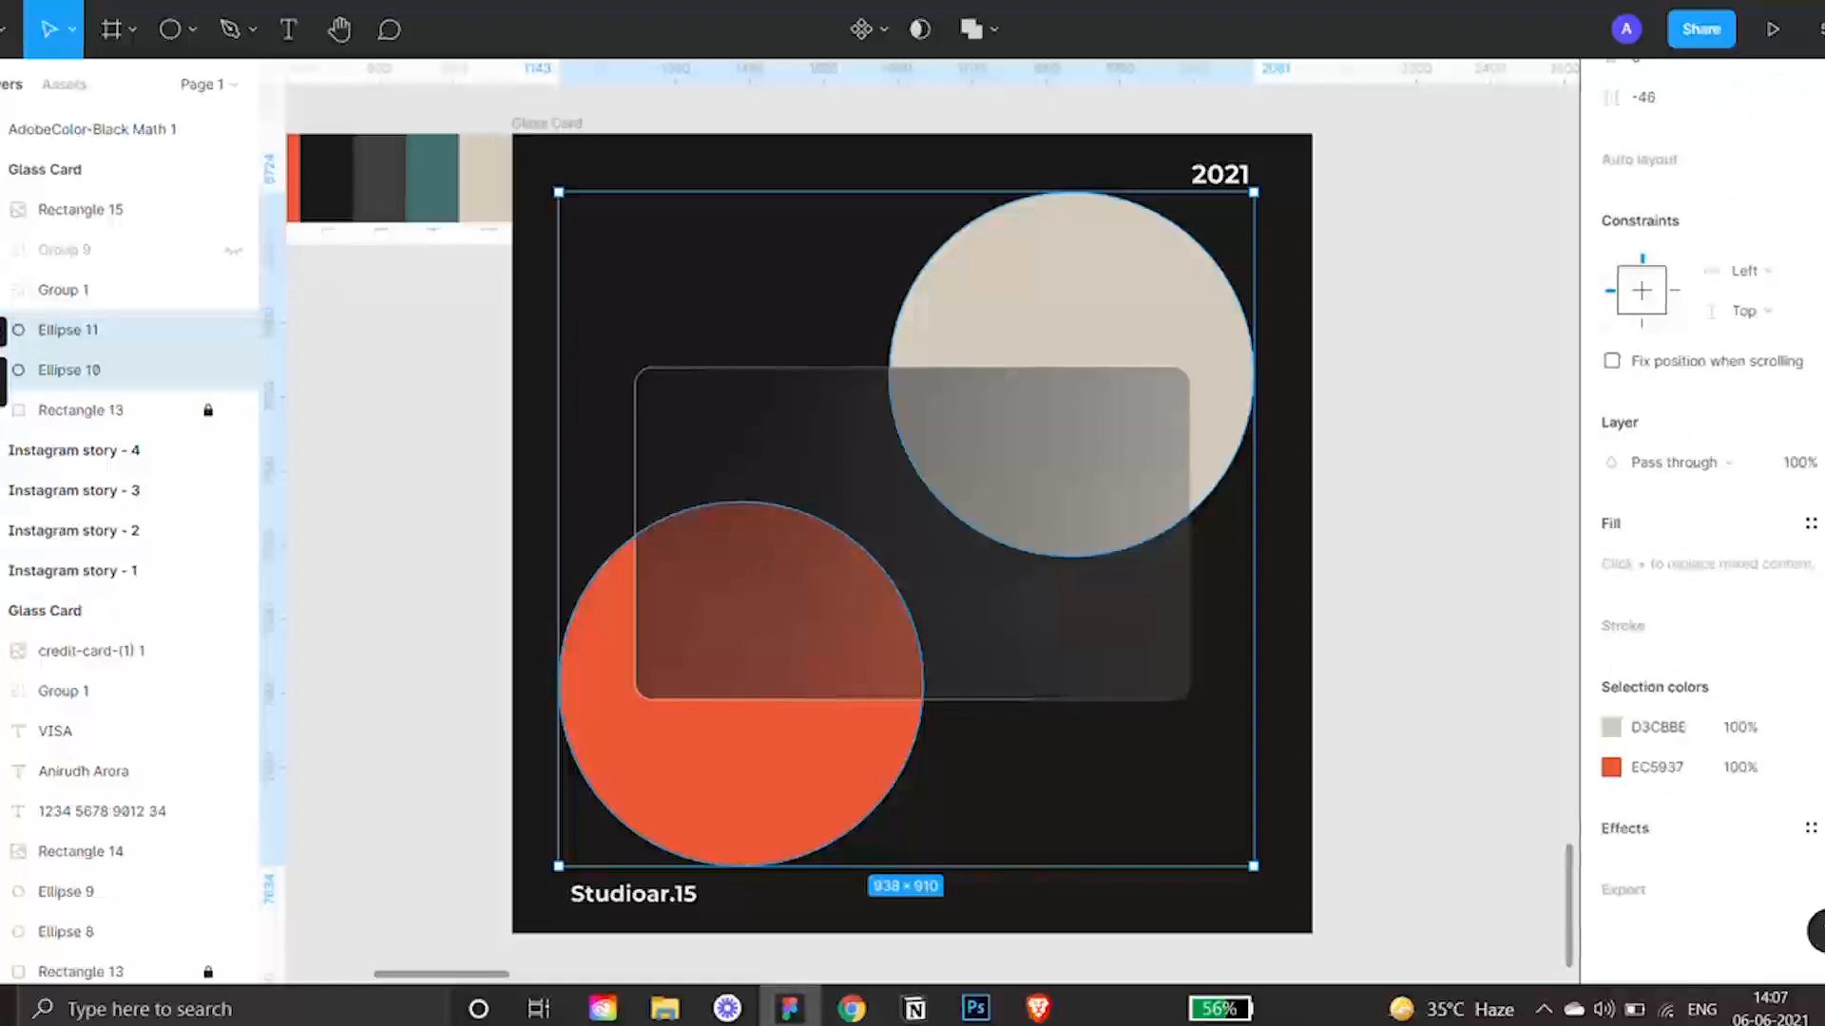
pyautogui.click(1817, 828)
pyautogui.click(1679, 872)
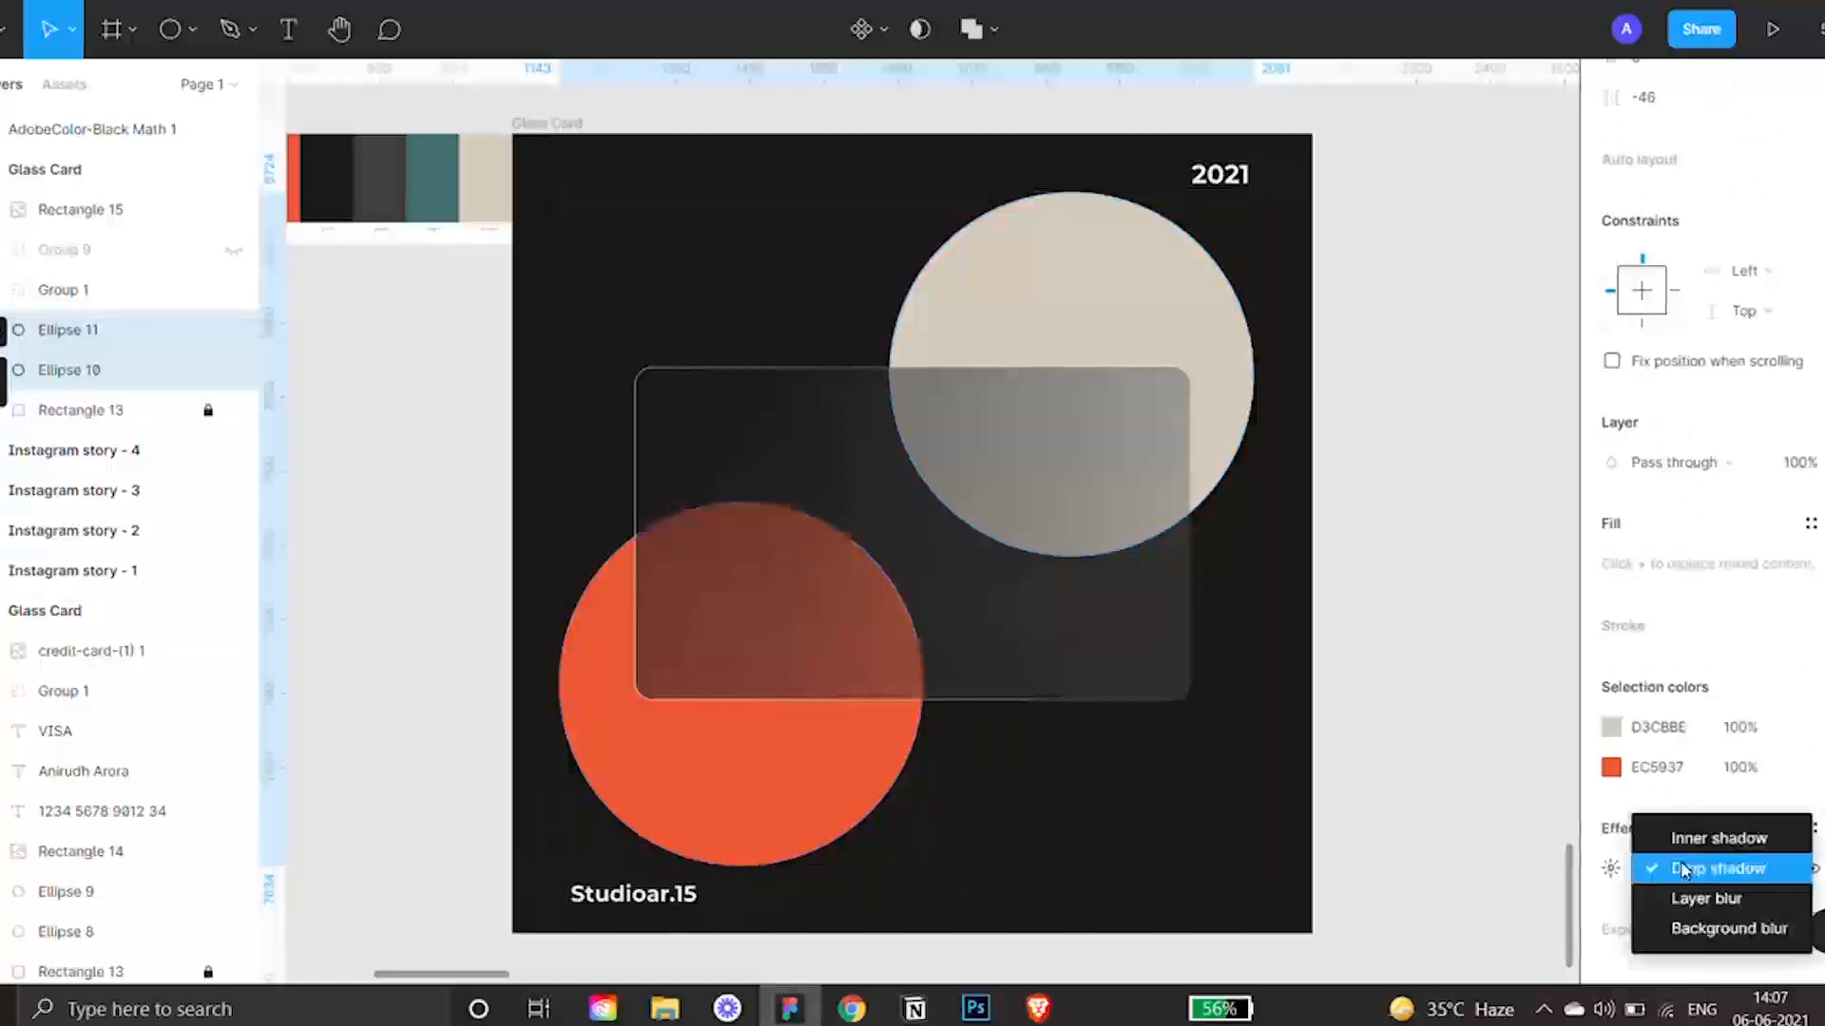
pyautogui.click(1682, 929)
pyautogui.click(1612, 870)
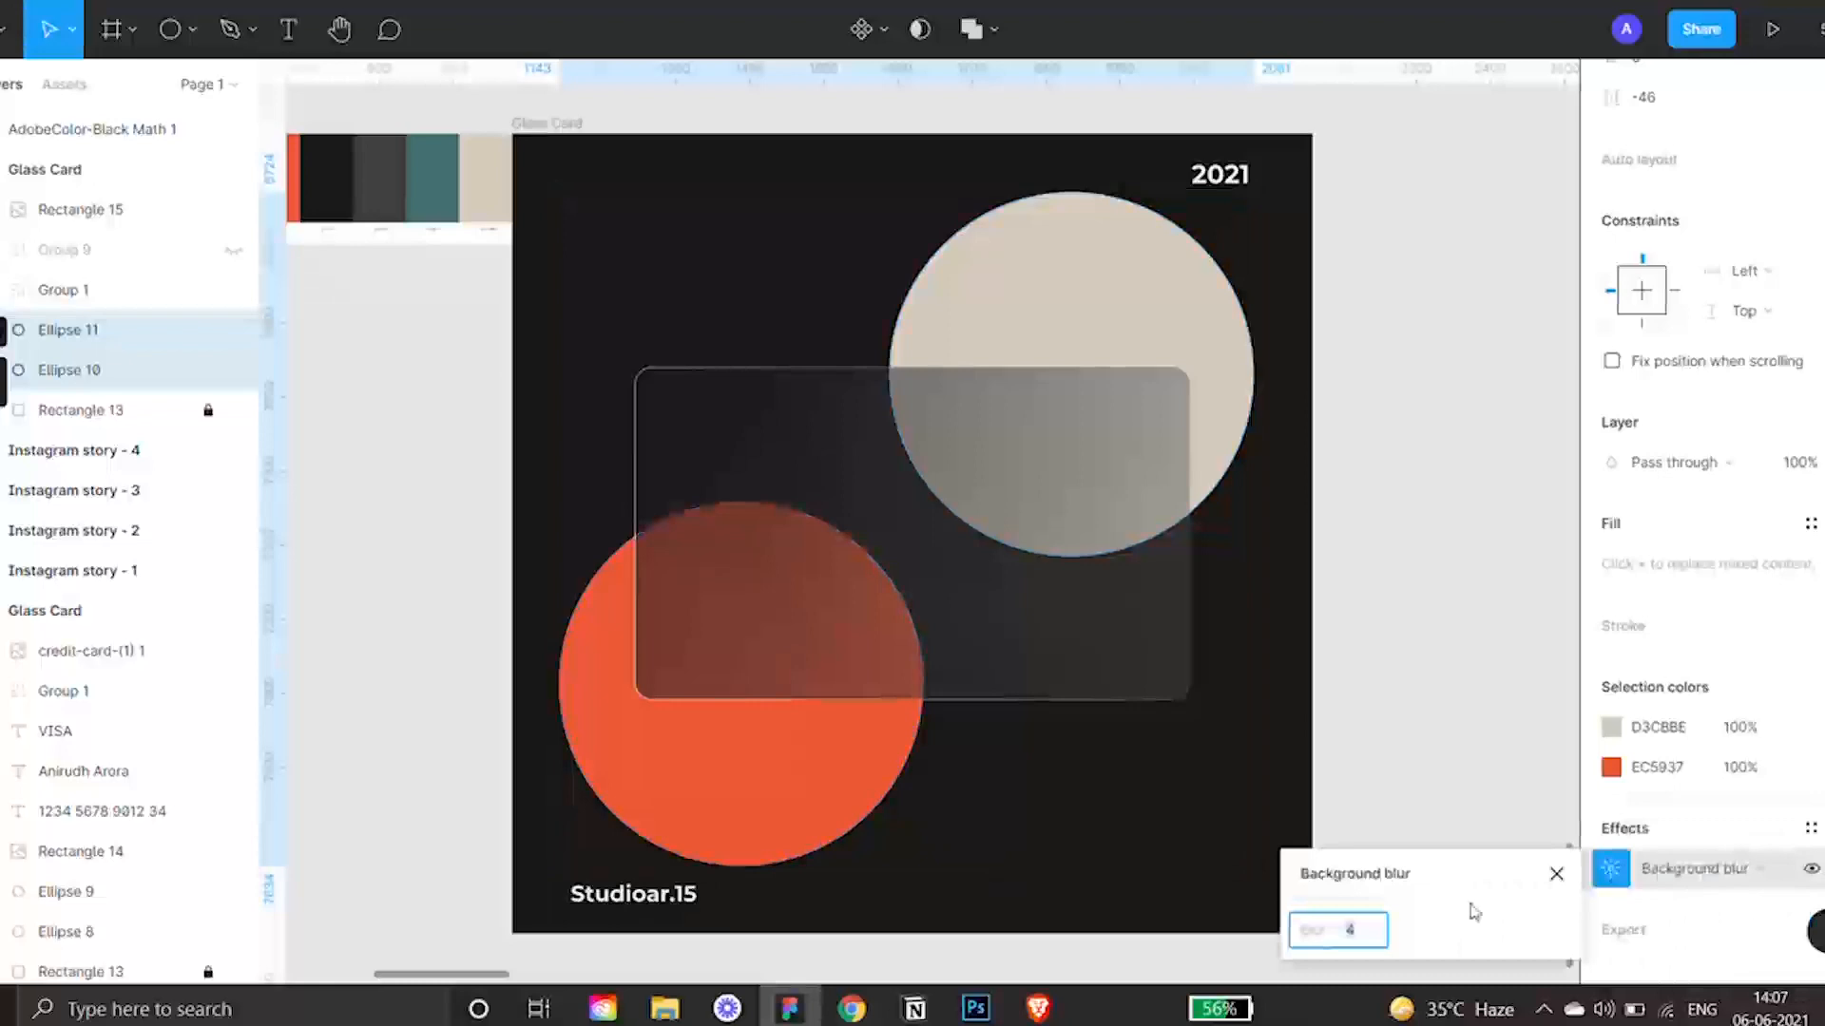
pyautogui.click(1433, 618)
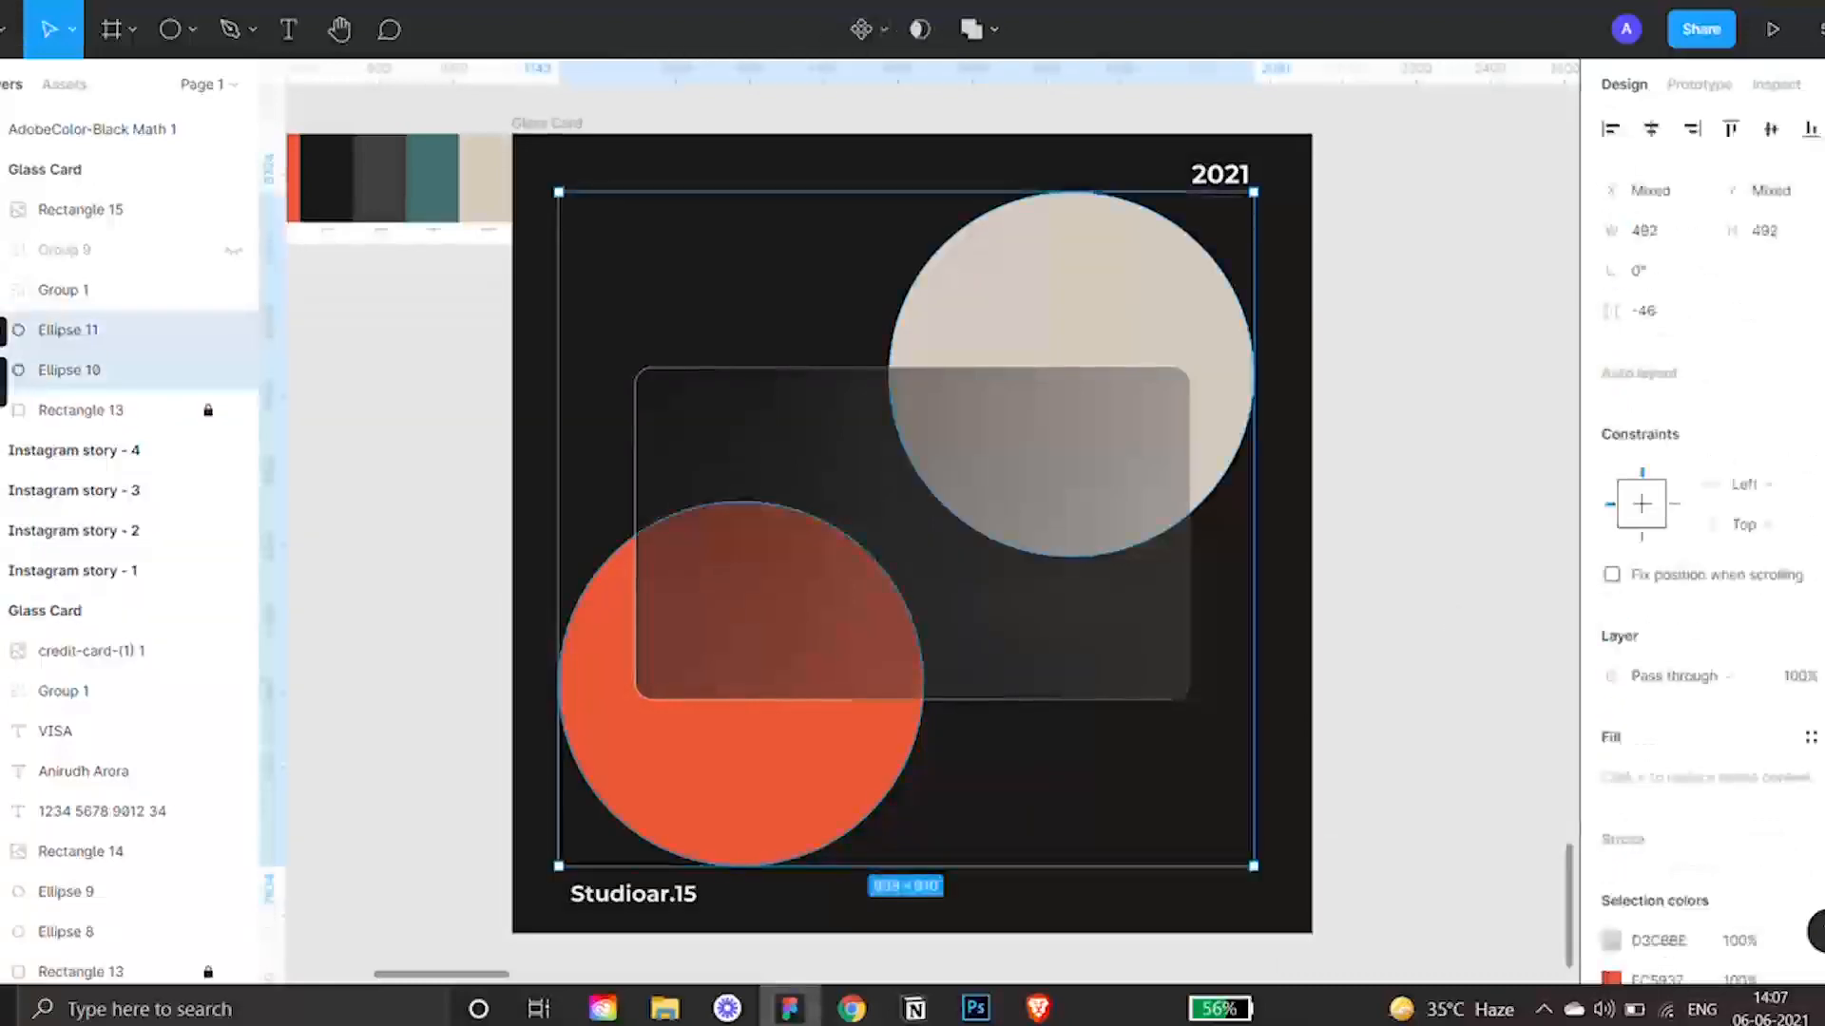
pyautogui.scroll(-3, 1701, 522)
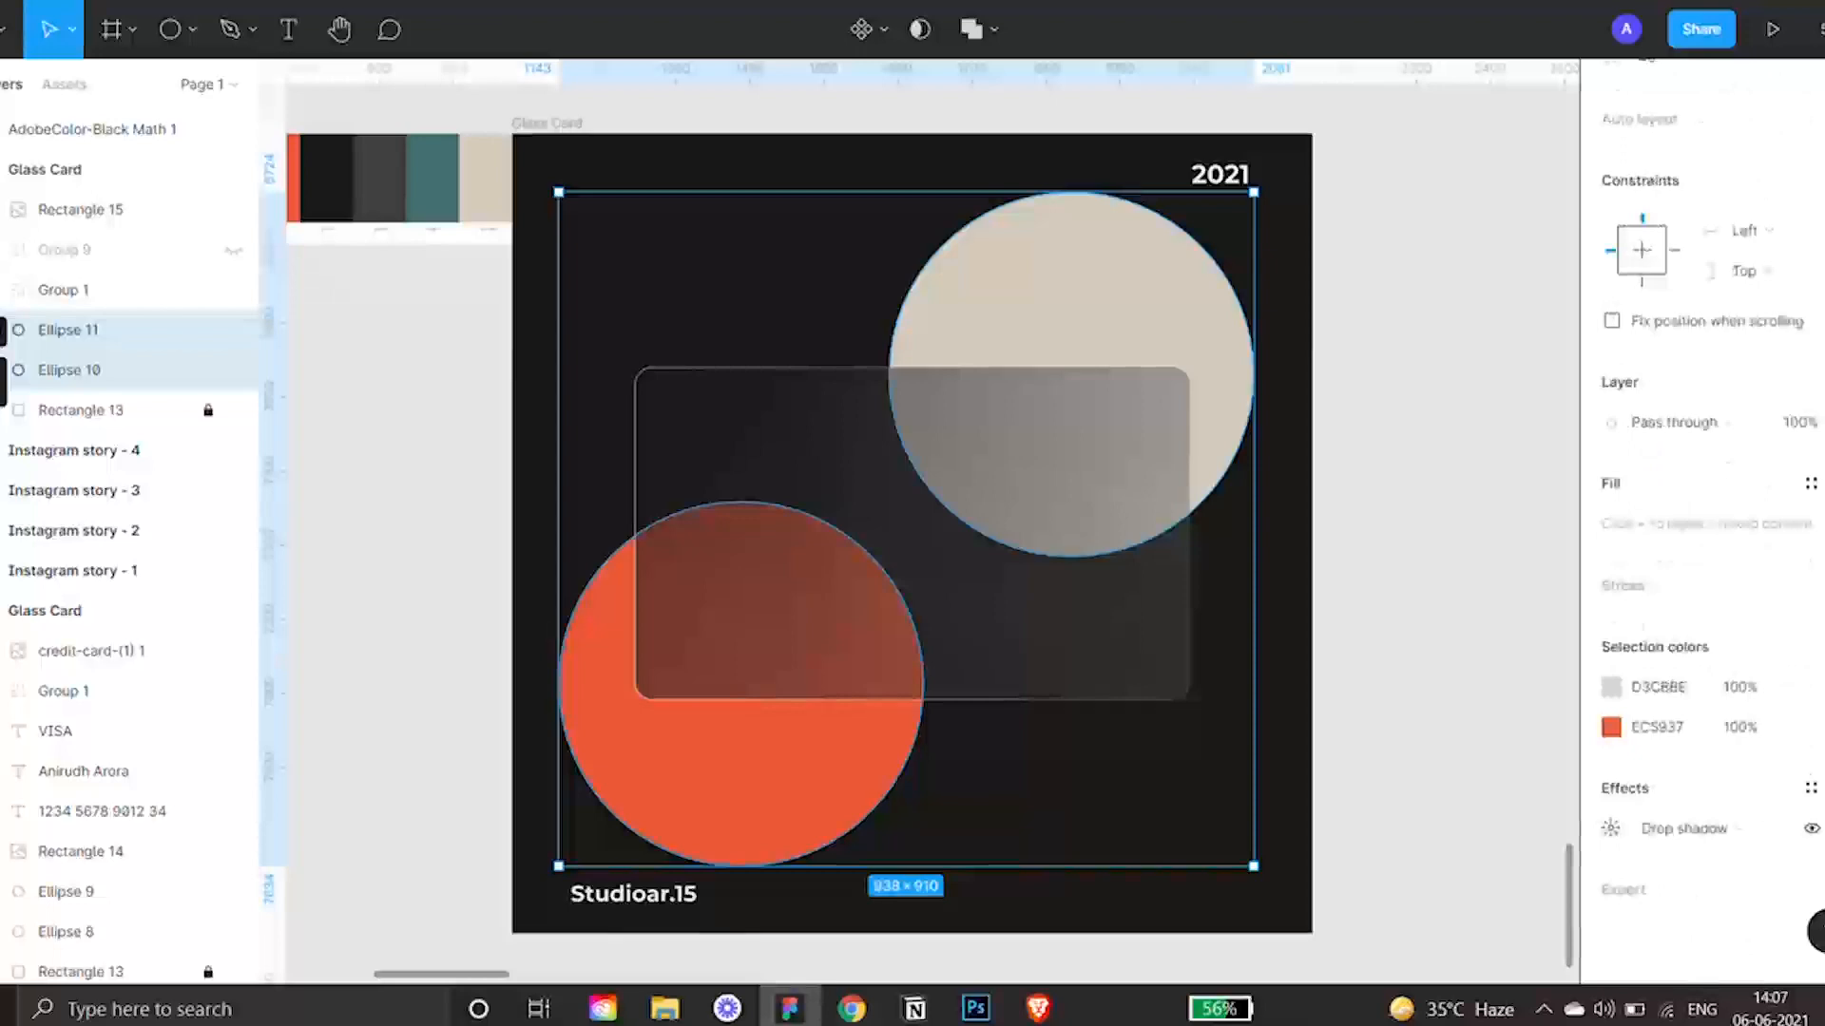
pyautogui.click(1824, 829)
# Add a background blur effect of 10 to the 750 × 450 glass card rectangle.
pyautogui.click(1072, 529)
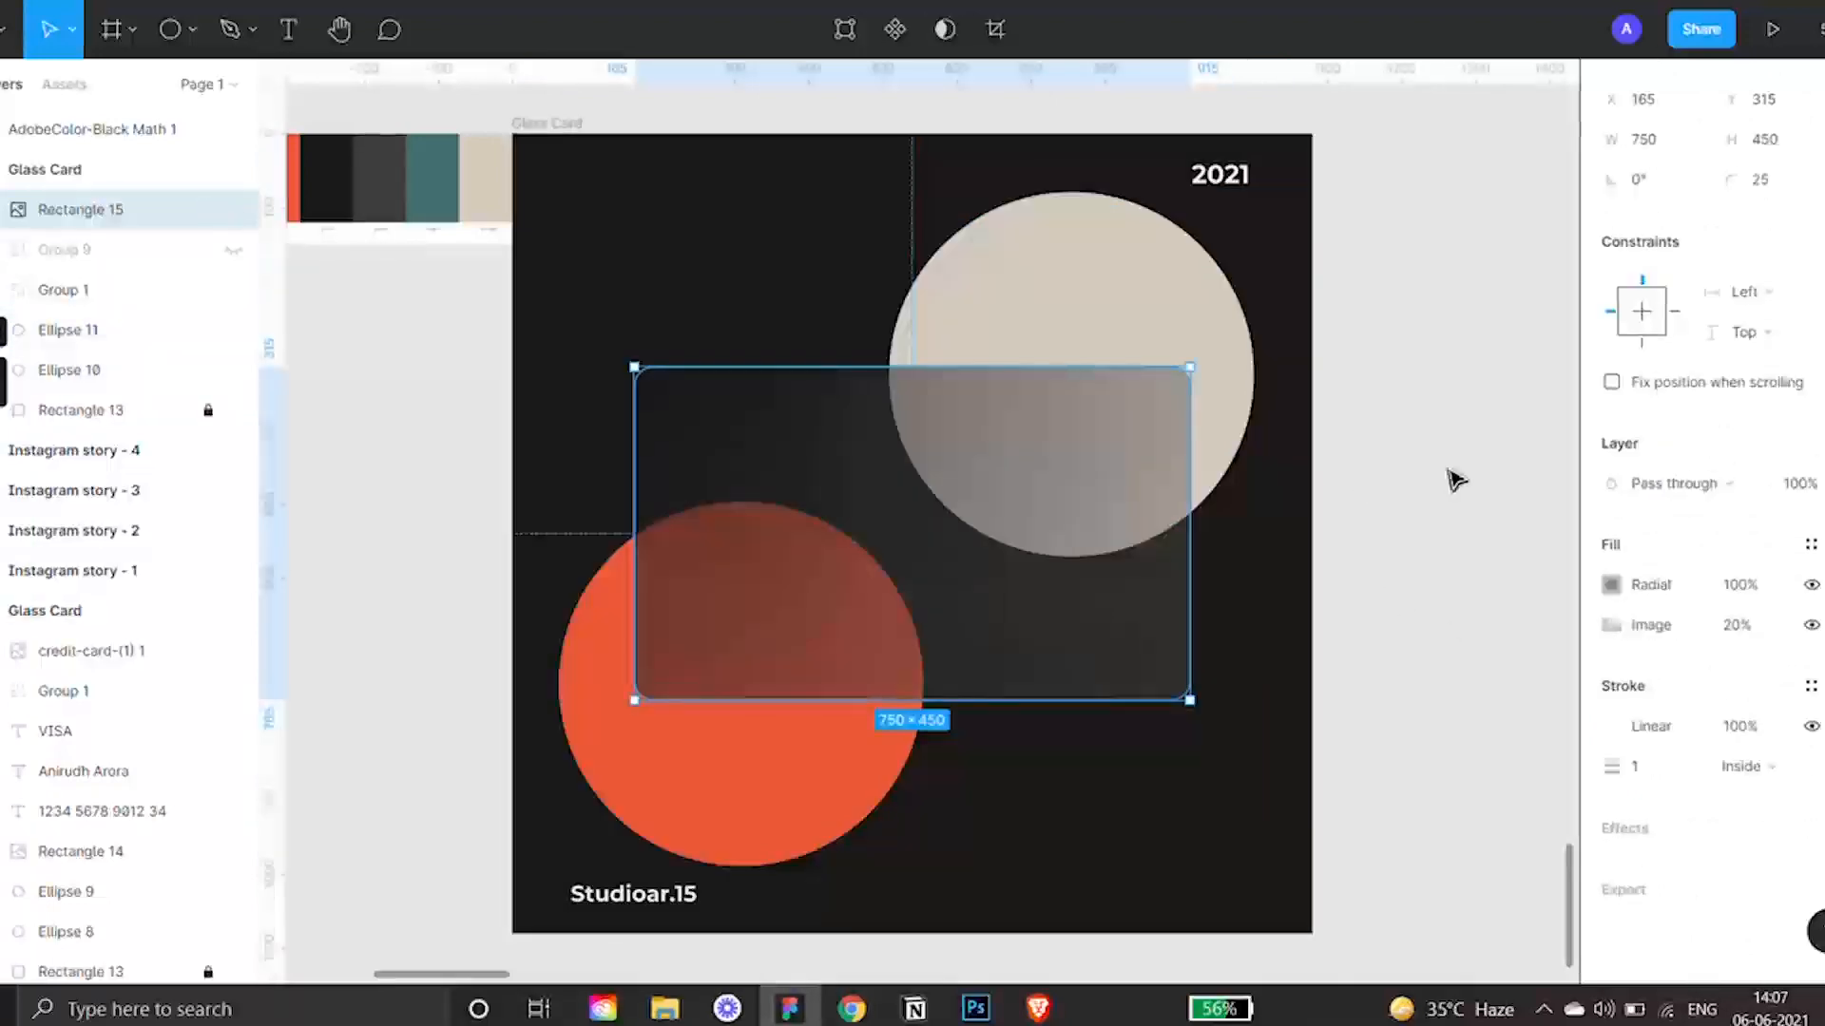
pyautogui.click(1810, 828)
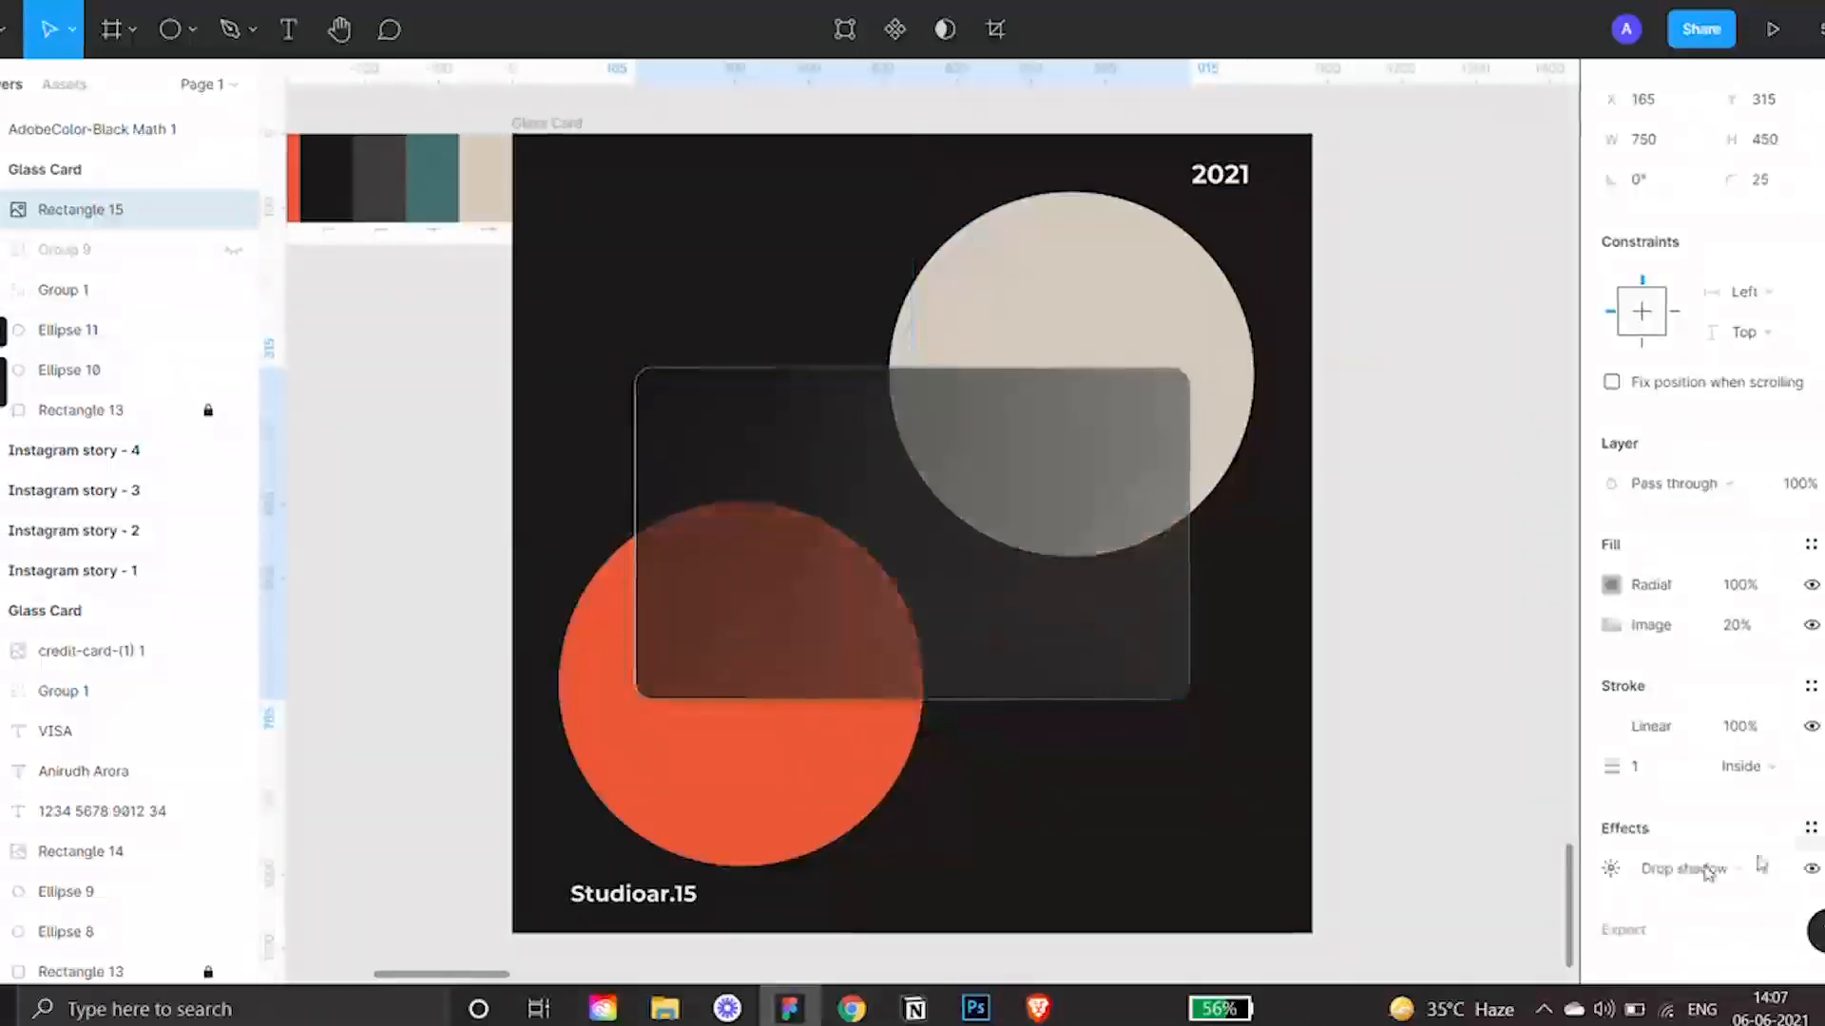
pyautogui.click(1694, 868)
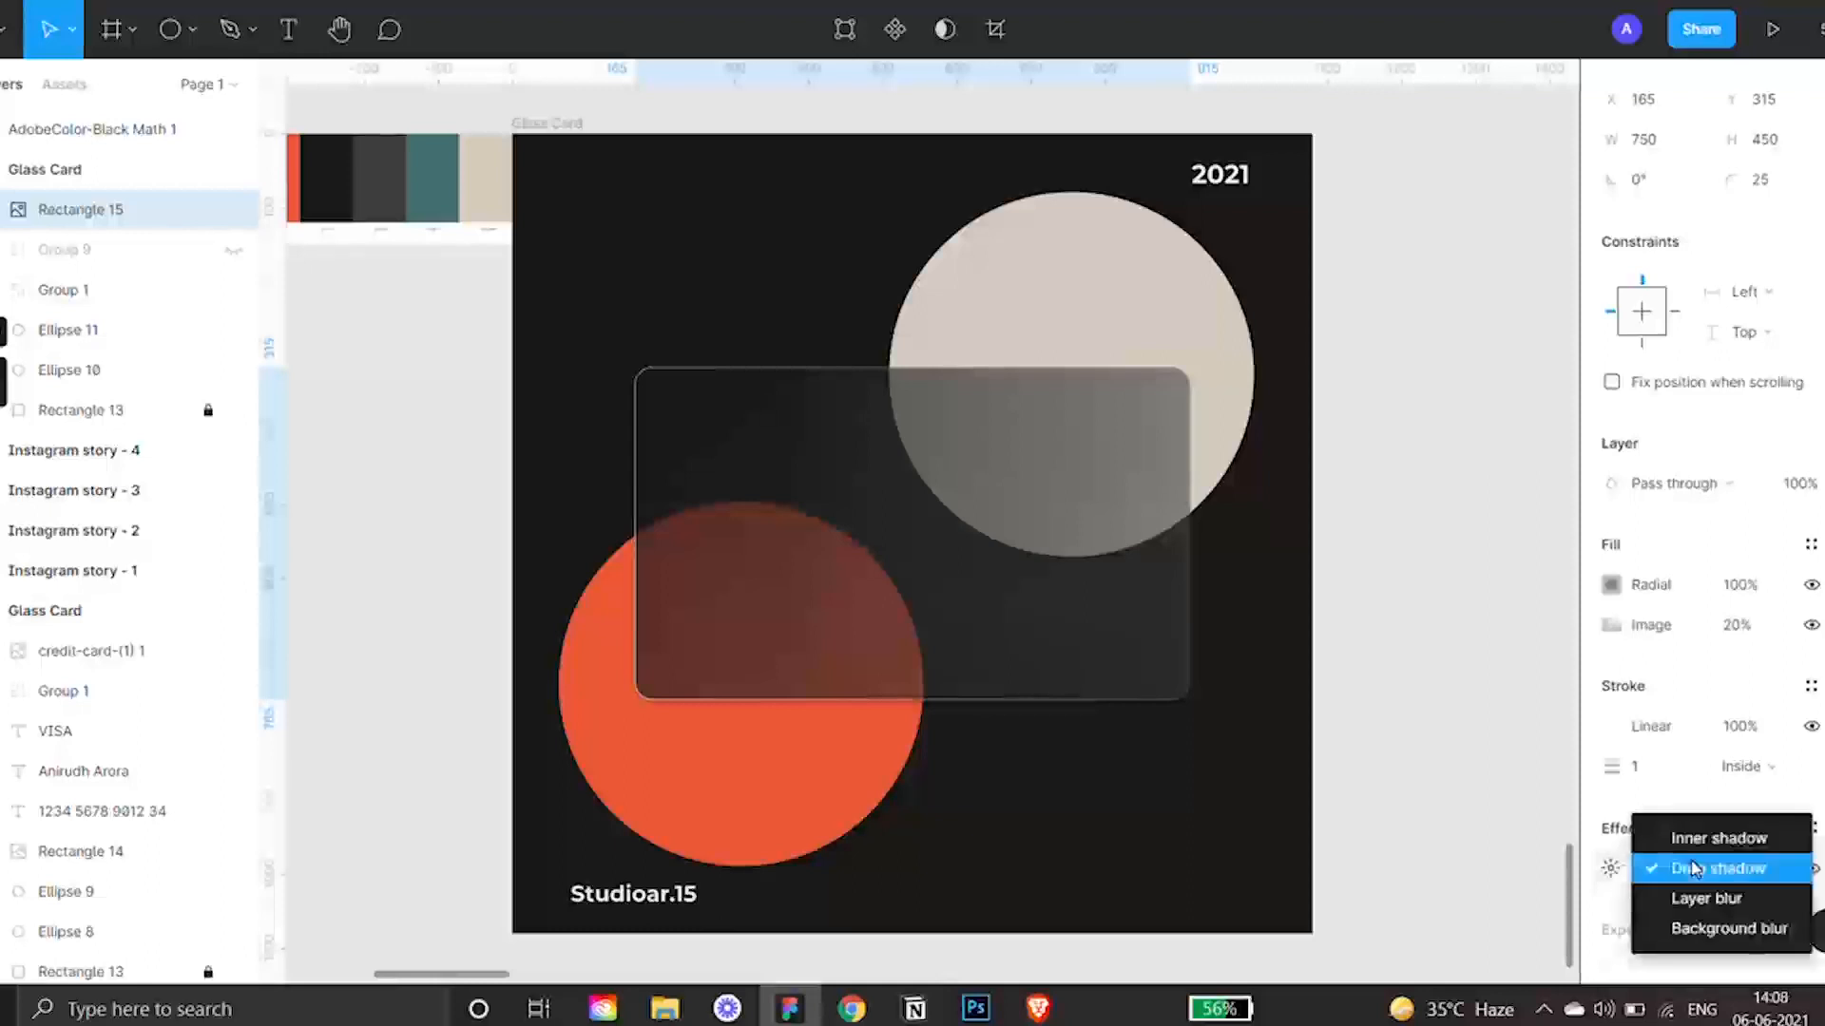
pyautogui.click(1732, 930)
pyautogui.click(1610, 868)
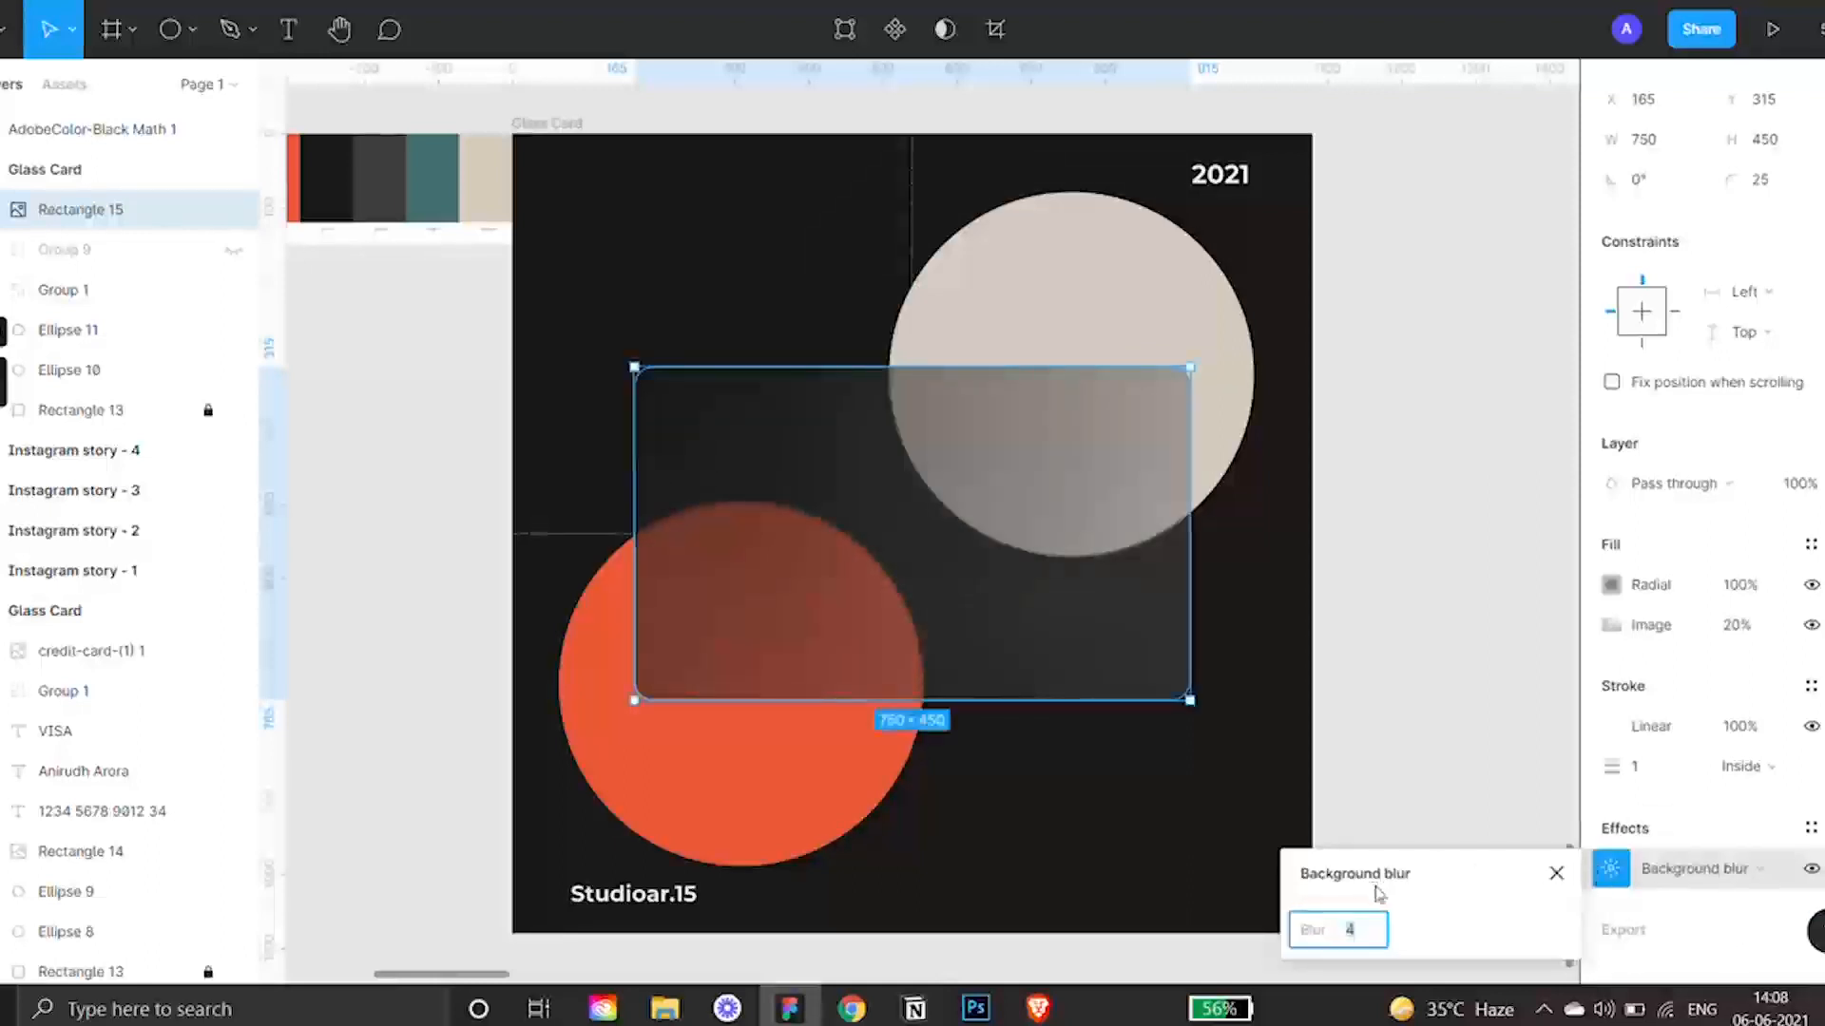
pyautogui.click(1366, 927)
pyautogui.write('10')
pyautogui.press('Return')
pyautogui.click(1494, 452)
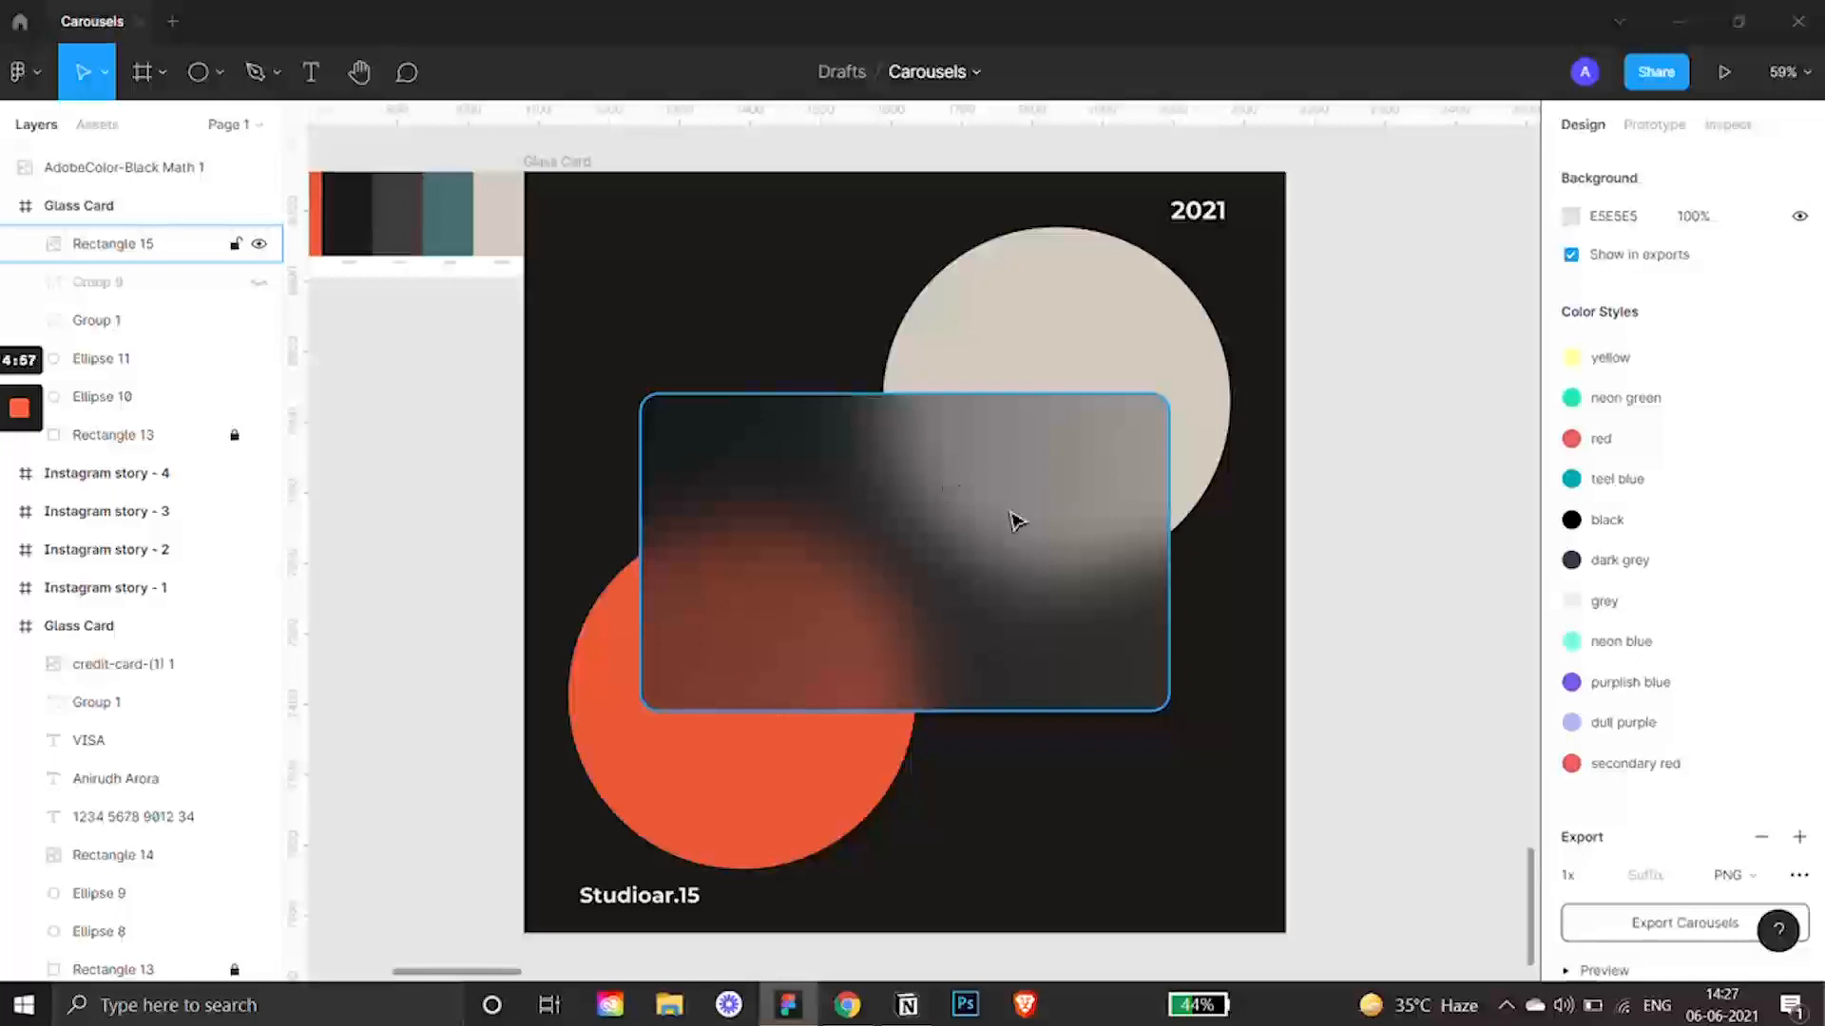
# Recolour the card's linear stroke gradient with the circles' sampled colours: orange-red EC5937 at the lower-left stop and beige D3CBBE at the upper-right stop.
pyautogui.click(921, 574)
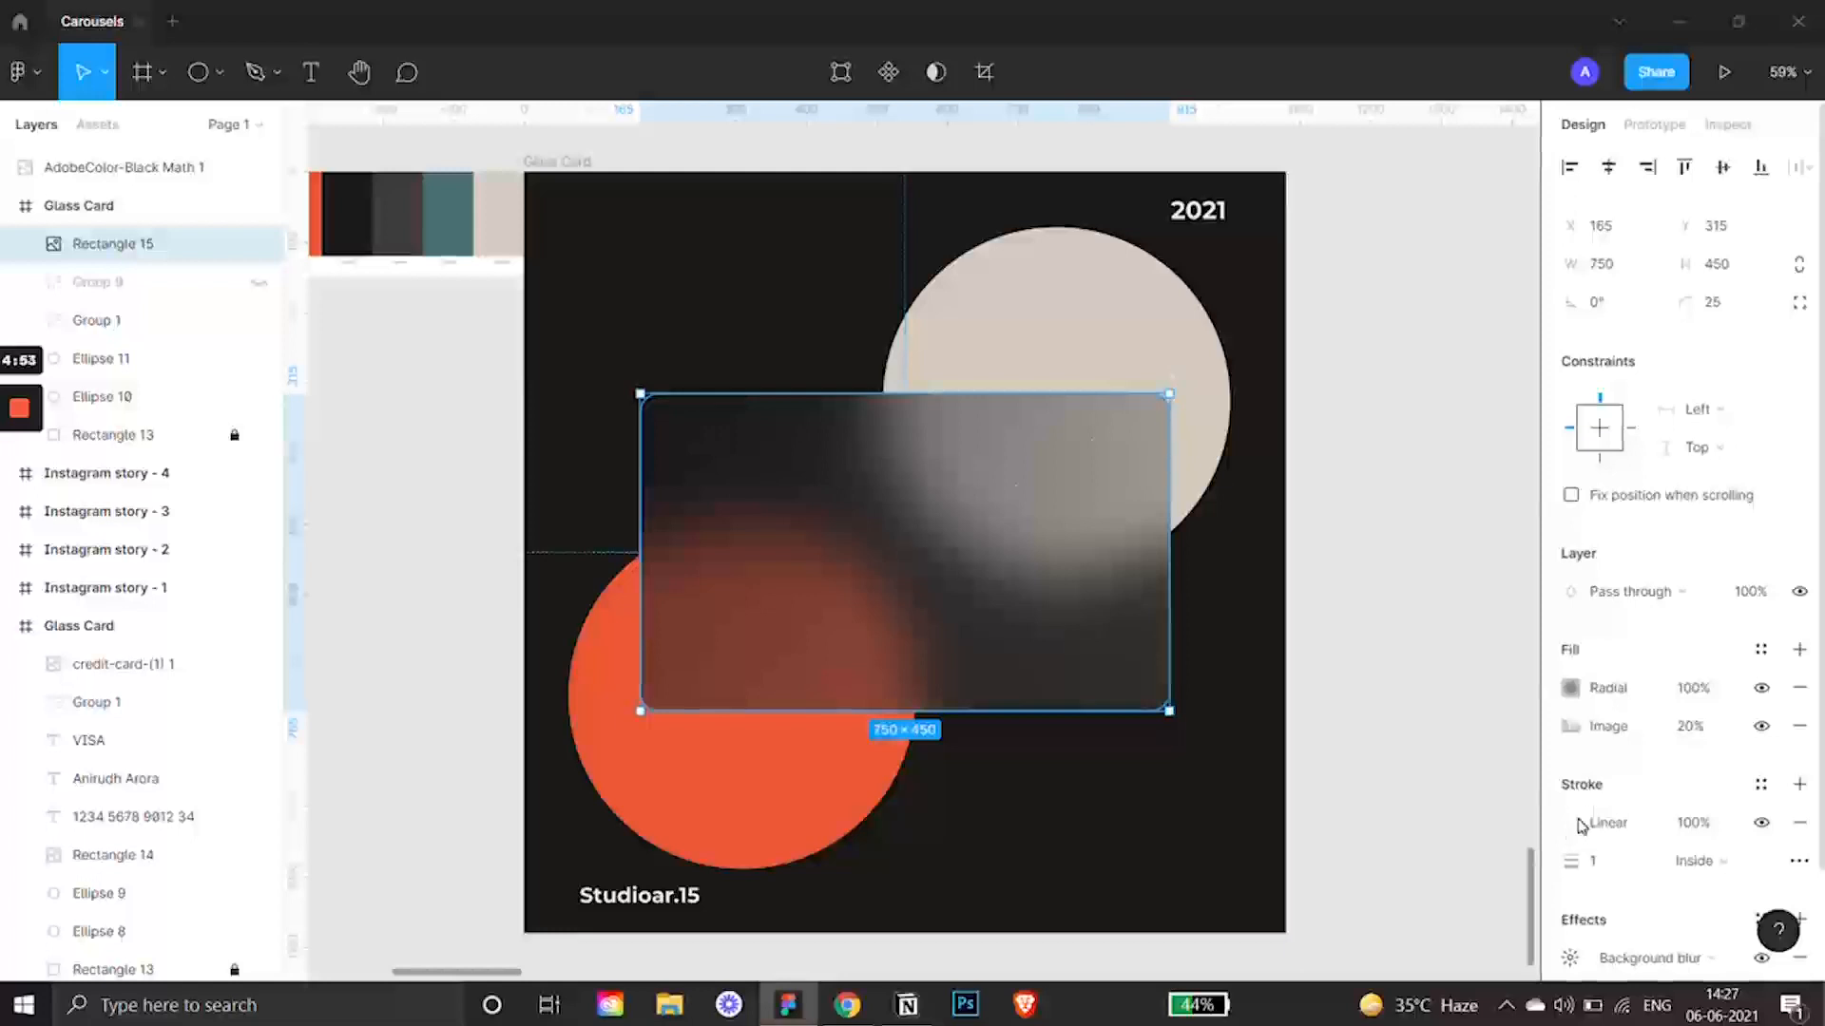
pyautogui.click(1580, 823)
pyautogui.click(1289, 326)
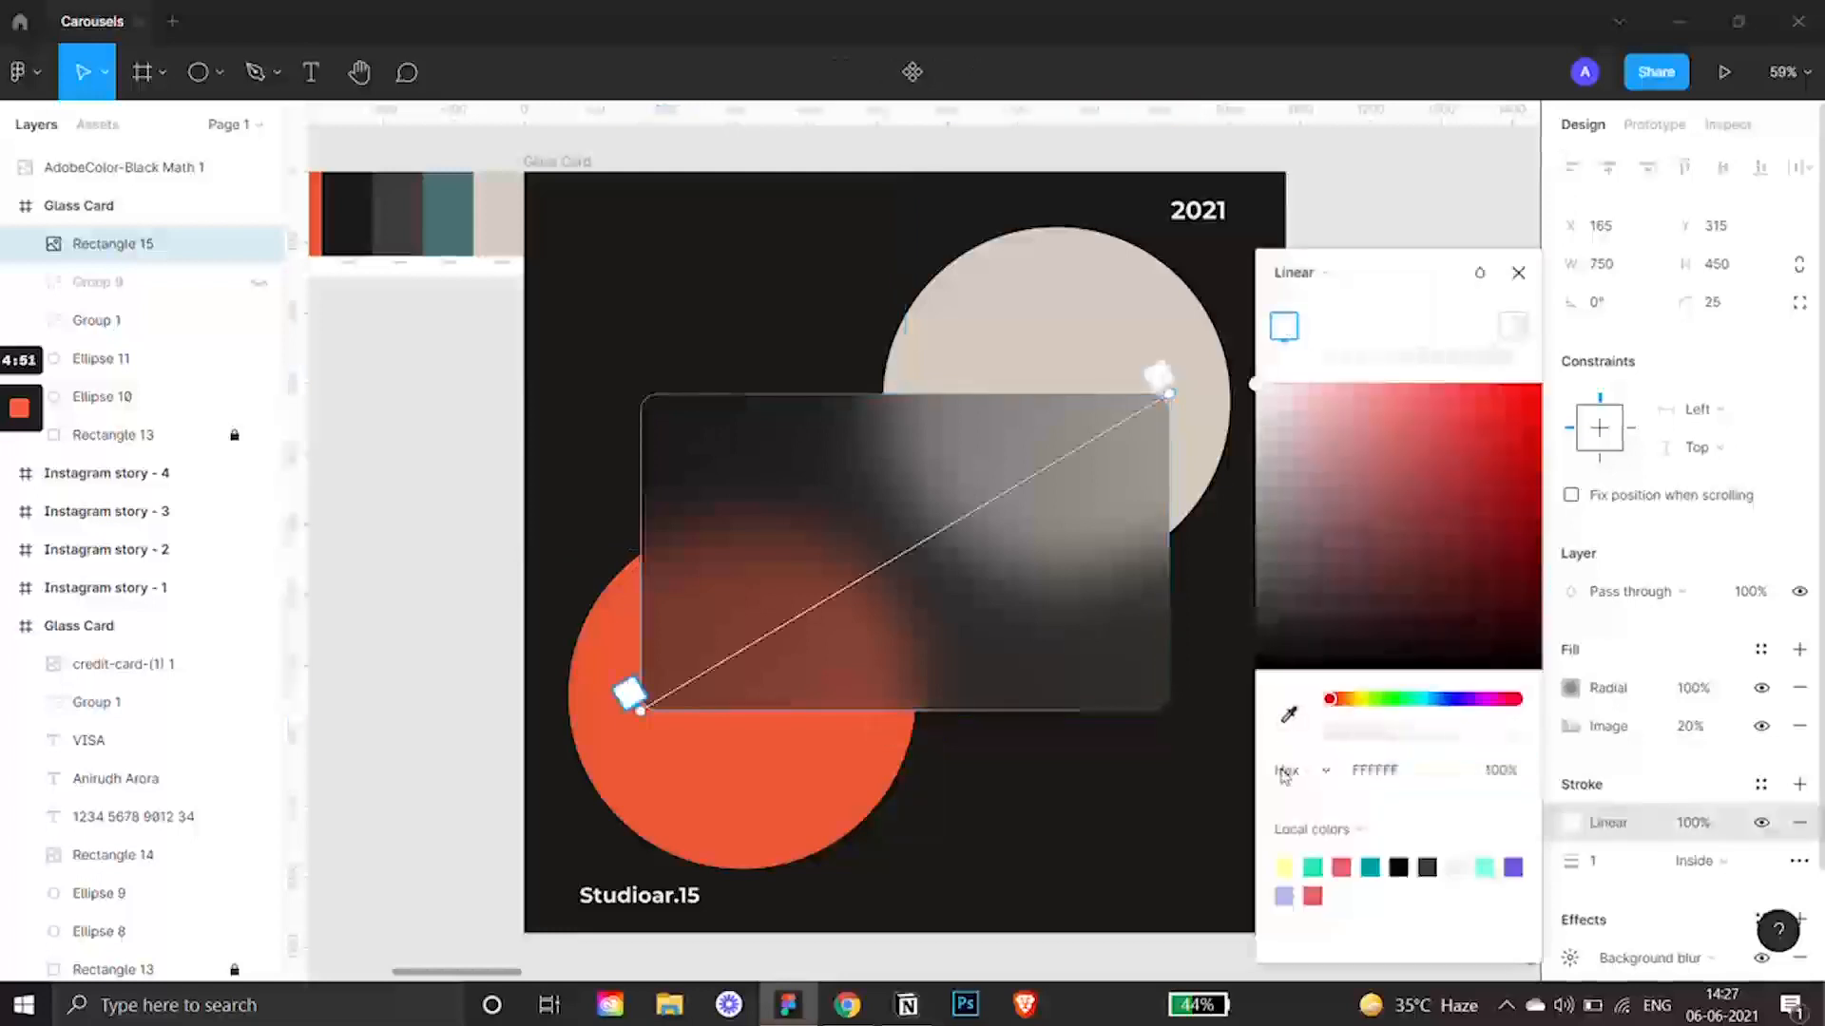
pyautogui.click(1288, 715)
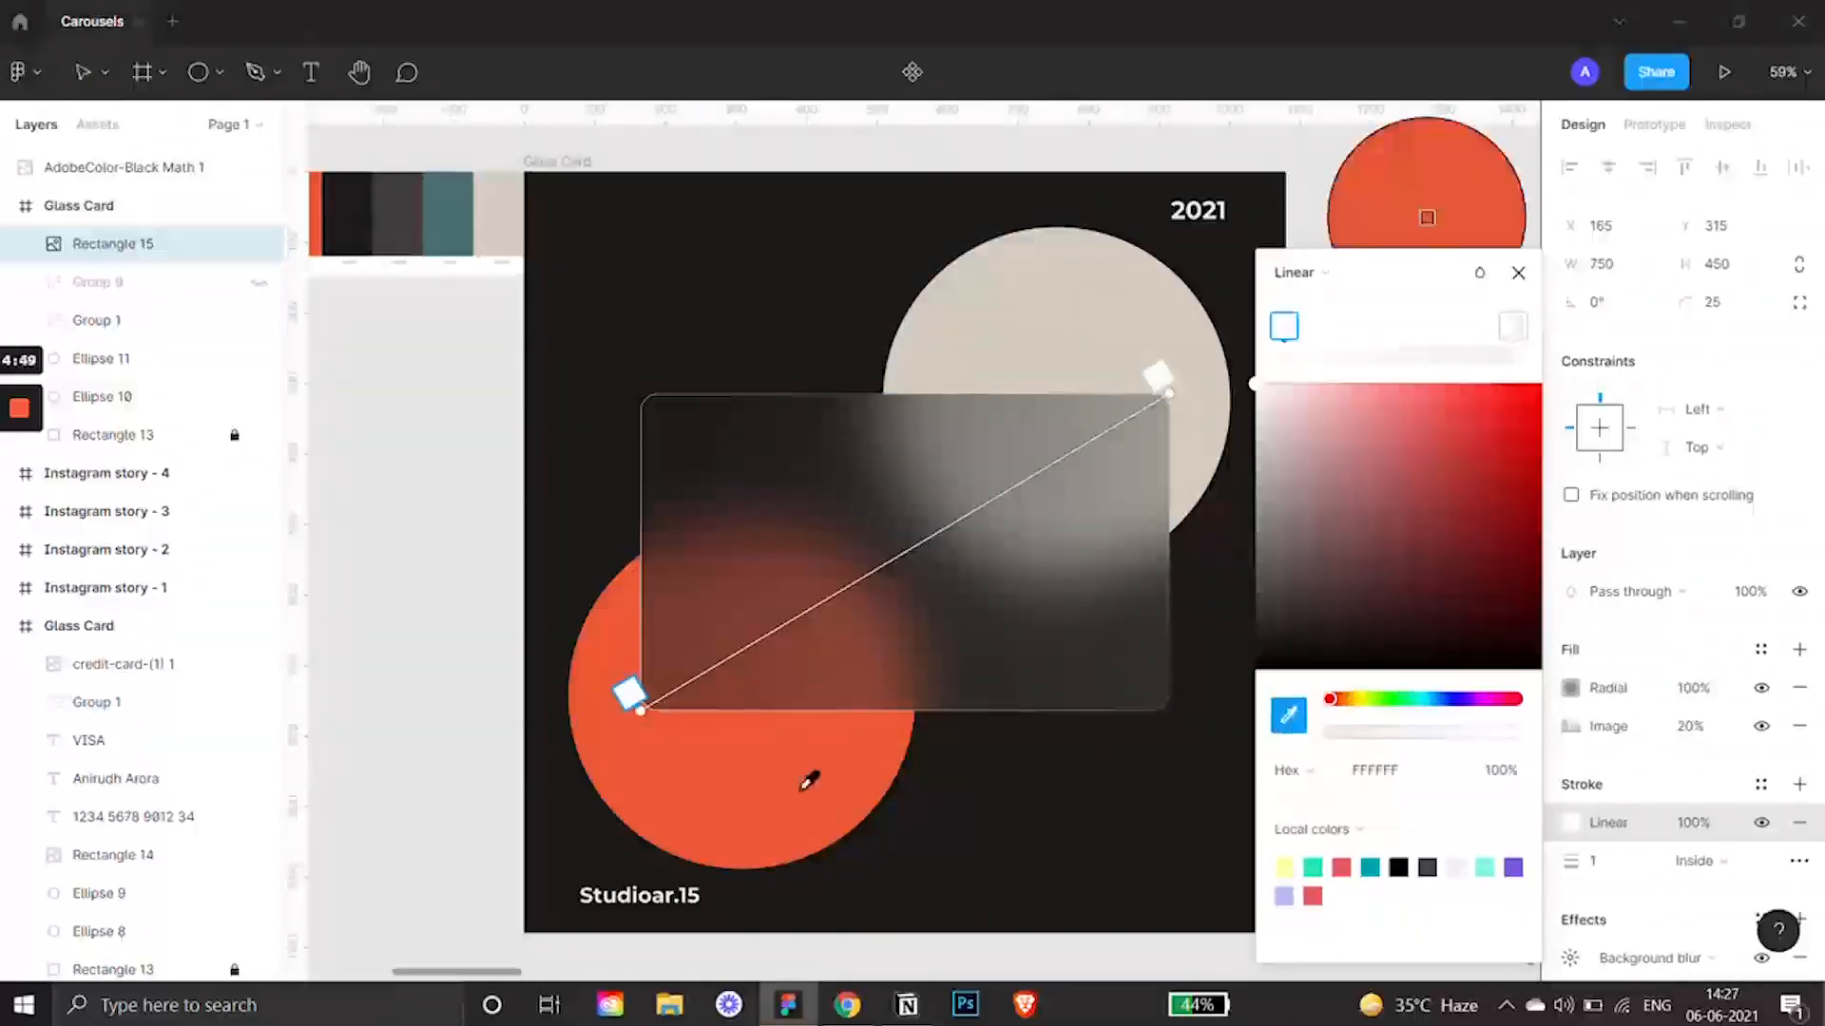
pyautogui.click(808, 782)
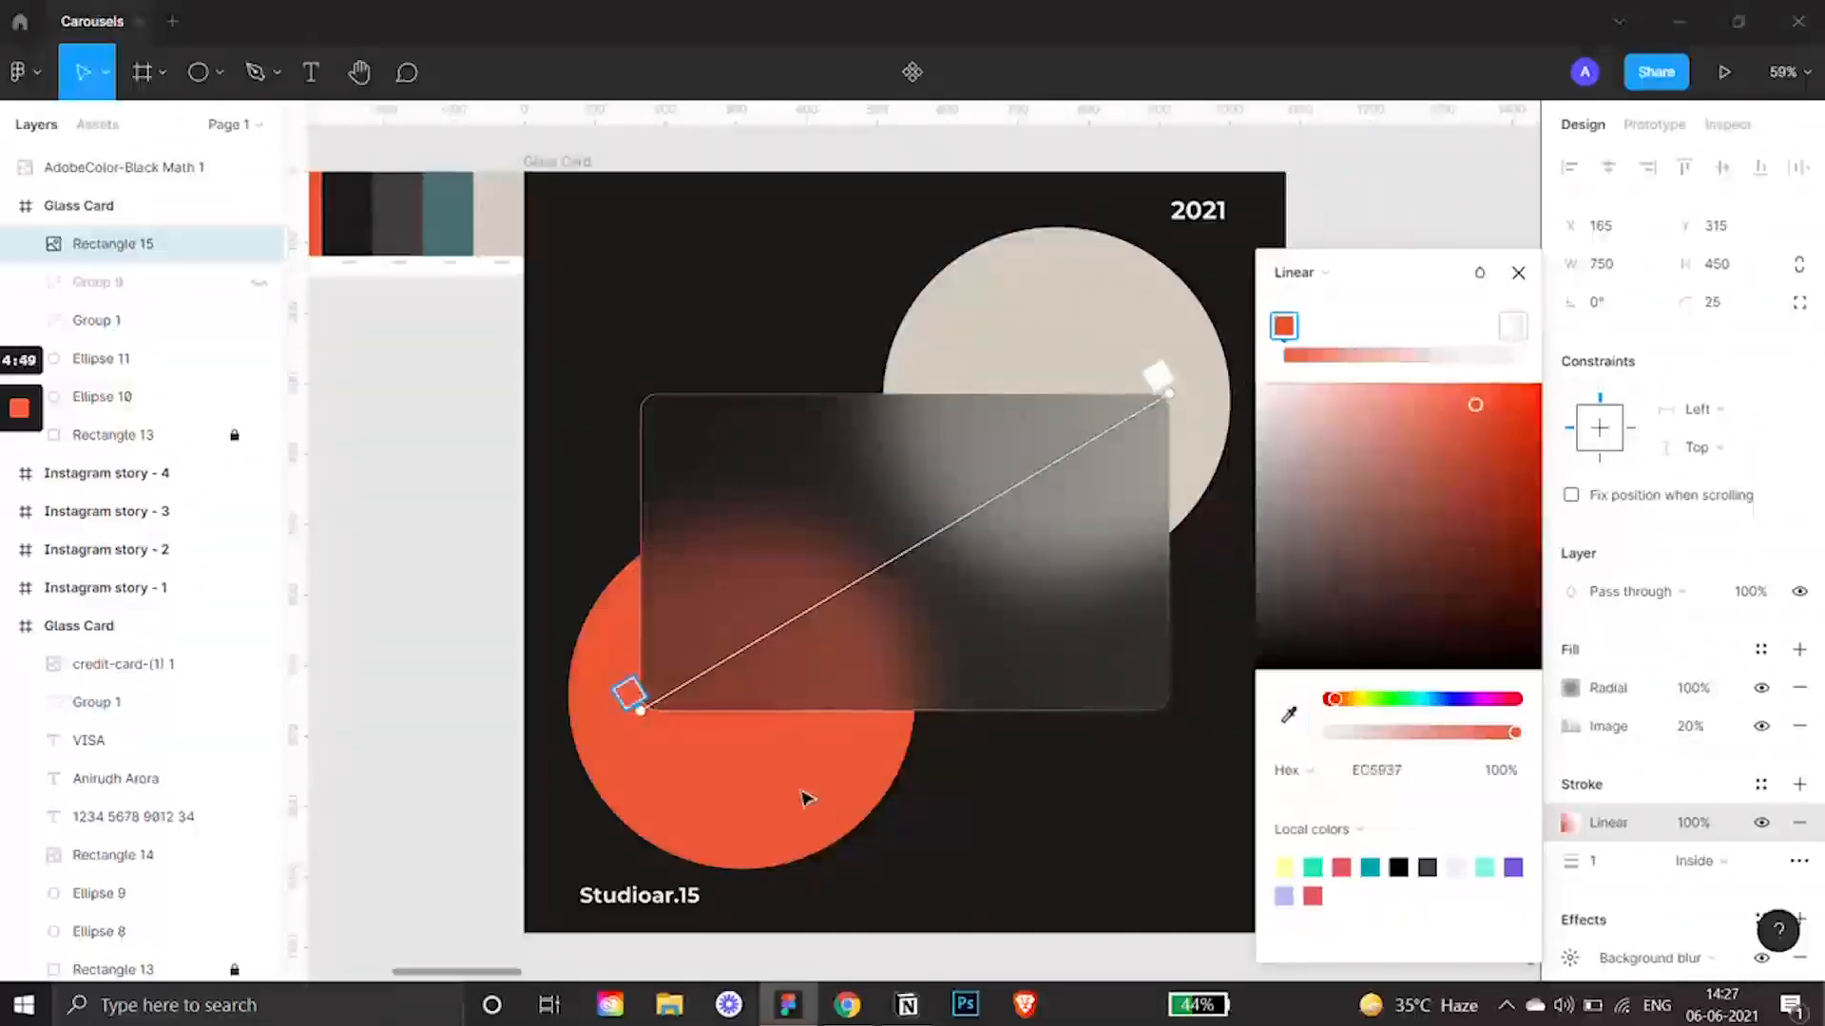
pyautogui.click(1163, 374)
pyautogui.click(1289, 714)
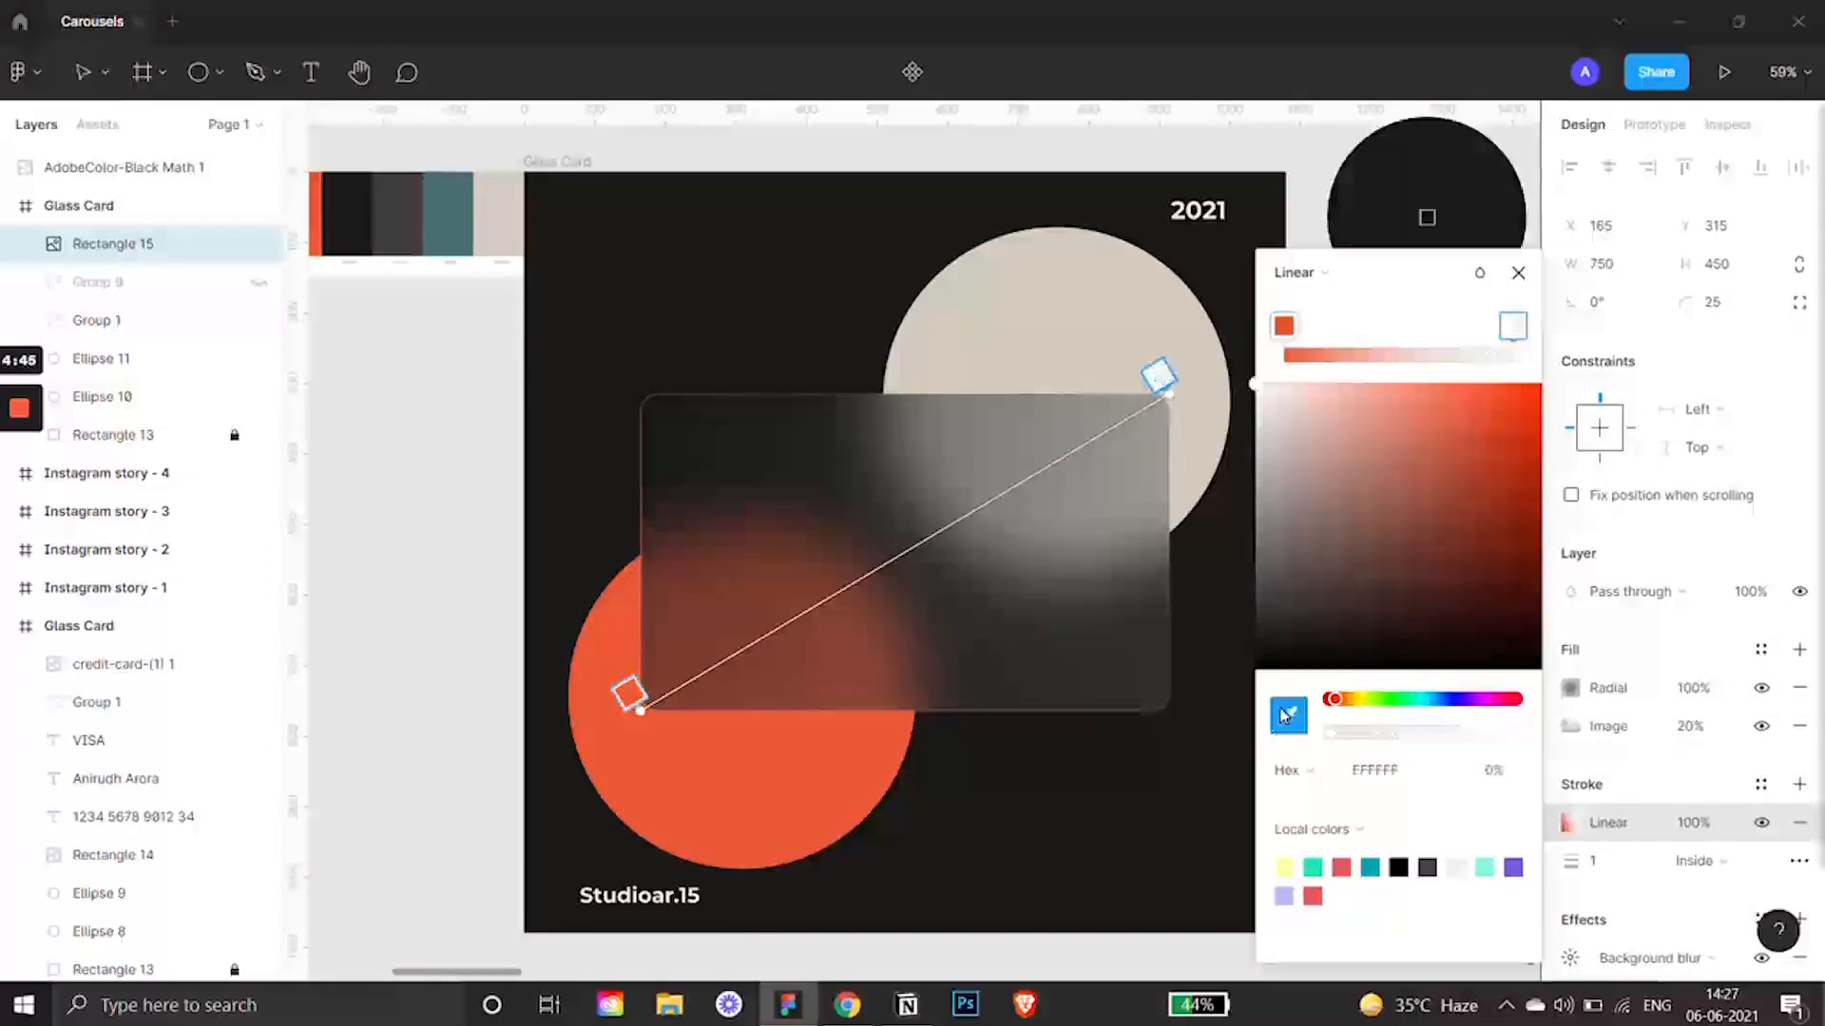
pyautogui.click(1122, 304)
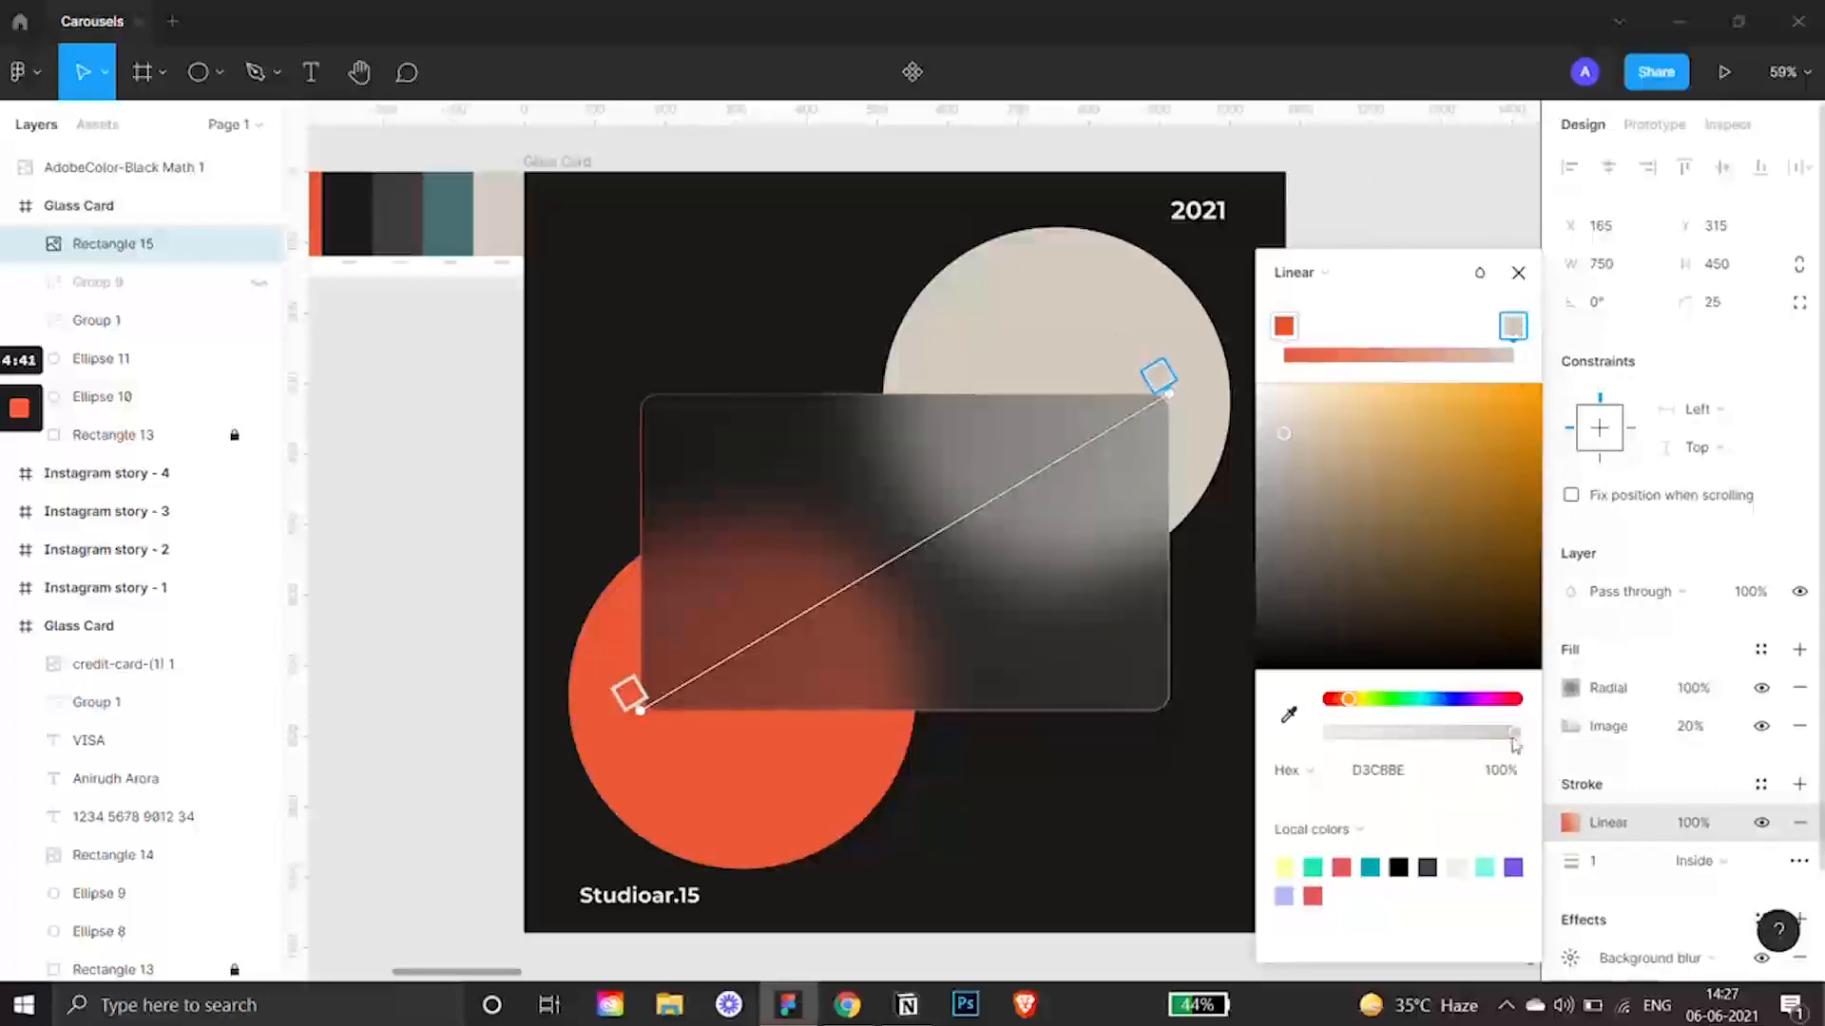
# Set the opacity of both the beige and the orange-red stroke gradient stops to 50%.
pyautogui.click(1512, 774)
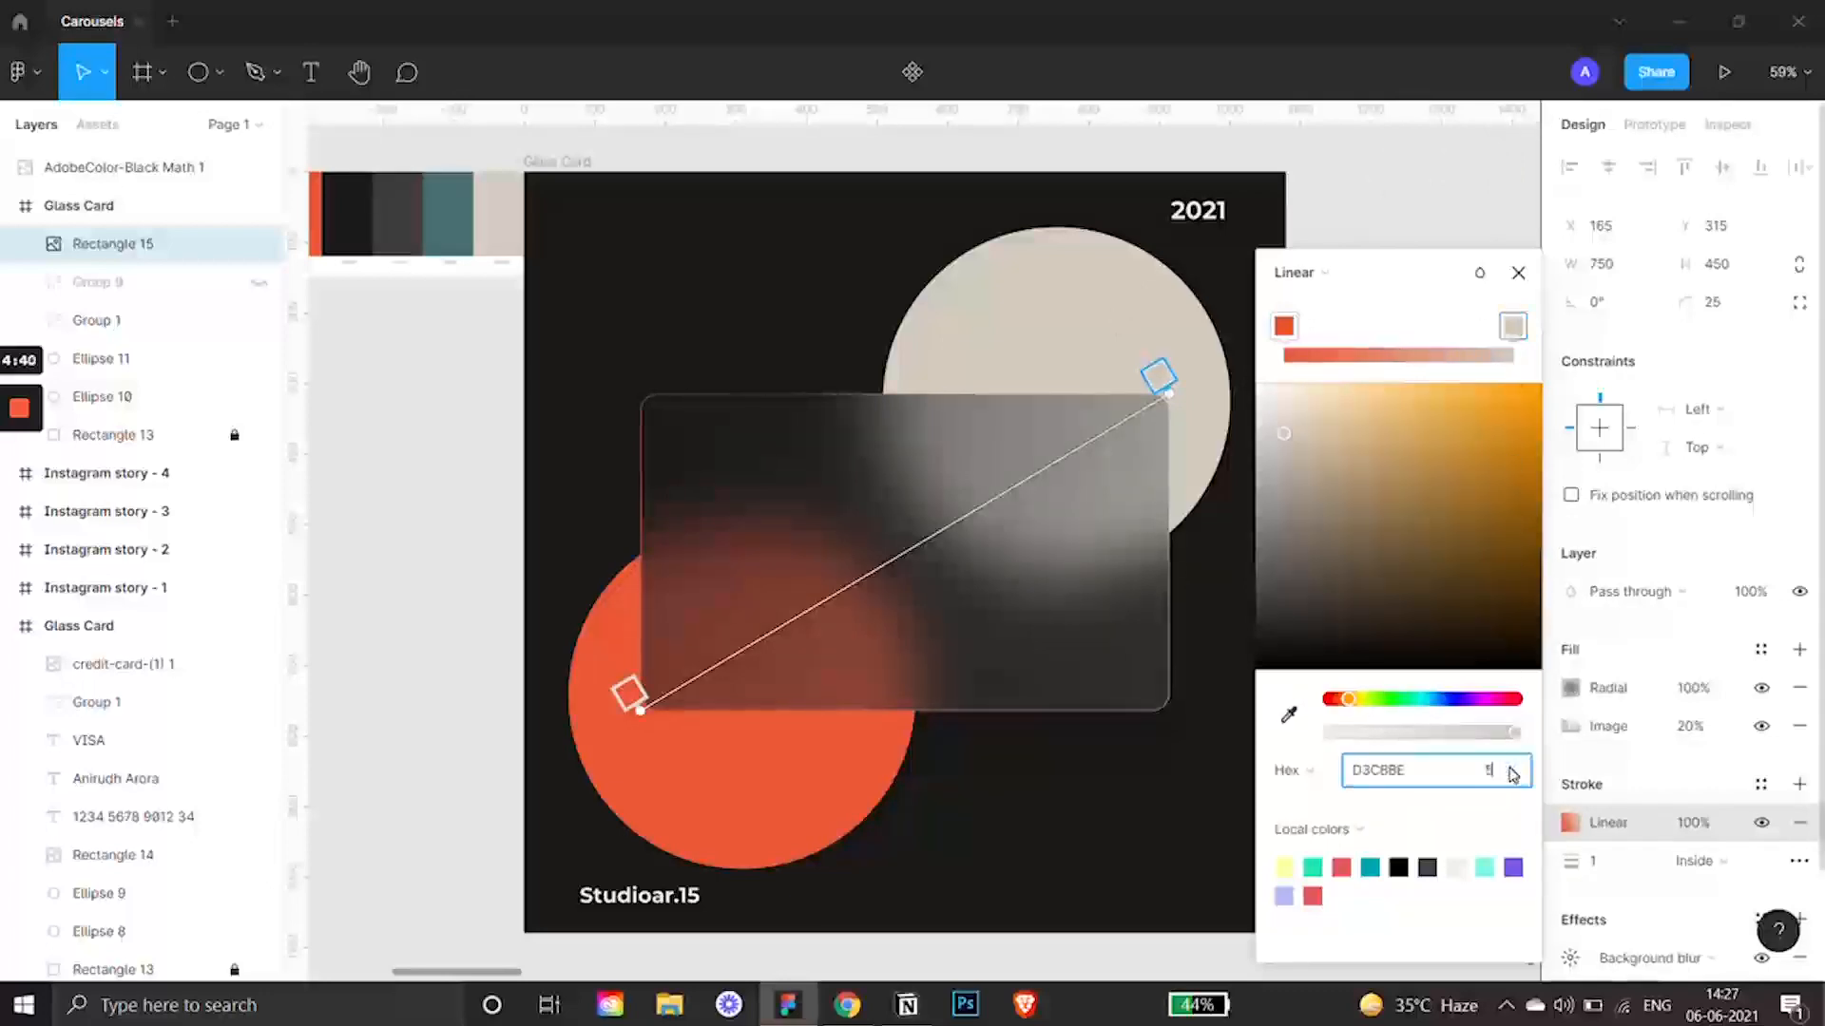
pyautogui.press('Return')
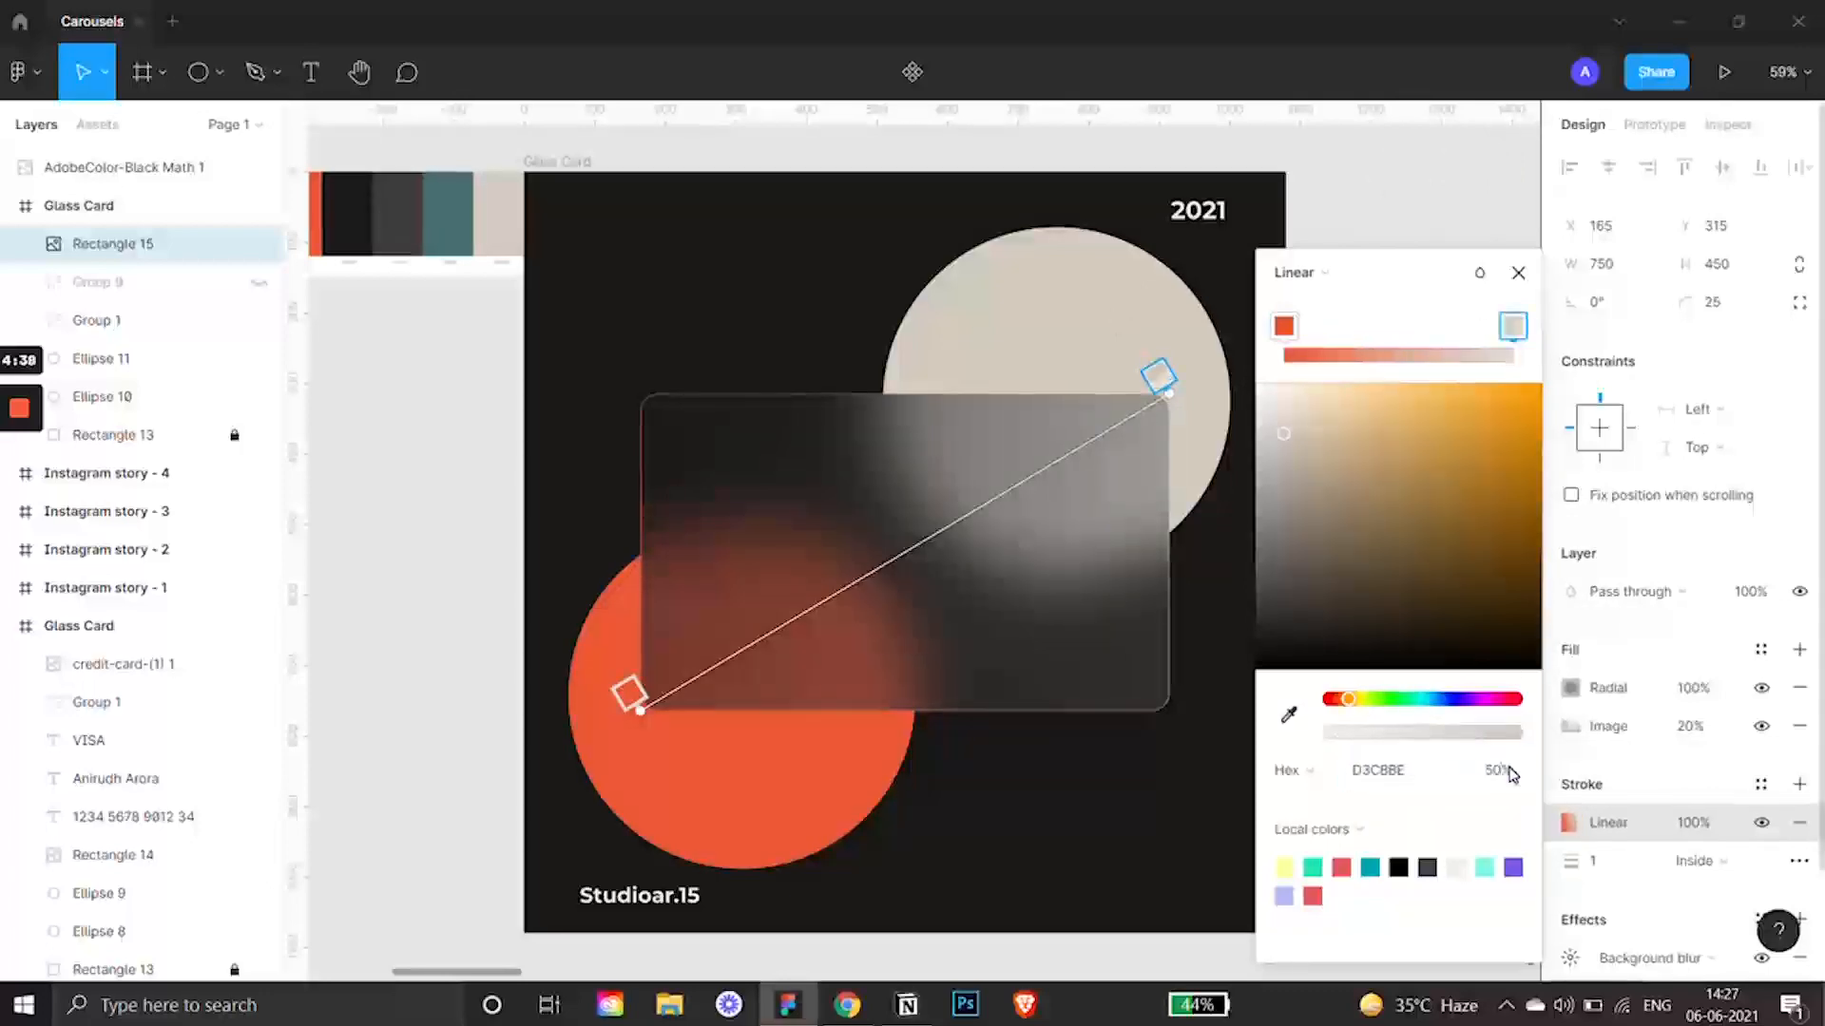
pyautogui.click(1284, 326)
pyautogui.click(1511, 784)
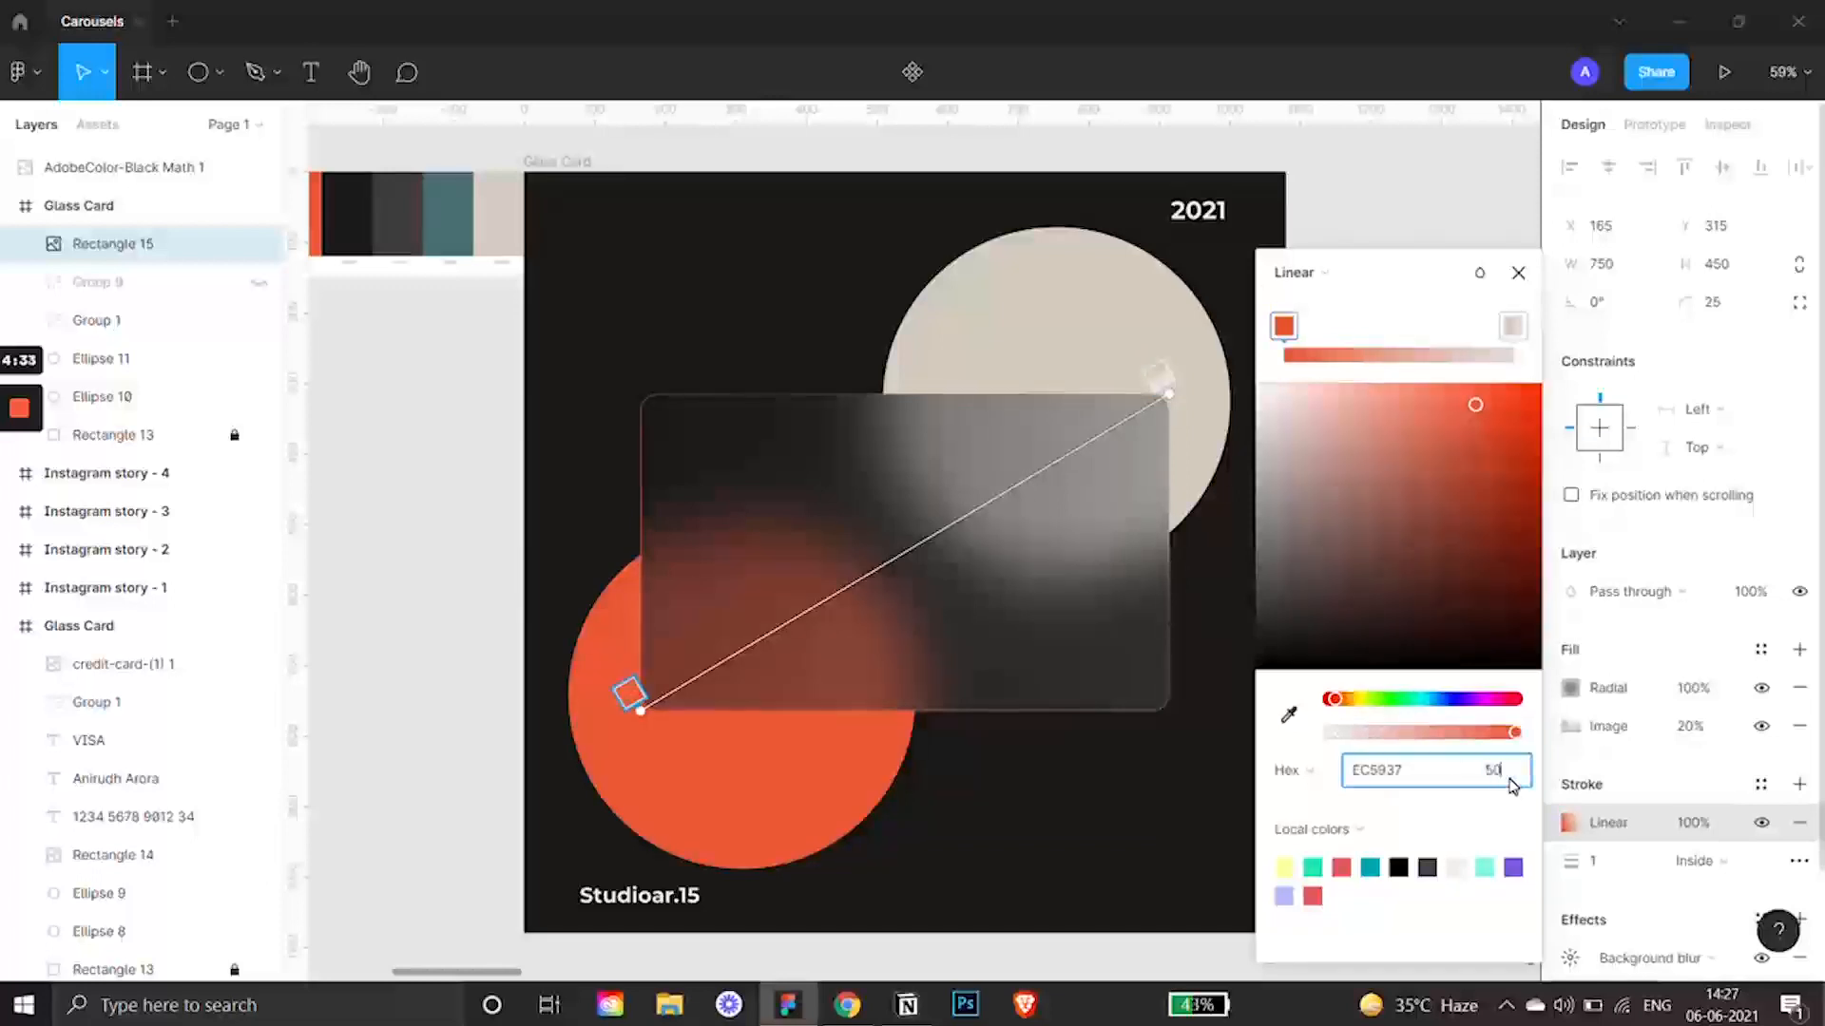
pyautogui.press('Return')
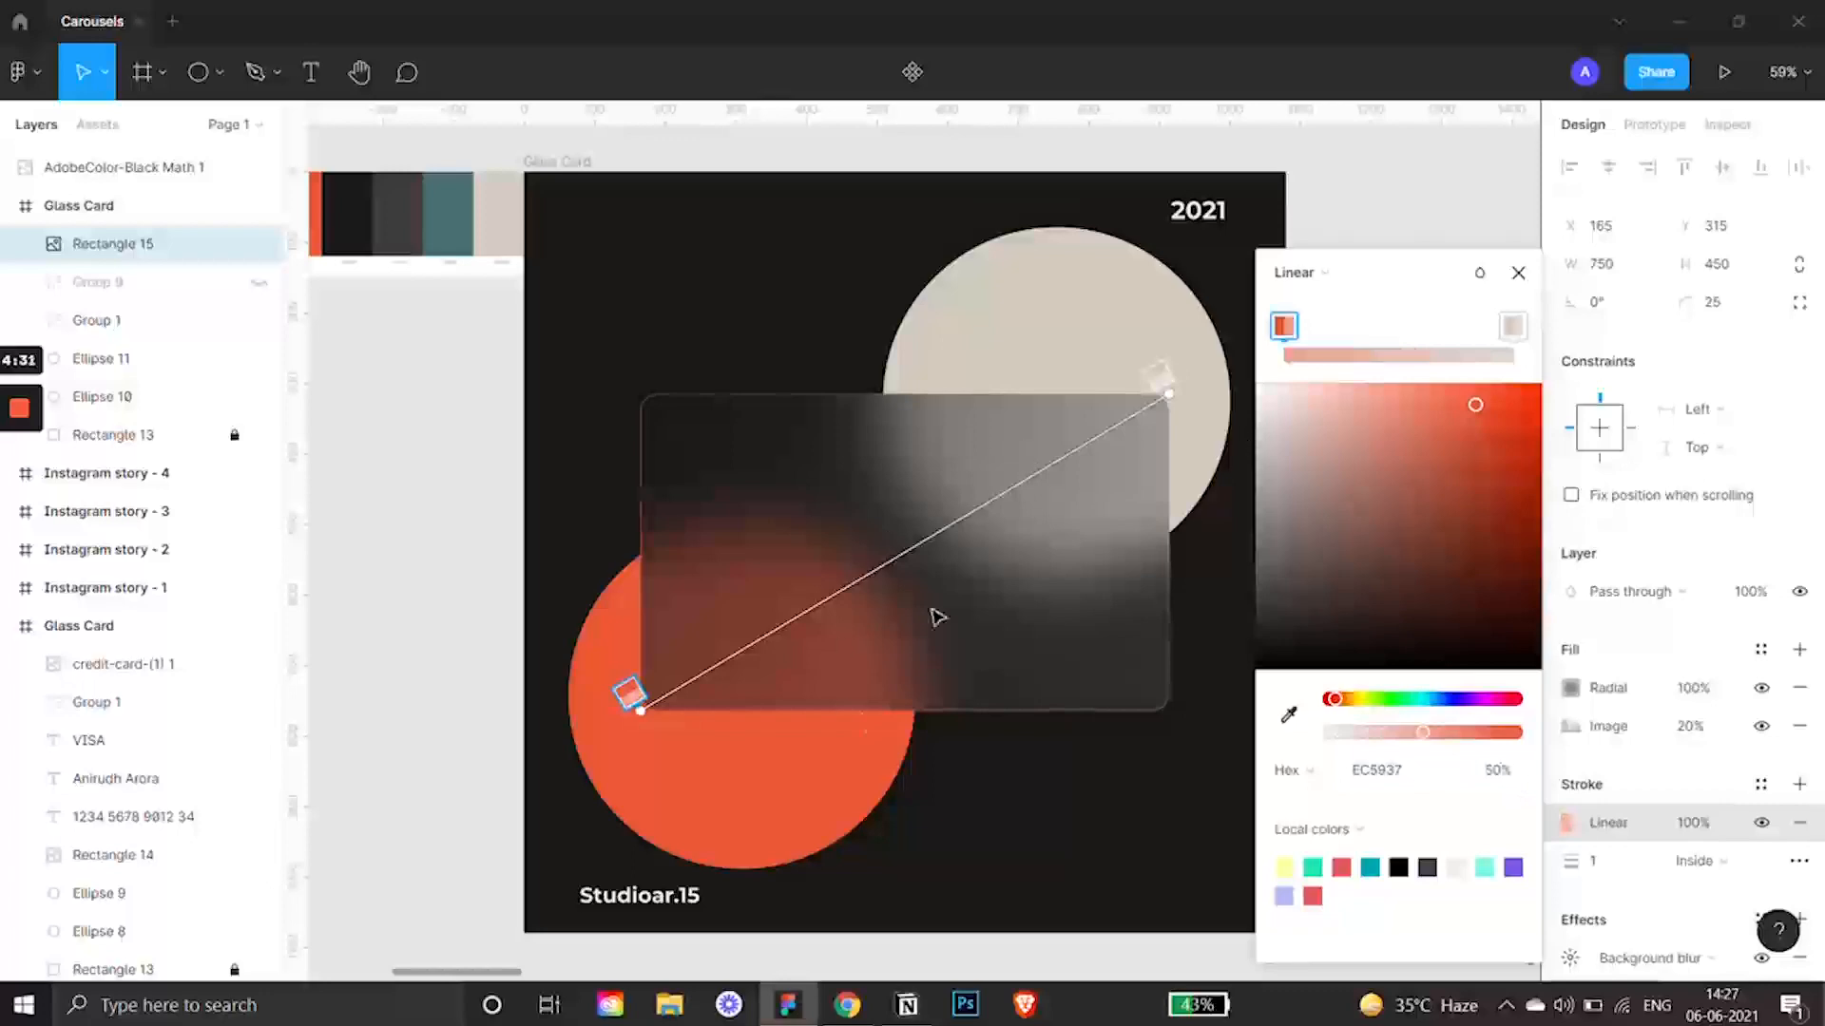
# Add a third stop near the middle of the card's stroke gradient and set its opacity to 0%.
pyautogui.moveTo(1165, 376)
pyautogui.mouseDown()
pyautogui.moveTo(747, 620)
pyautogui.moveTo(1168, 393)
pyautogui.mouseUp()
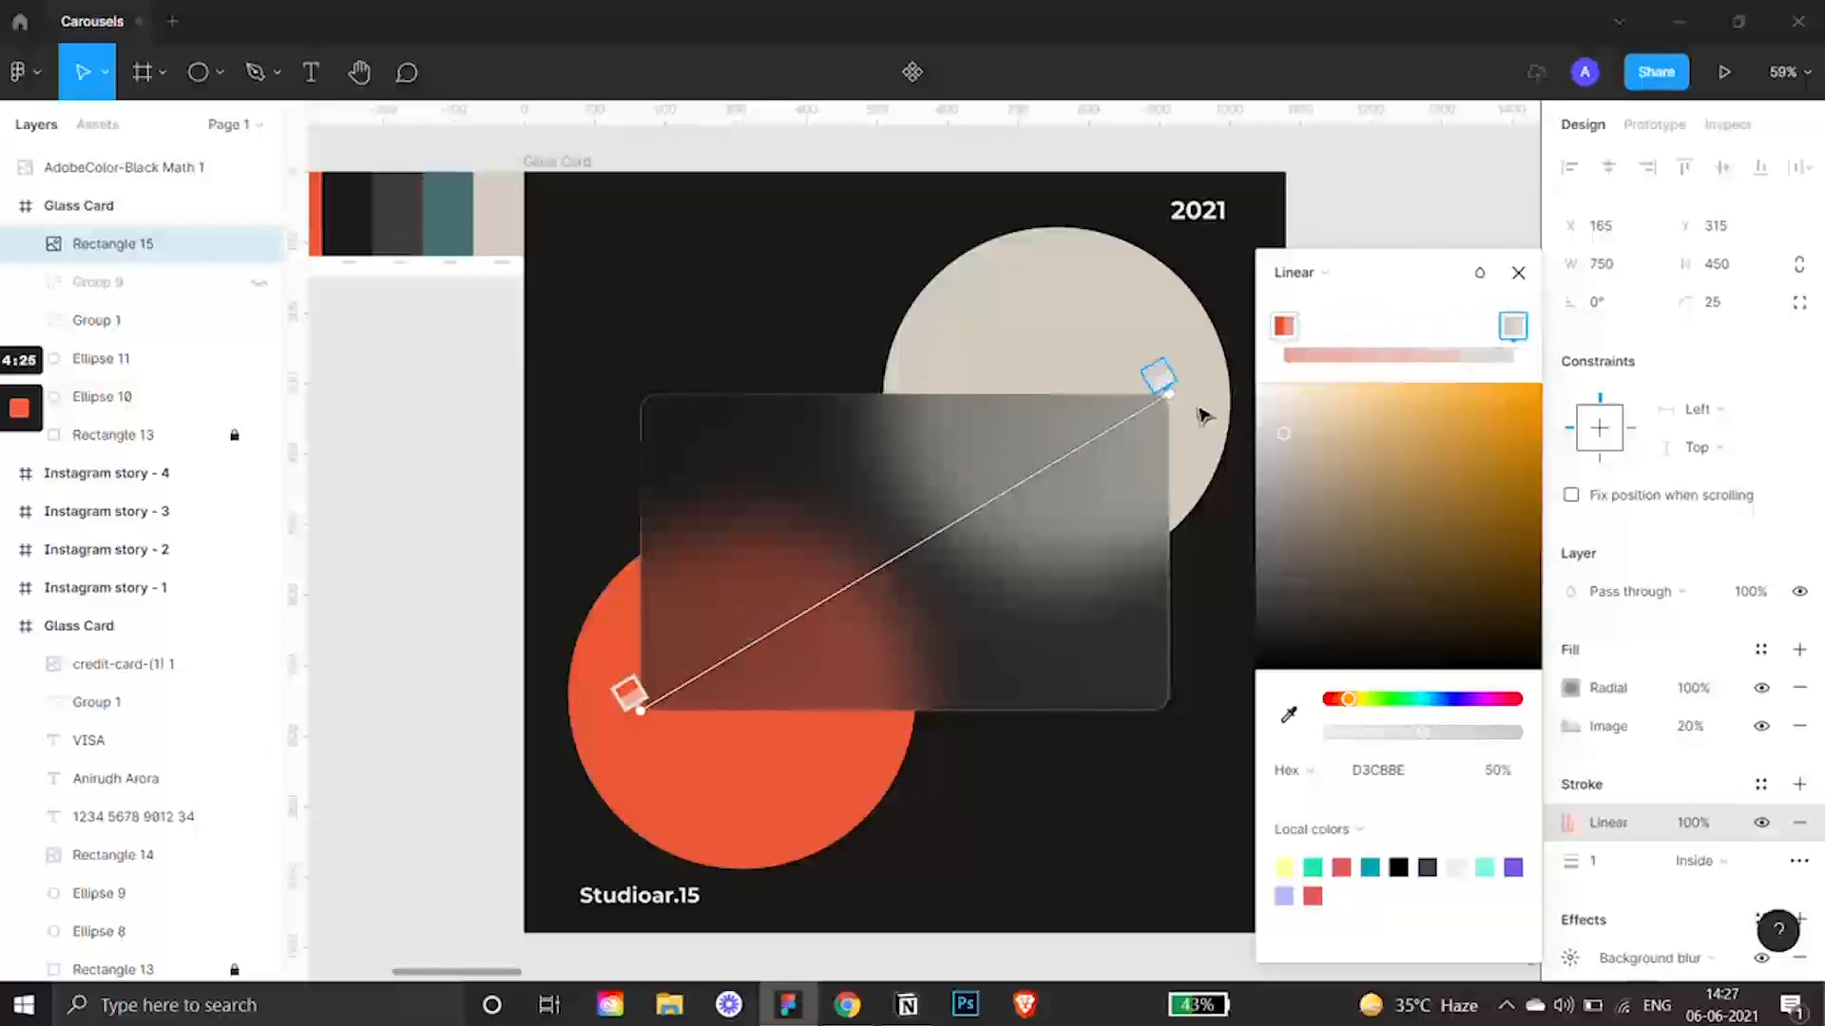
pyautogui.click(1407, 356)
pyautogui.moveTo(1404, 334); pyautogui.dragTo(1394, 338)
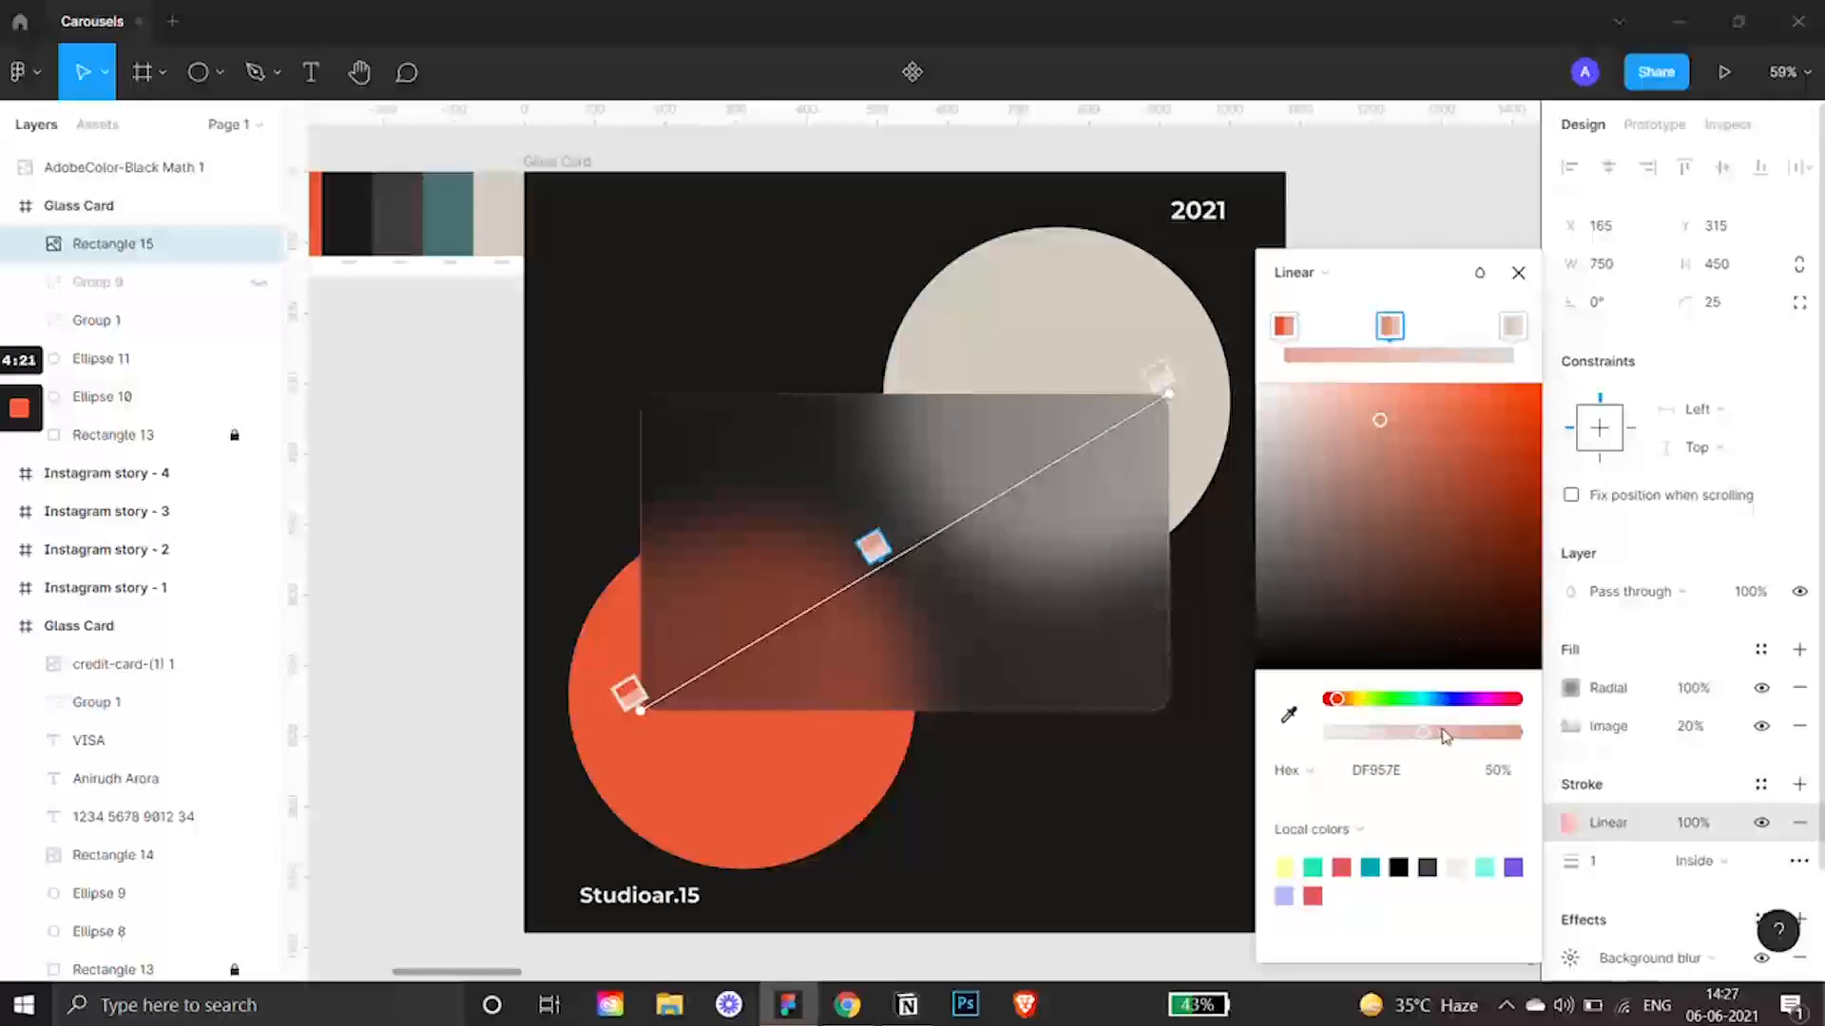
pyautogui.click(1498, 771)
pyautogui.write('0')
pyautogui.press('Return')
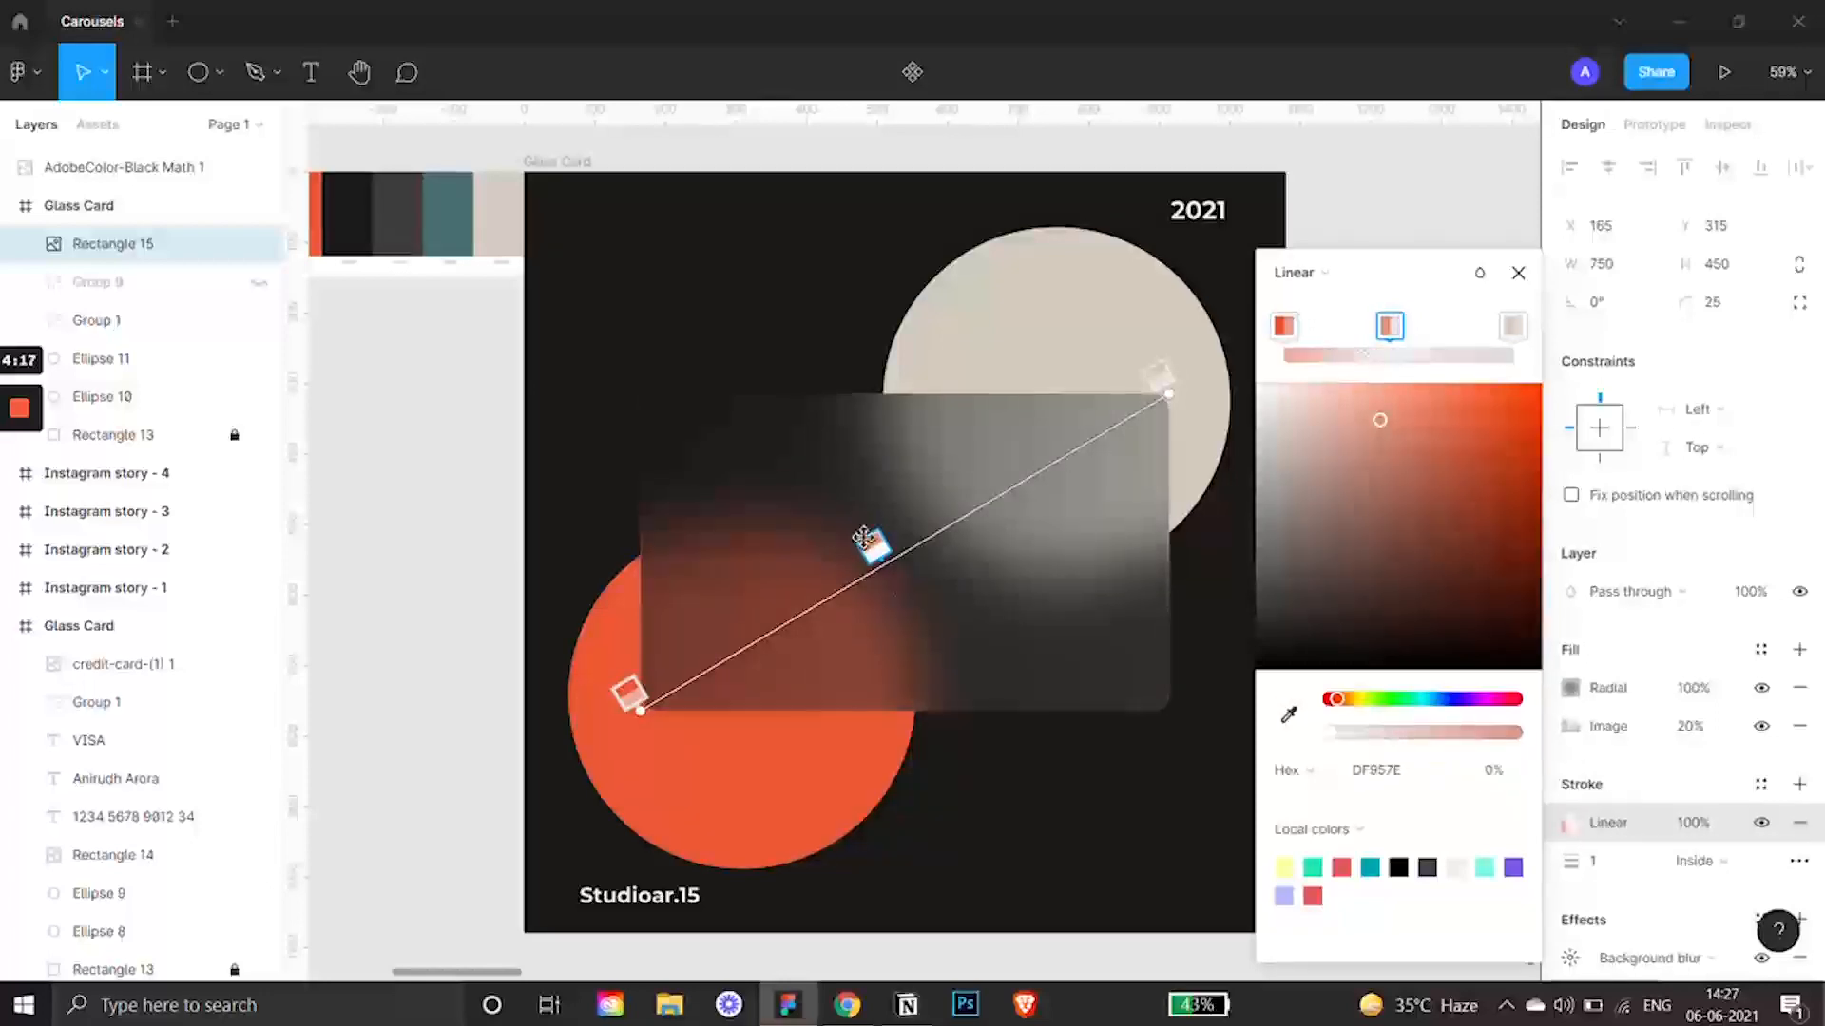
# Slide the coloured stroke gradient stops inward from the card's corners and reposition the transparent stop slightly before the gradient's midpoint.
pyautogui.moveTo(872, 544); pyautogui.dragTo(767, 611)
pyautogui.moveTo(1164, 373)
pyautogui.mouseDown()
pyautogui.moveTo(1070, 423)
pyautogui.moveTo(1128, 393)
pyautogui.moveTo(1175, 412)
pyautogui.moveTo(1176, 452)
pyautogui.moveTo(1155, 377)
pyautogui.moveTo(1045, 395)
pyautogui.moveTo(1158, 395)
pyautogui.mouseUp()
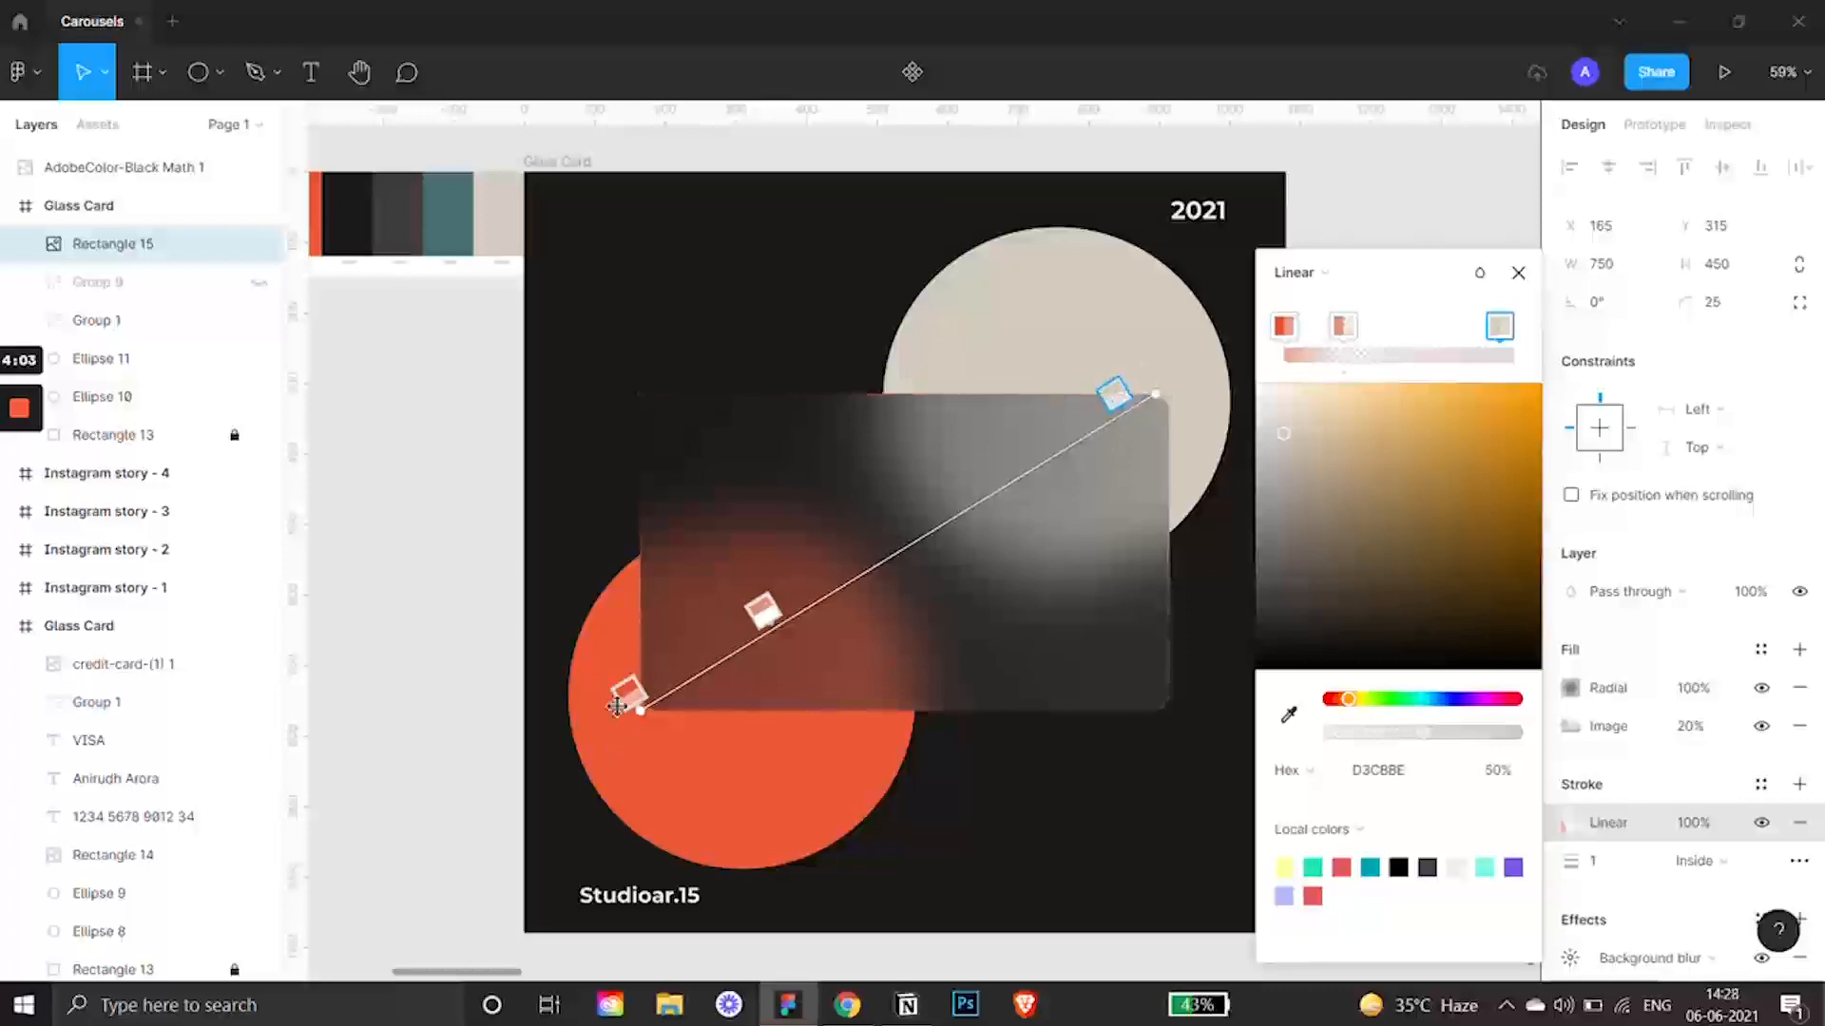
pyautogui.moveTo(627, 693); pyautogui.dragTo(877, 568)
pyautogui.click(764, 613)
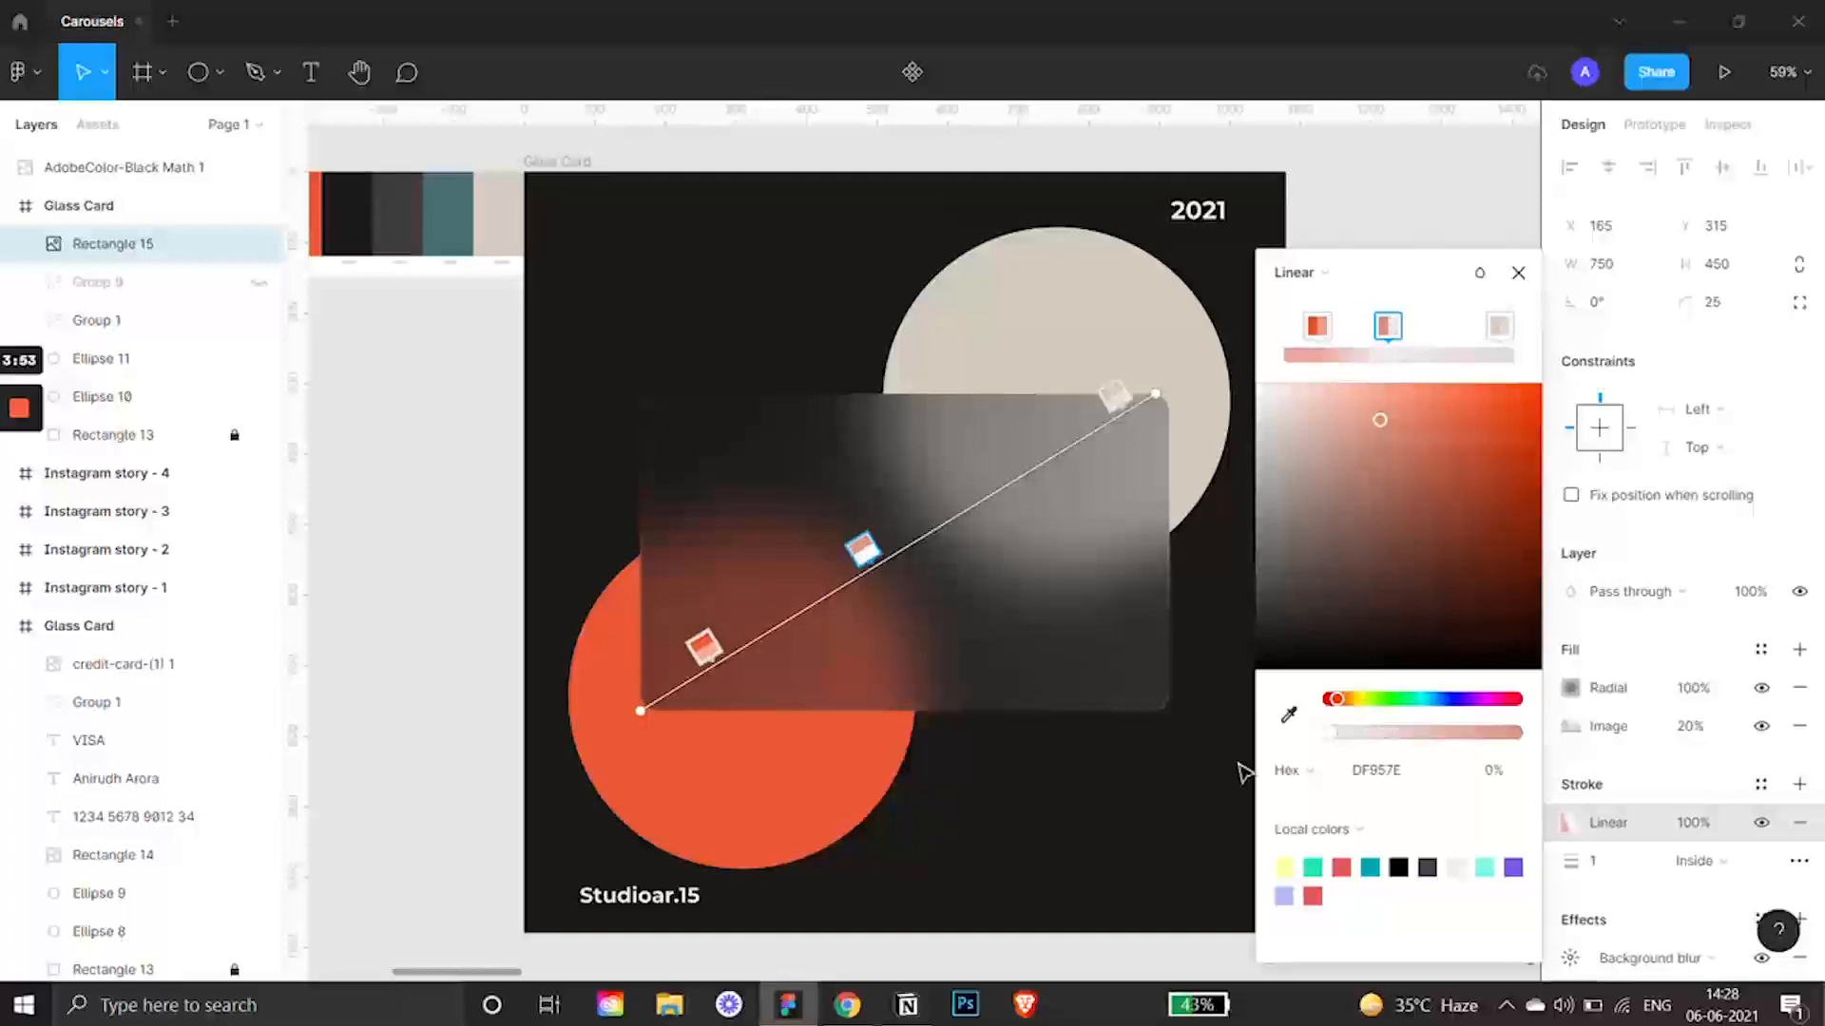
# Set the glass card's stroke width to 3.
pyautogui.click(1617, 868)
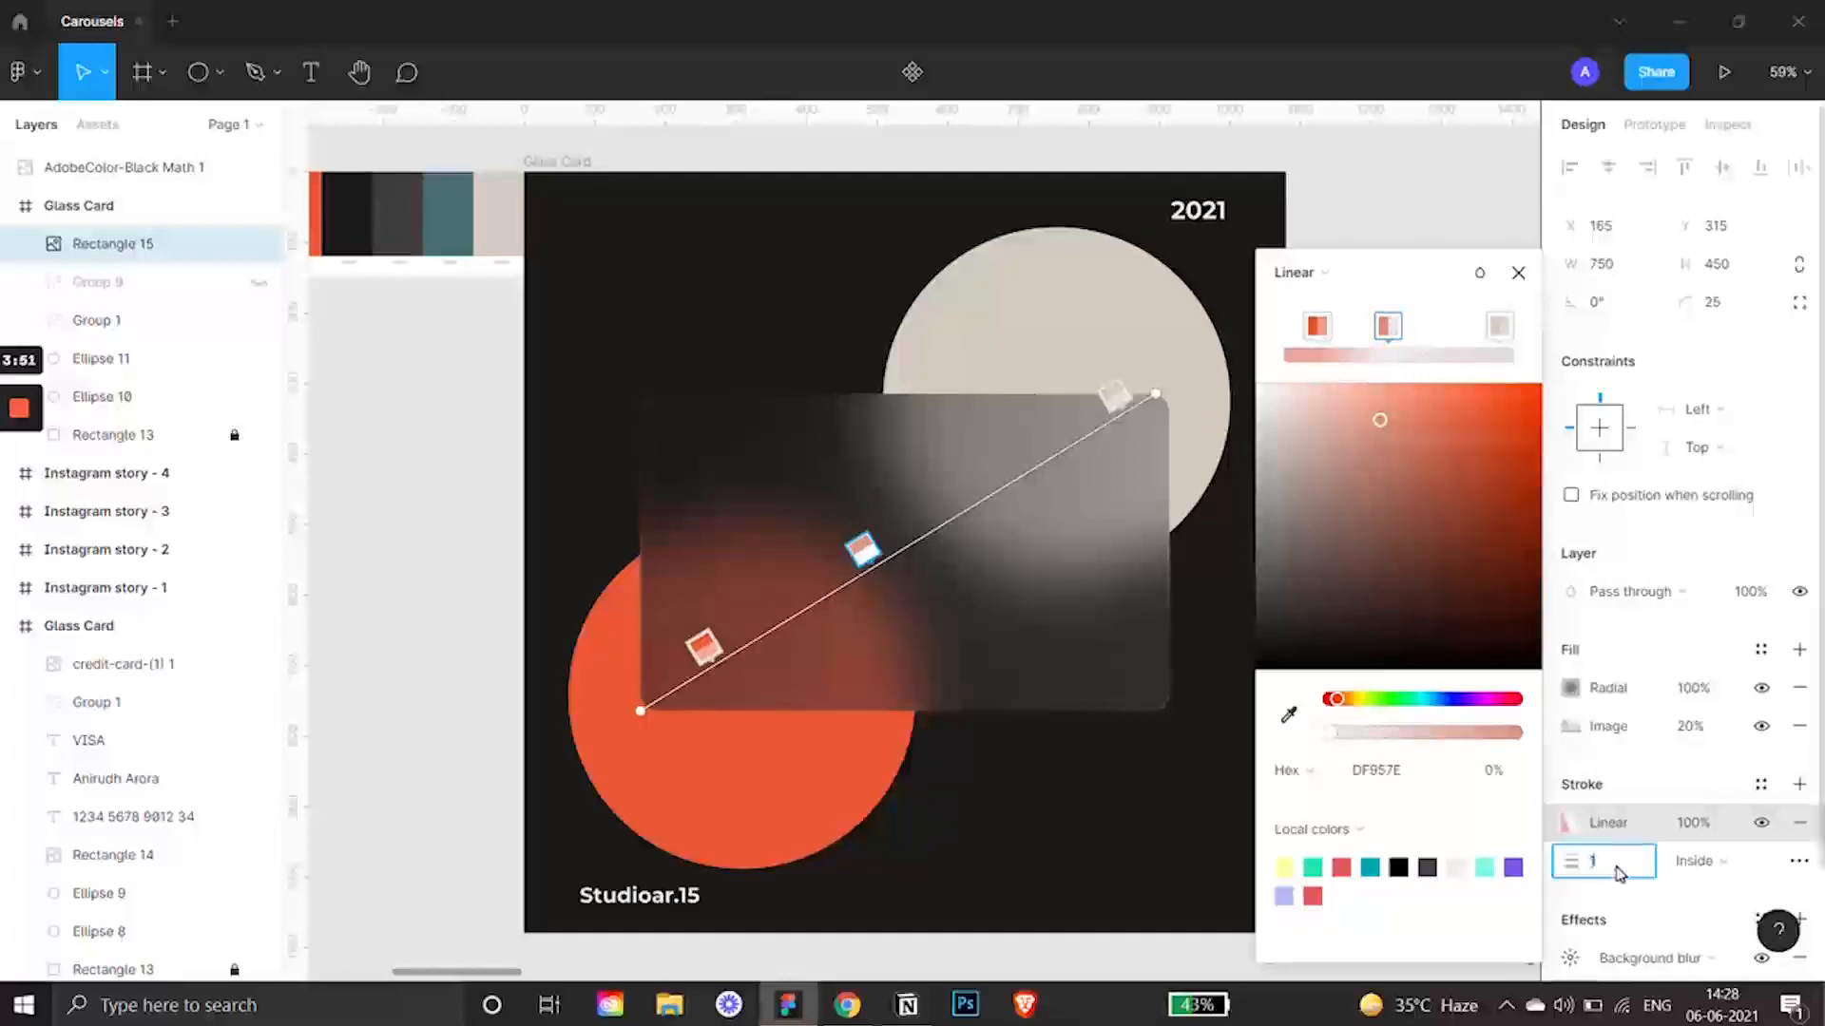
pyautogui.write('3')
pyautogui.press('Return')
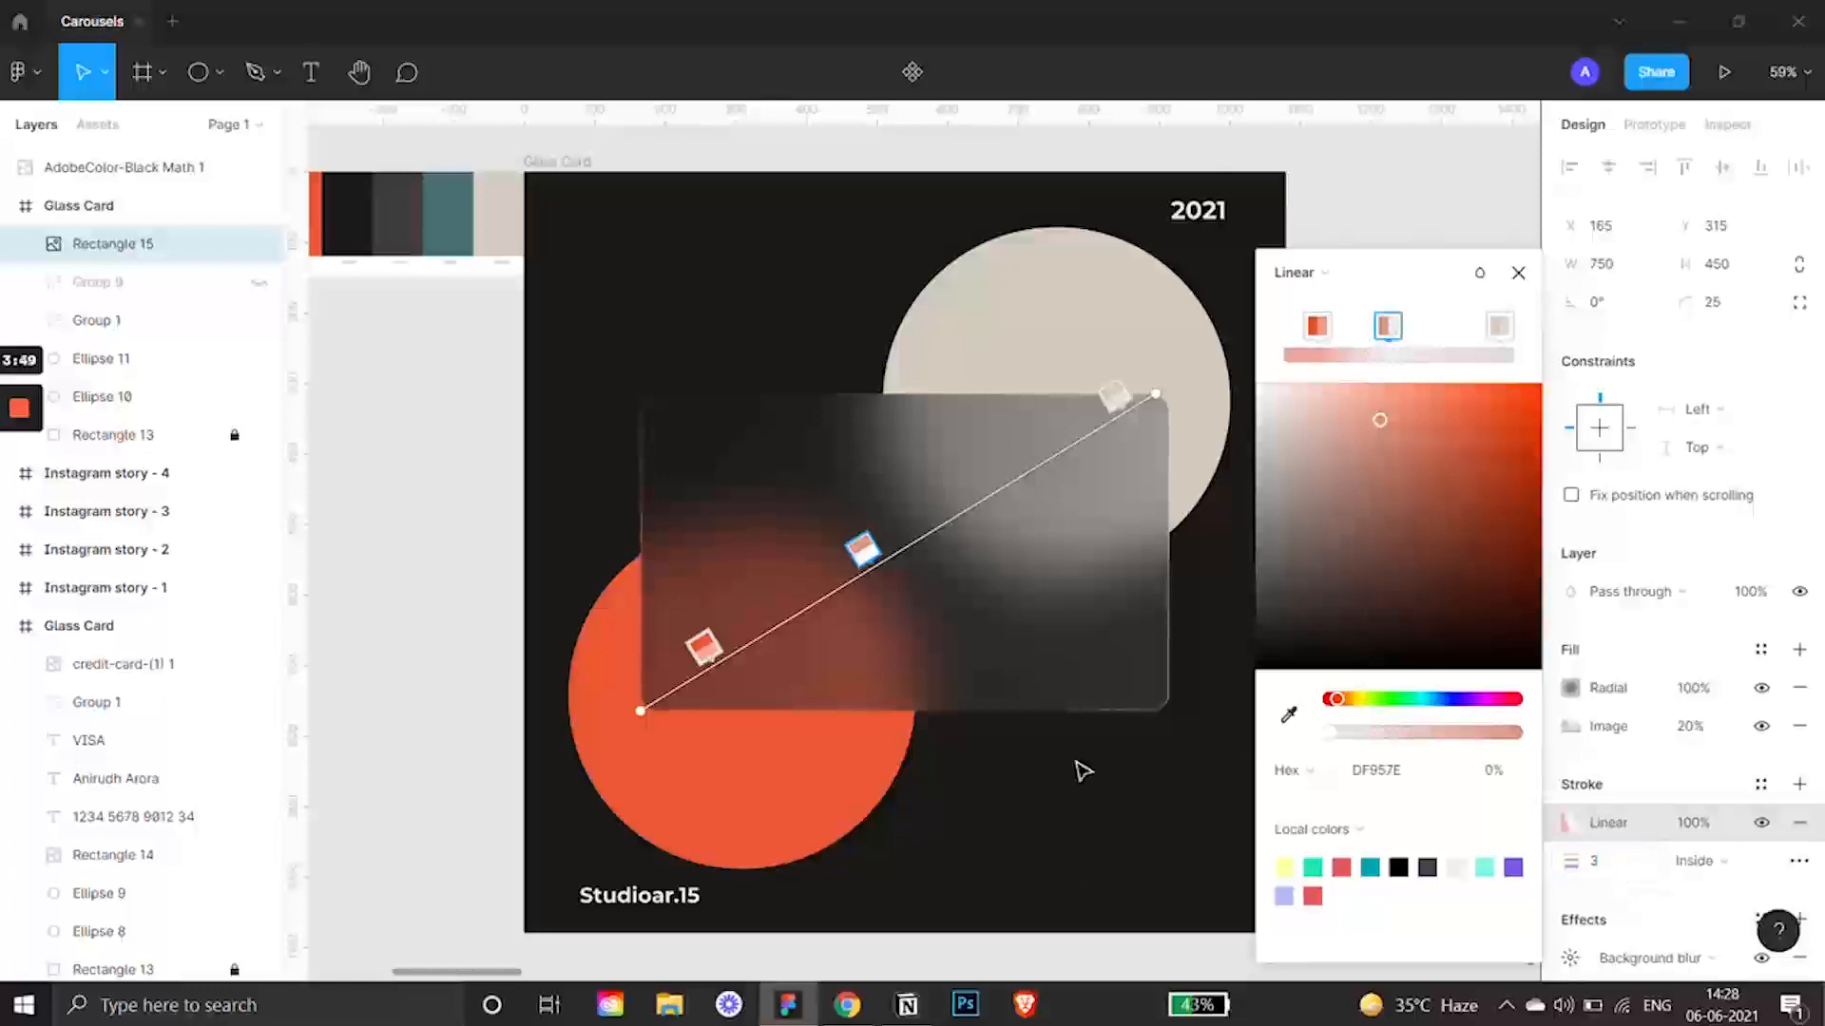
# Move the orange-red and beige stops back to the two ends of the stroke gradient, and finish editing the stroke.
pyautogui.moveTo(703, 648); pyautogui.dragTo(608, 702)
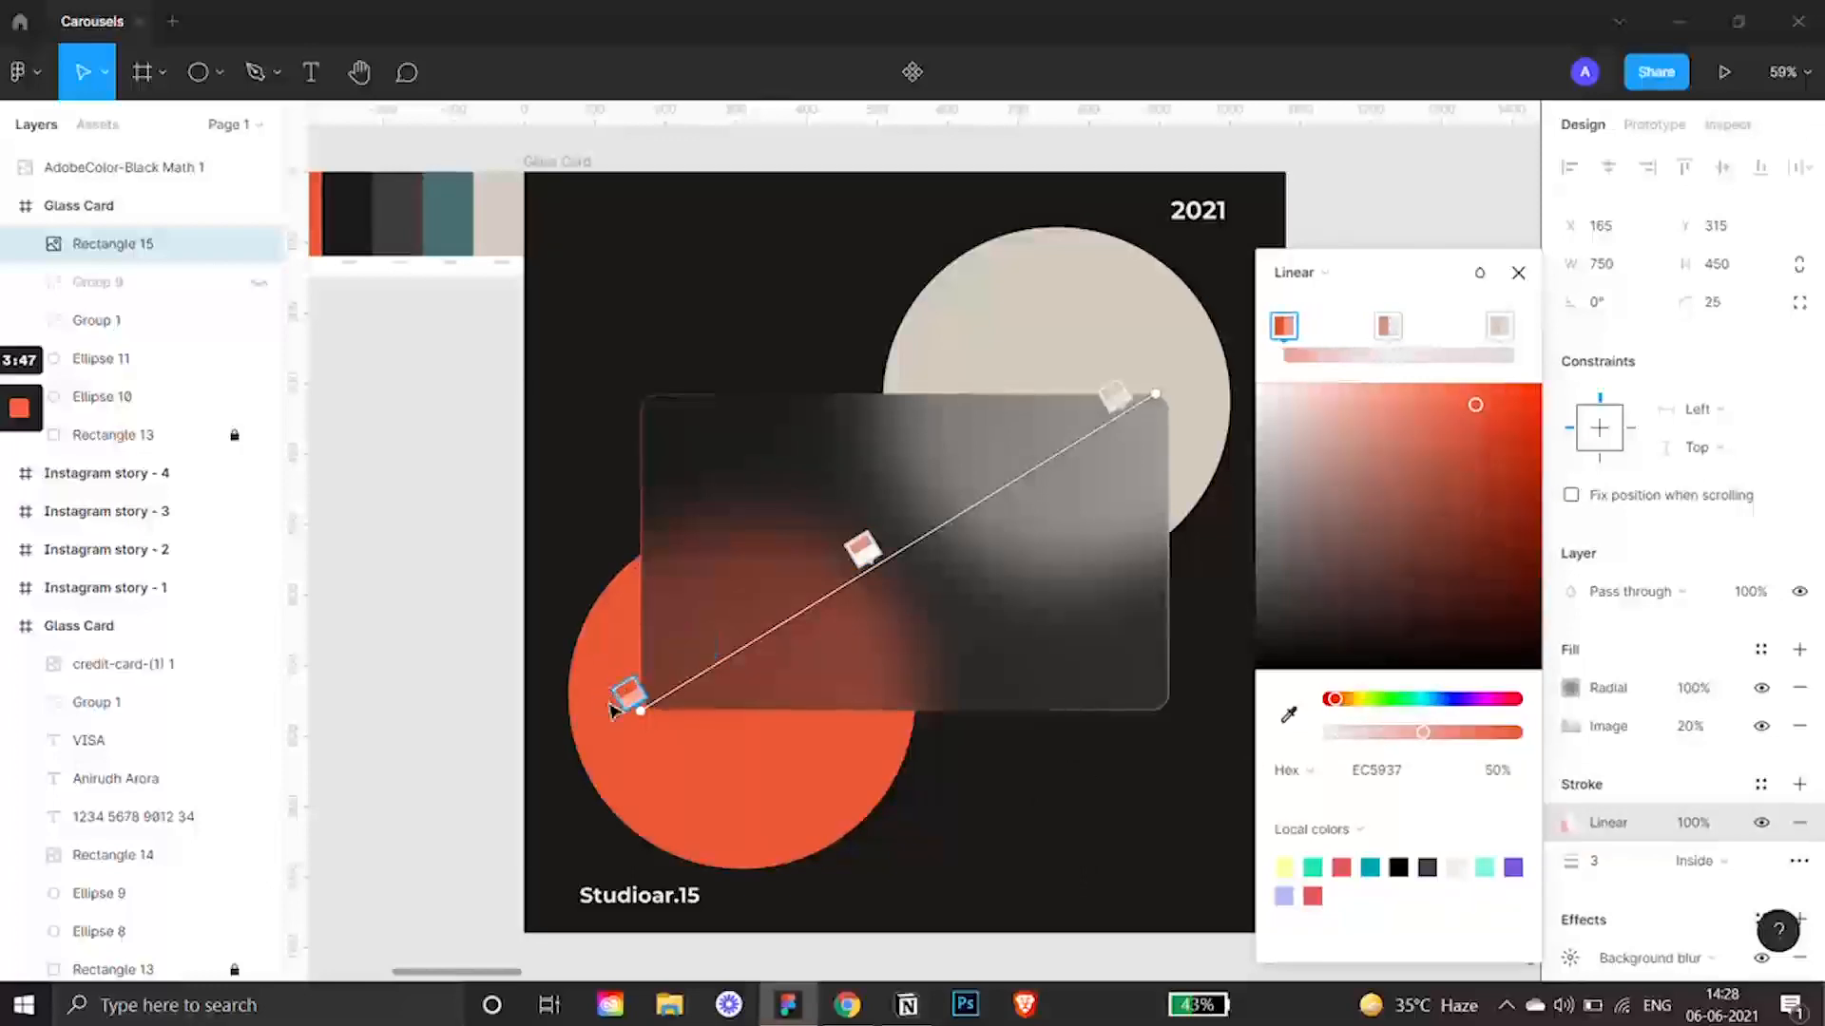
pyautogui.moveTo(1110, 395); pyautogui.dragTo(1144, 374)
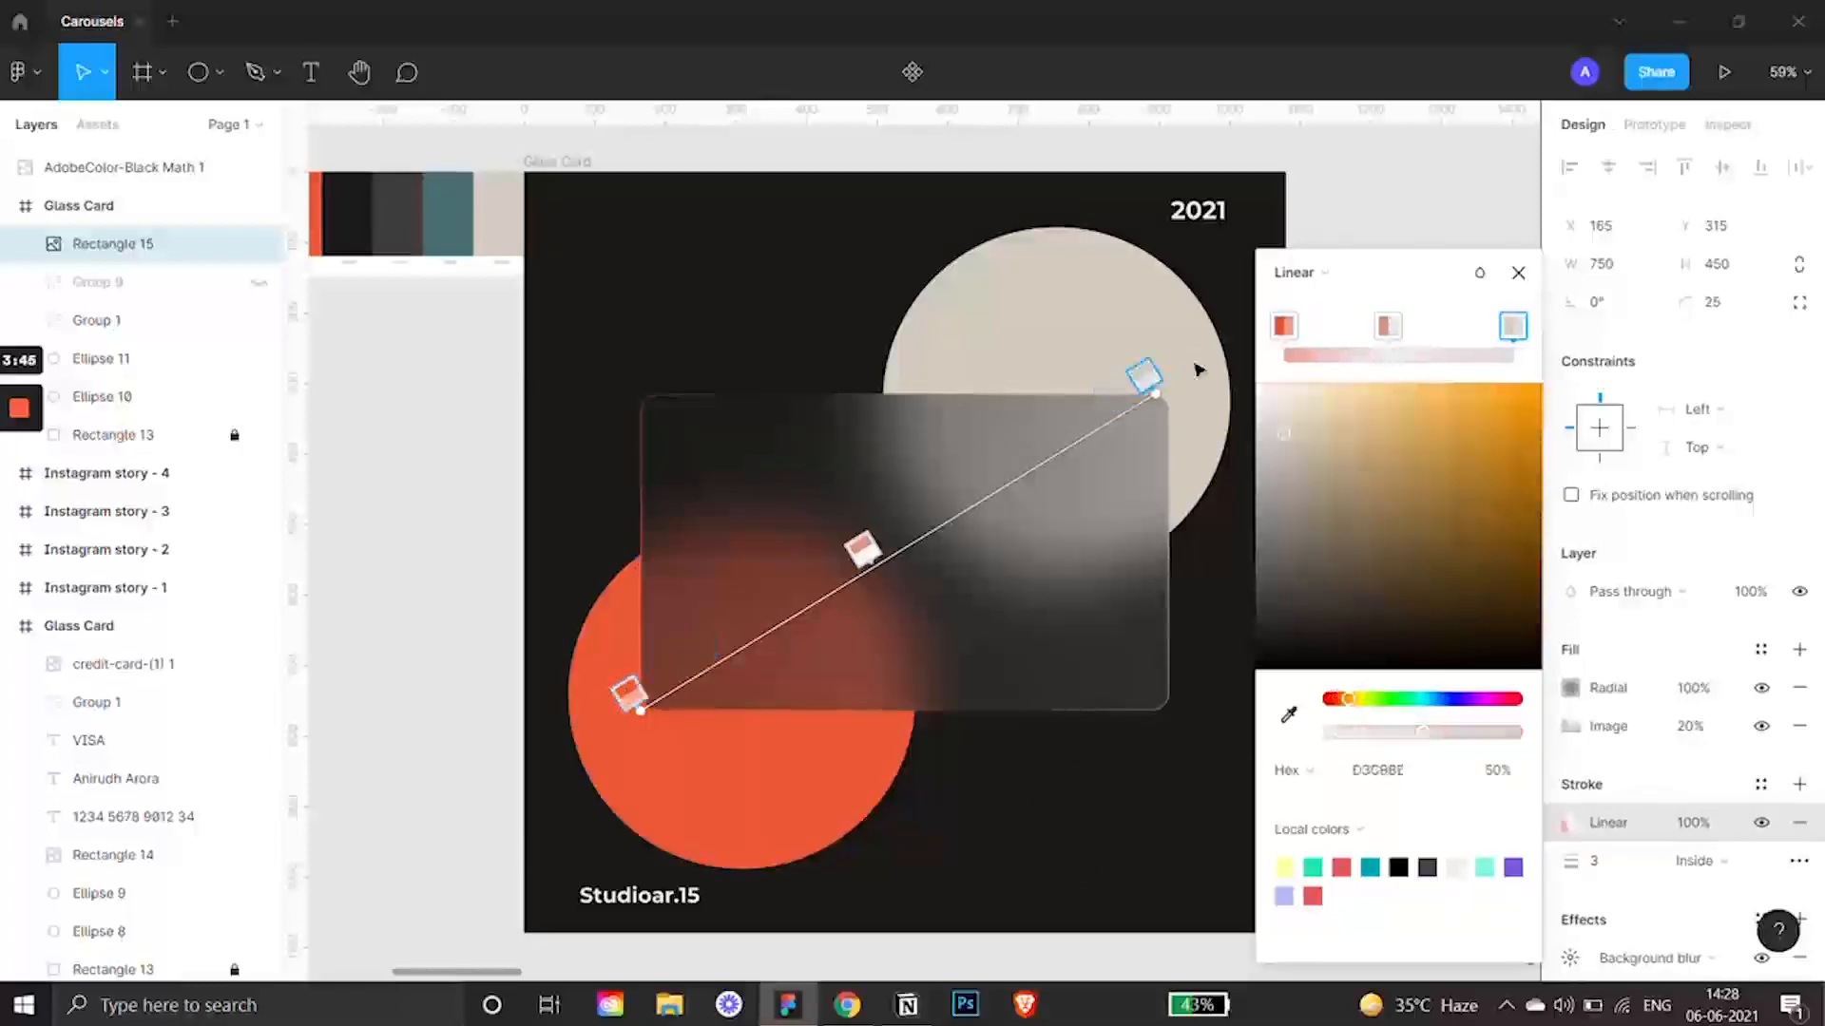
pyautogui.press('Escape')
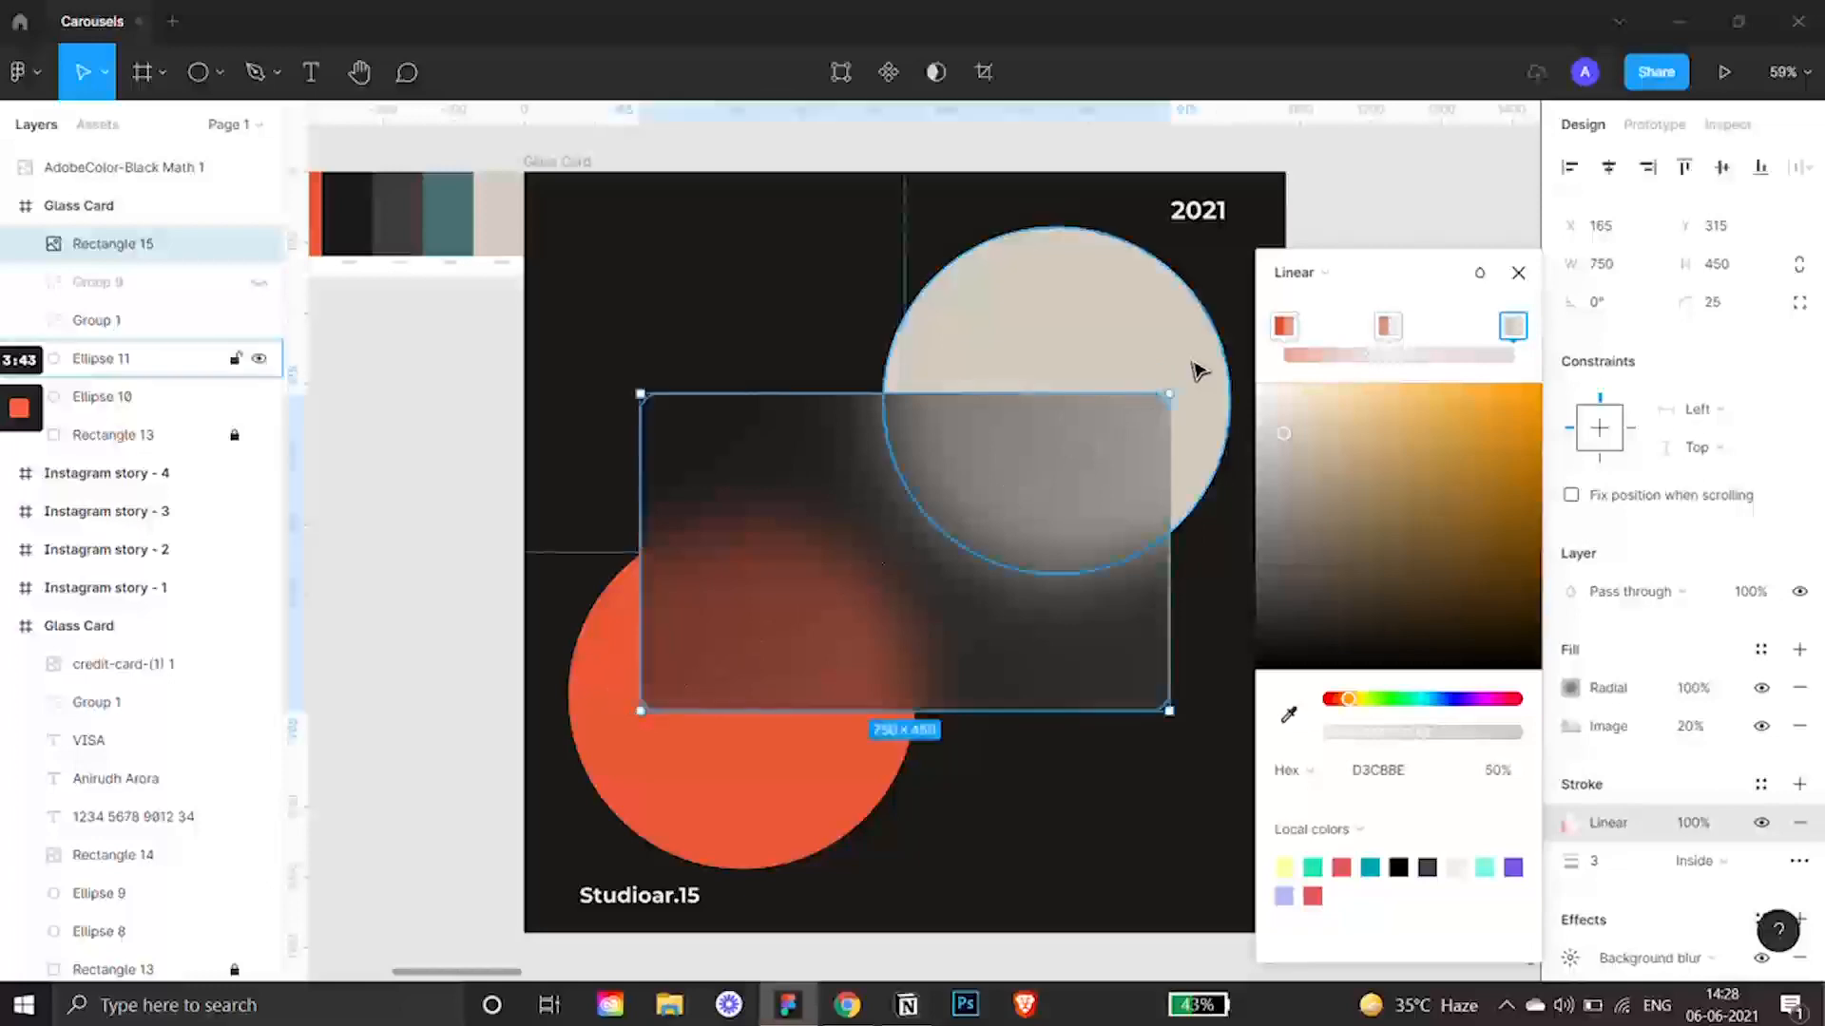
pyautogui.click(1105, 827)
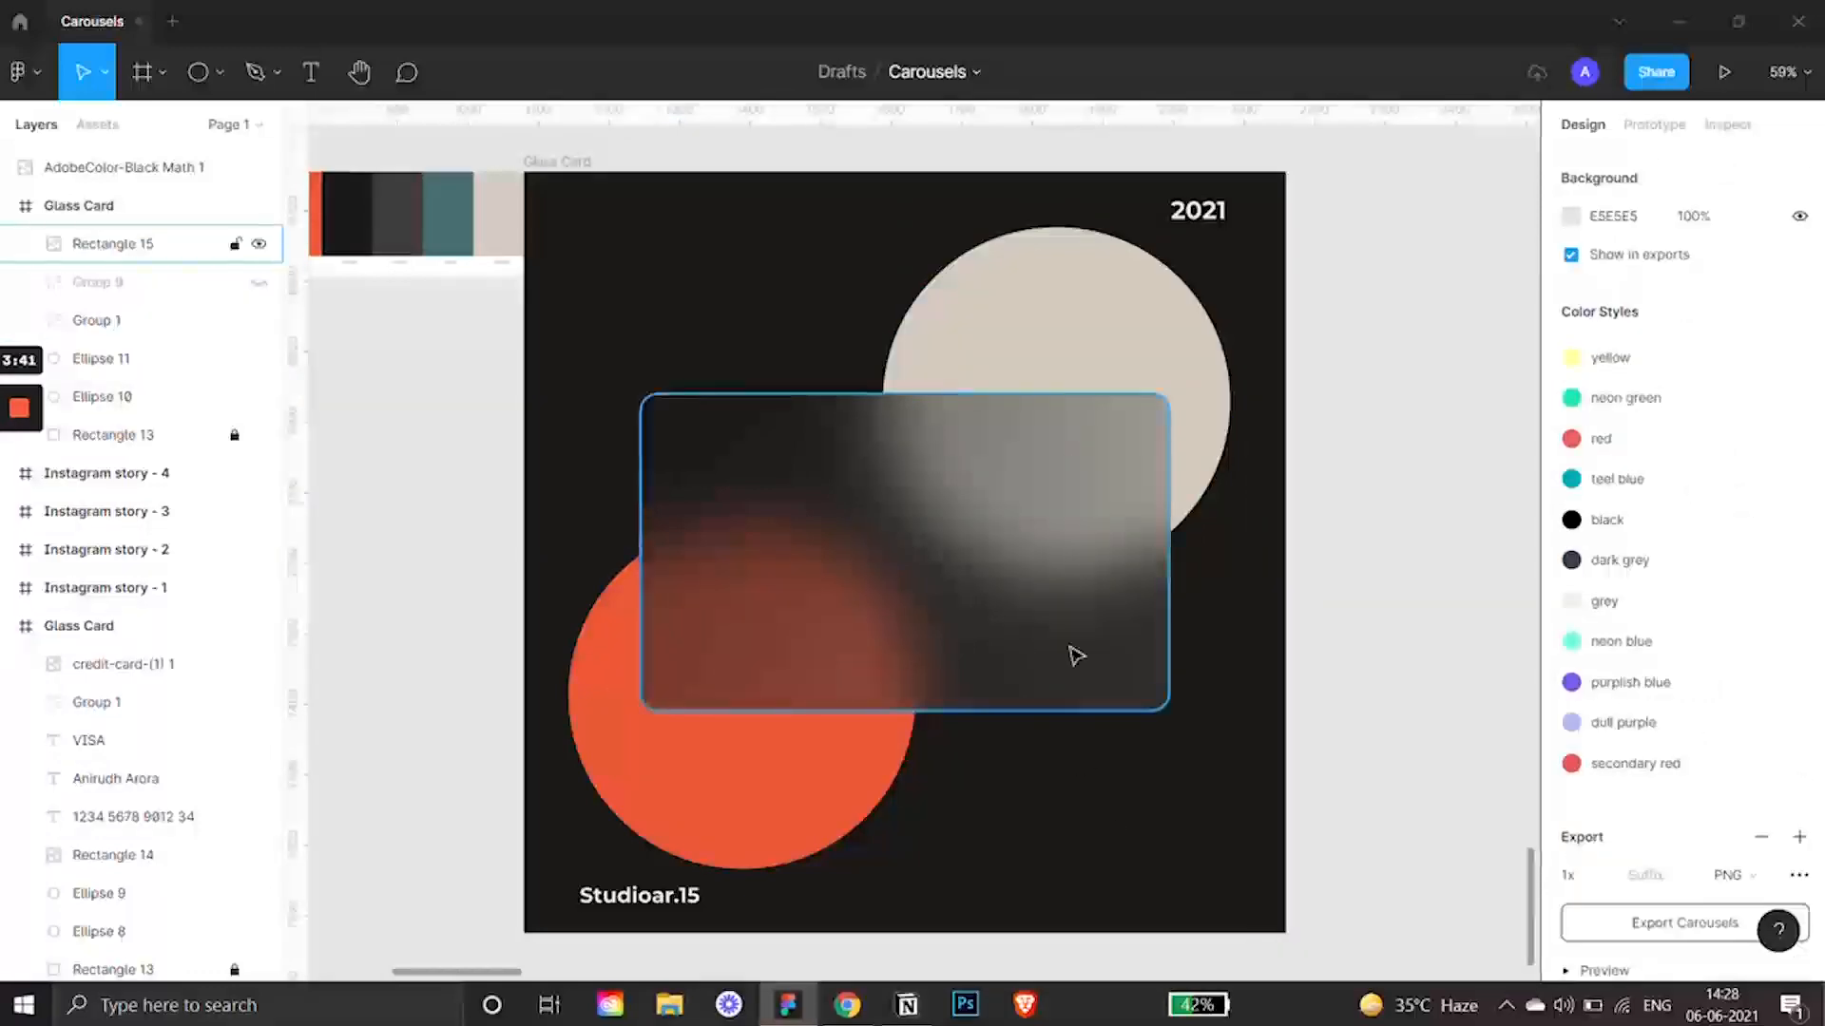
pyautogui.click(1048, 576)
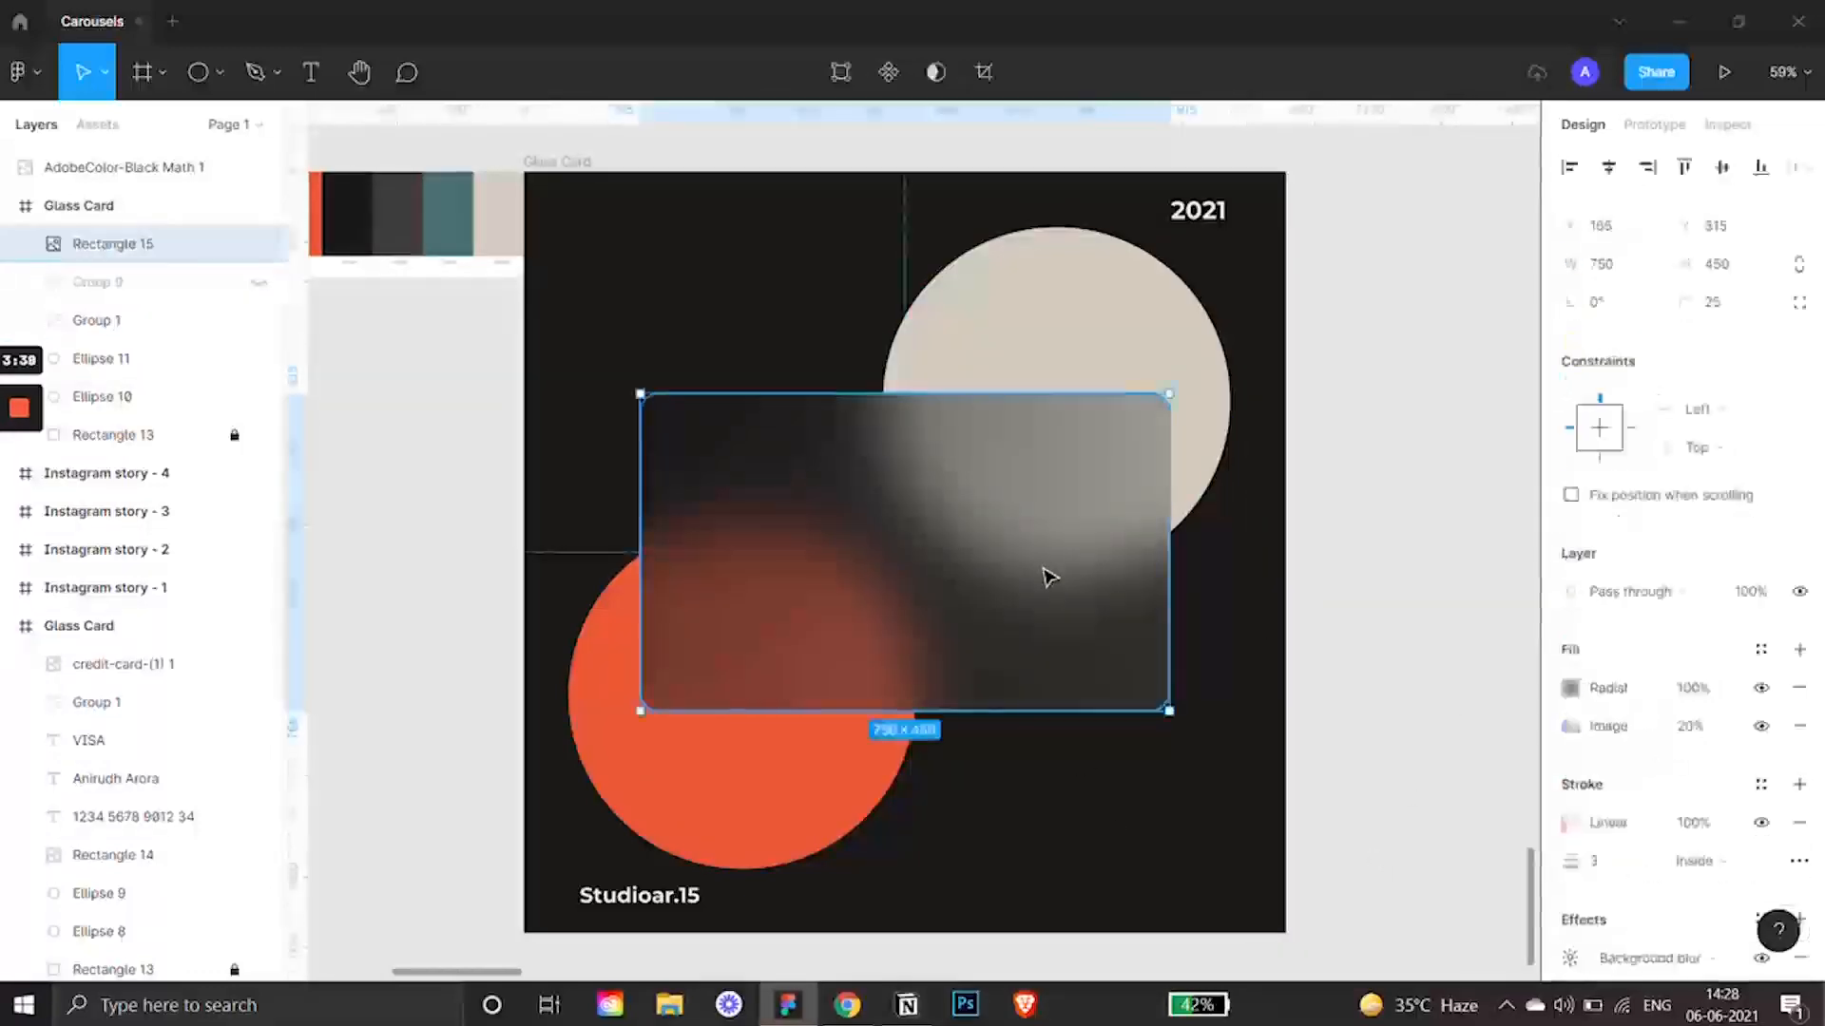
pyautogui.click(1319, 516)
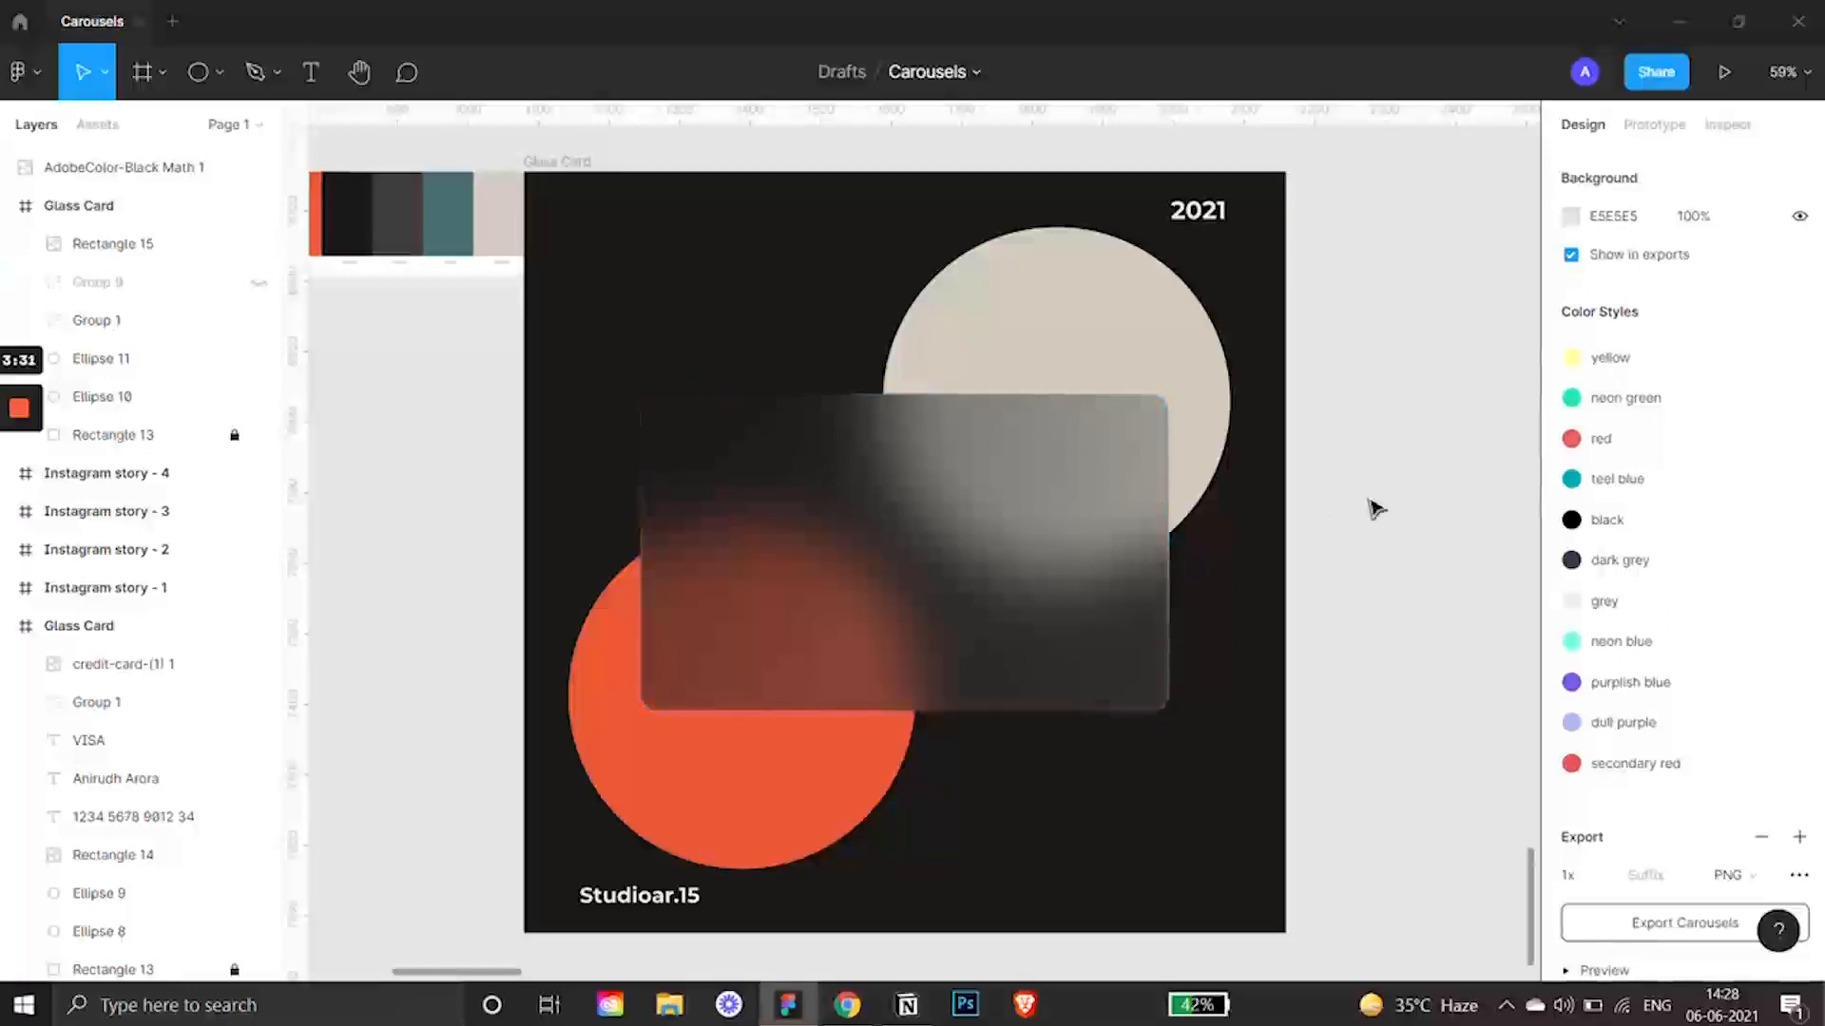
# Add the text "and it is done" in the upper-left area of the Glass Card frame.
pyautogui.click(310, 73)
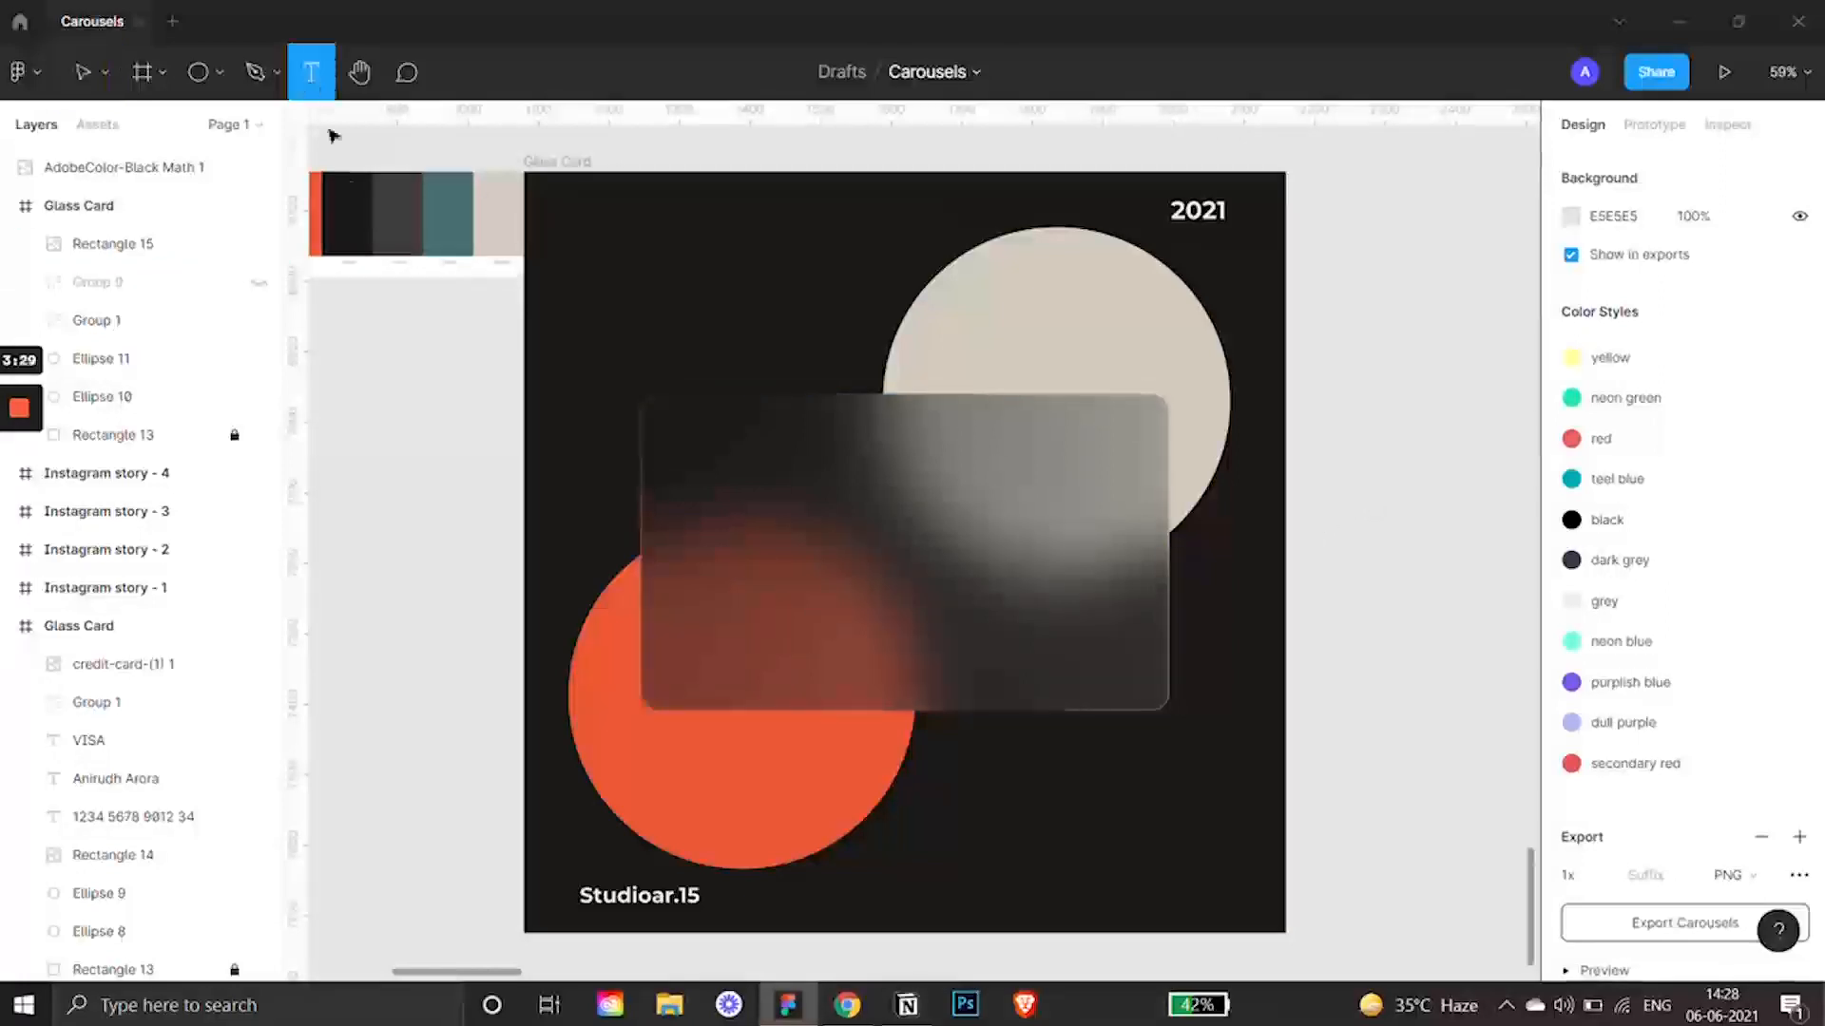
pyautogui.click(571, 236)
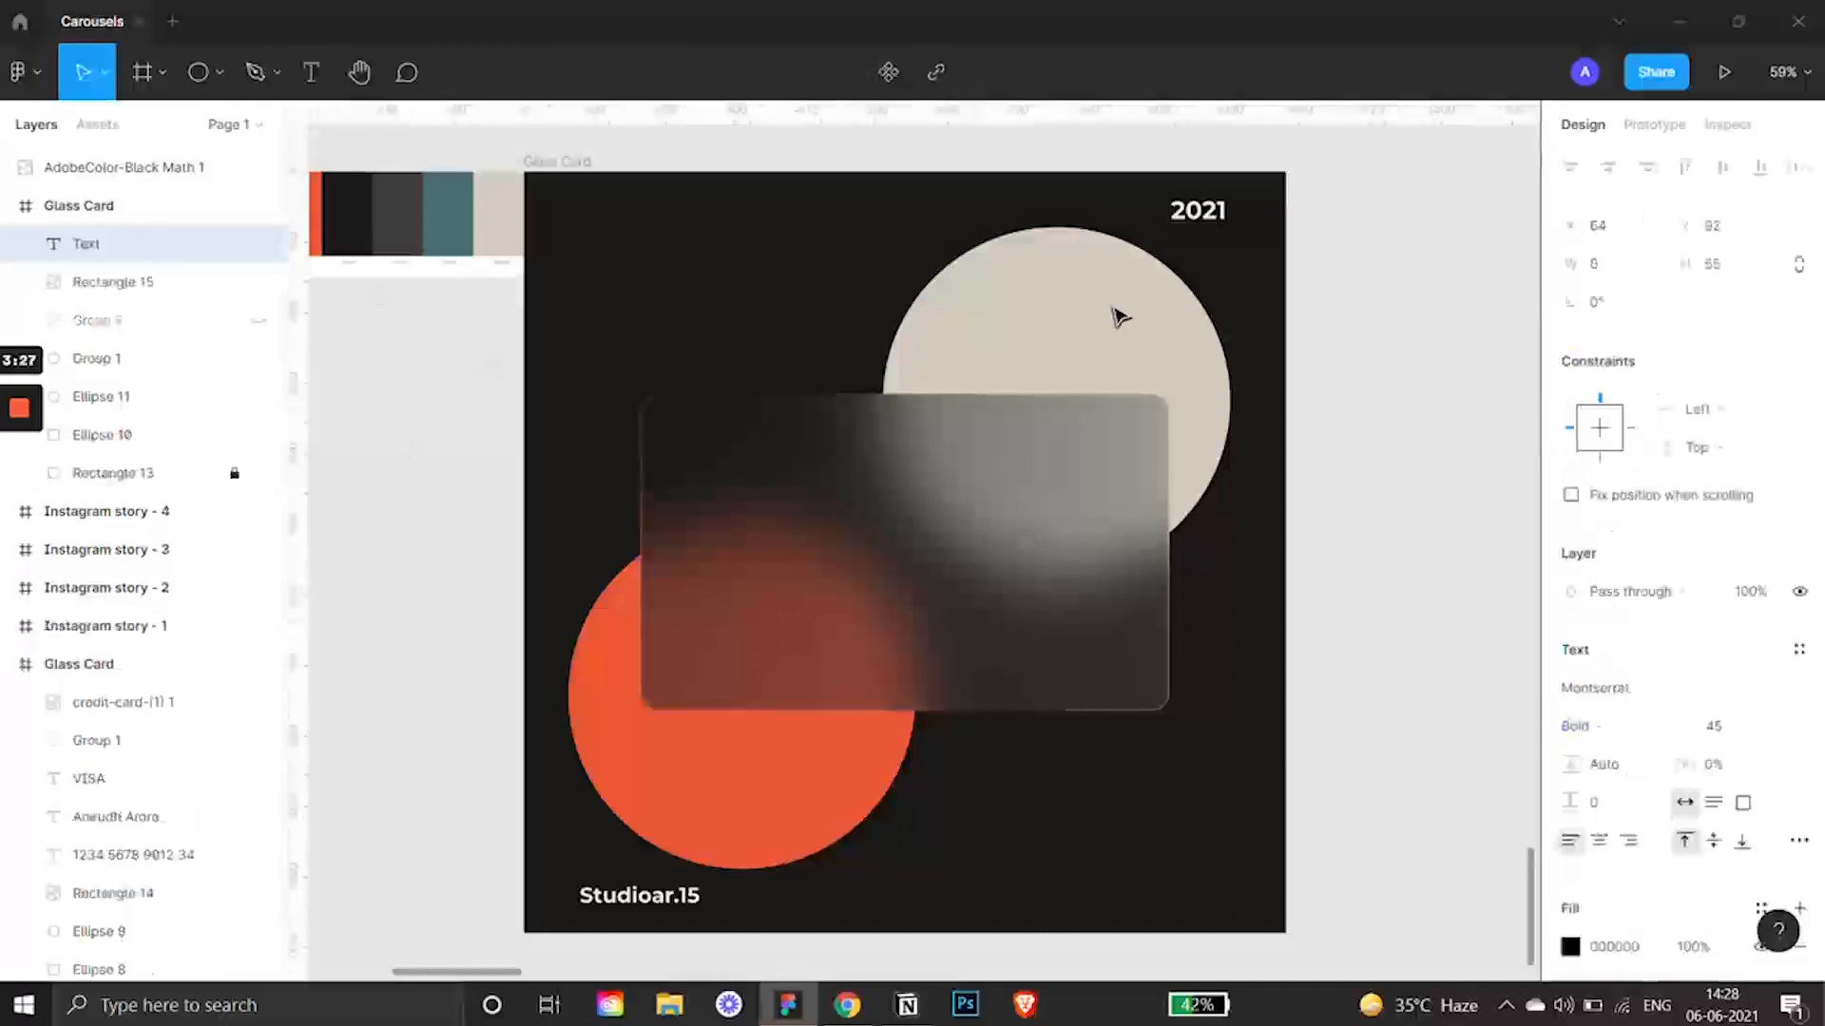
pyautogui.write('and it is d')
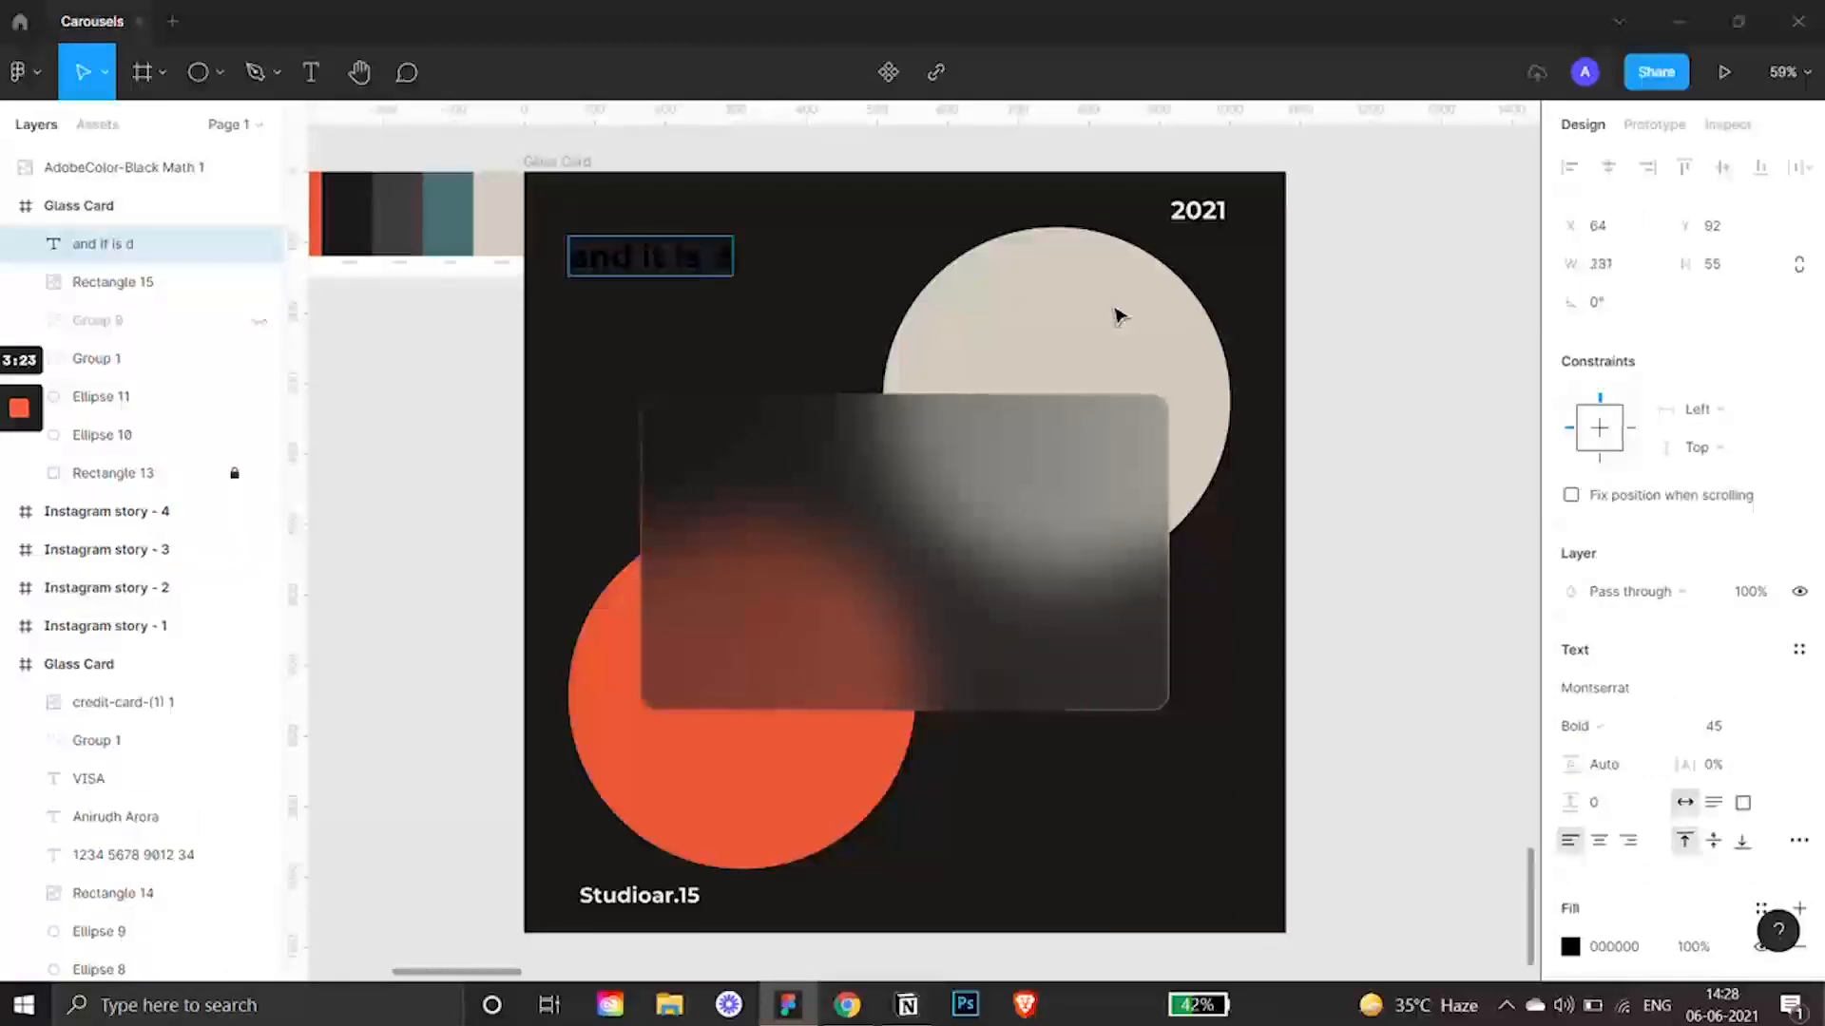
pyautogui.write('one')
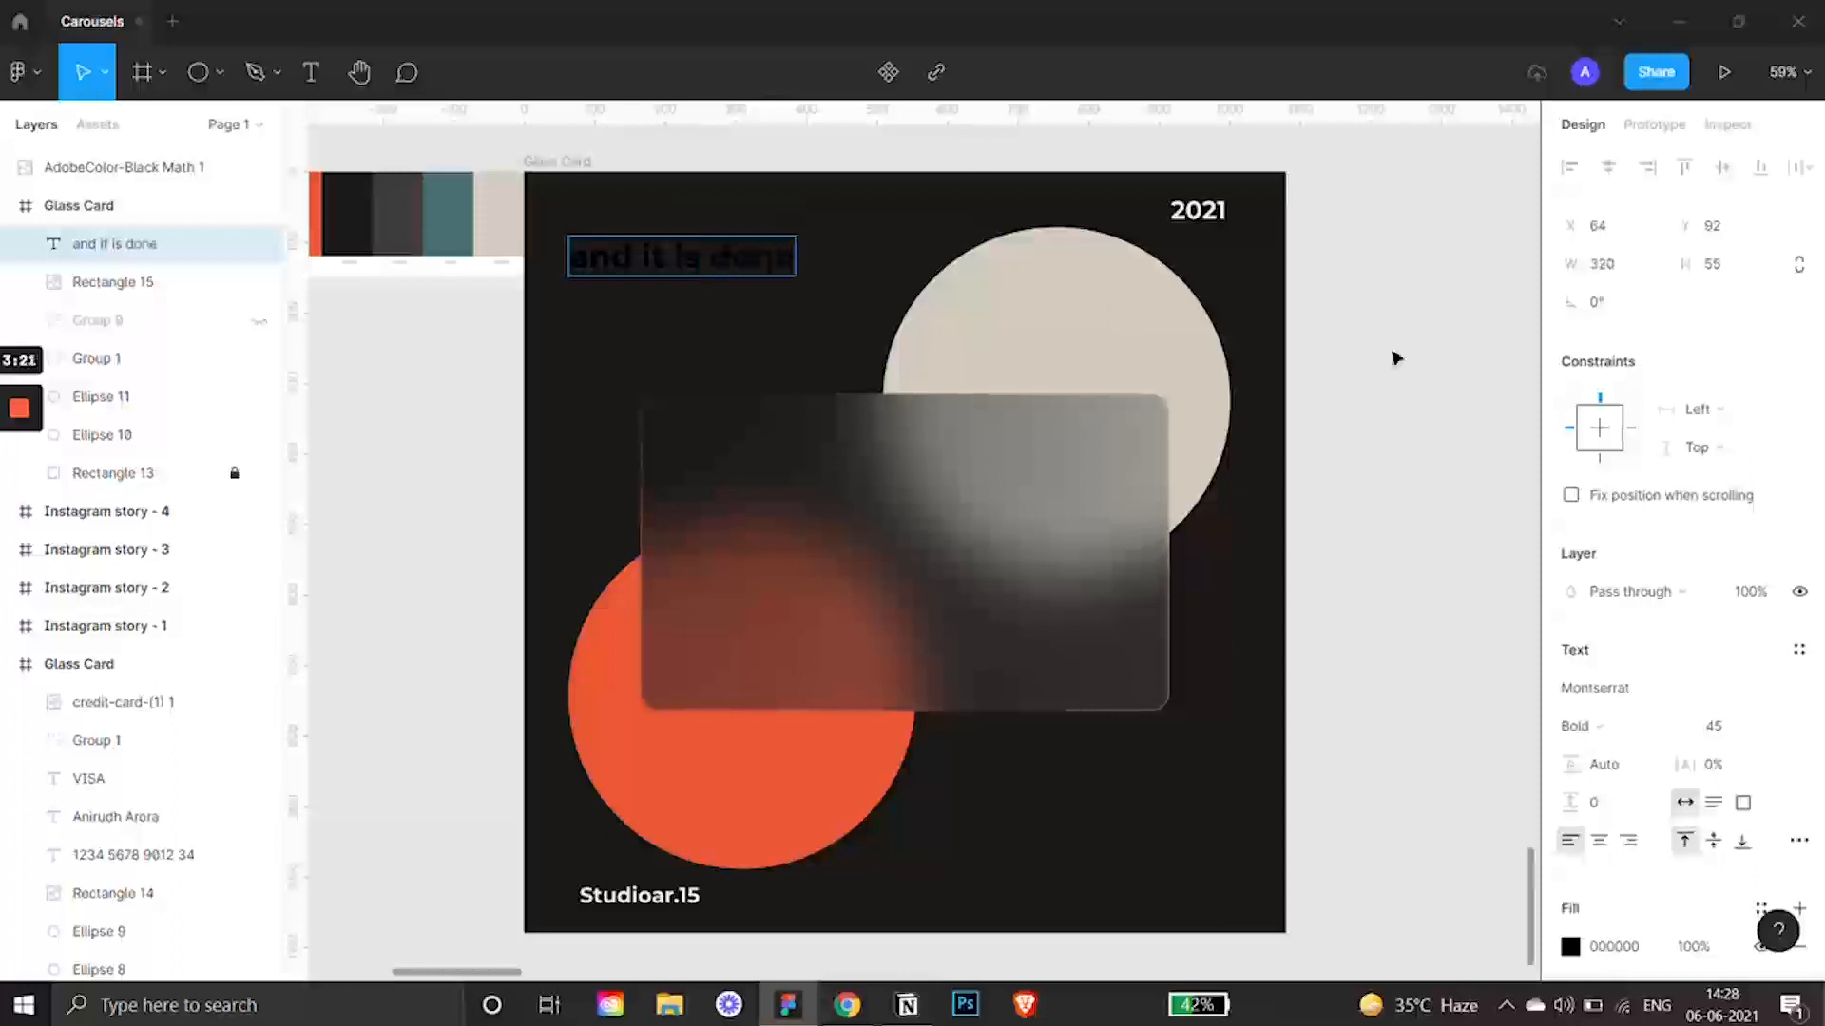
pyautogui.press('Escape')
# Set the fill of the "and it is done" text to the local yellow, FFFF9D.
pyautogui.click(1570, 948)
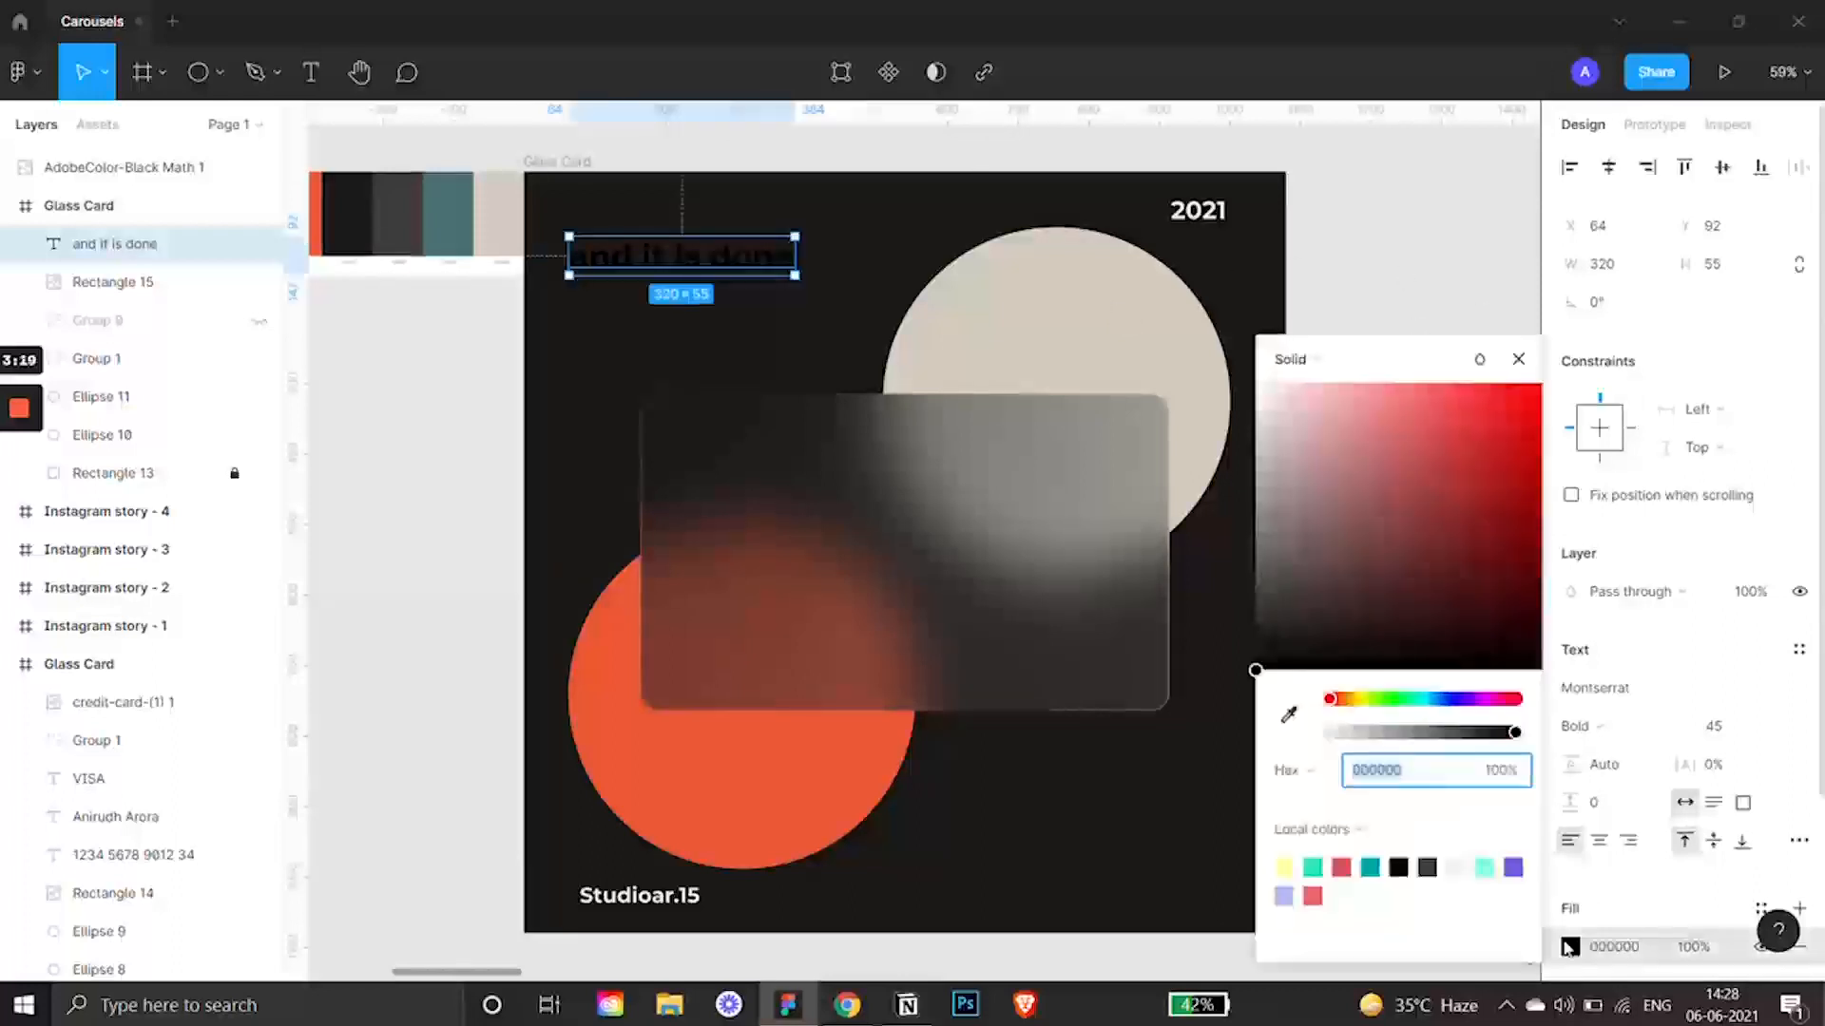
pyautogui.click(1288, 865)
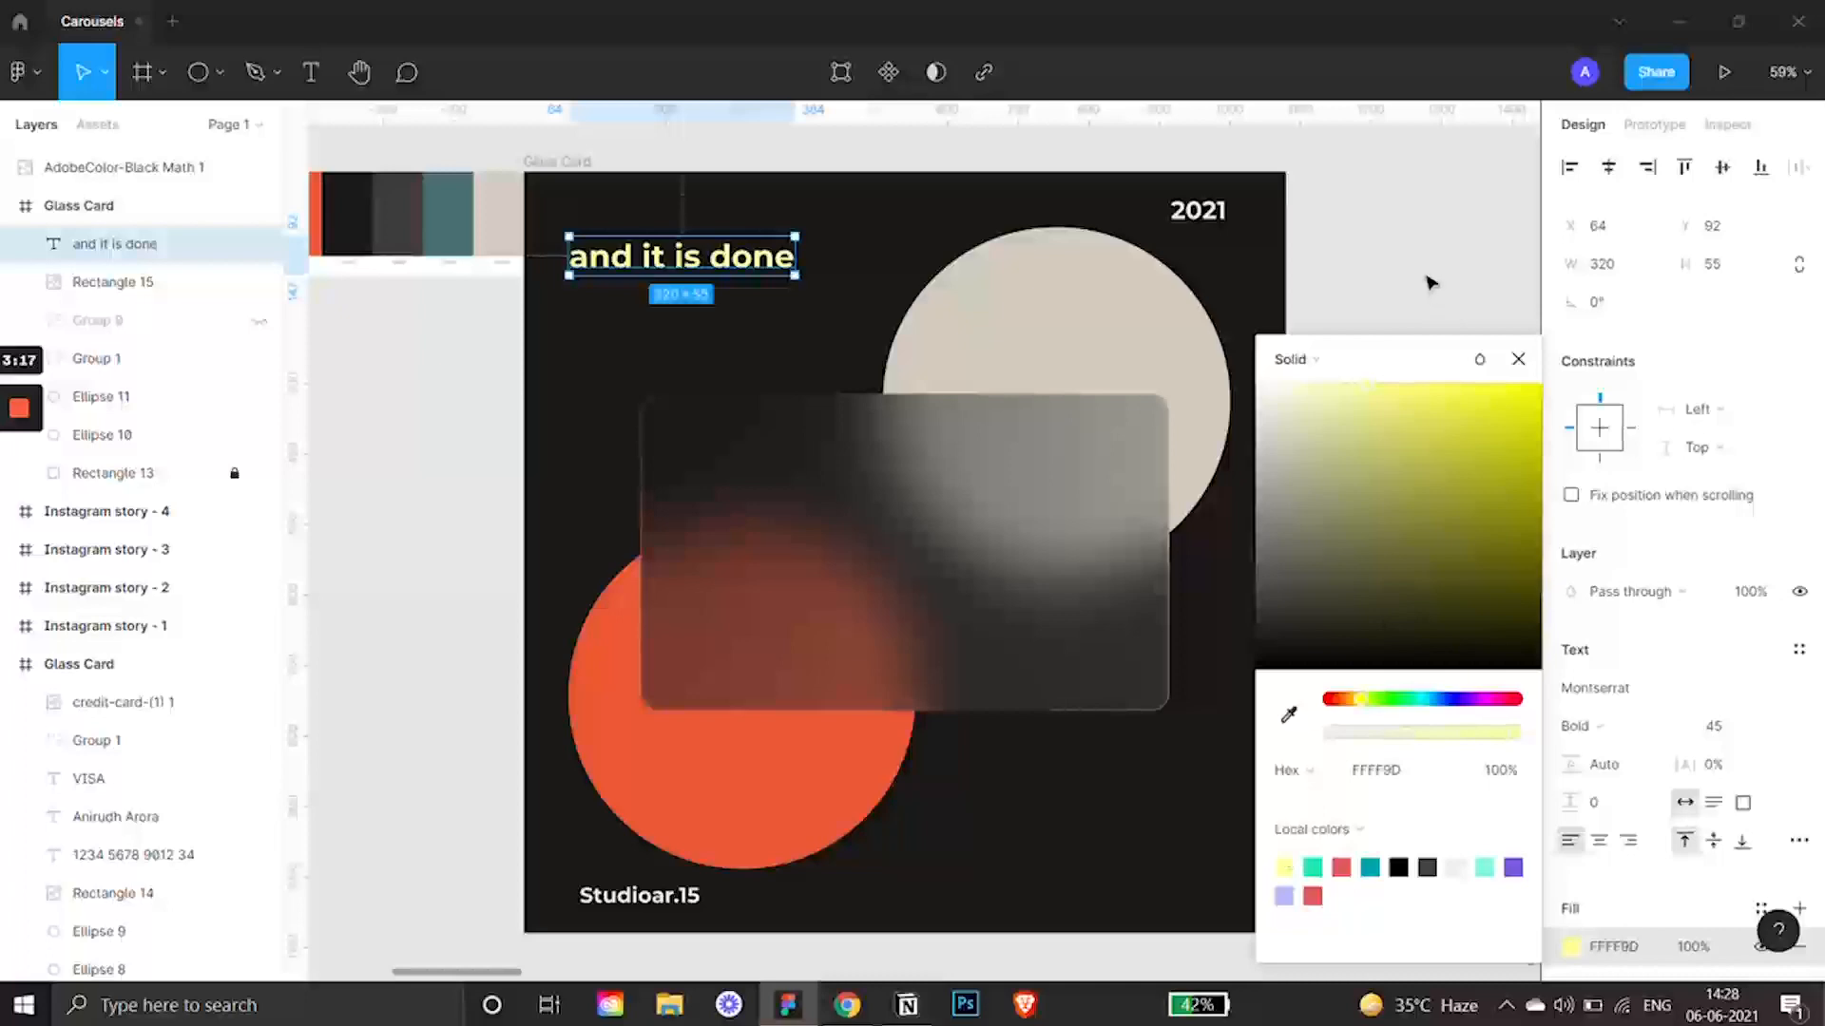
pyautogui.click(1425, 276)
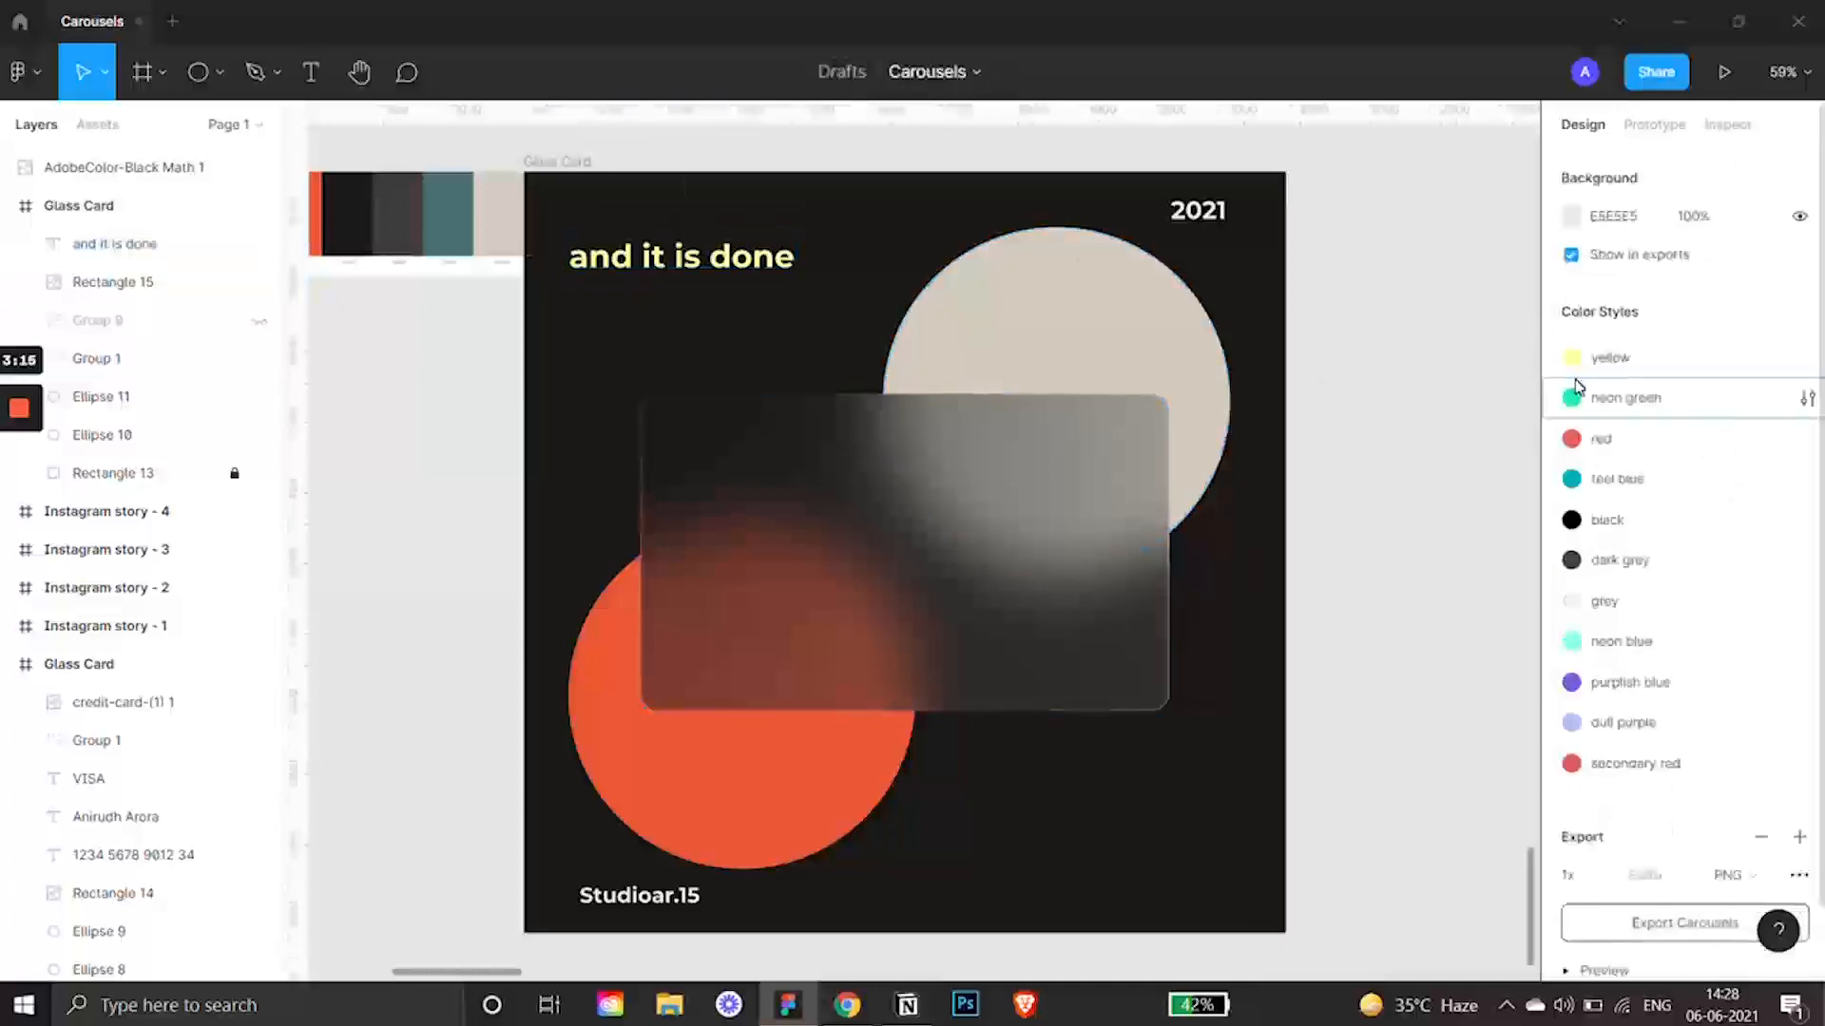
# Duplicate the "and it is done" text just below itself and change the copy to "play with the levels a bit" on two lines.
pyautogui.click(931, 541)
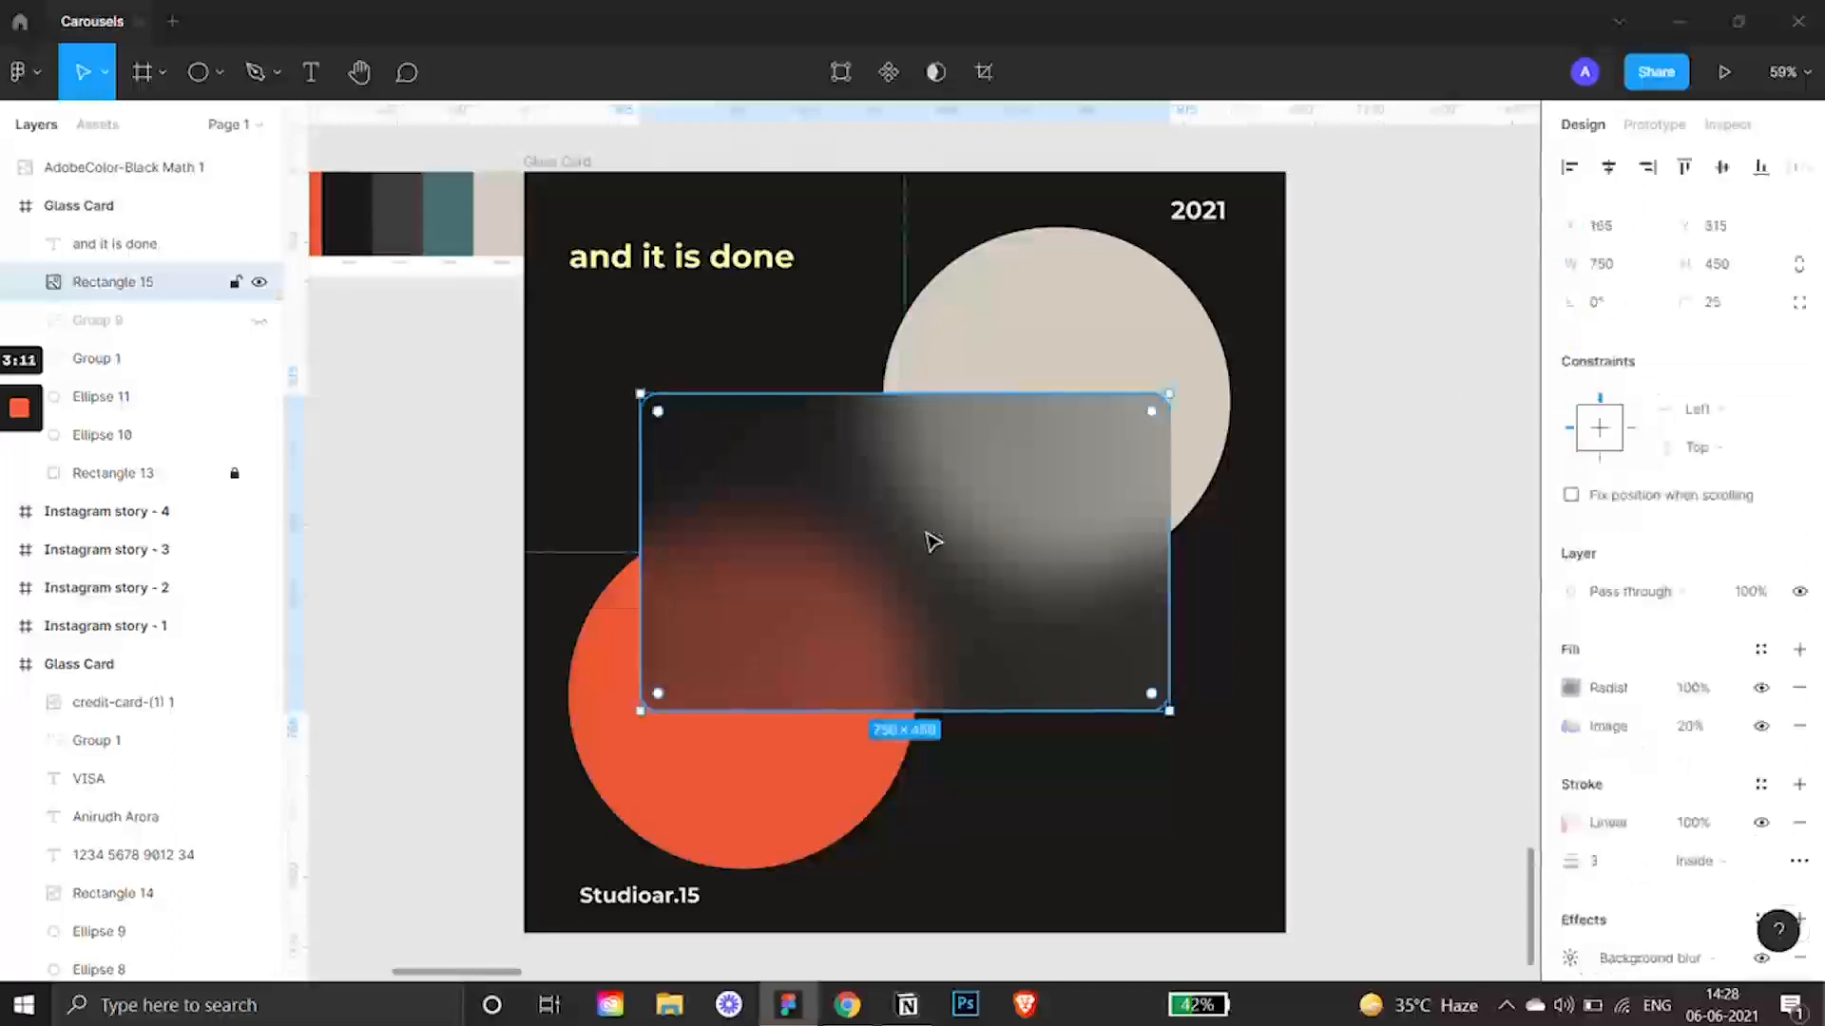
pyautogui.click(744, 265)
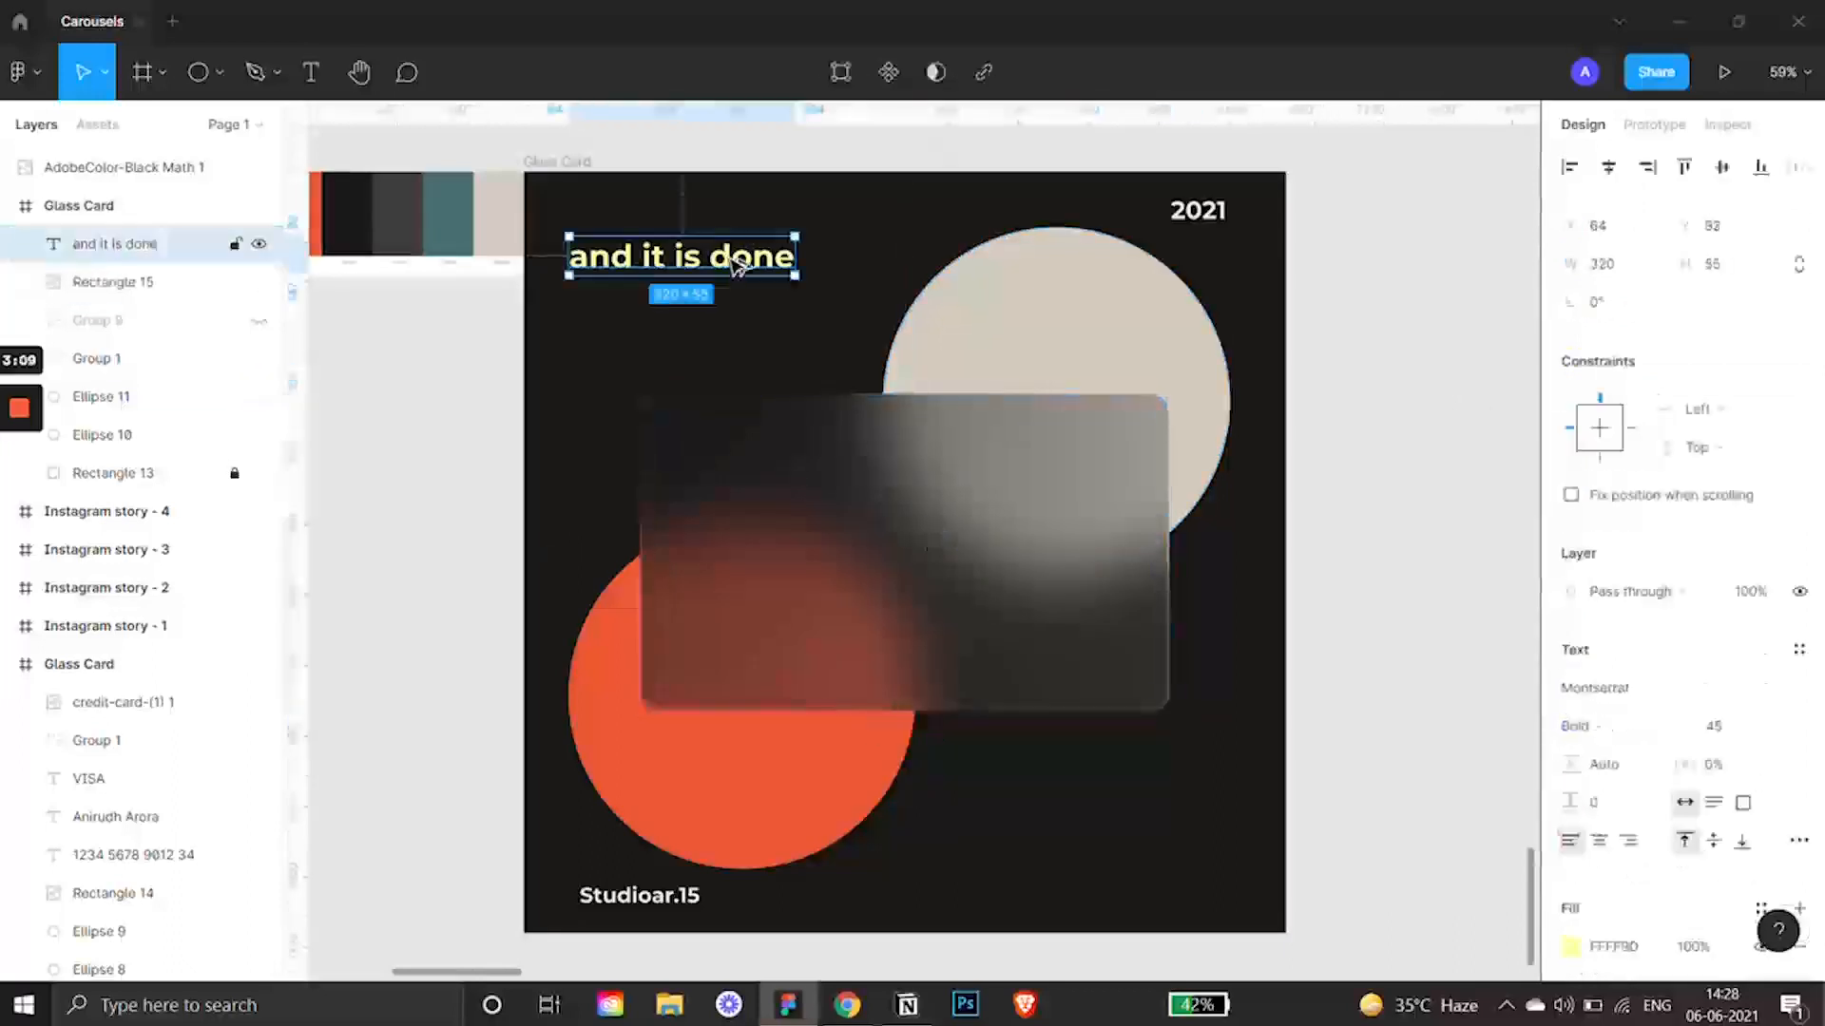
pyautogui.moveTo(732, 262); pyautogui.dragTo(732, 314)
pyautogui.press('Return')
pyautogui.write('play wi')
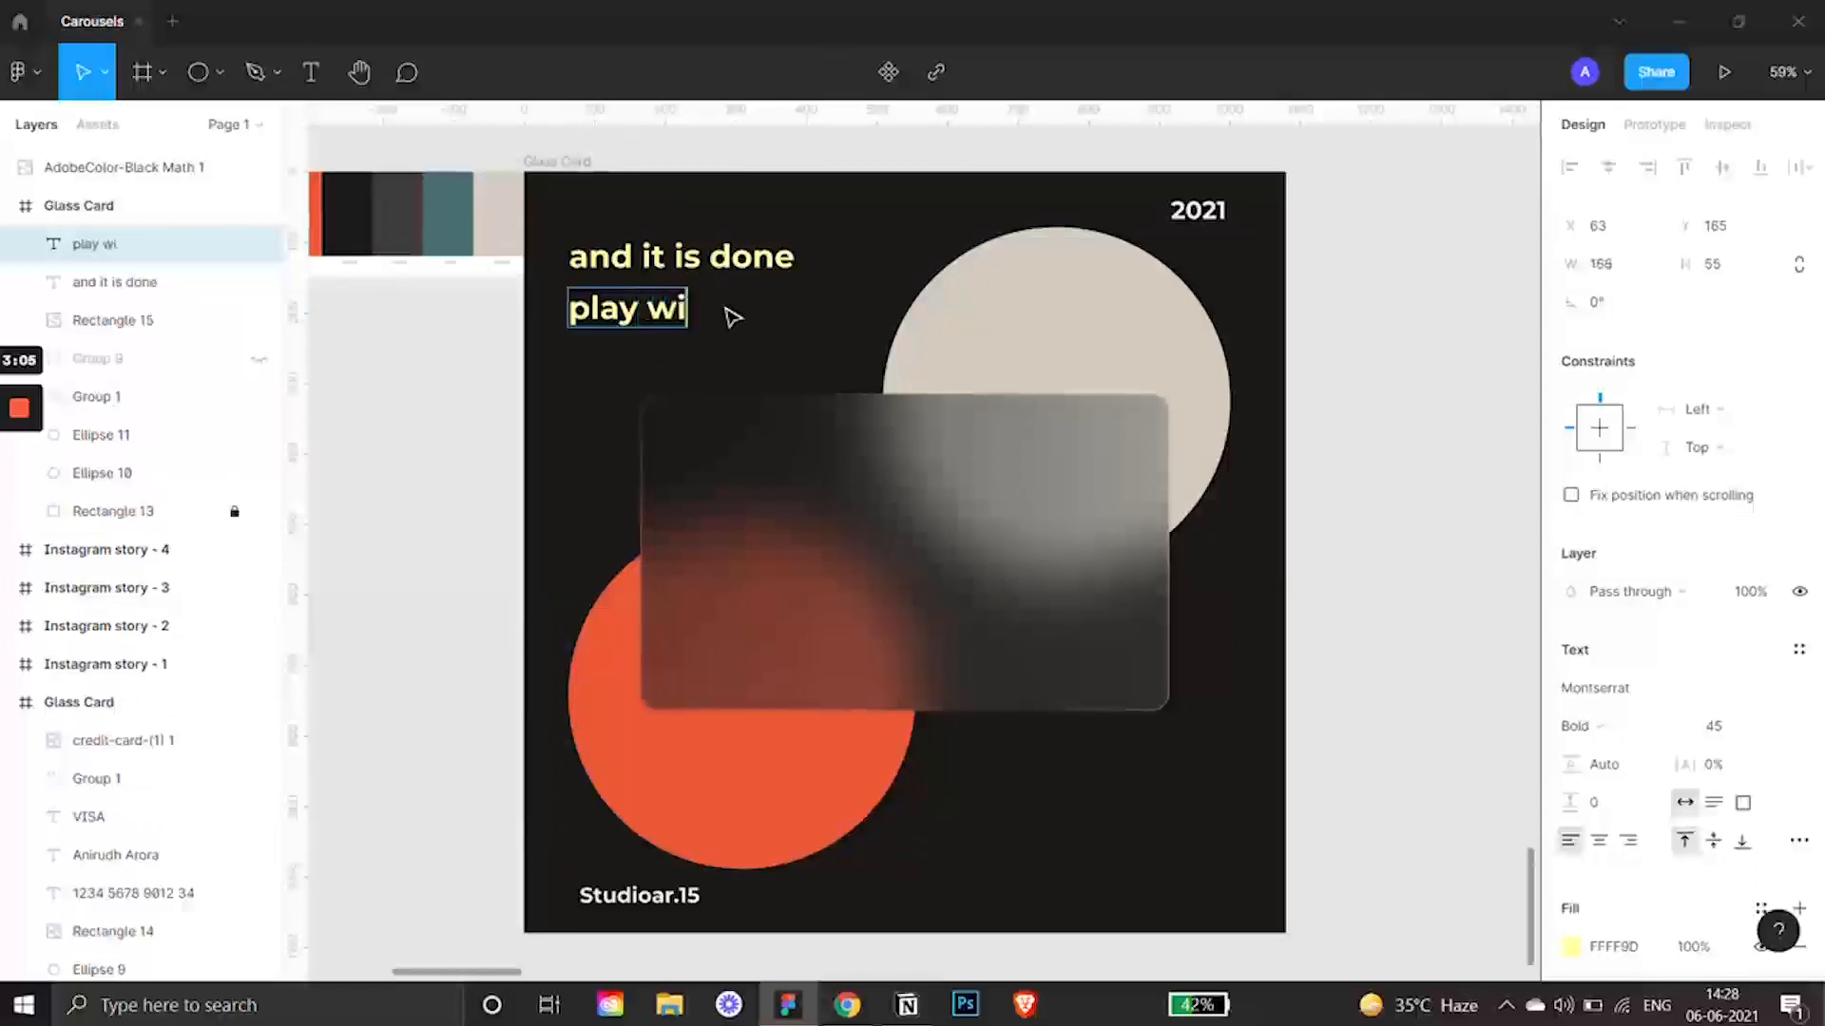
pyautogui.write('the')
pyautogui.press('BackSpace')
pyautogui.write('the levels')
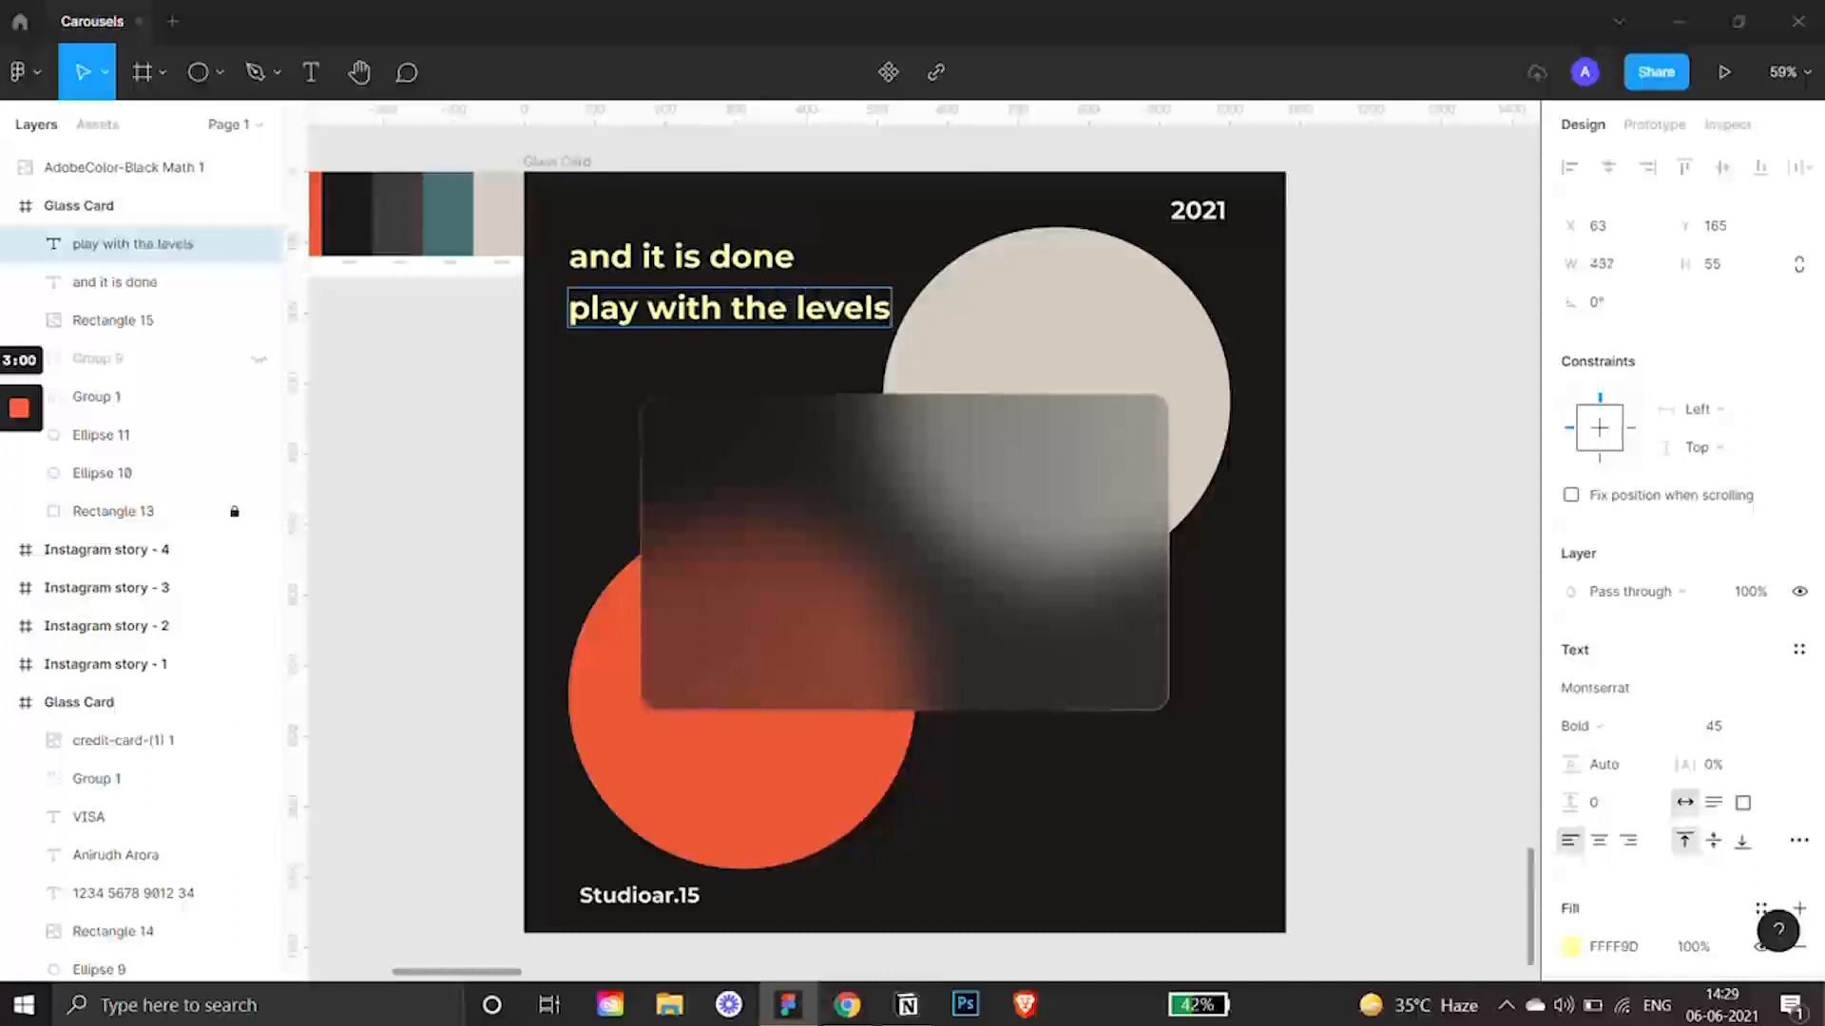
pyautogui.press('Return')
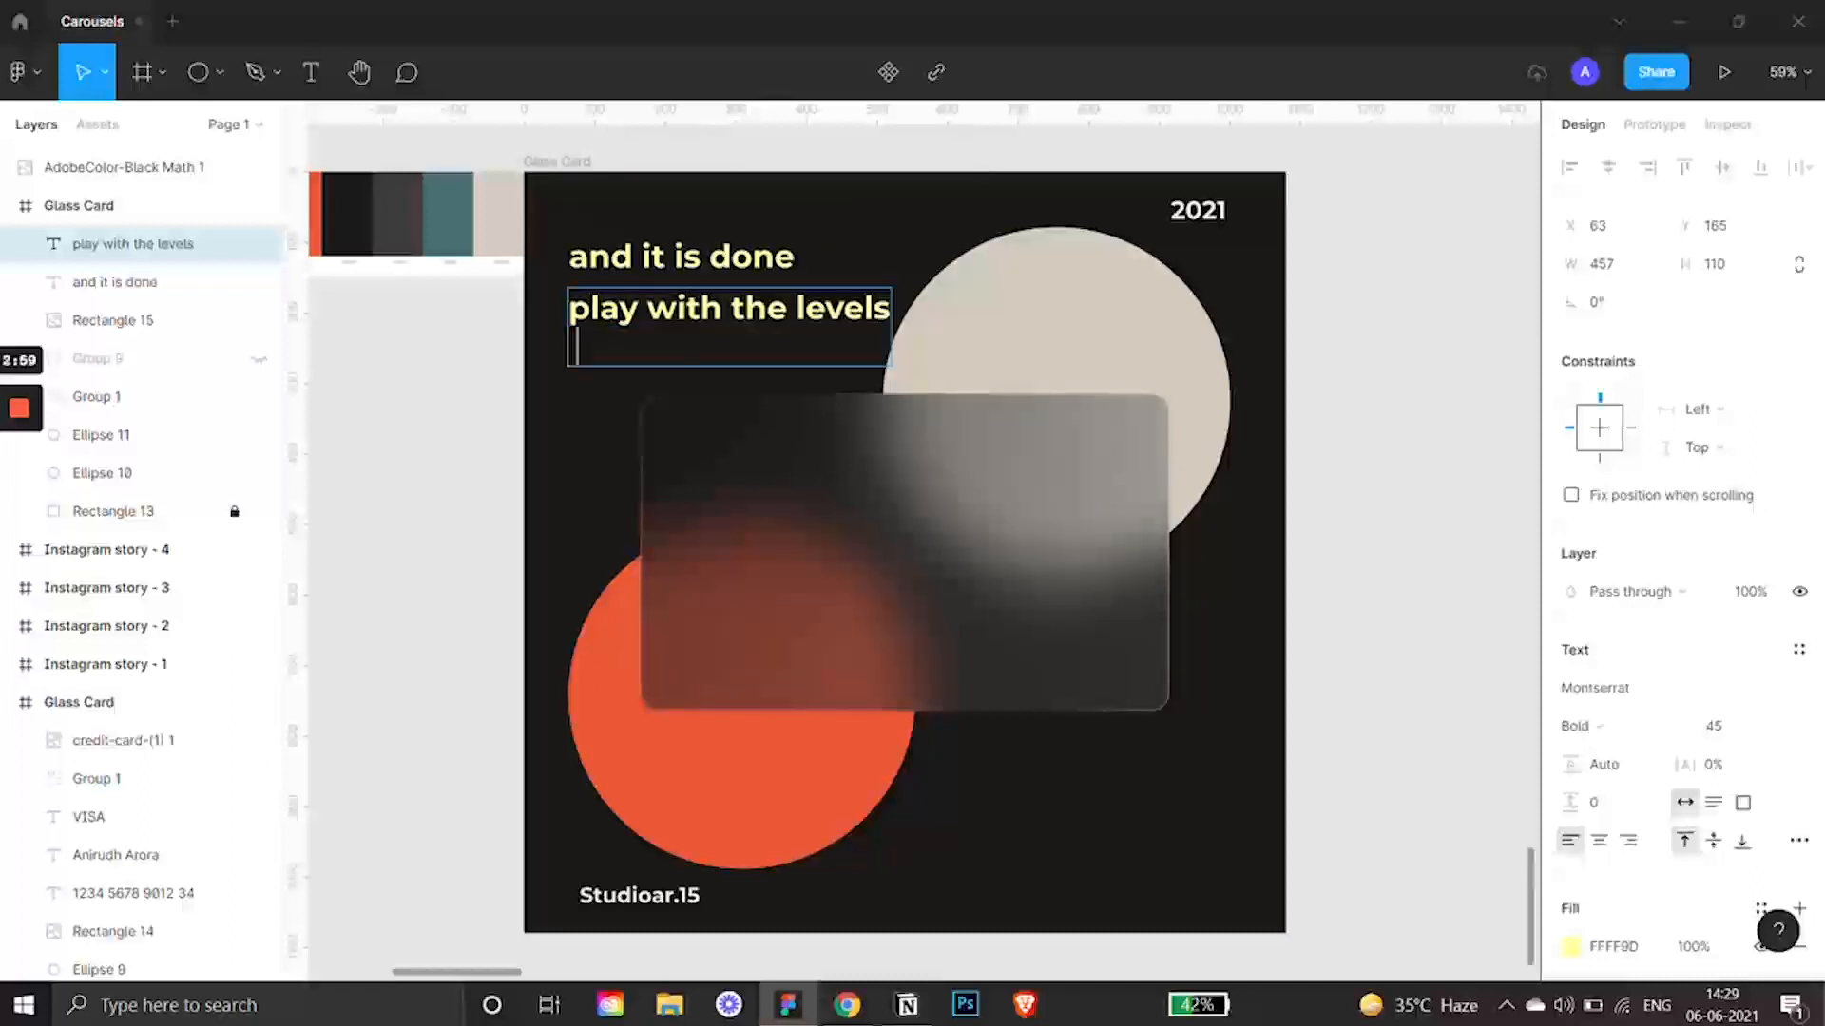
pyautogui.write('a bit')
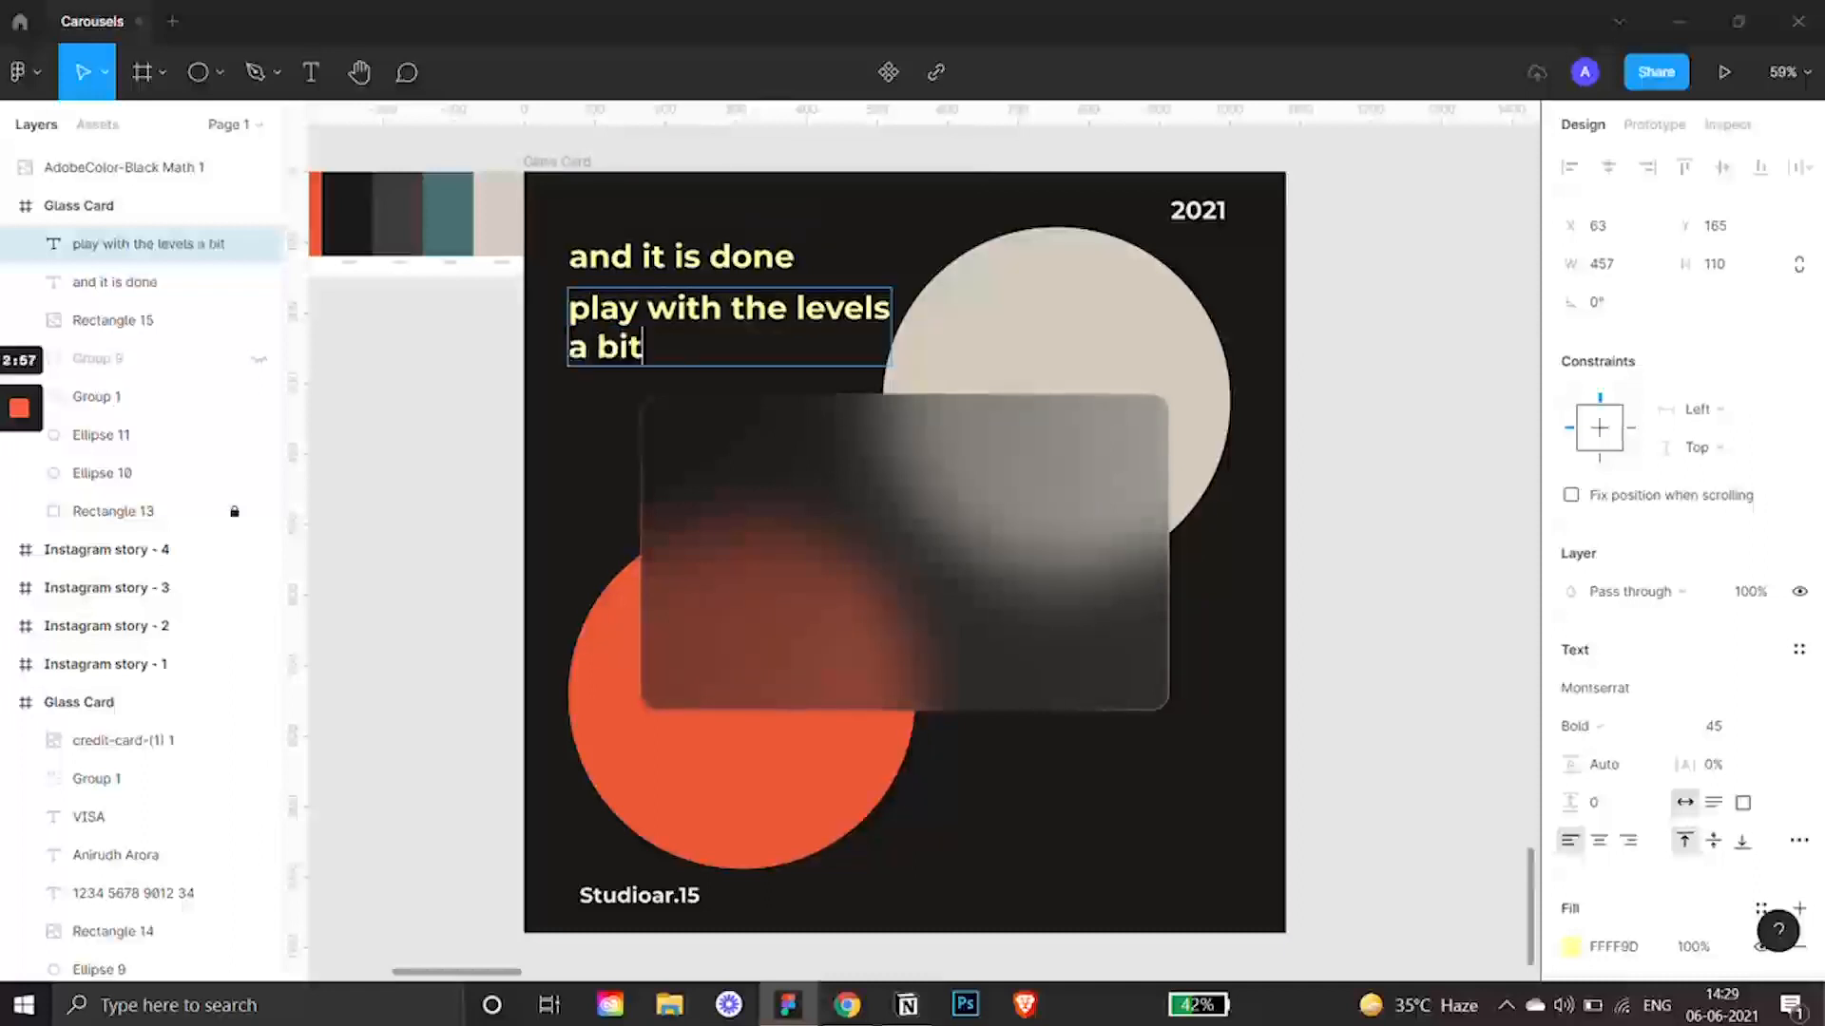
pyautogui.press('Escape')
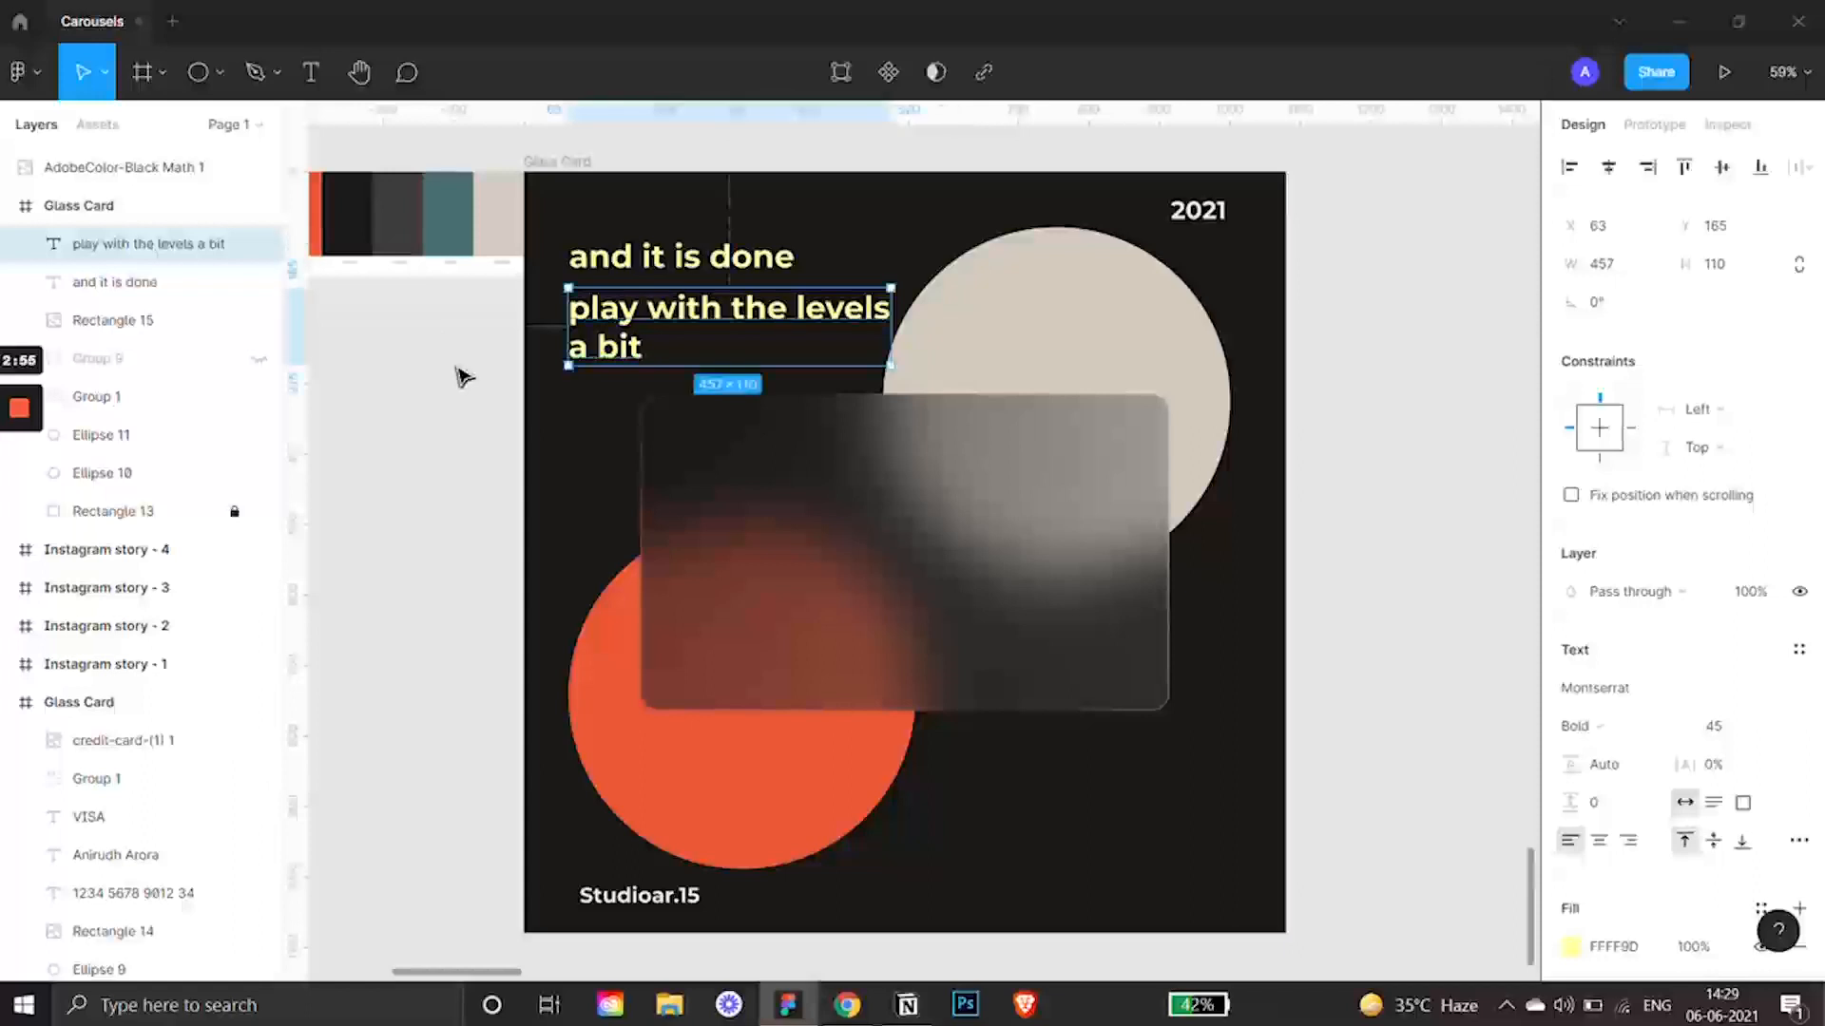
pyautogui.click(1446, 498)
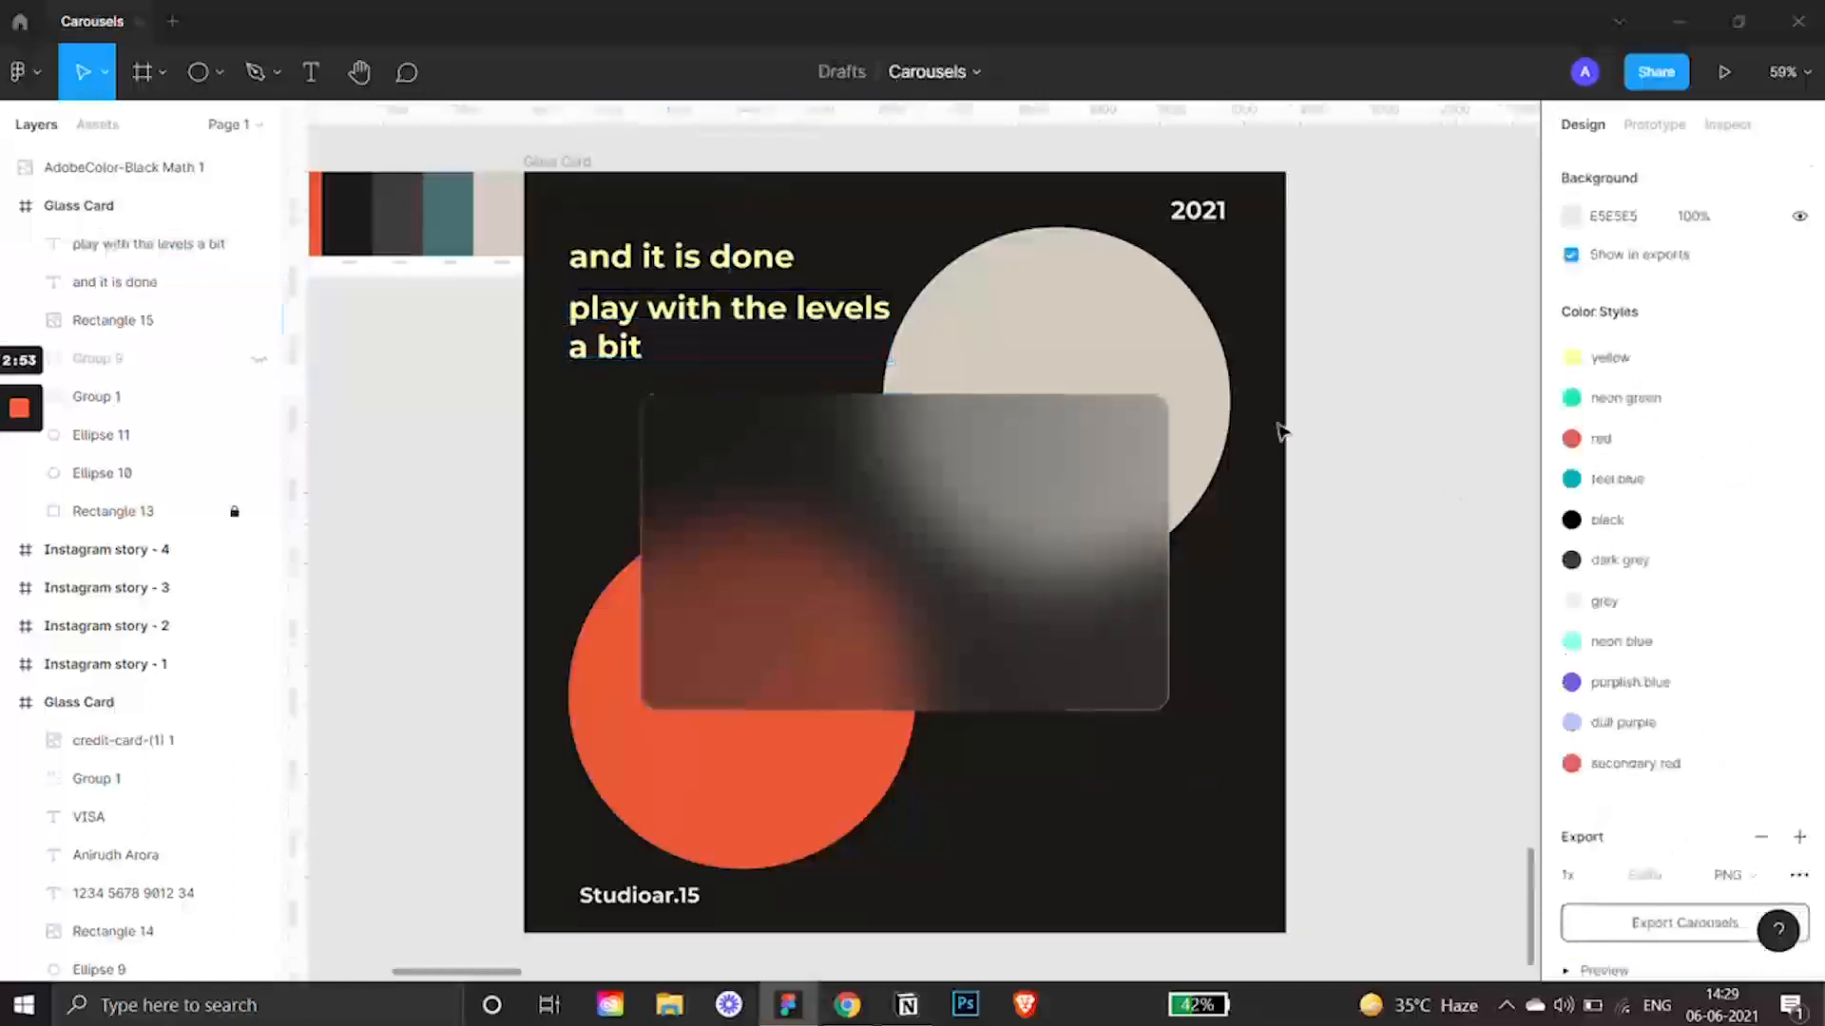
# Lower the opacity of the orange-red stop in the glass card's stroke gradient to 20%.
pyautogui.click(929, 630)
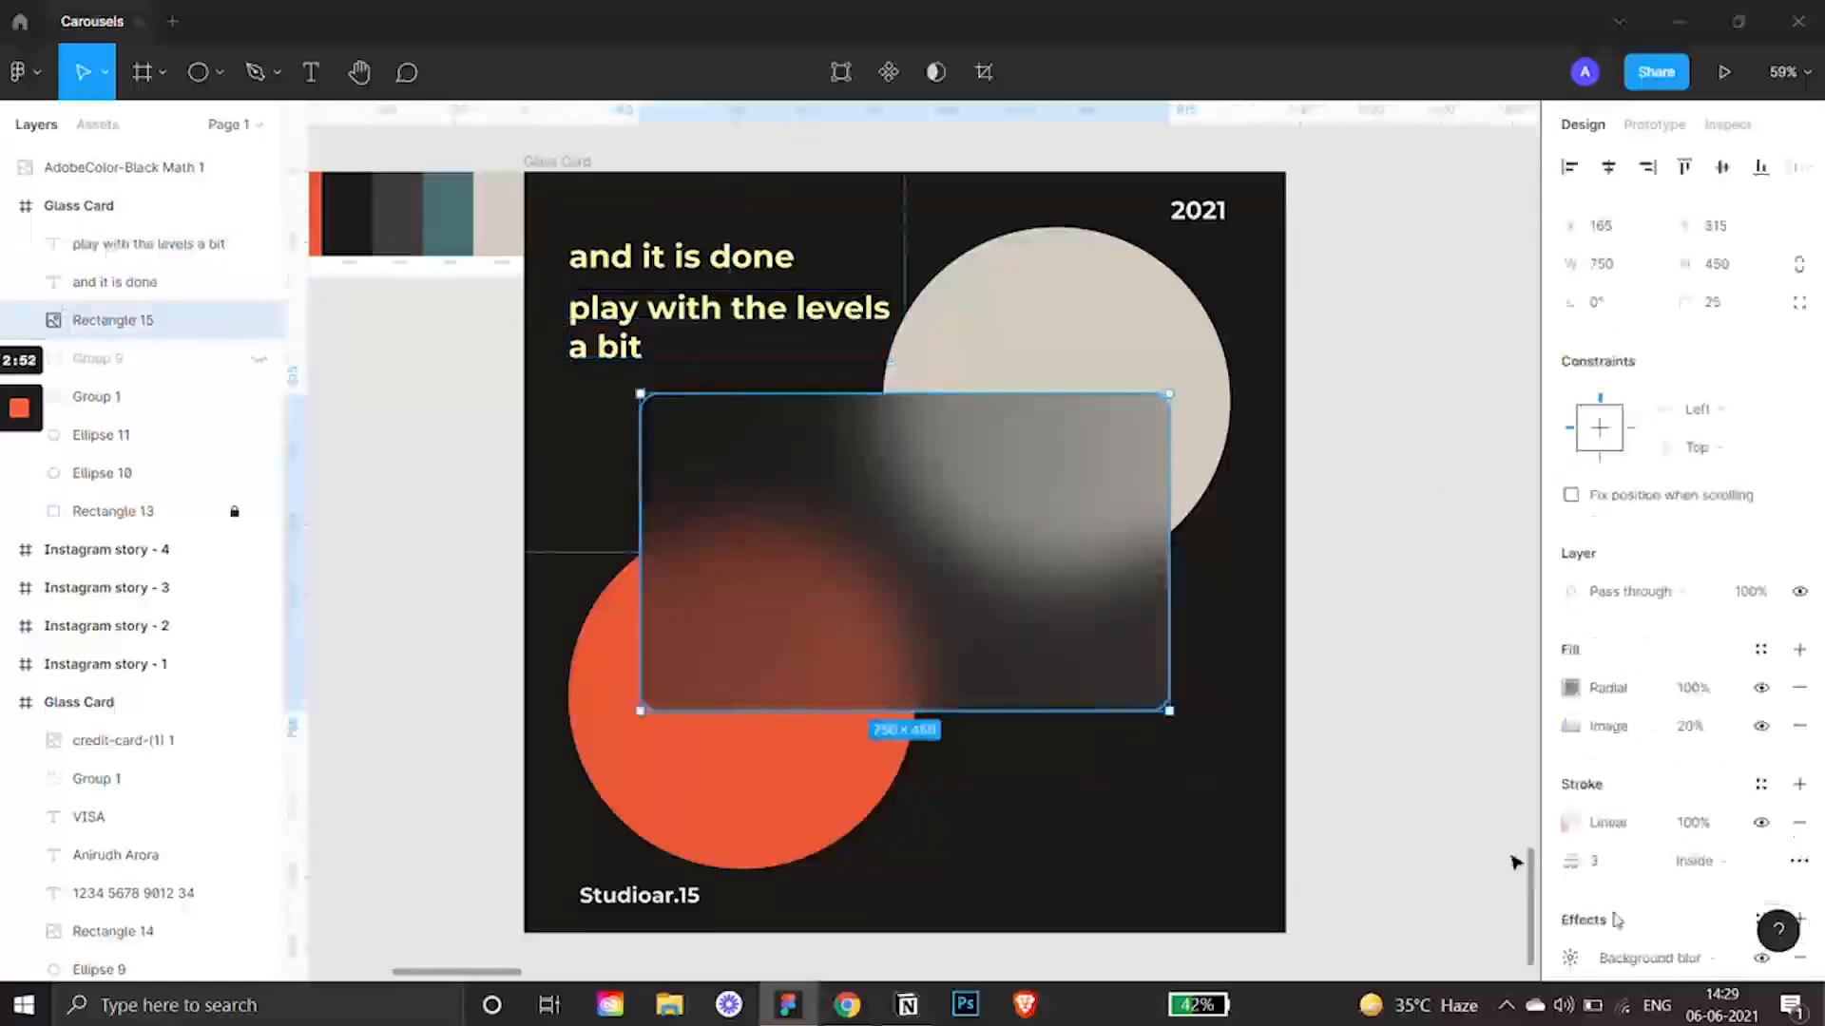
pyautogui.click(1568, 823)
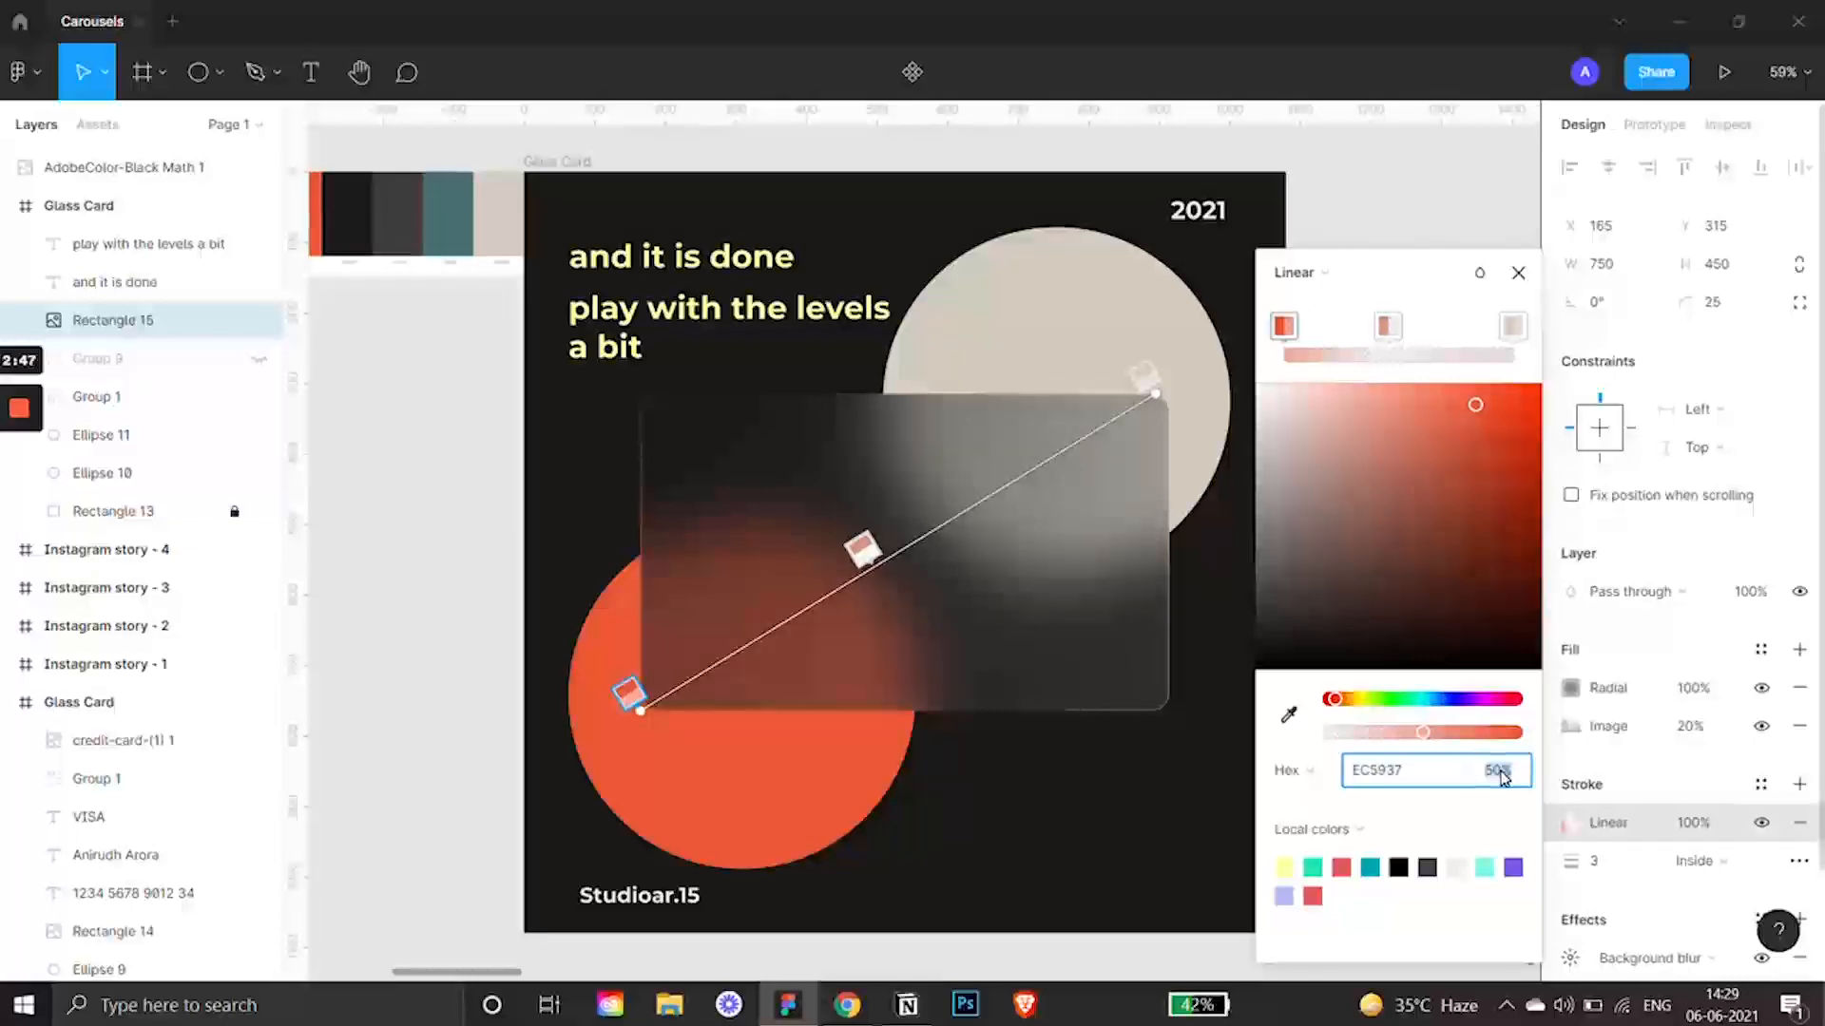
pyautogui.press('Down')
pyautogui.press('Down')
pyautogui.press('Down')
pyautogui.press('Down')
pyautogui.press('Down')
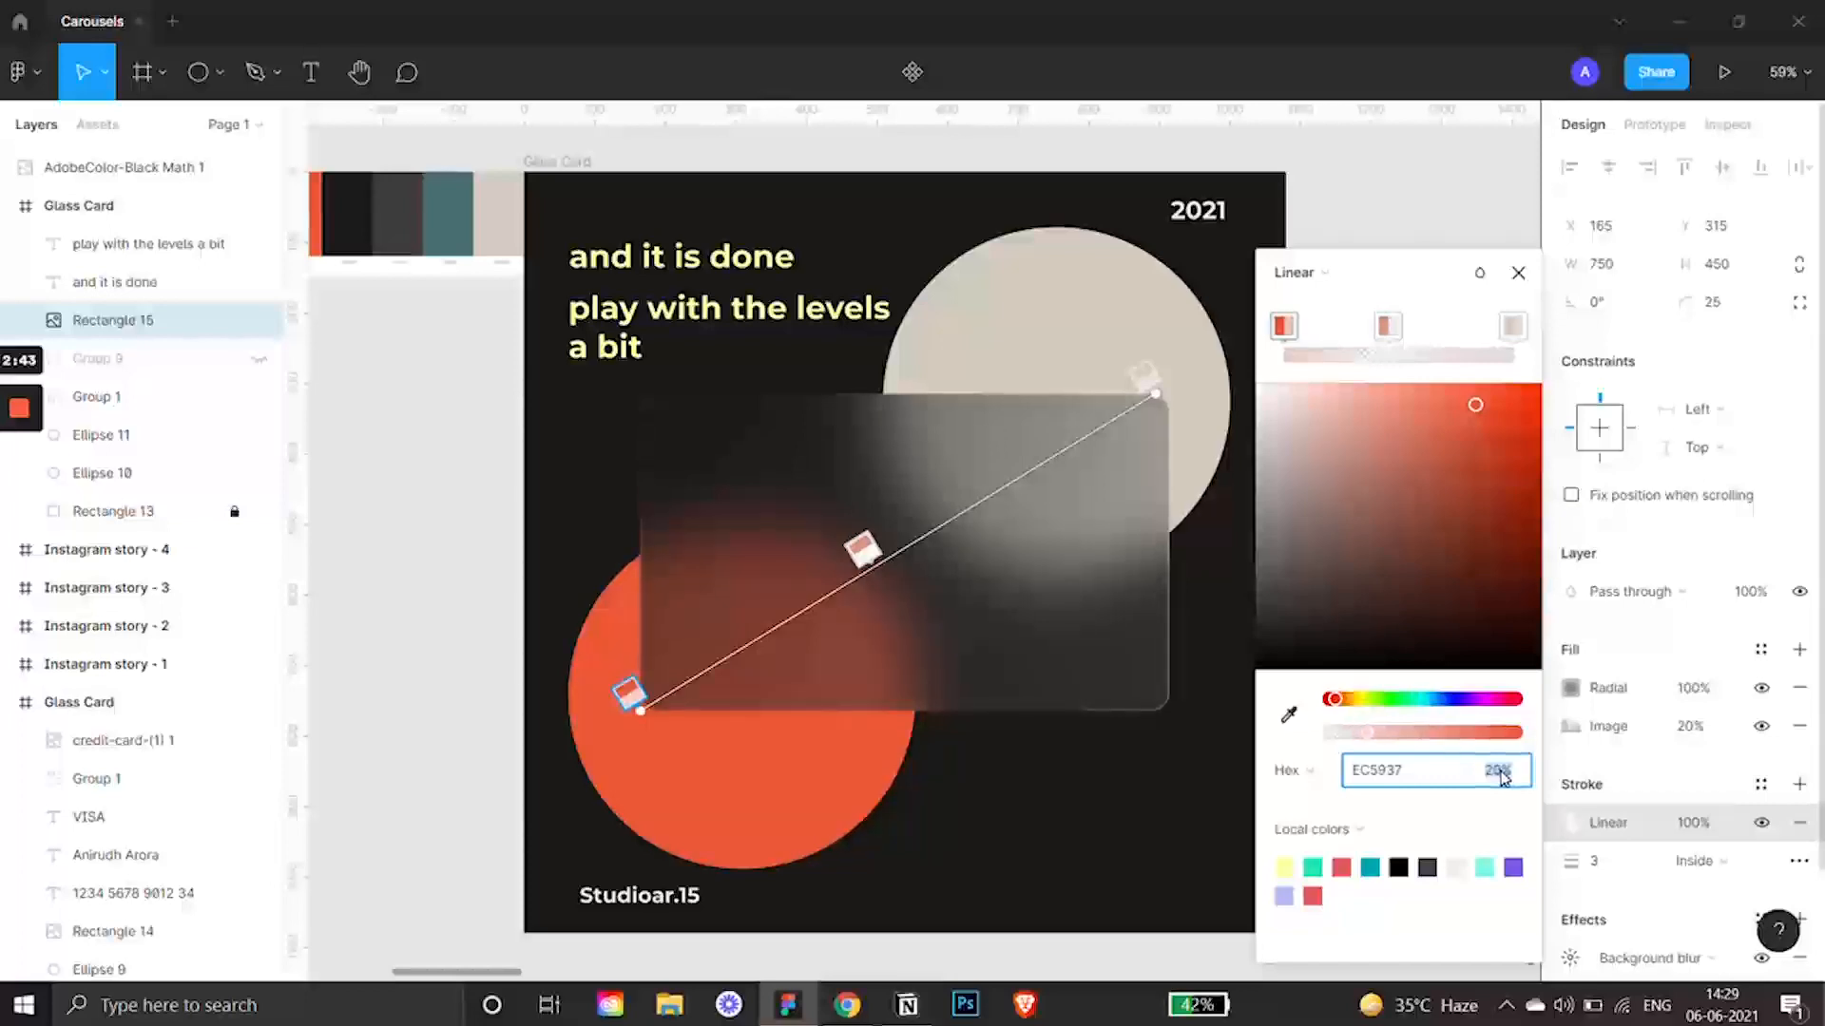
# Lower the opacity of the beige stop in the card's stroke gradient to 25% and finish editing the stroke.
pyautogui.click(1145, 373)
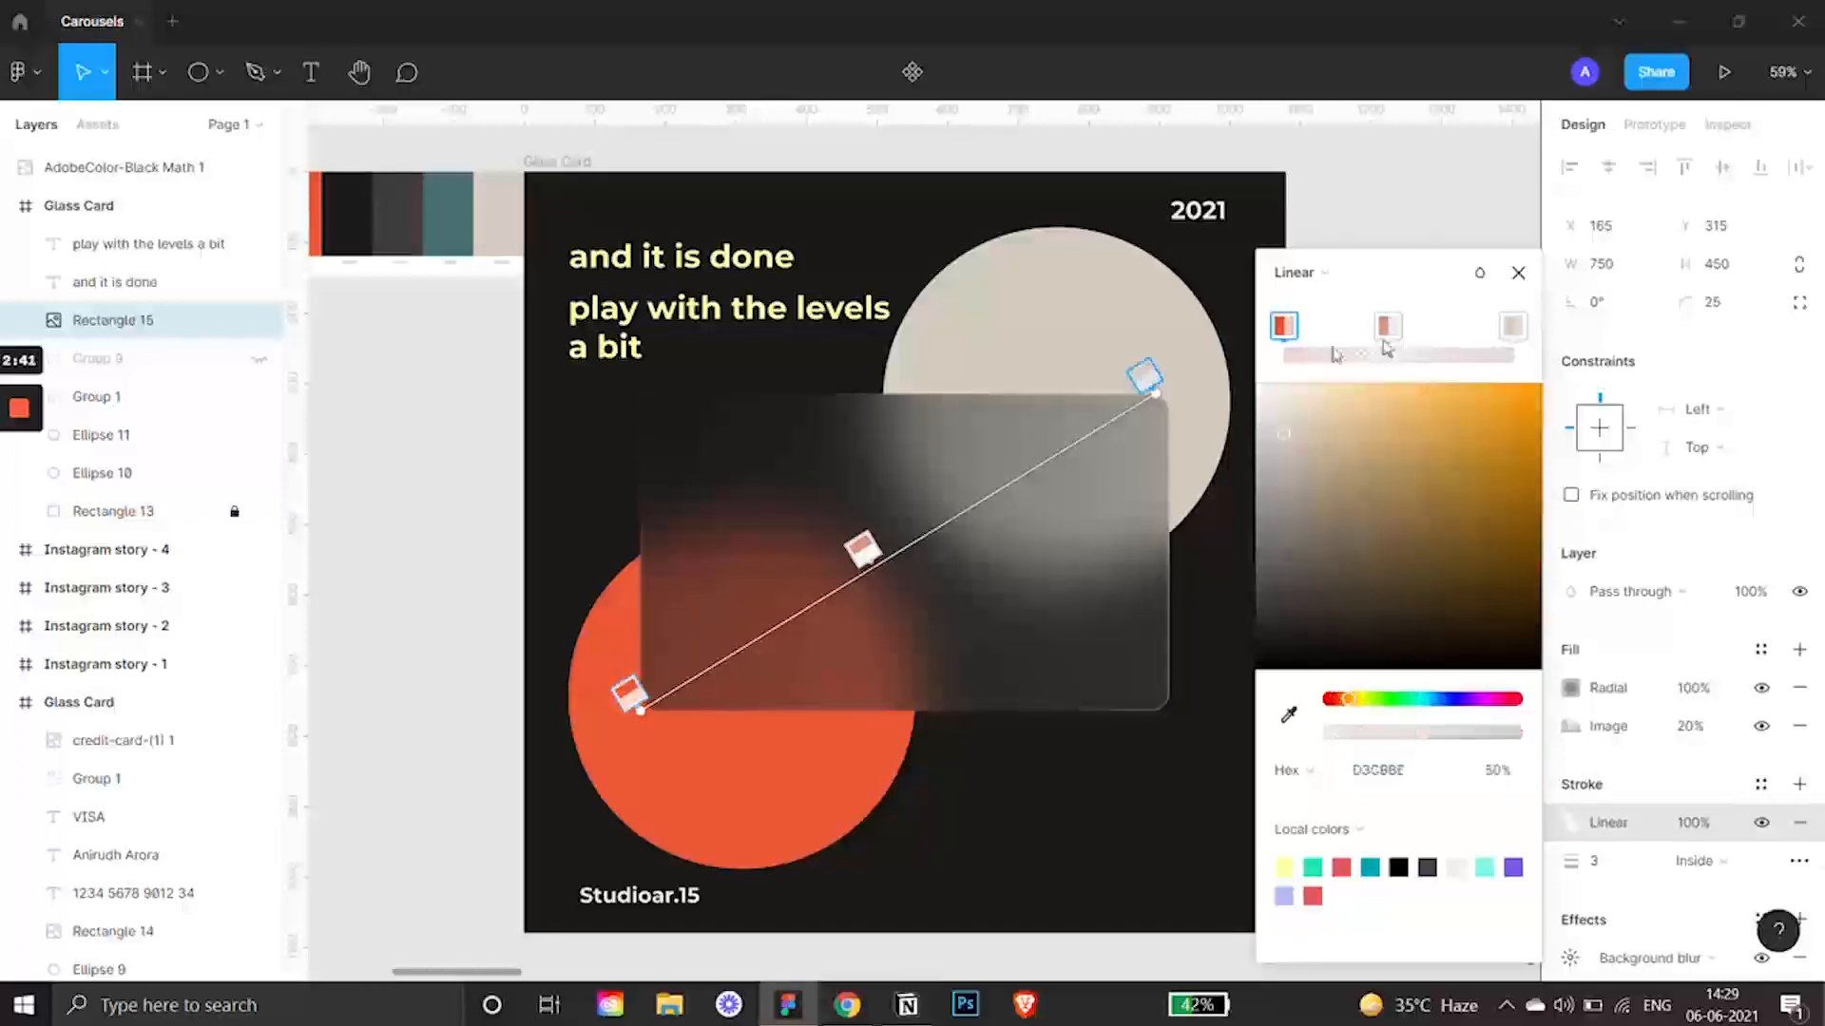
pyautogui.click(1496, 775)
pyautogui.press('Down')
pyautogui.press('Down')
pyautogui.press('Down')
pyautogui.press('Down')
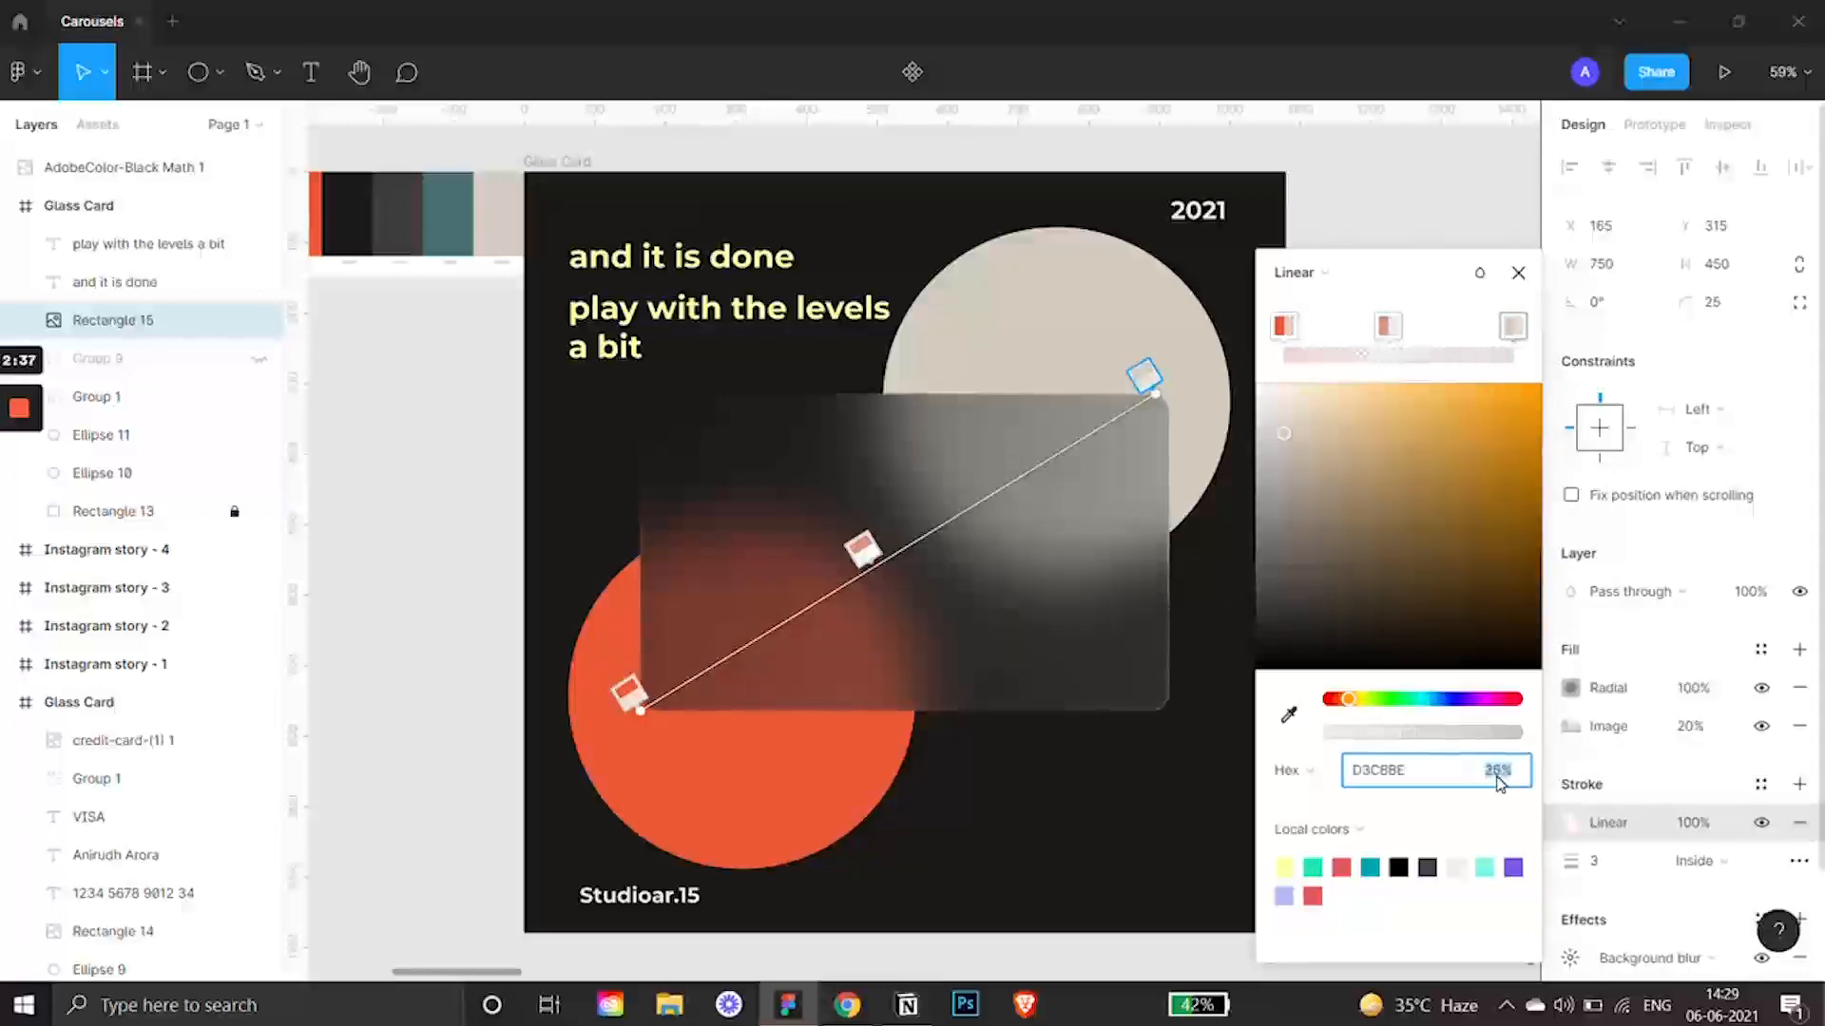
pyautogui.press('Return')
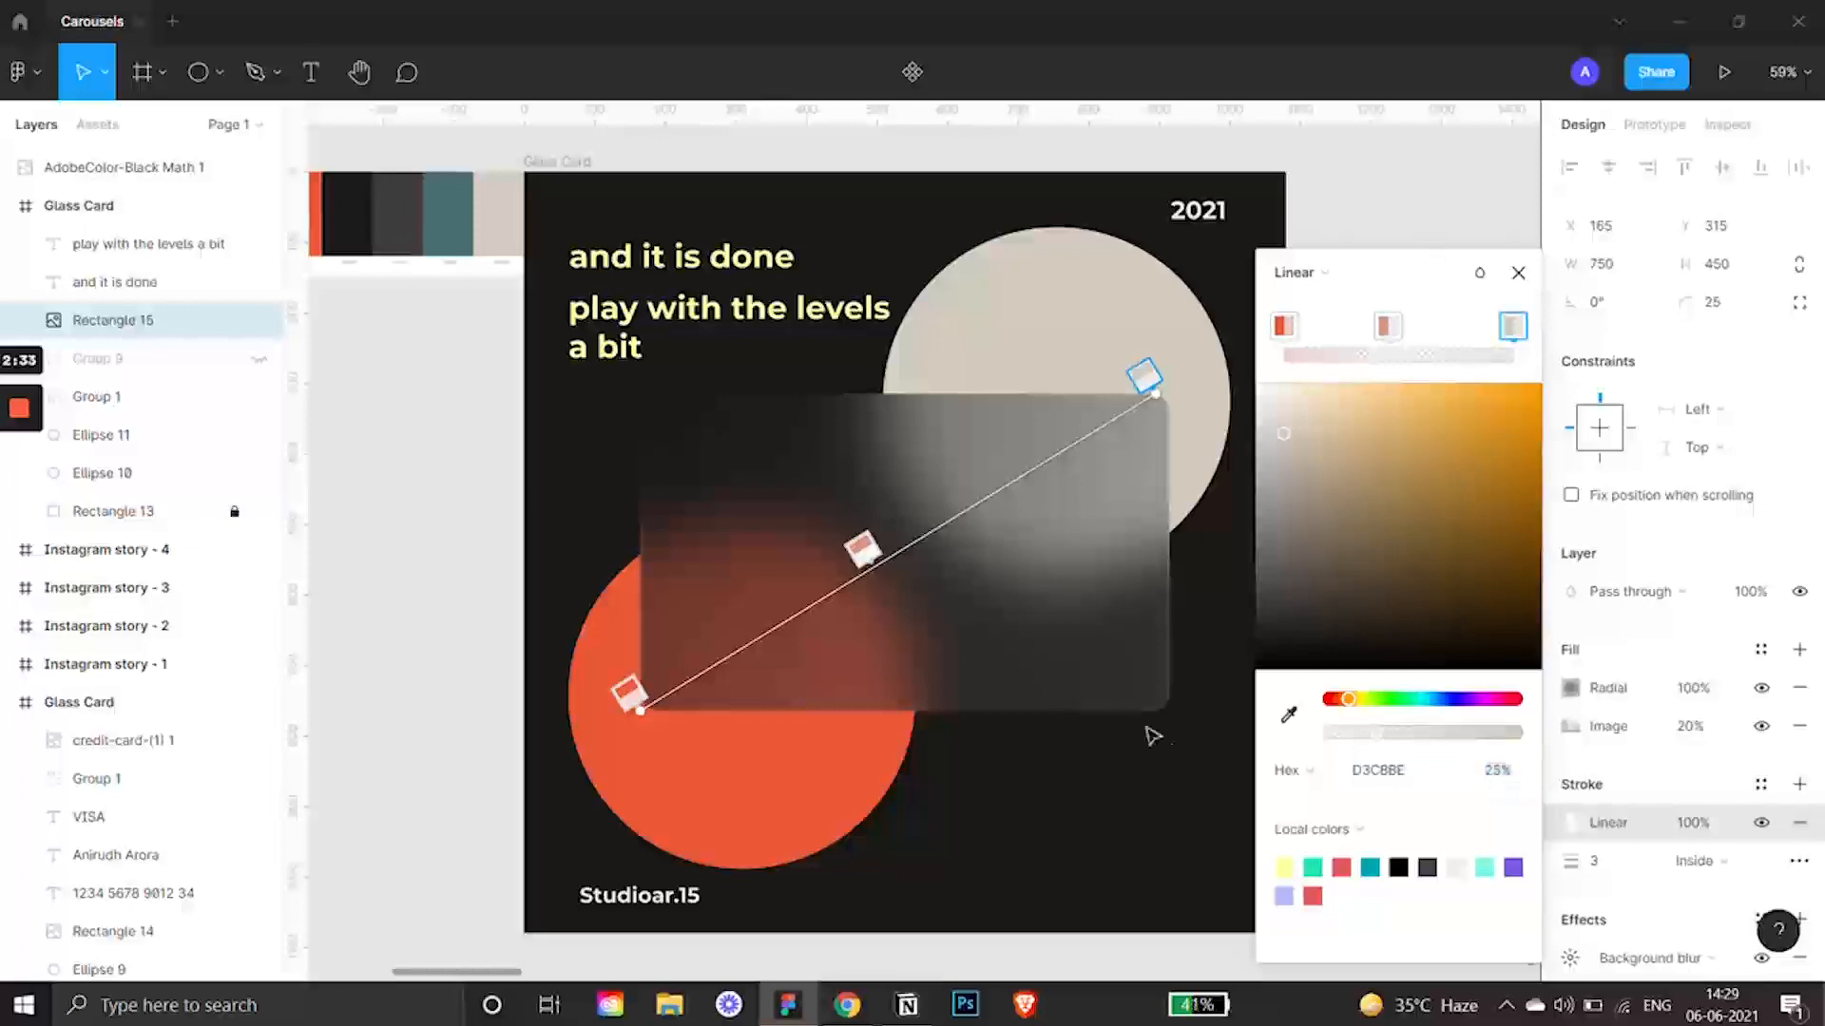
pyautogui.click(1518, 274)
pyautogui.click(1422, 196)
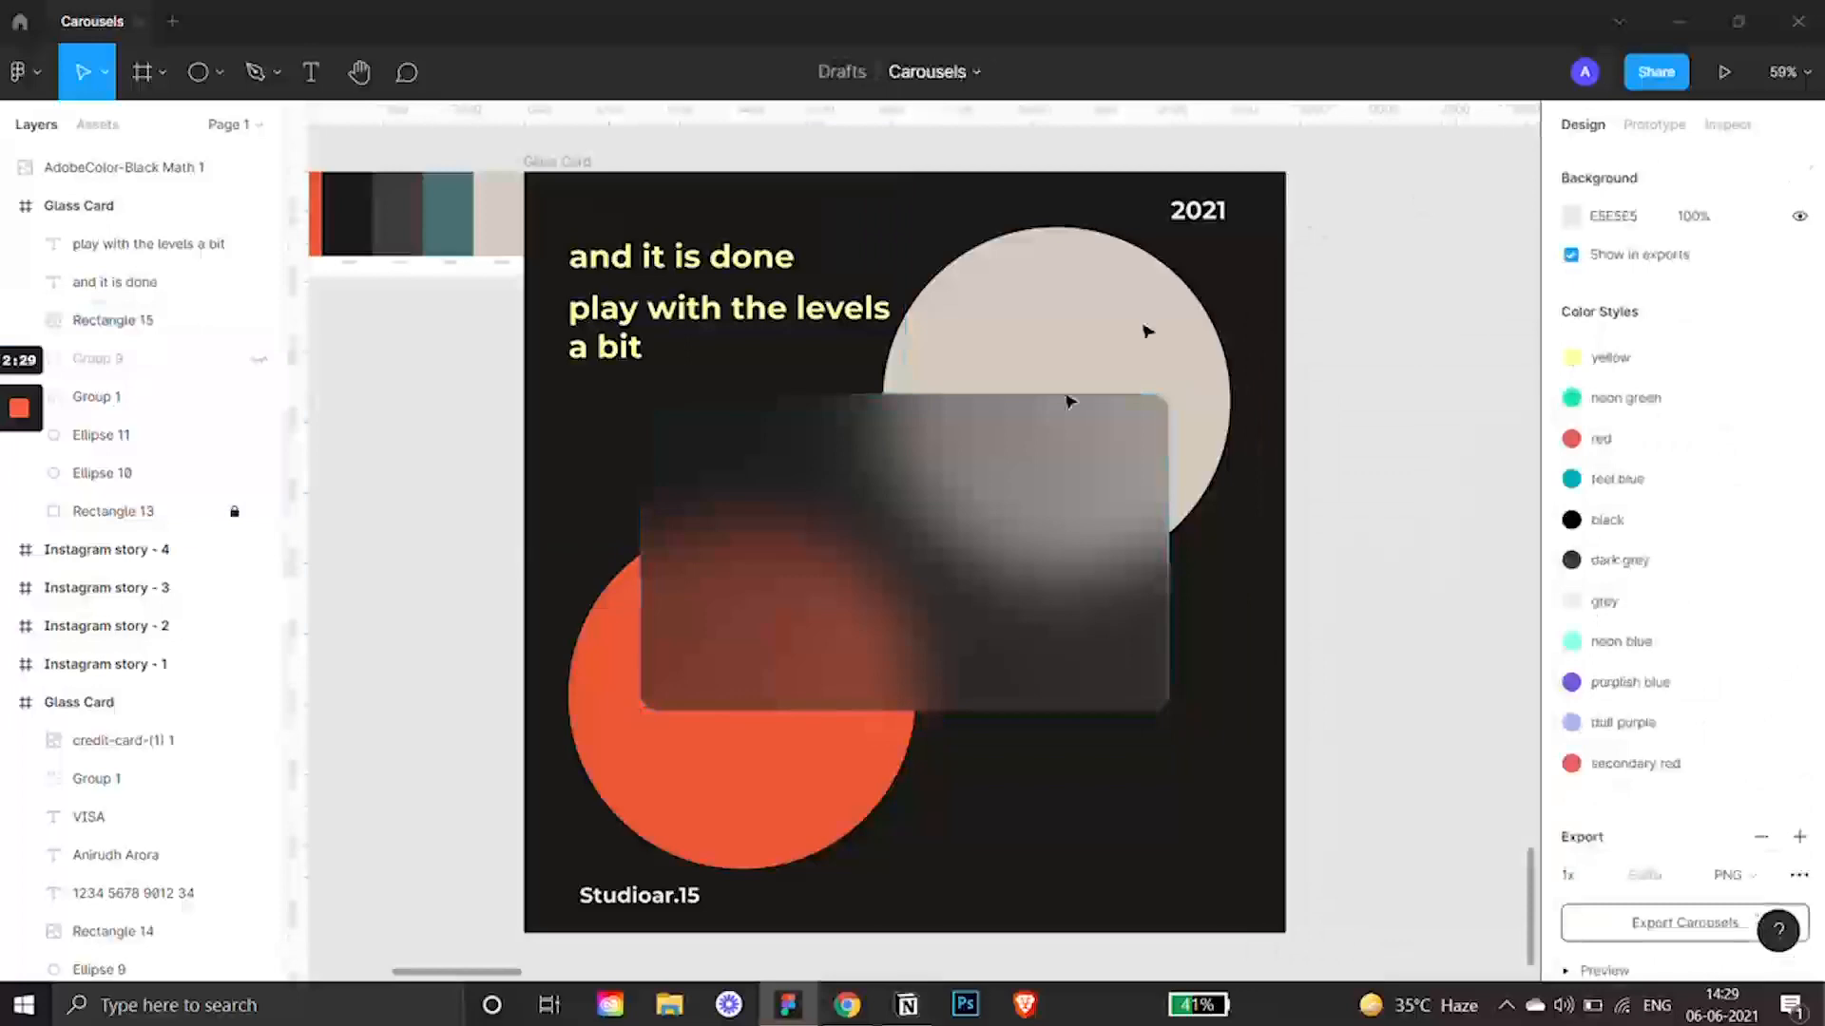
# Set the opacity of both the orange-red and beige stops in the card's stroke gradient to 35%, and deselect everything.
pyautogui.click(944, 478)
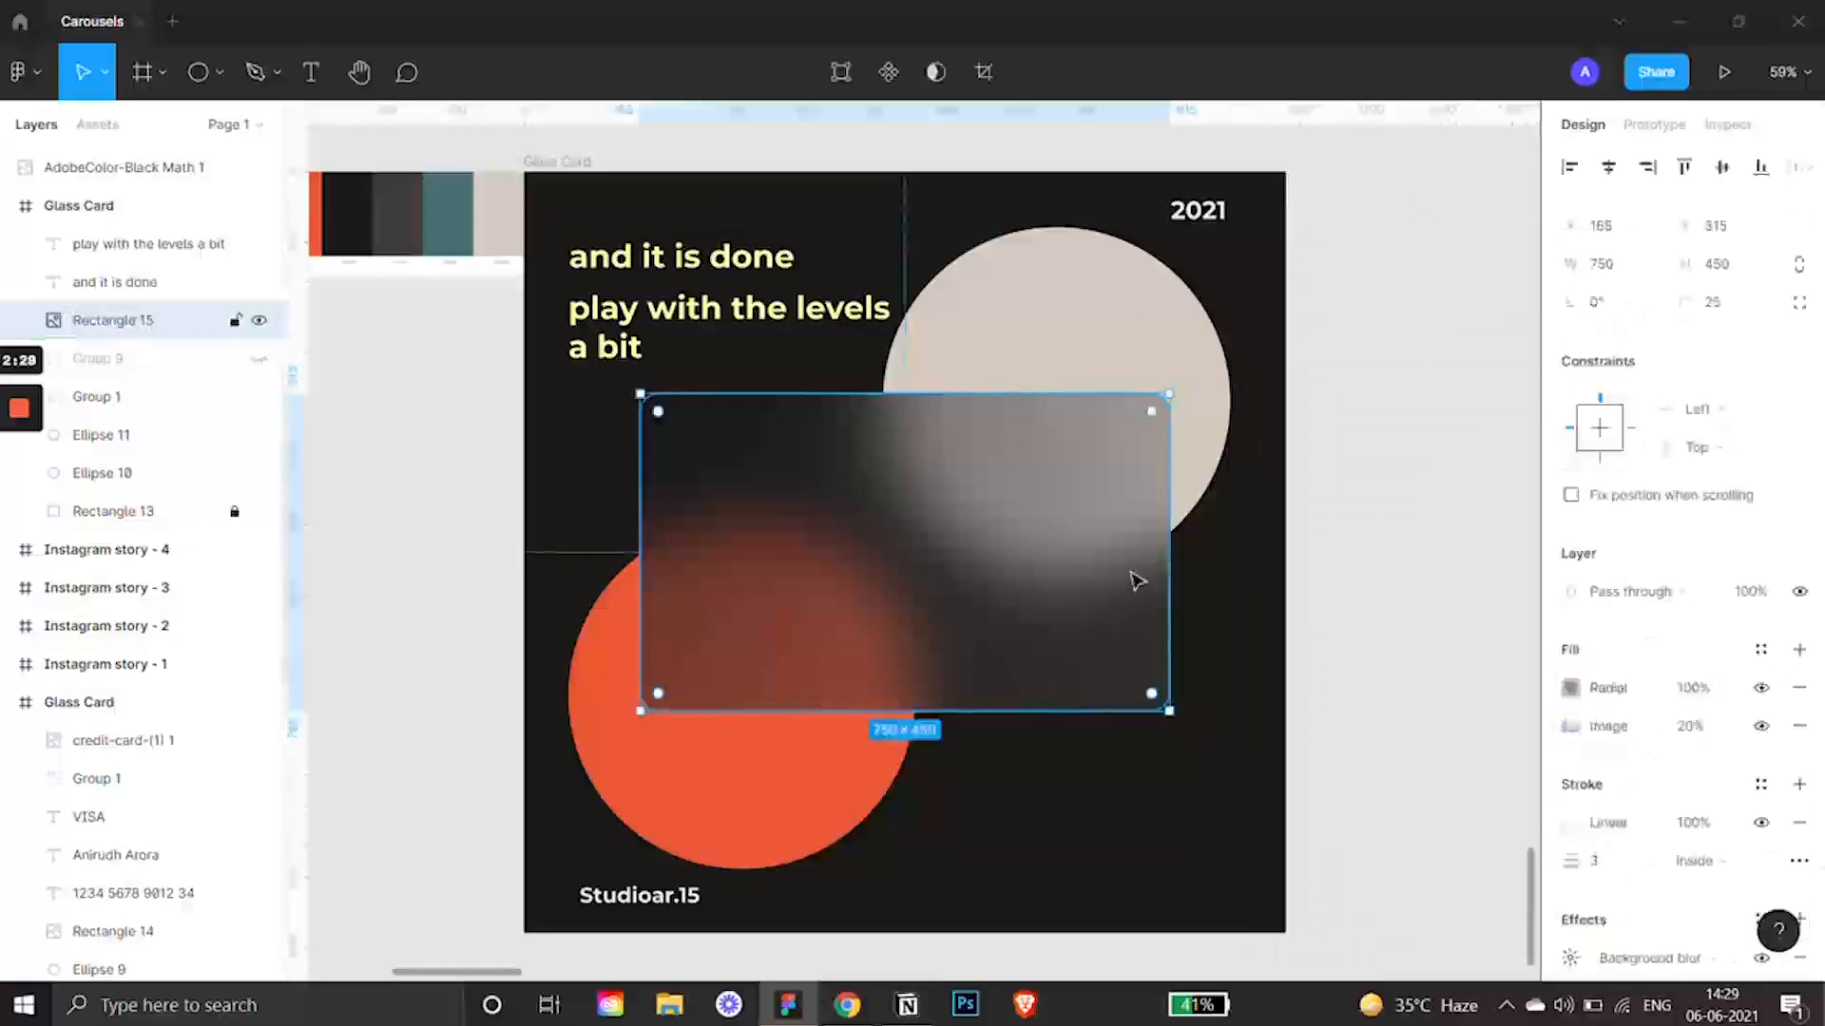
pyautogui.click(1576, 827)
pyautogui.moveTo(1372, 735)
pyautogui.mouseDown()
pyautogui.moveTo(1414, 739)
pyautogui.moveTo(1395, 740)
pyautogui.mouseUp()
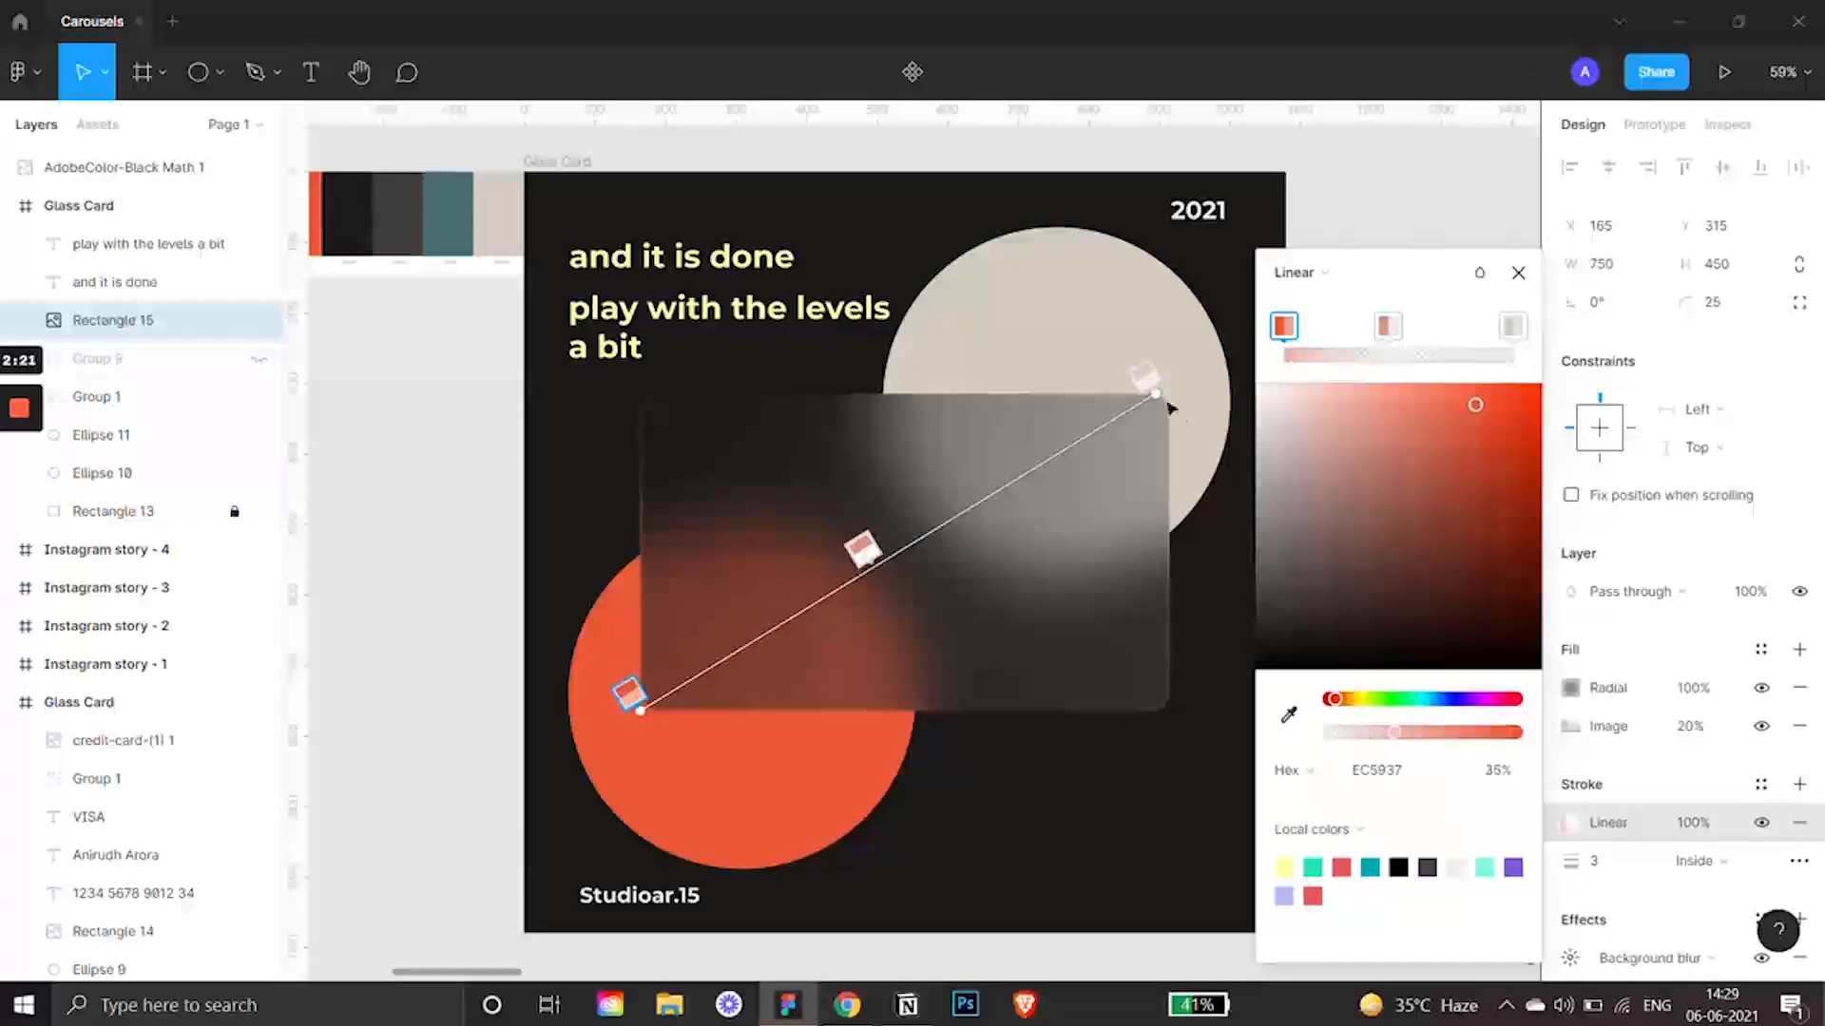
pyautogui.click(1144, 378)
pyautogui.moveTo(1380, 742); pyautogui.dragTo(1399, 740)
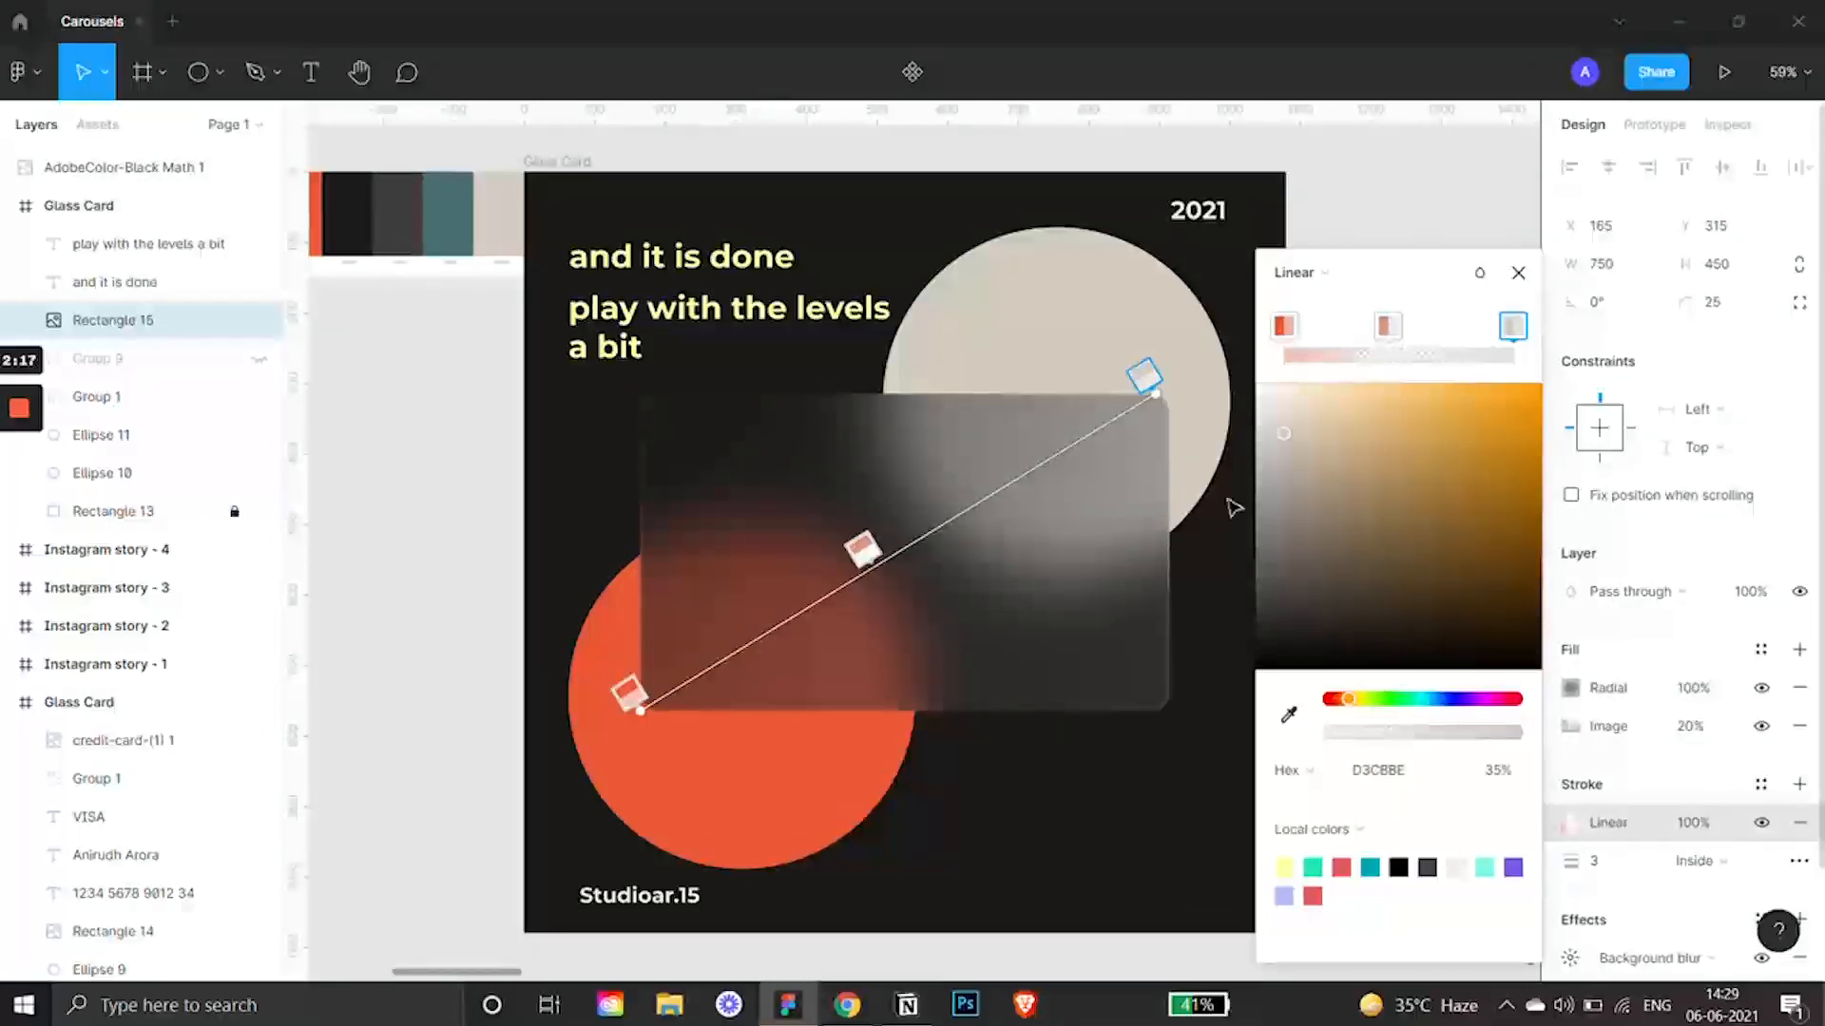
pyautogui.press('Escape')
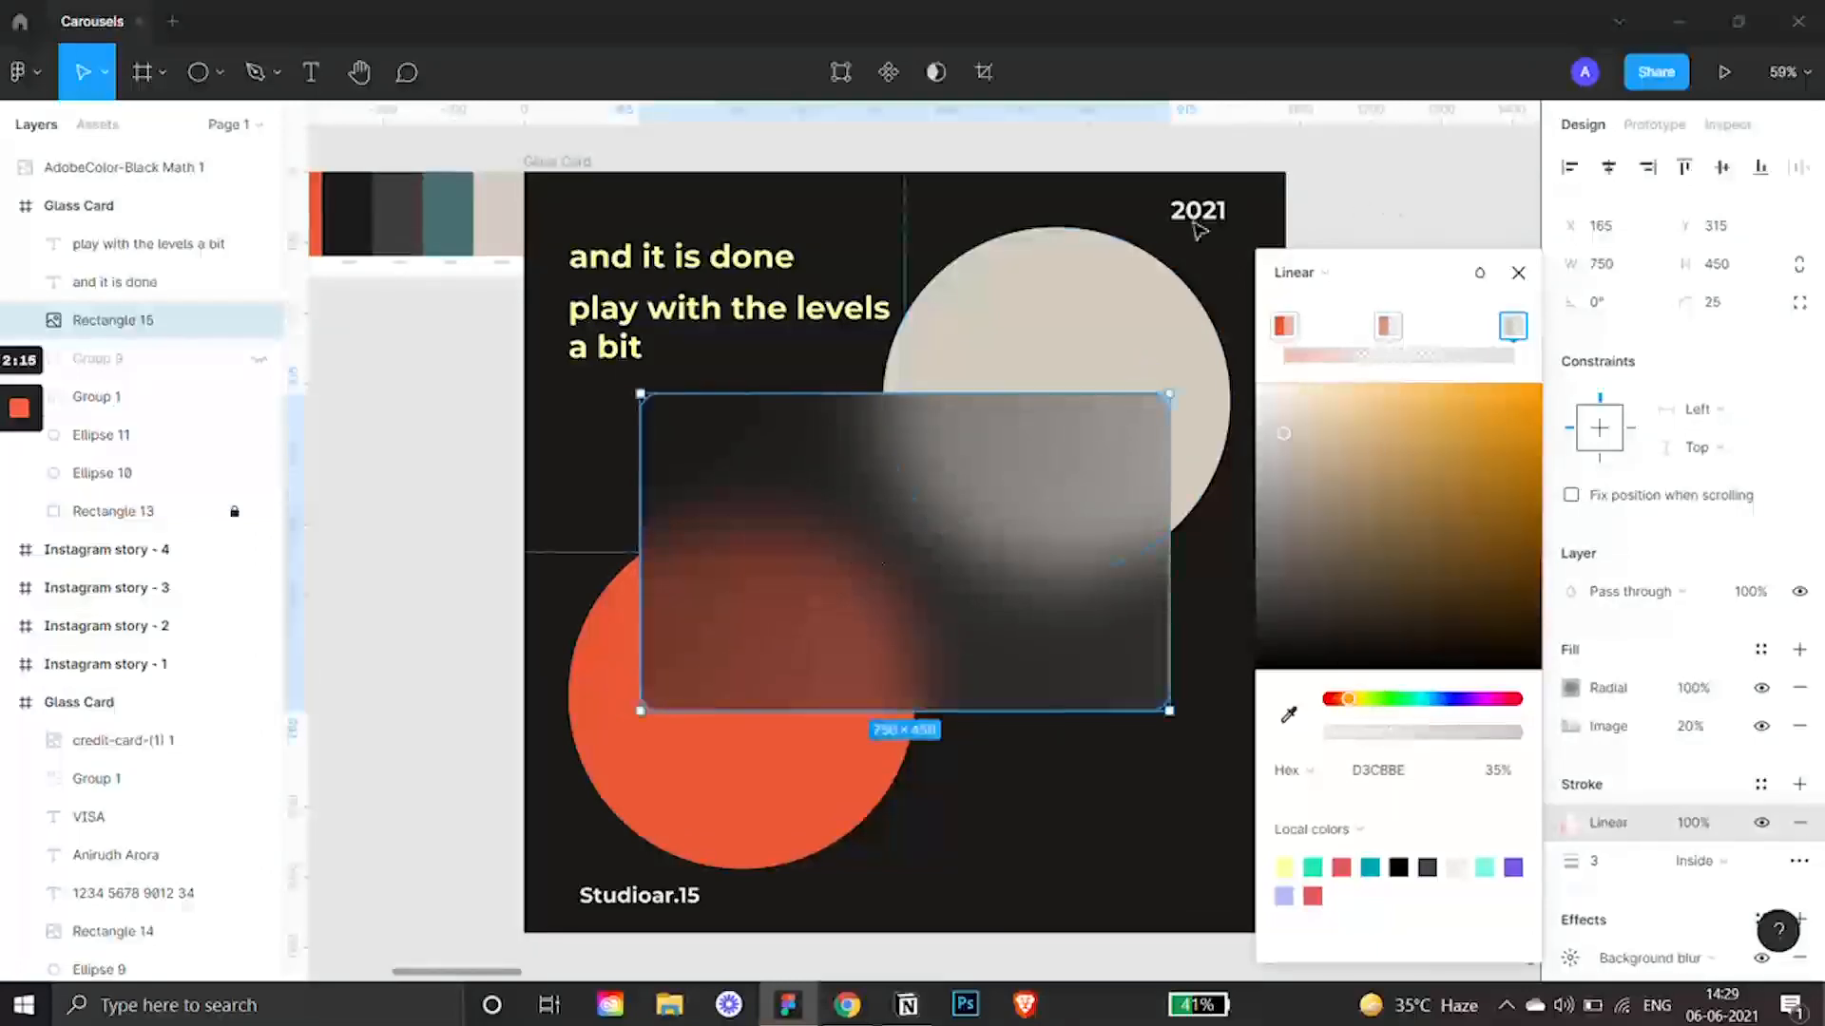
pyautogui.click(652, 328)
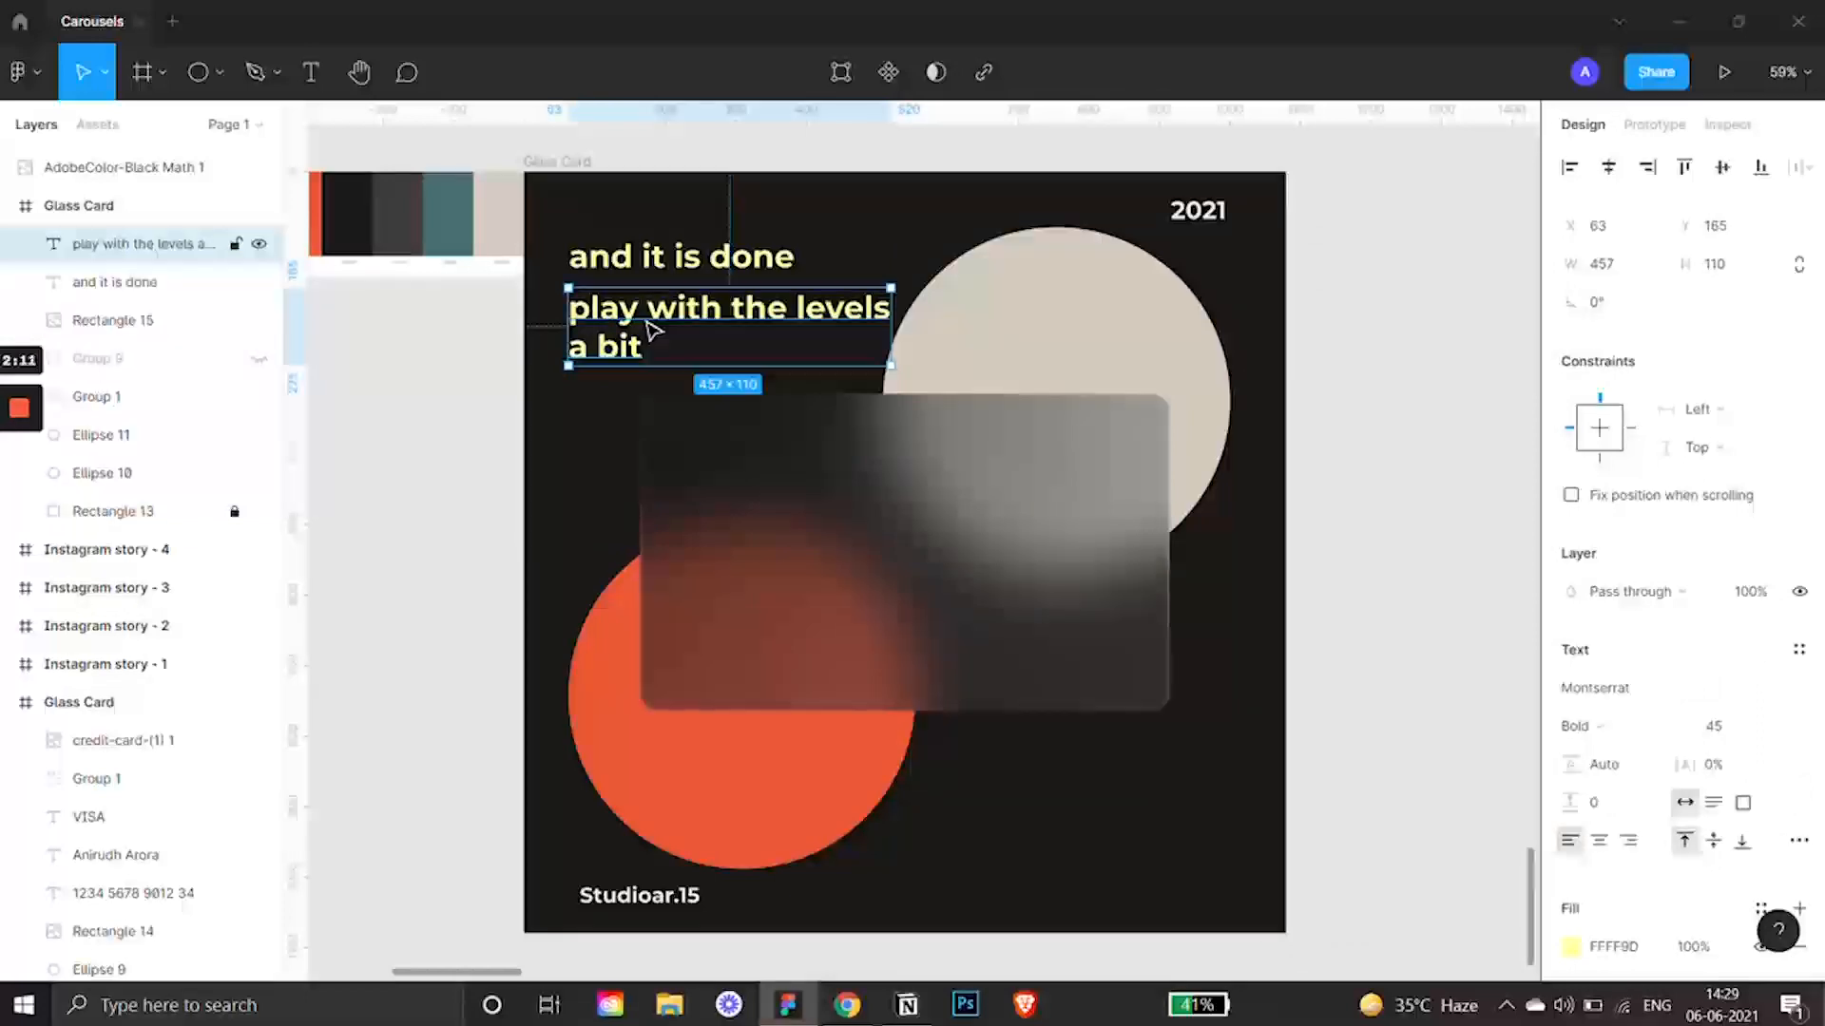
pyautogui.click(1433, 444)
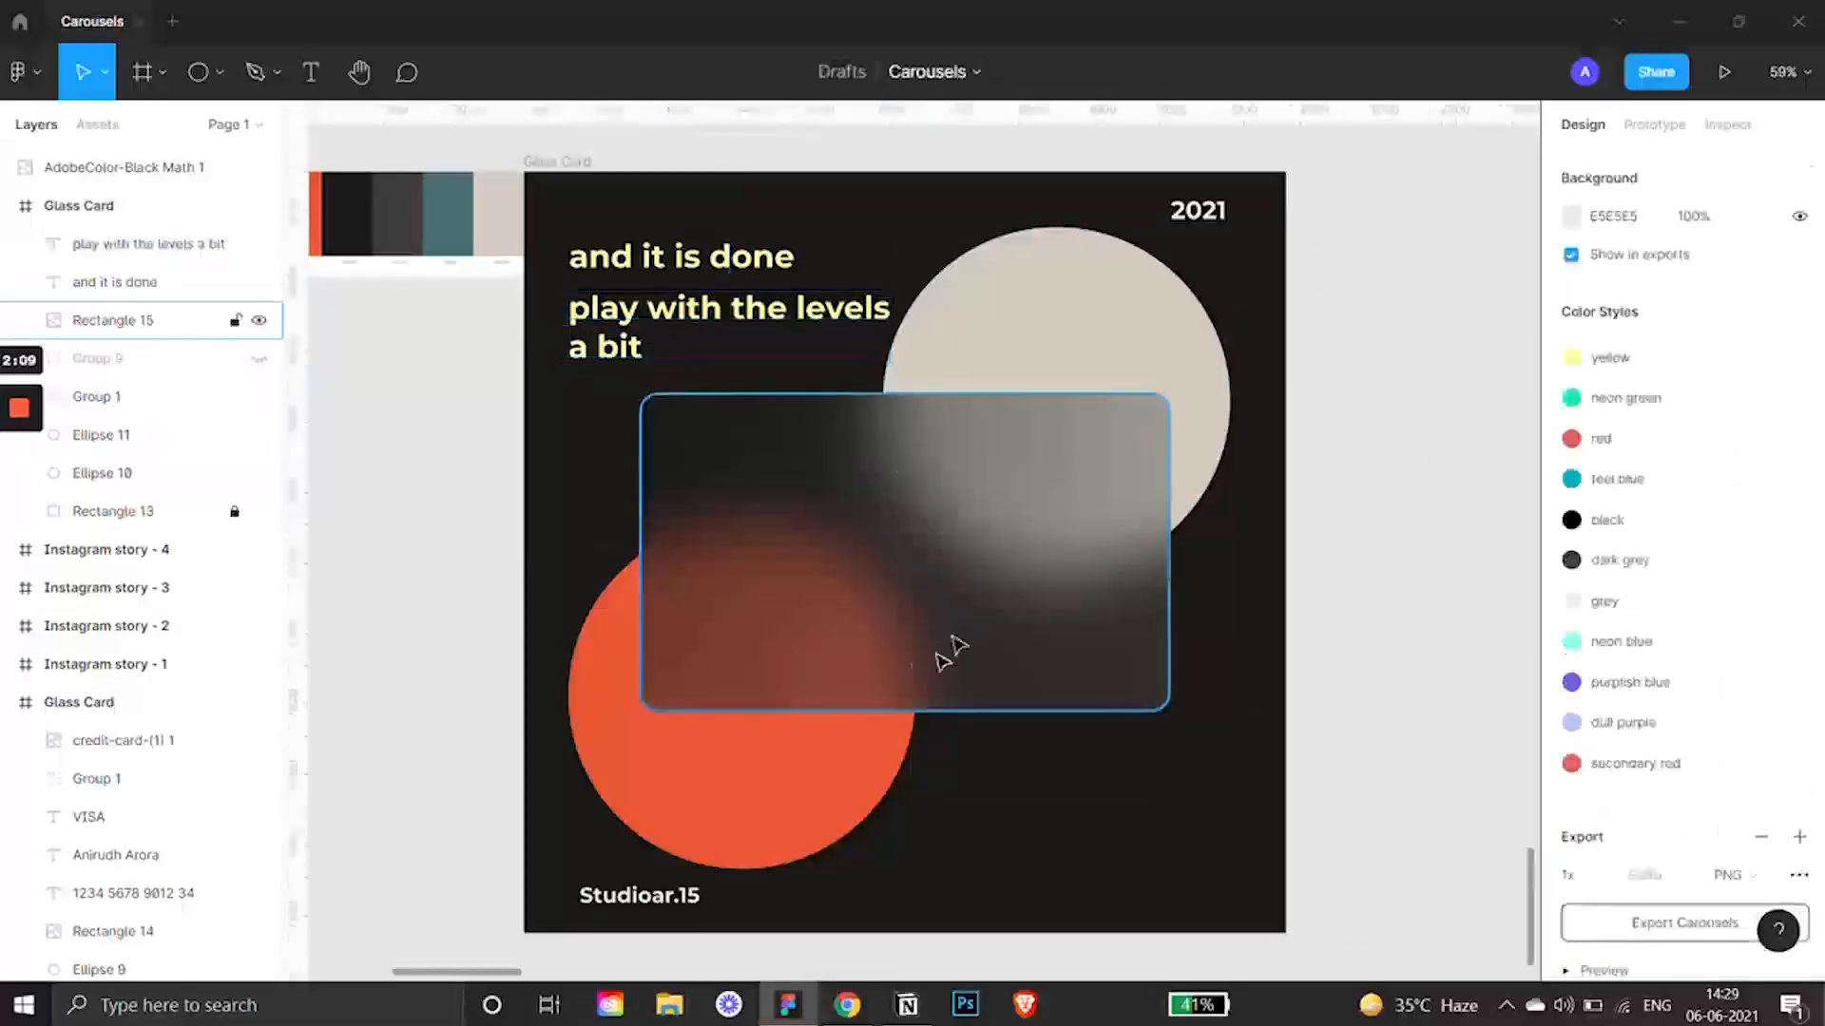
pyautogui.moveTo(28, 400)
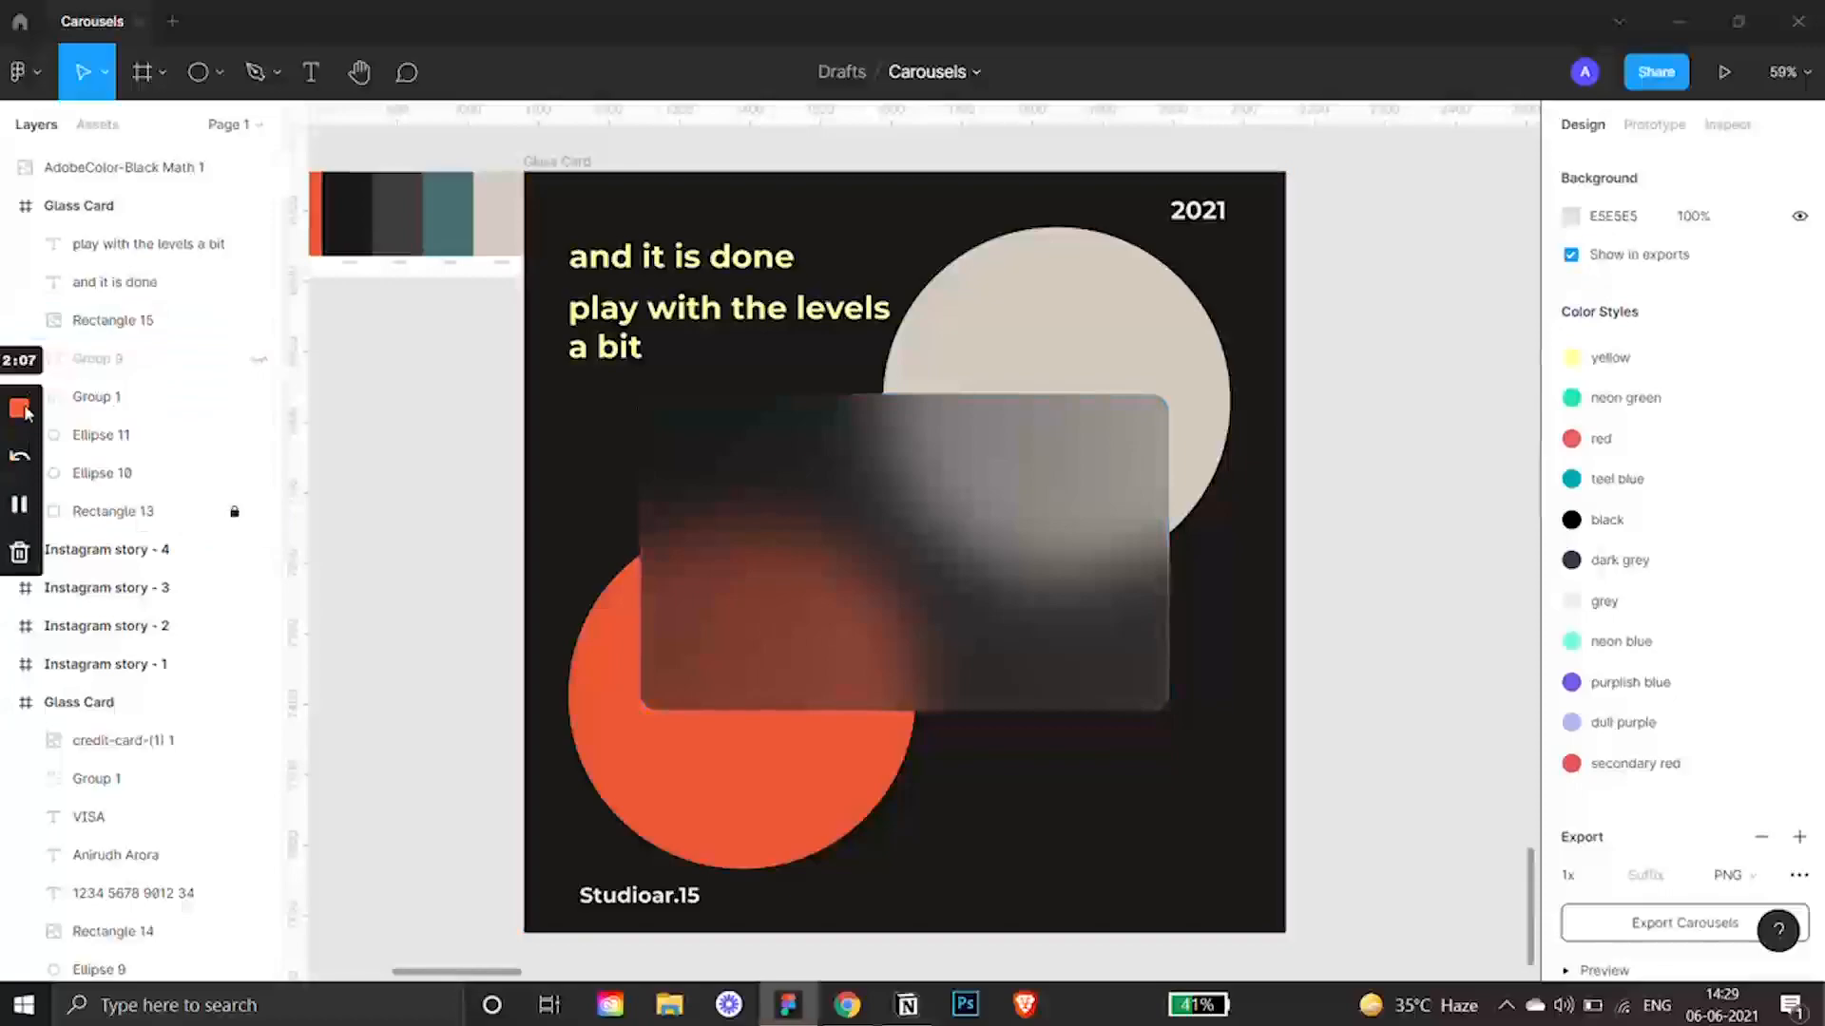